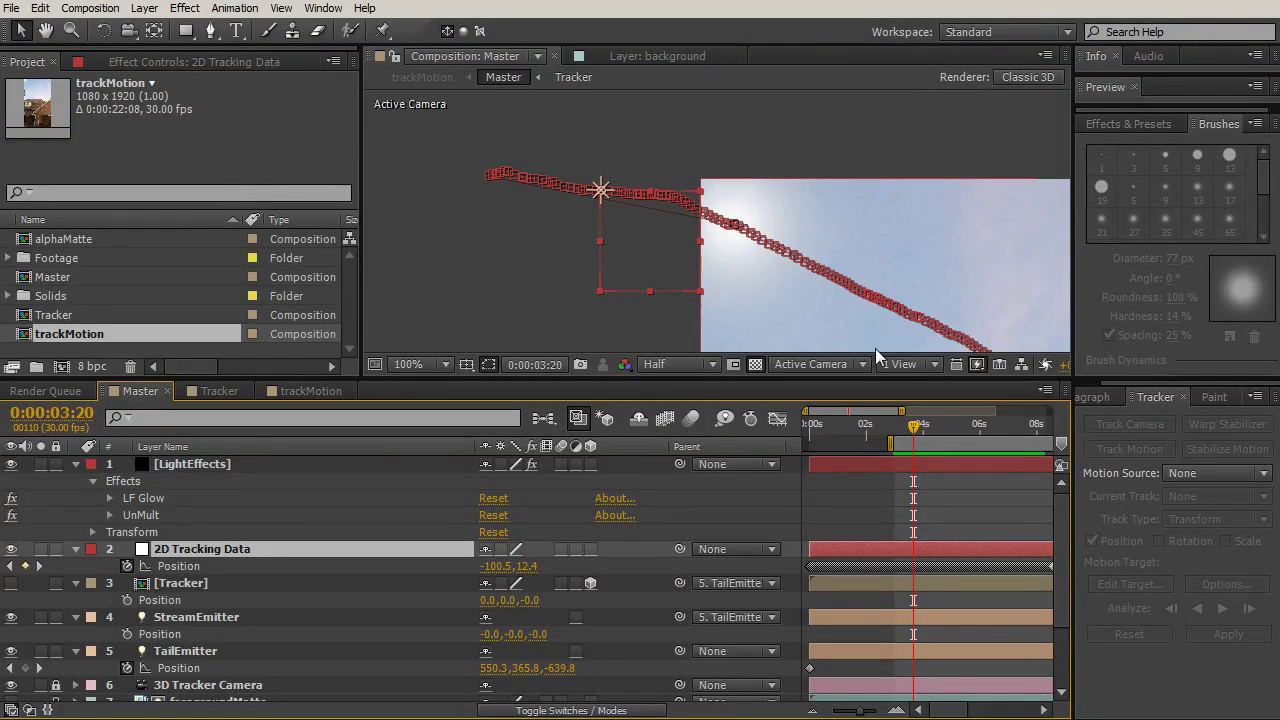
# Step: Scrub around 3:13 to confirm the light follows the rocket, then select LightEffects' LF Glow
pyautogui.moveTo(913, 428); pyautogui.dragTo(893, 432)
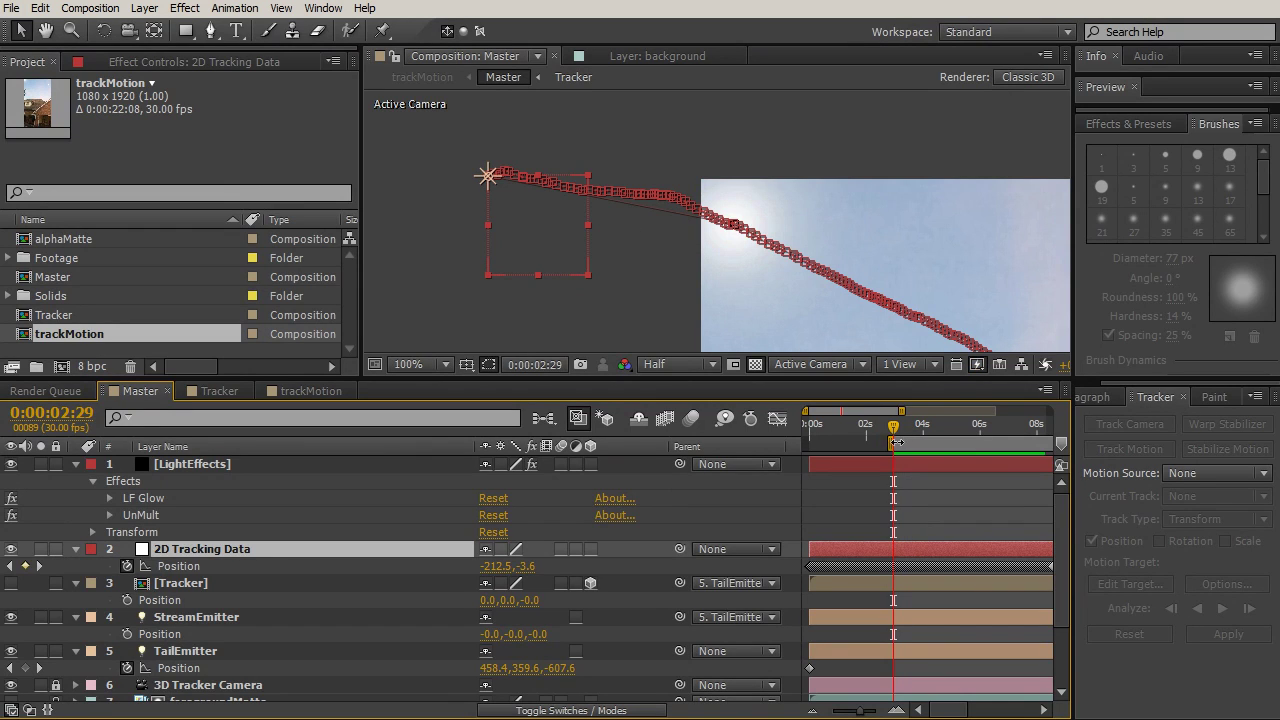
pyautogui.moveTo(891, 428)
pyautogui.mouseDown()
pyautogui.moveTo(943, 430)
pyautogui.moveTo(893, 428)
pyautogui.mouseUp()
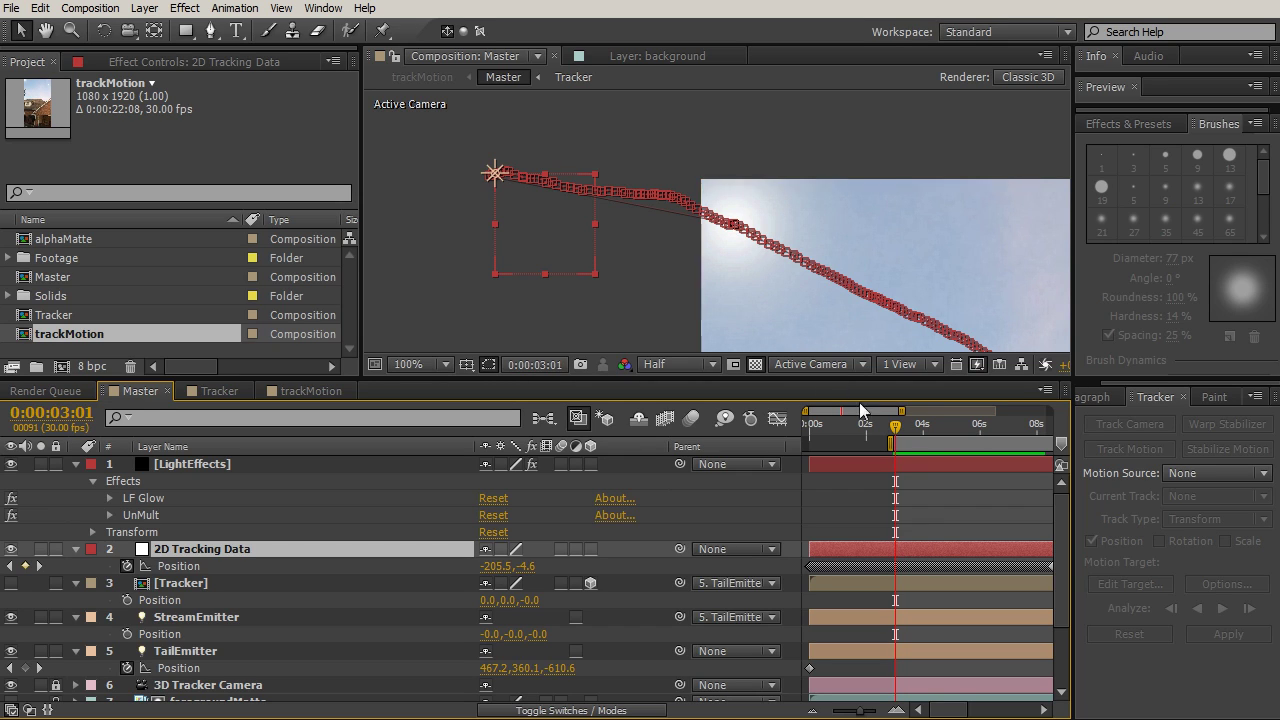
pyautogui.moveTo(895, 428)
pyautogui.mouseDown()
pyautogui.moveTo(915, 428)
pyautogui.moveTo(891, 428)
pyautogui.mouseUp()
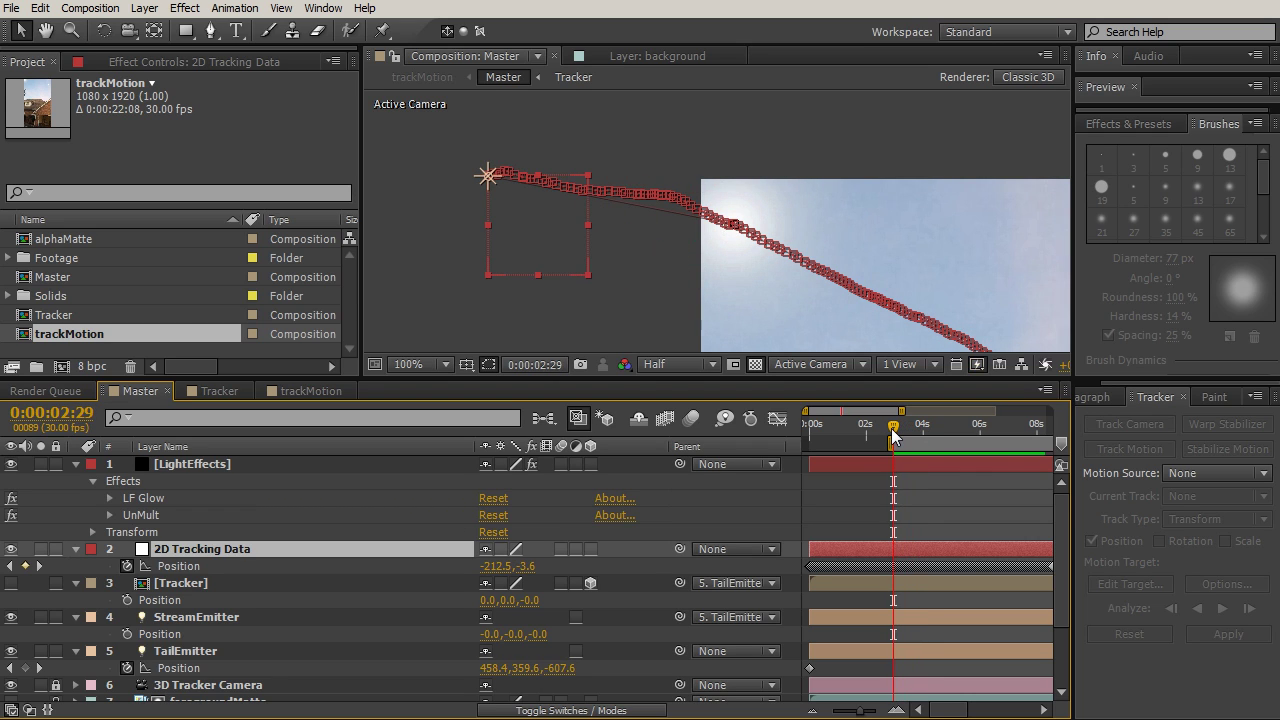
pyautogui.click(141, 497)
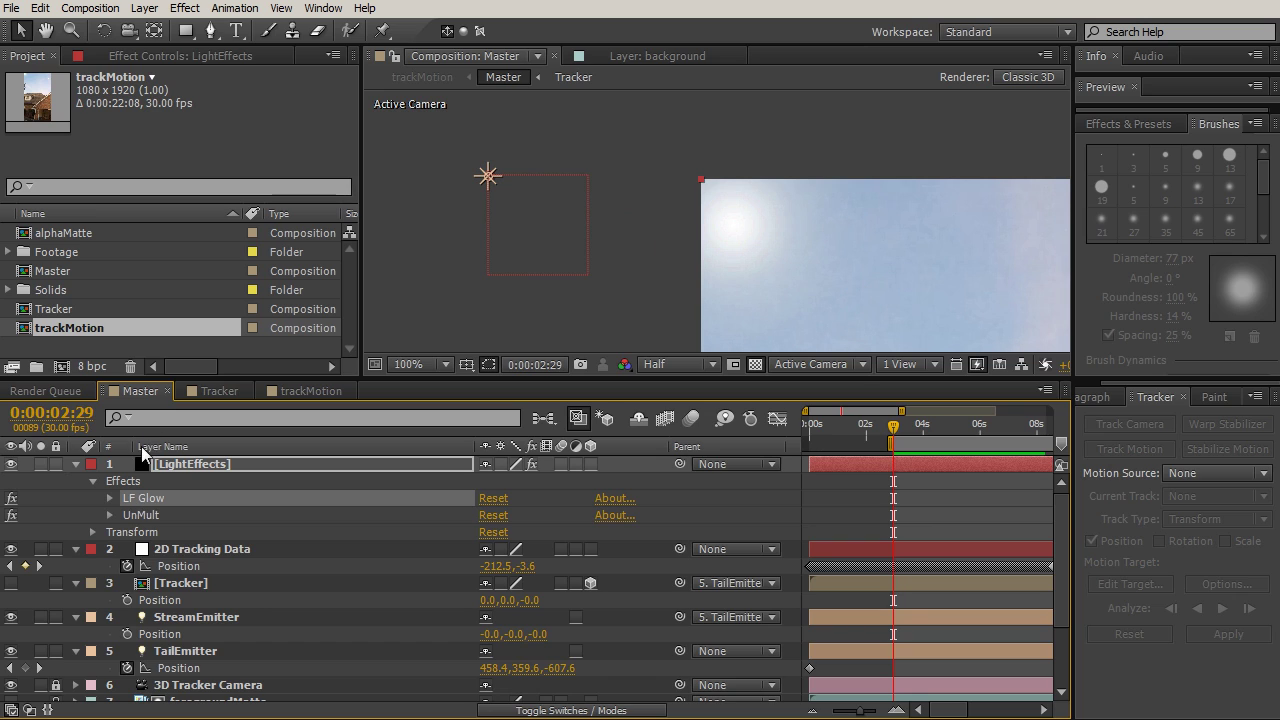
# Step: Set LF Glow's Obscuration Type to RGB and scrub ahead to about 3:07
pyautogui.click(135, 55)
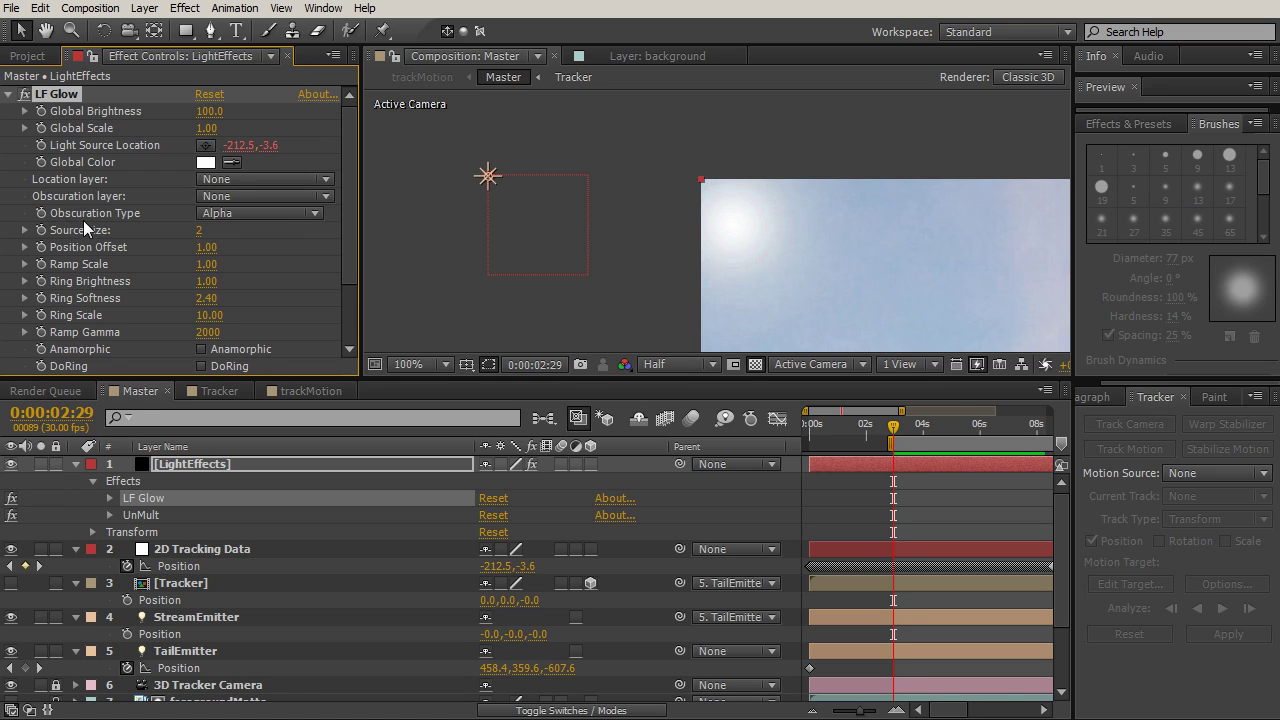
pyautogui.click(239, 214)
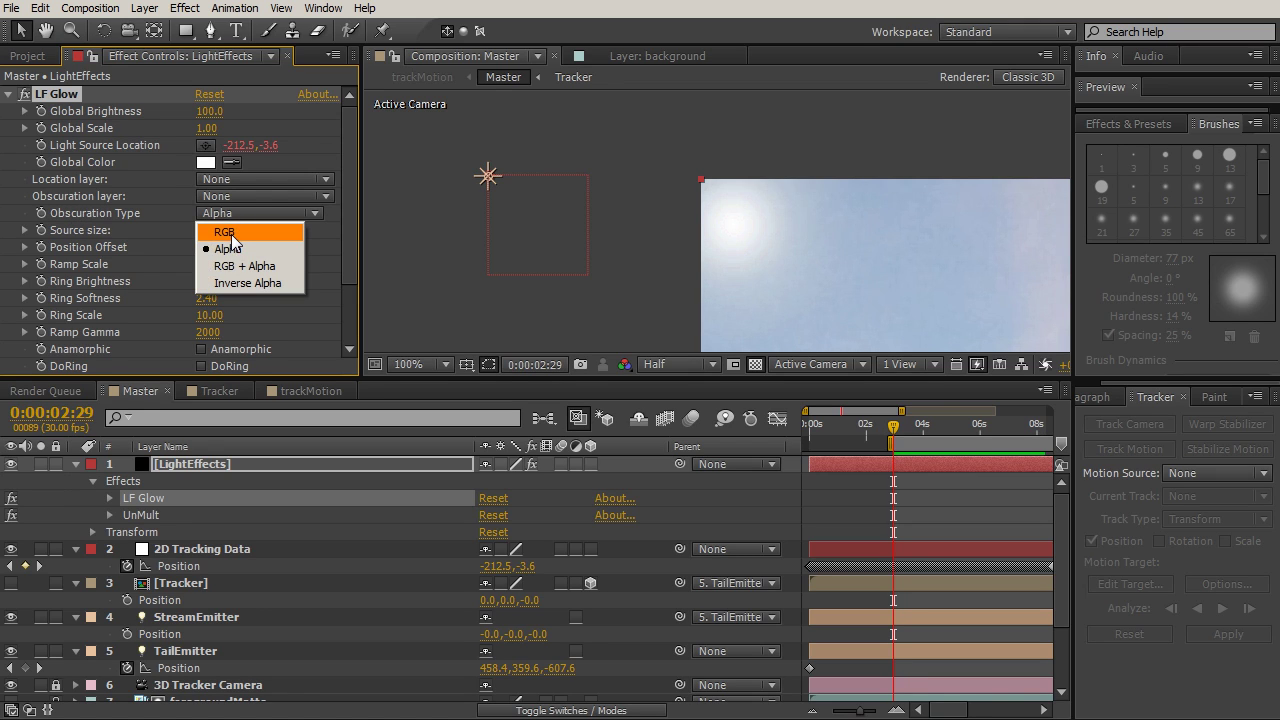
pyautogui.click(229, 234)
pyautogui.moveTo(895, 426)
pyautogui.mouseDown()
pyautogui.moveTo(945, 432)
pyautogui.moveTo(905, 432)
pyautogui.mouseUp()
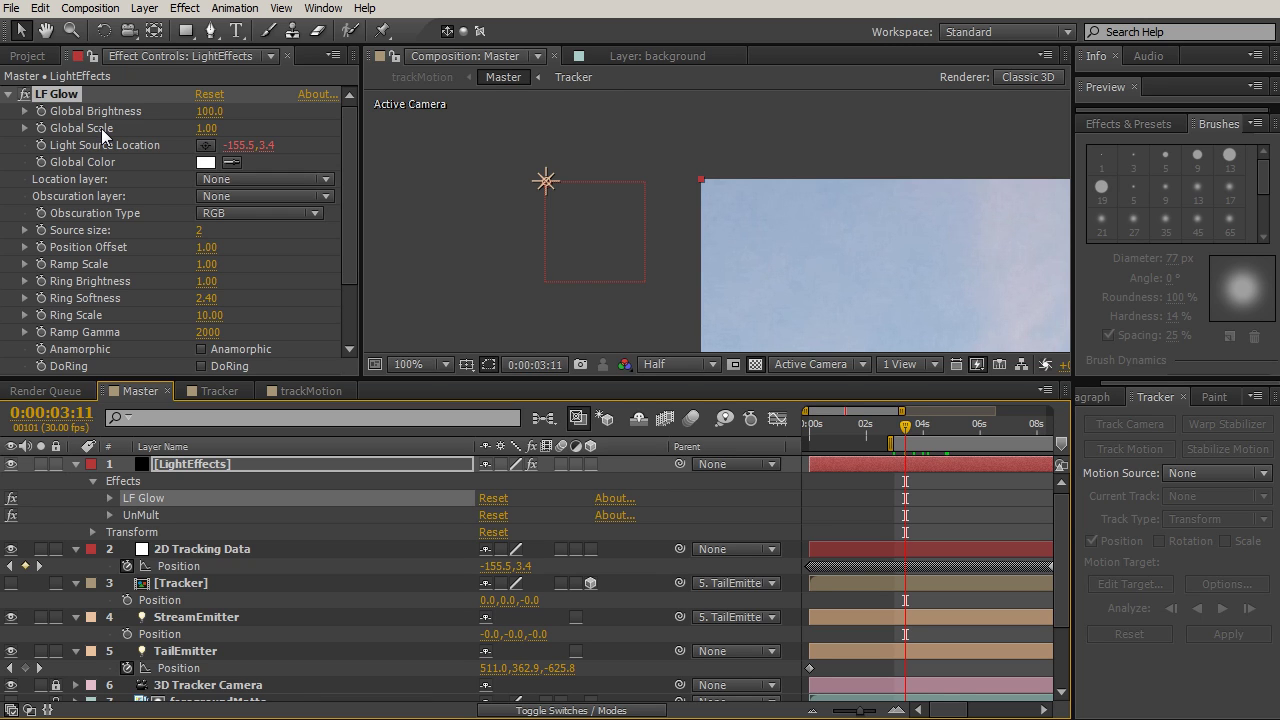
# Step: Create a Null Object layer and name it LightEffectsAnimations
pyautogui.click(145, 9)
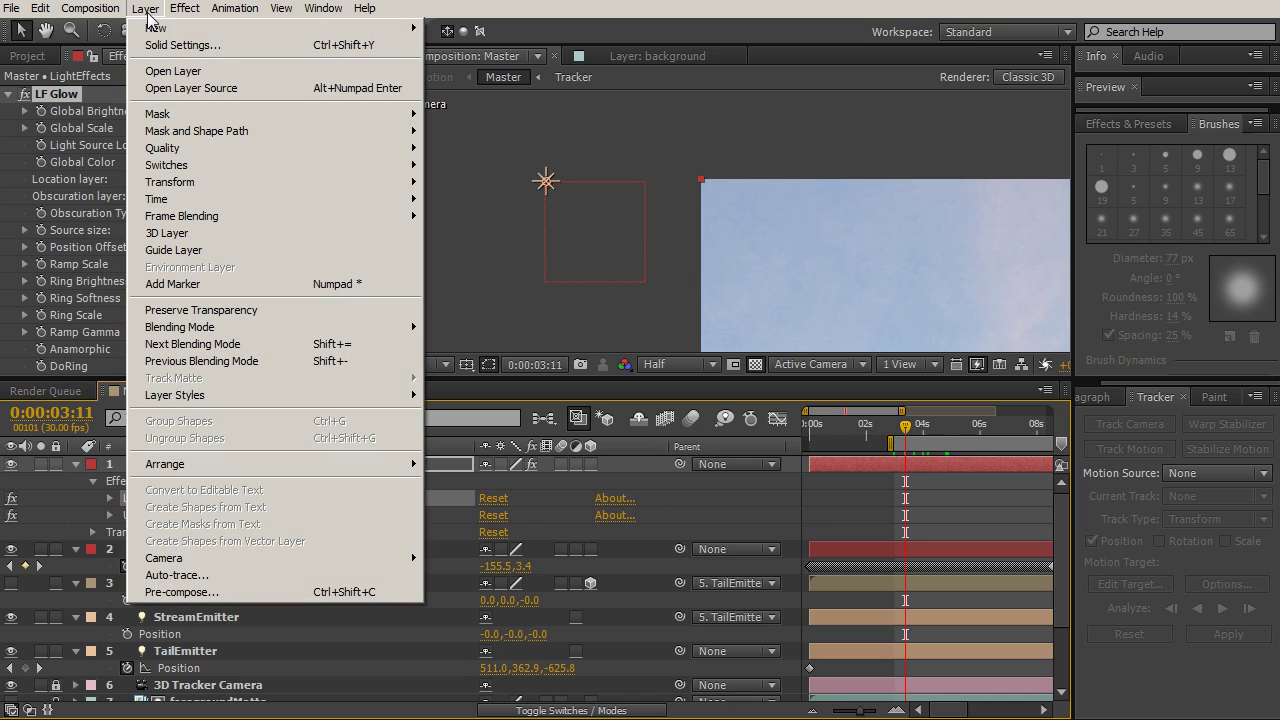
pyautogui.moveTo(352, 27)
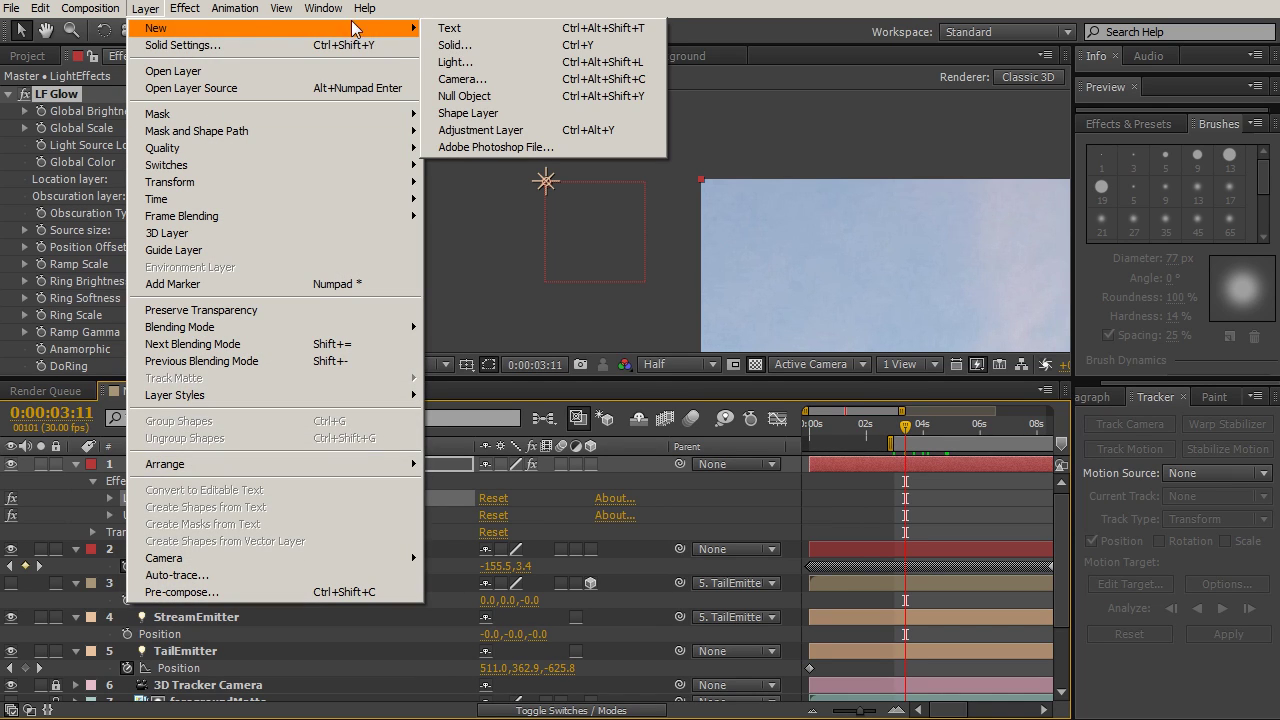
pyautogui.click(475, 96)
pyautogui.press('Return')
pyautogui.write('LightEffectsAnimations')
pyautogui.press('Return')
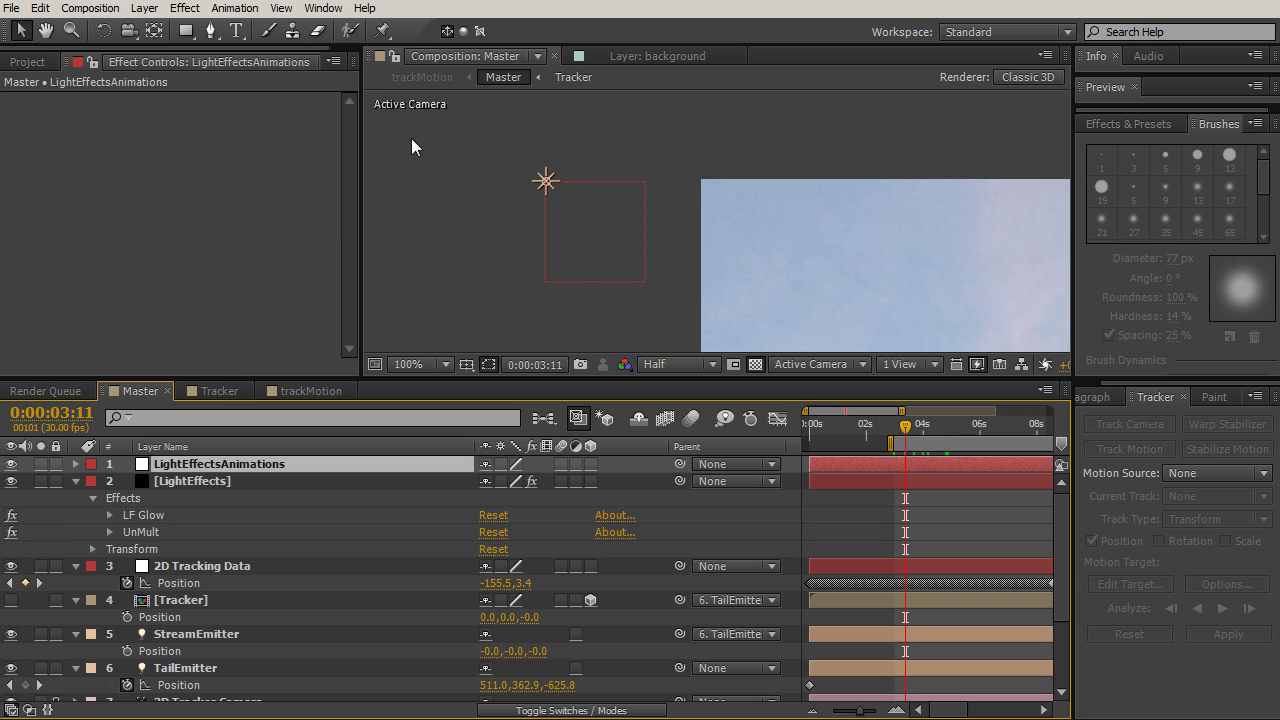
# Step: Add a Slider Control to the null and name it GlowGB
pyautogui.click(186, 8)
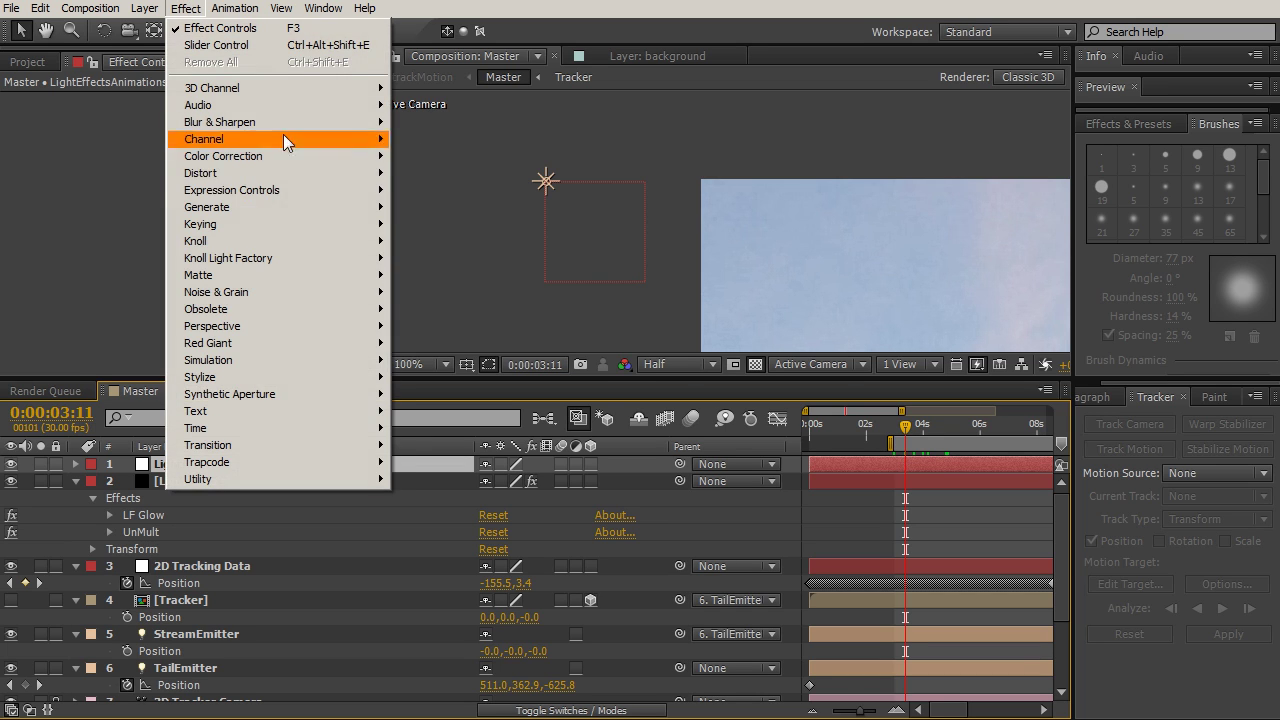
pyautogui.moveTo(293, 190)
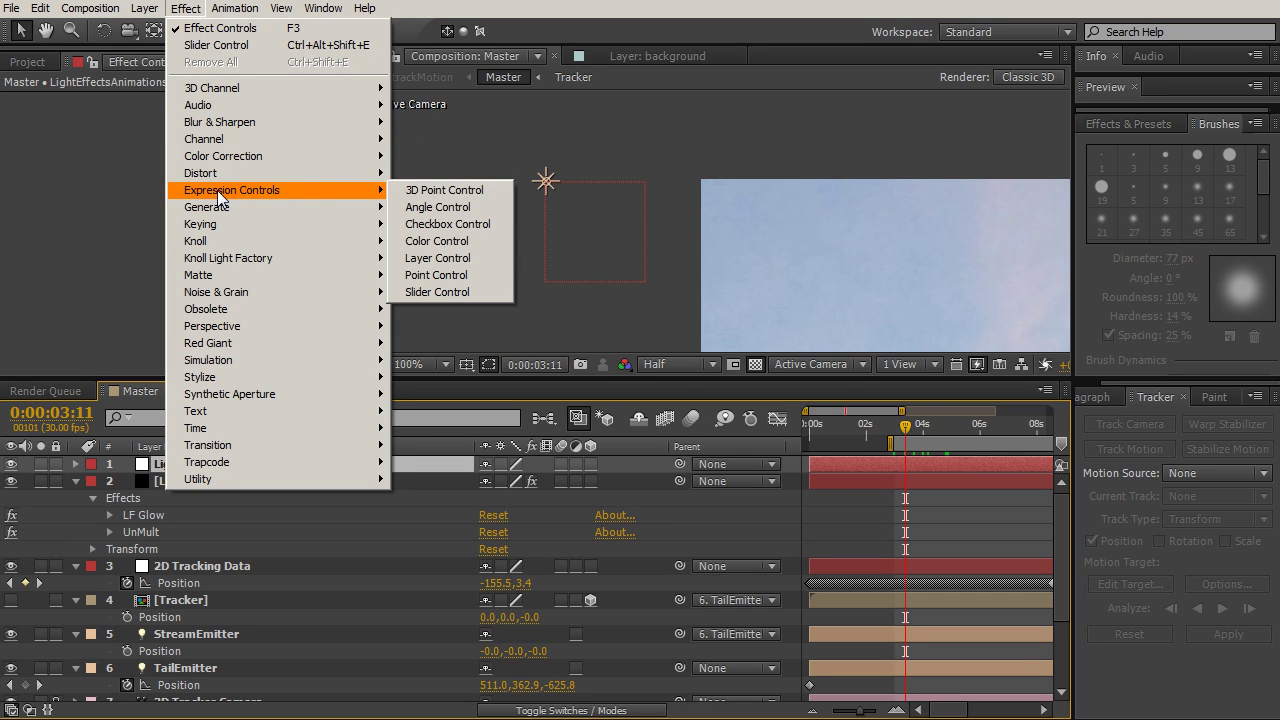
pyautogui.click(439, 292)
pyautogui.press('Return')
pyautogui.write('GlowGB')
pyautogui.press('Return')
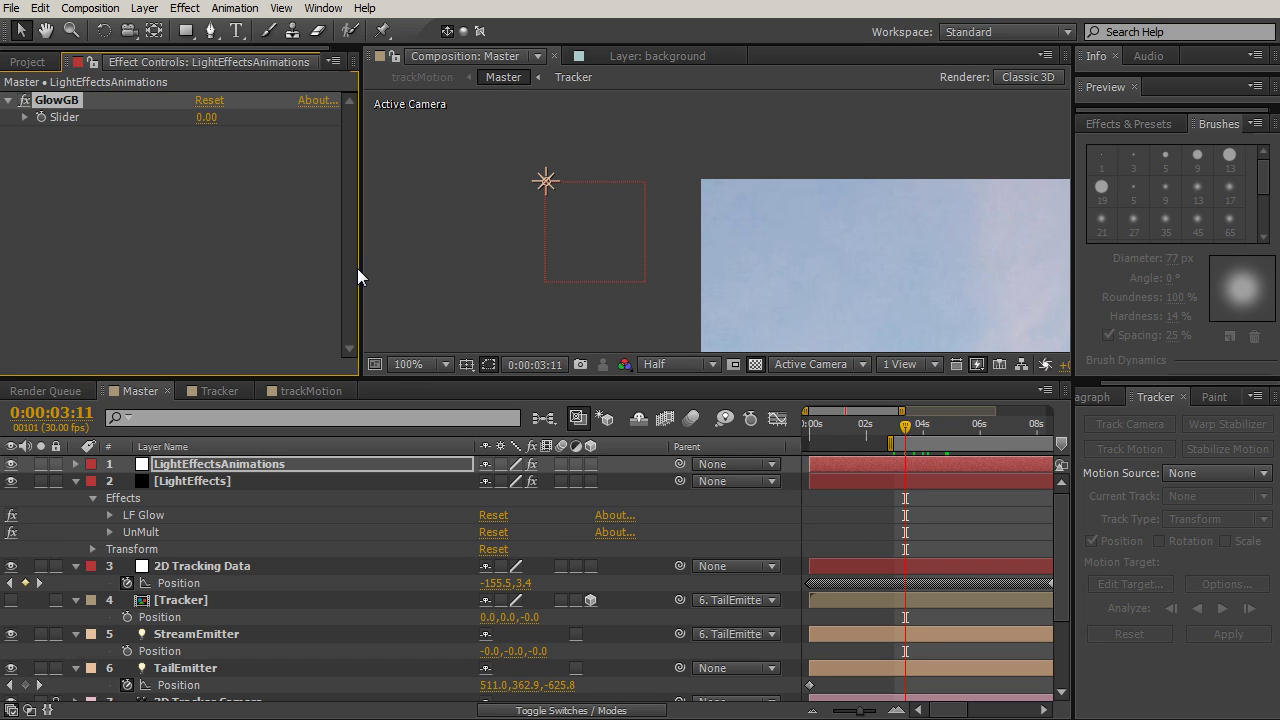
# Step: Duplicate the GlowGB slider and rename the copy GlowGS
pyautogui.hotkey('ctrl', 'd')
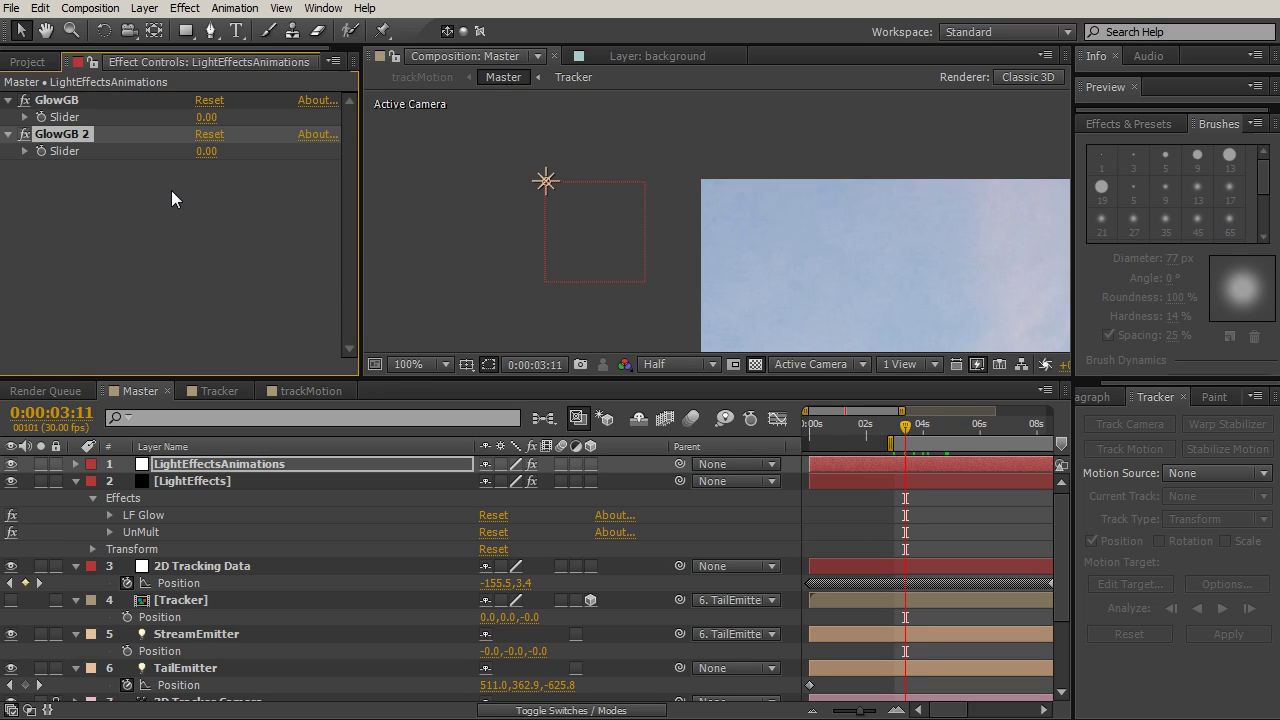
pyautogui.press('Return')
pyautogui.write('GlowG')
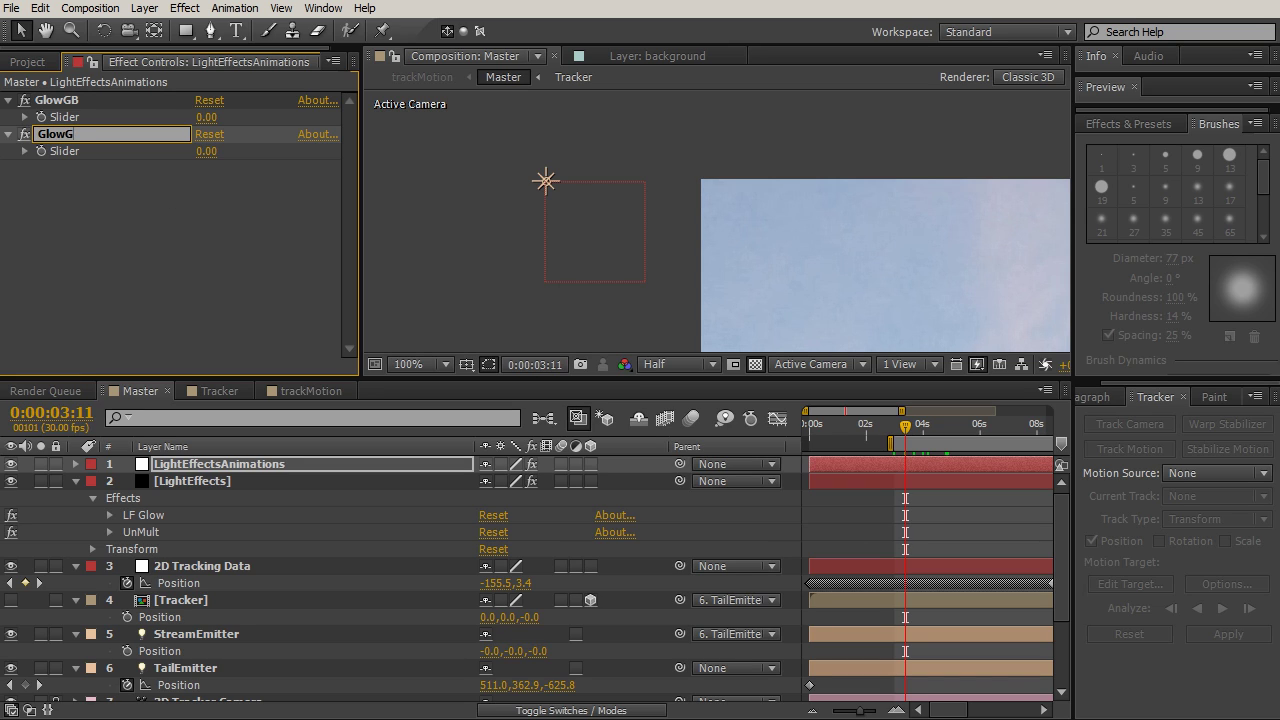
pyautogui.write('S')
pyautogui.press('Return')
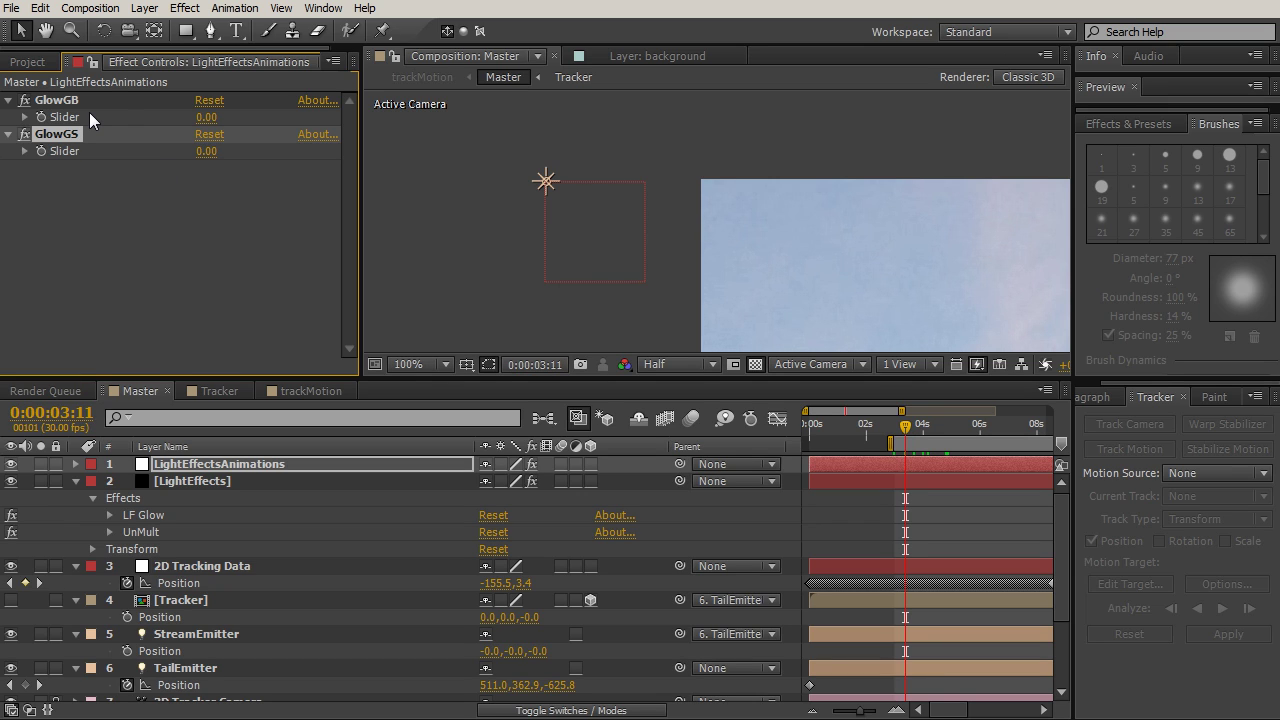
pyautogui.click(110, 515)
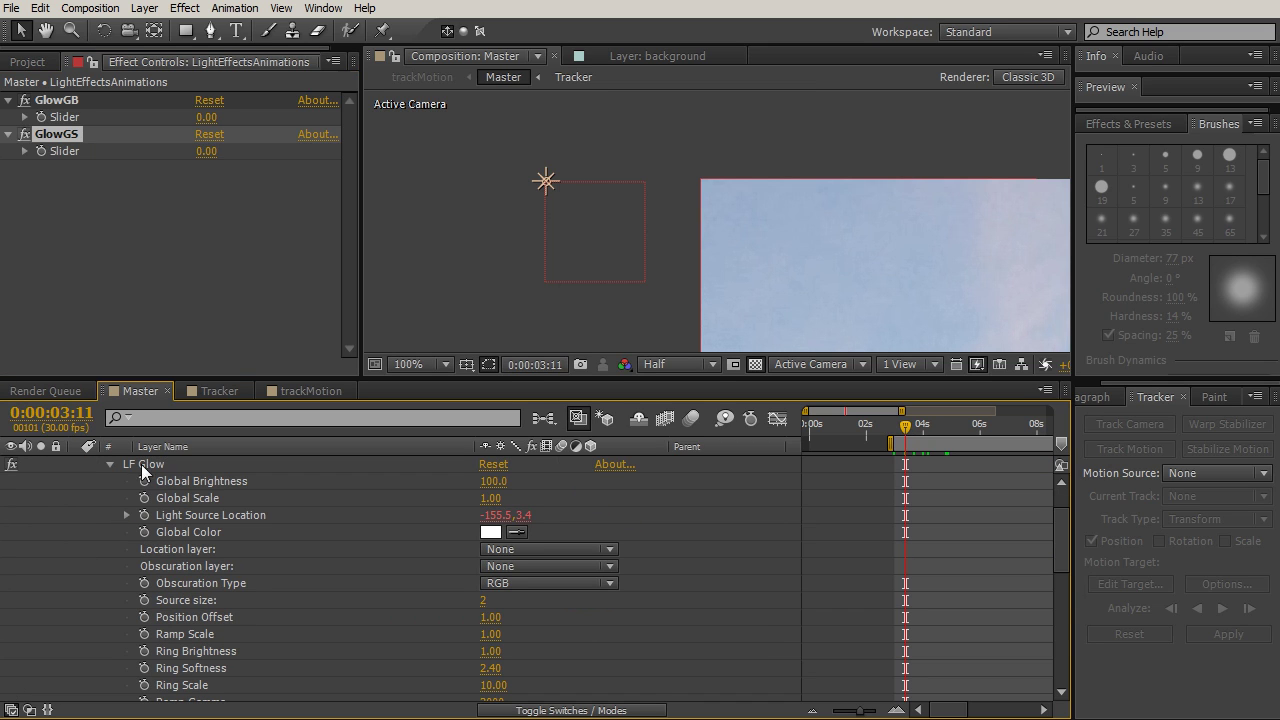
# Step: Add expressions to LF Glow's Global Brightness and Global Scale
pyautogui.moveTo(1057, 568); pyautogui.dragTo(1059, 550)
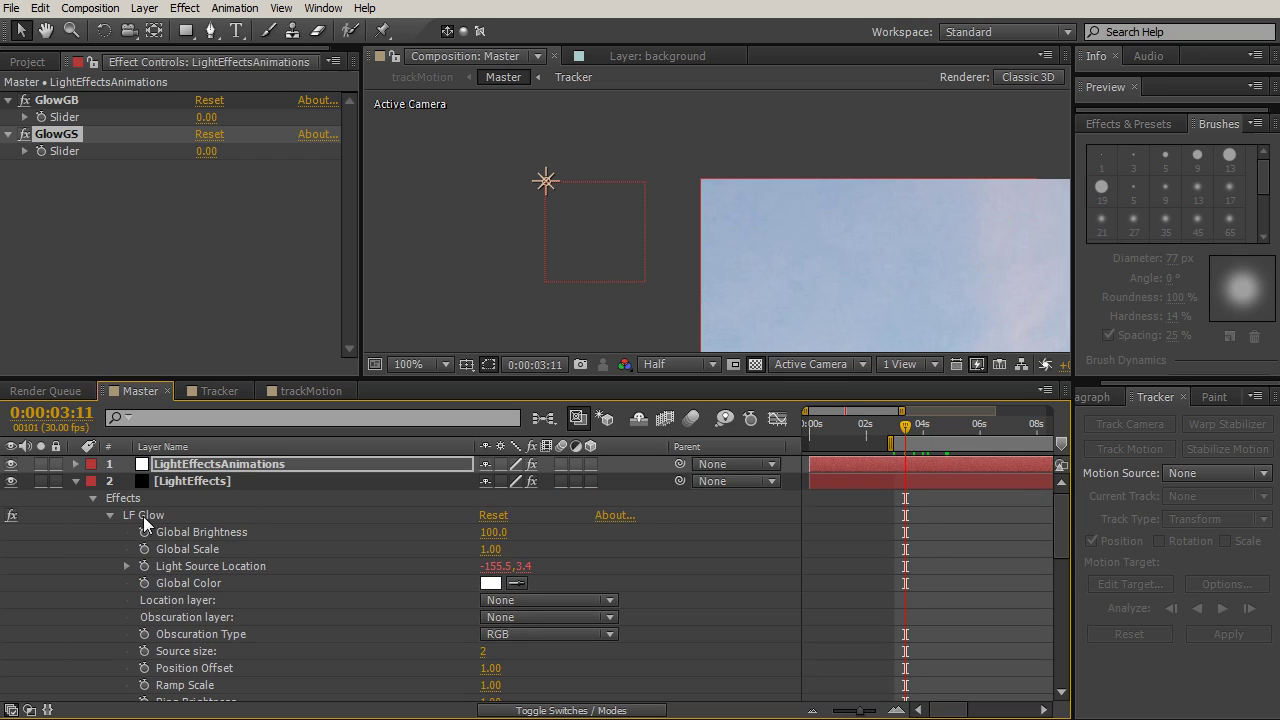
pyautogui.click(213, 537)
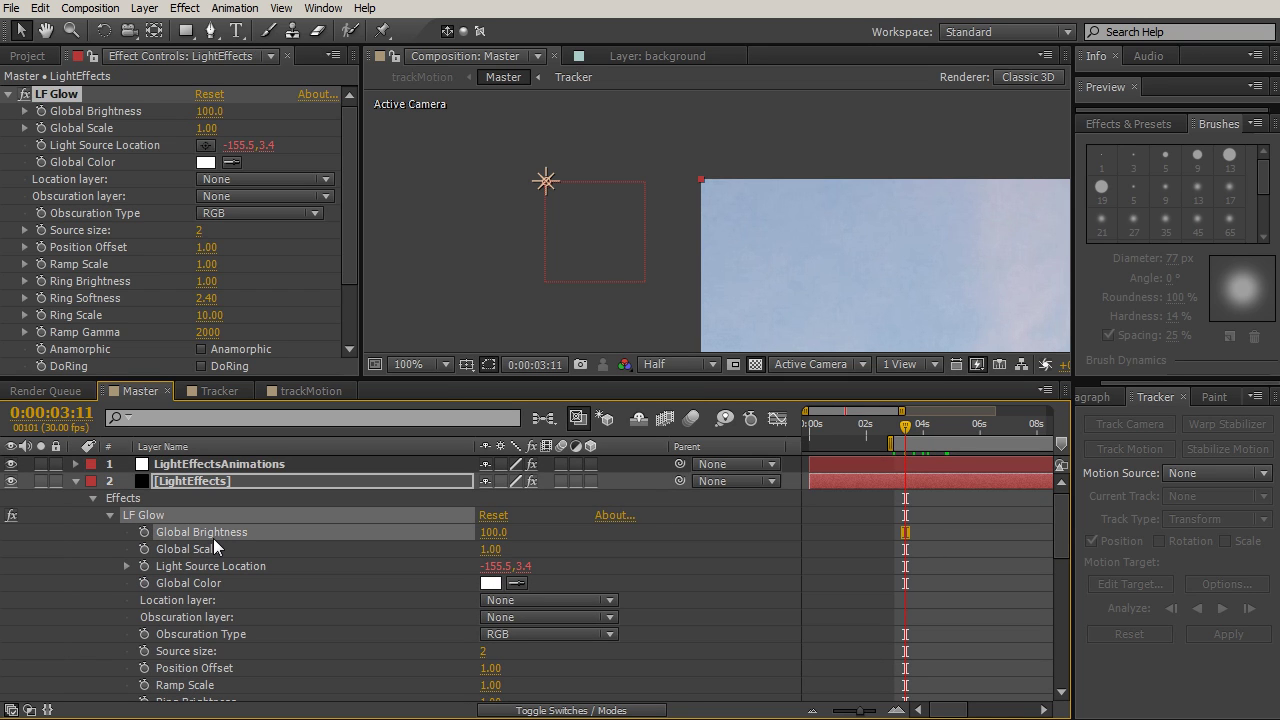
pyautogui.keyDown('alt'); pyautogui.click(143, 534); pyautogui.keyUp('alt')
pyautogui.keyDown('alt'); pyautogui.click(144, 566); pyautogui.keyUp('alt')
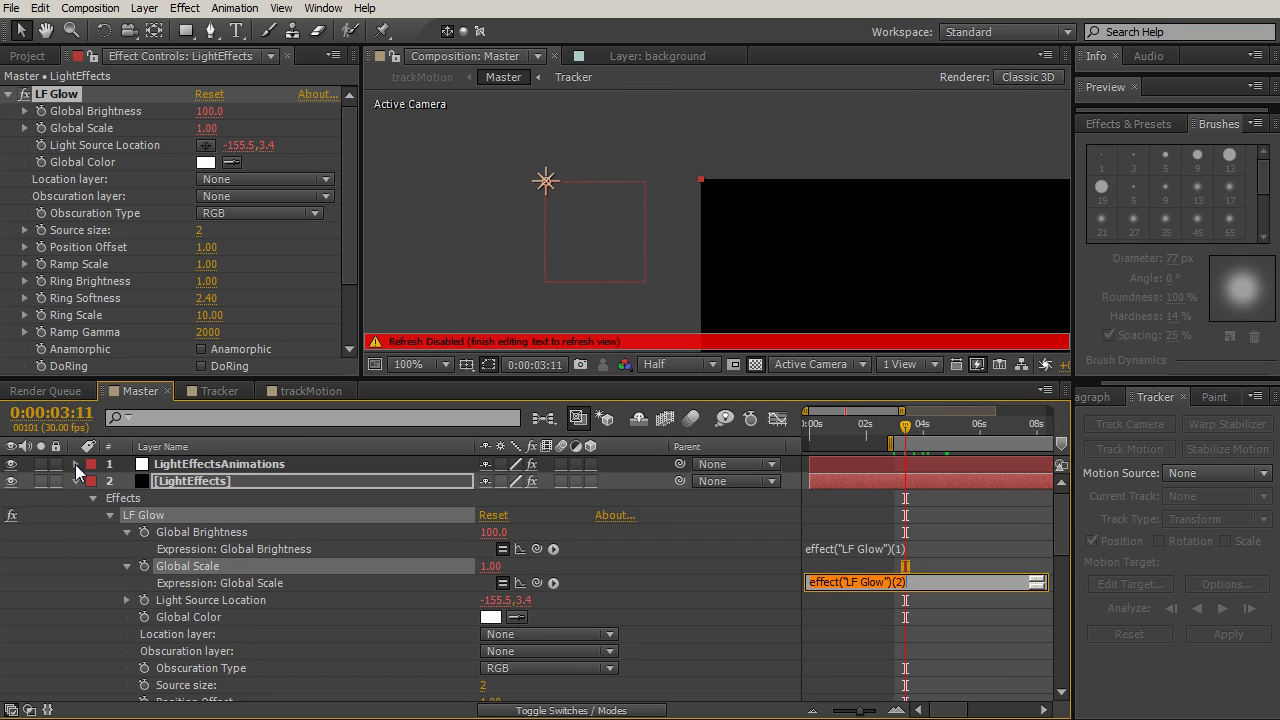
# Step: Pick-whip Global Brightness to GlowGB's Slider and Global Scale to GlowGS's Slider
pyautogui.click(197, 464)
pyautogui.press('e')
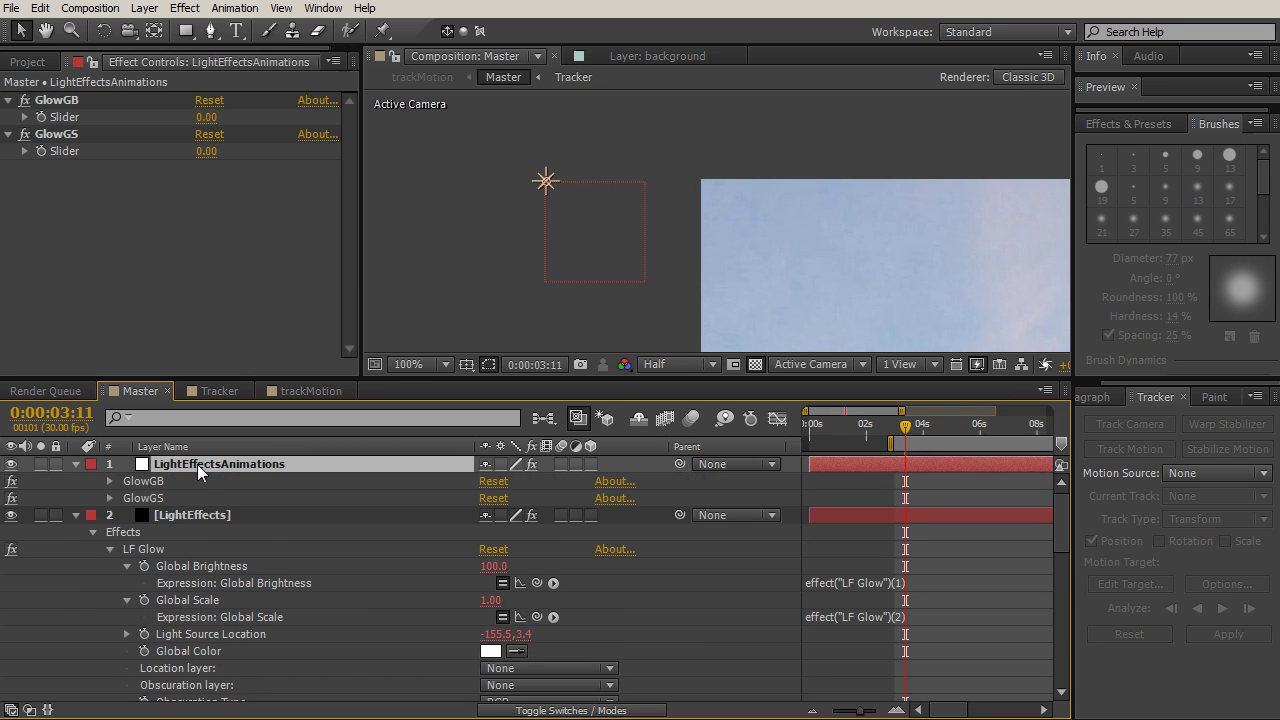
pyautogui.click(110, 481)
pyautogui.click(110, 515)
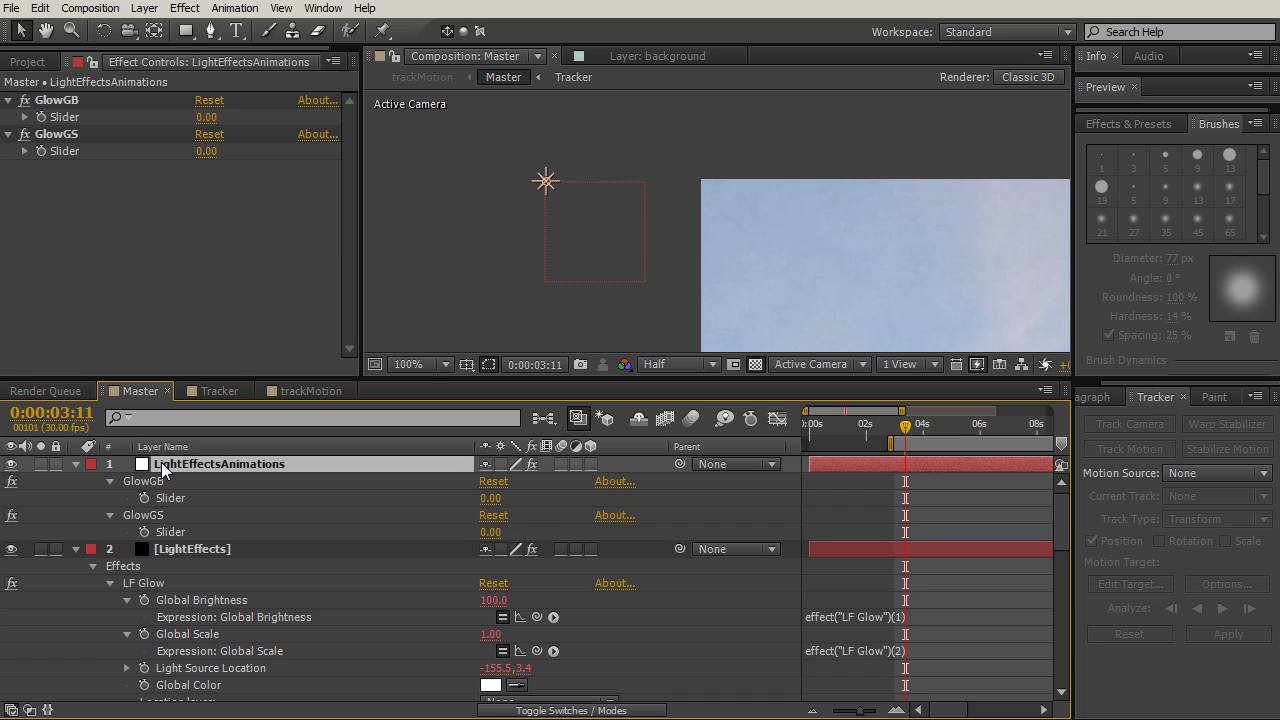
pyautogui.moveTo(1059, 510); pyautogui.dragTo(1063, 514)
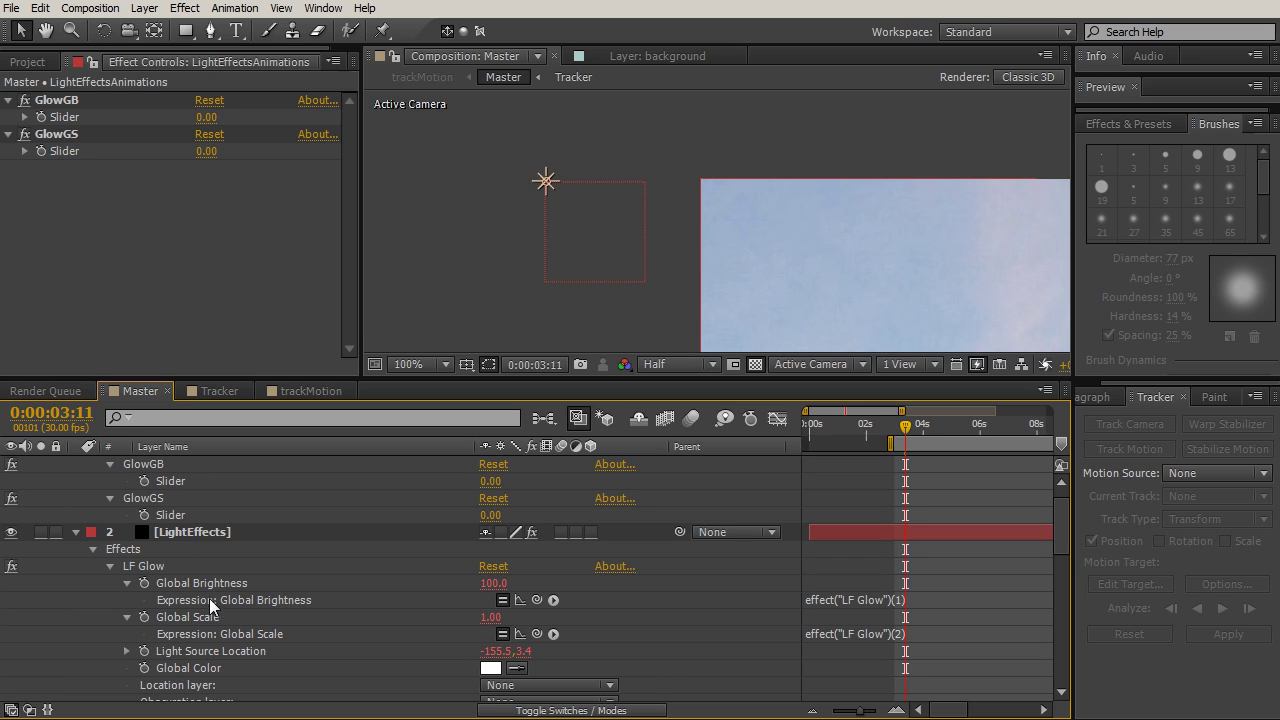
pyautogui.moveTo(537, 600); pyautogui.dragTo(177, 482)
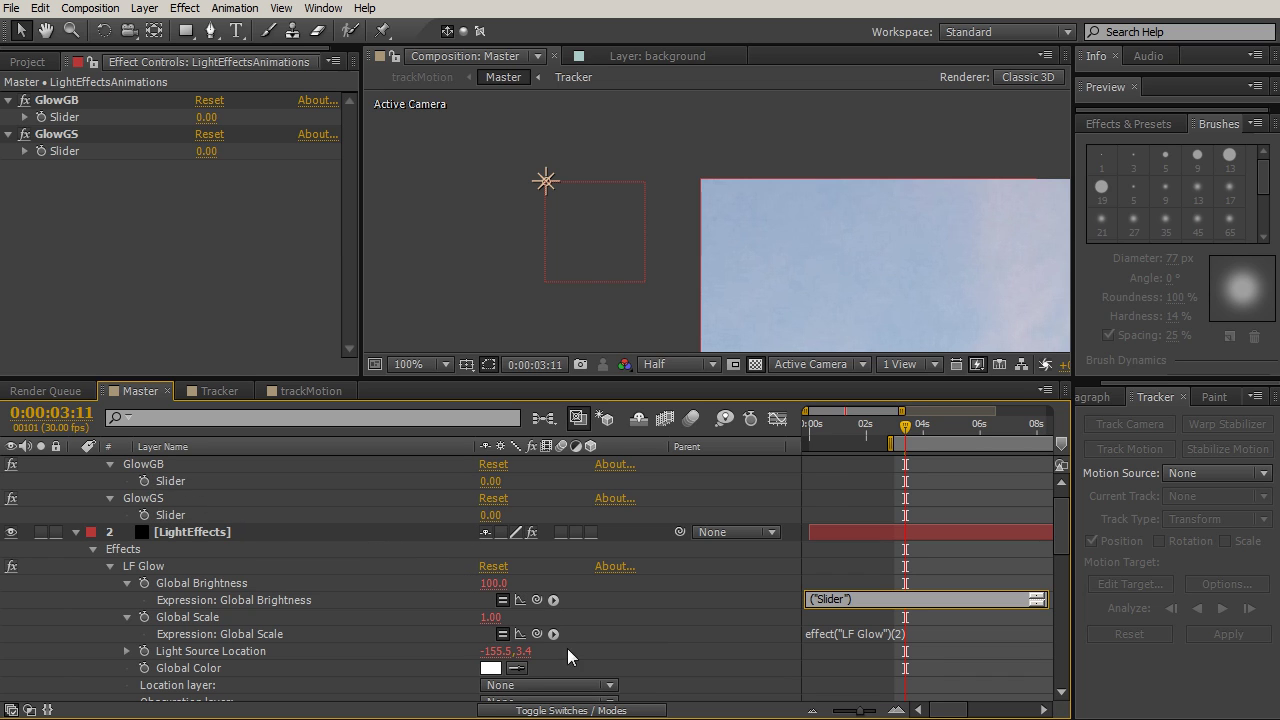
pyautogui.moveTo(537, 634); pyautogui.dragTo(189, 514)
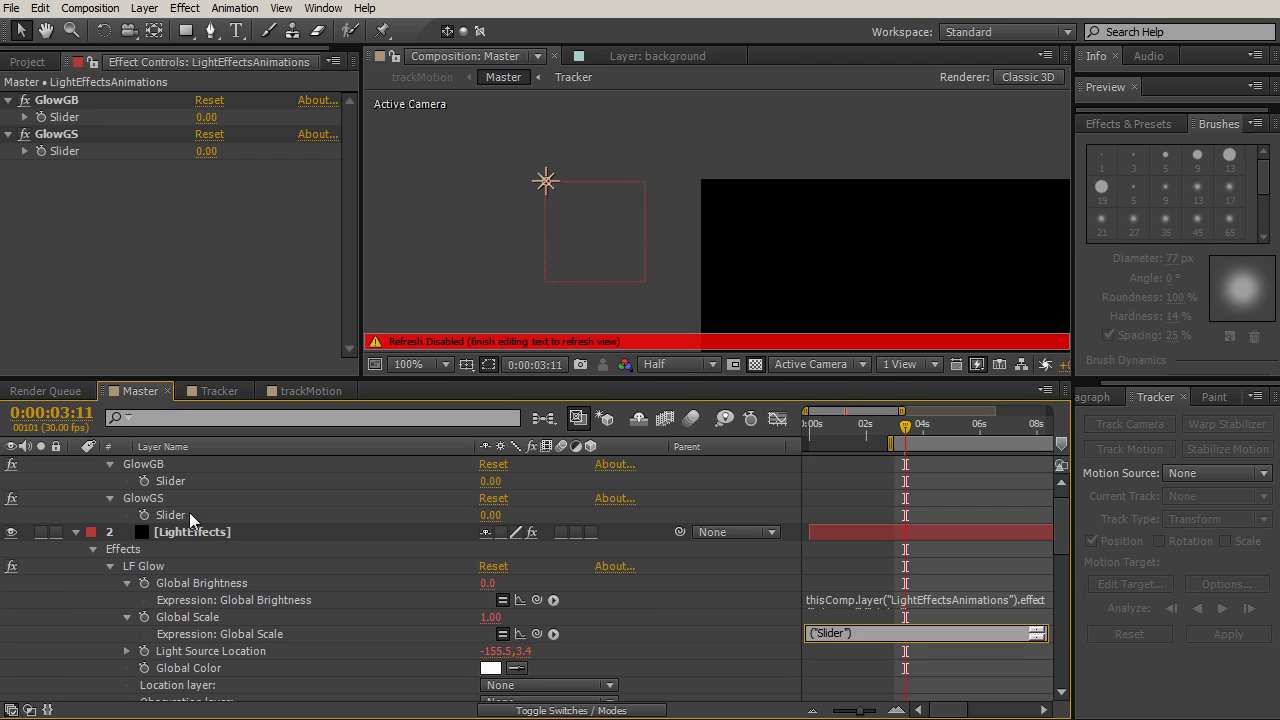
pyautogui.click(93, 549)
pyautogui.click(1061, 484)
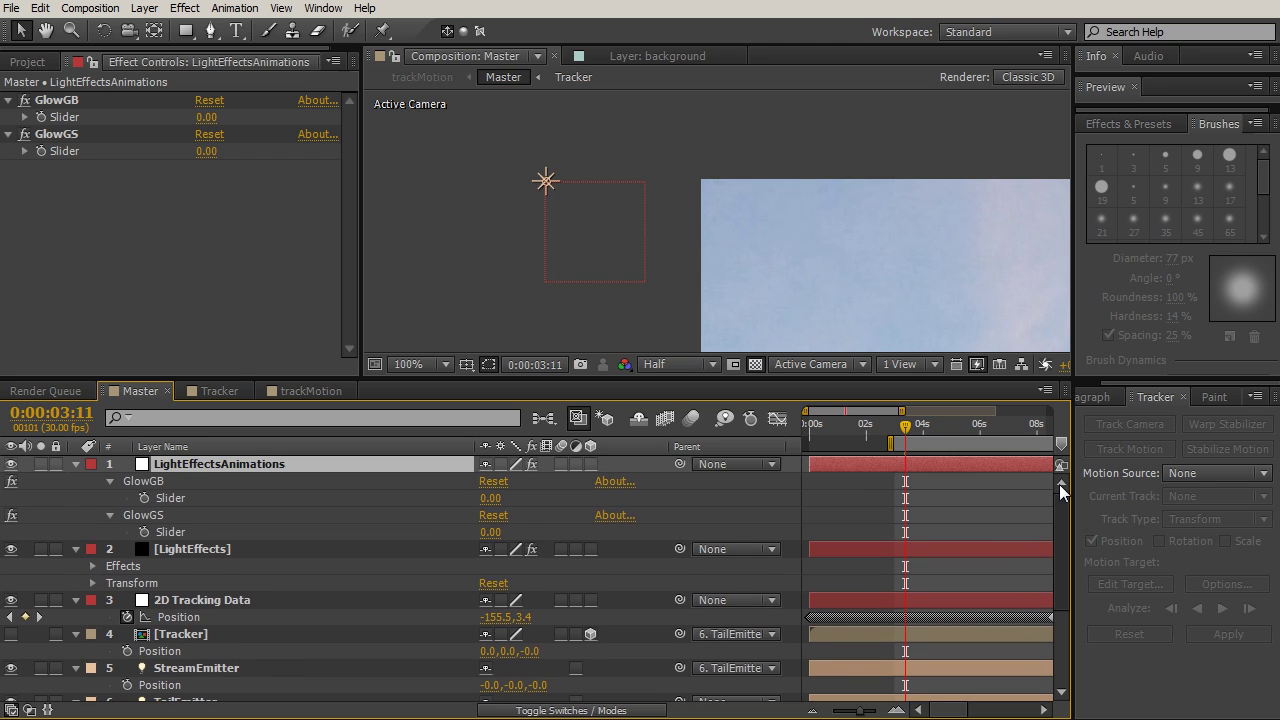
# Step: At 6:02, frame the rocket and drag GlowGB to 62.00 and GlowGS to 30.00
pyautogui.moveTo(587, 378); pyautogui.dragTo(587, 462)
pyautogui.moveTo(905, 510); pyautogui.dragTo(980, 512)
pyautogui.press('h')
pyautogui.moveTo(906, 337); pyautogui.dragTo(729, 263)
pyautogui.press('v')
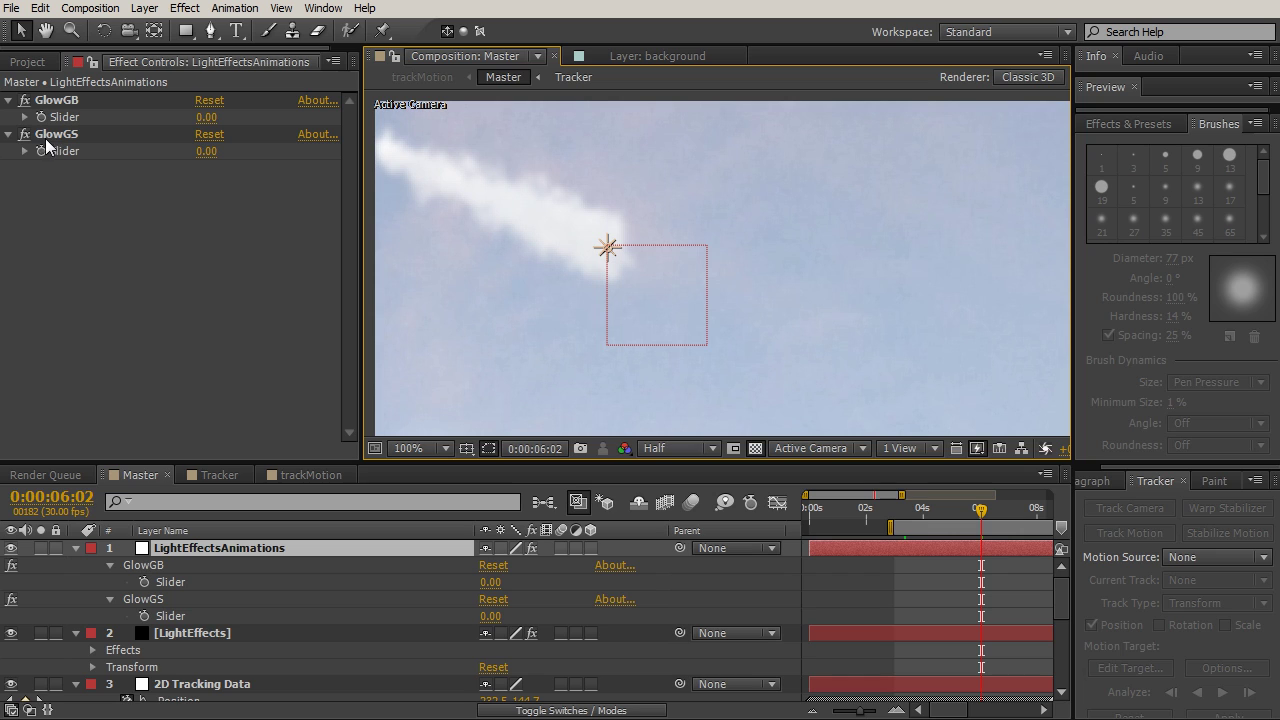
pyautogui.moveTo(198, 158); pyautogui.dragTo(270, 118)
pyautogui.moveTo(204, 151); pyautogui.dragTo(241, 150)
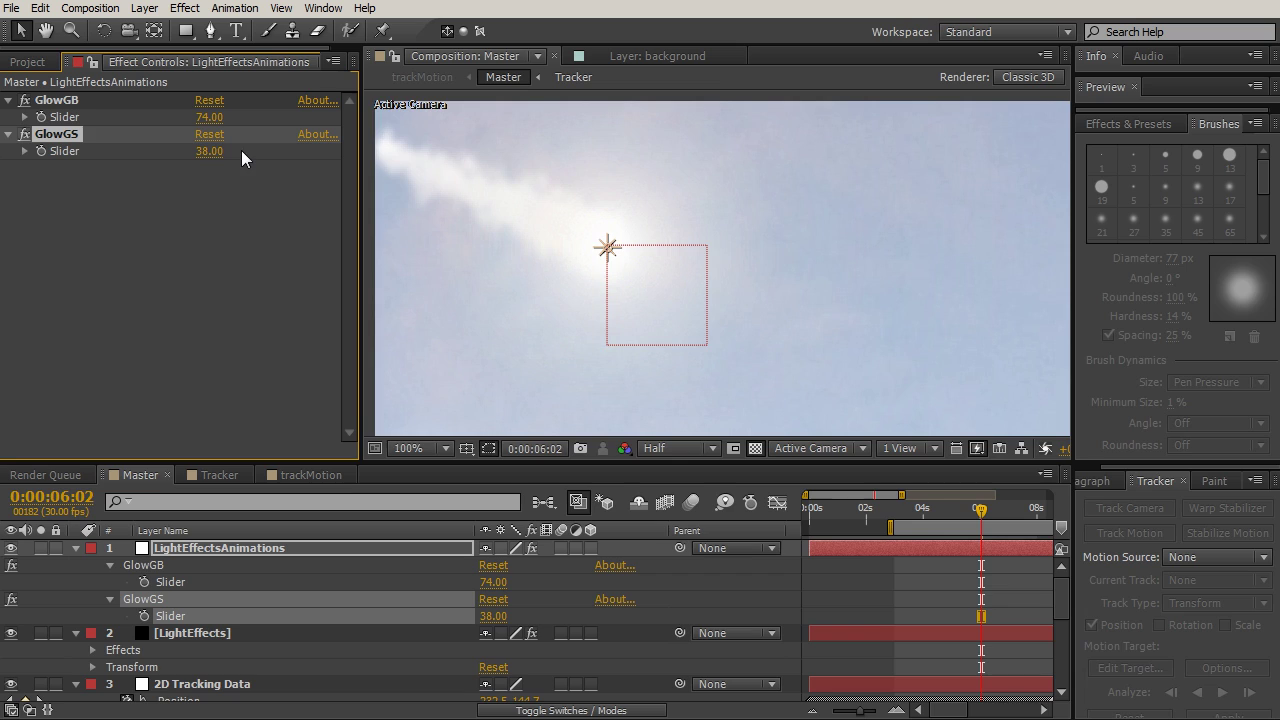
pyautogui.scroll(-2, 695, 330)
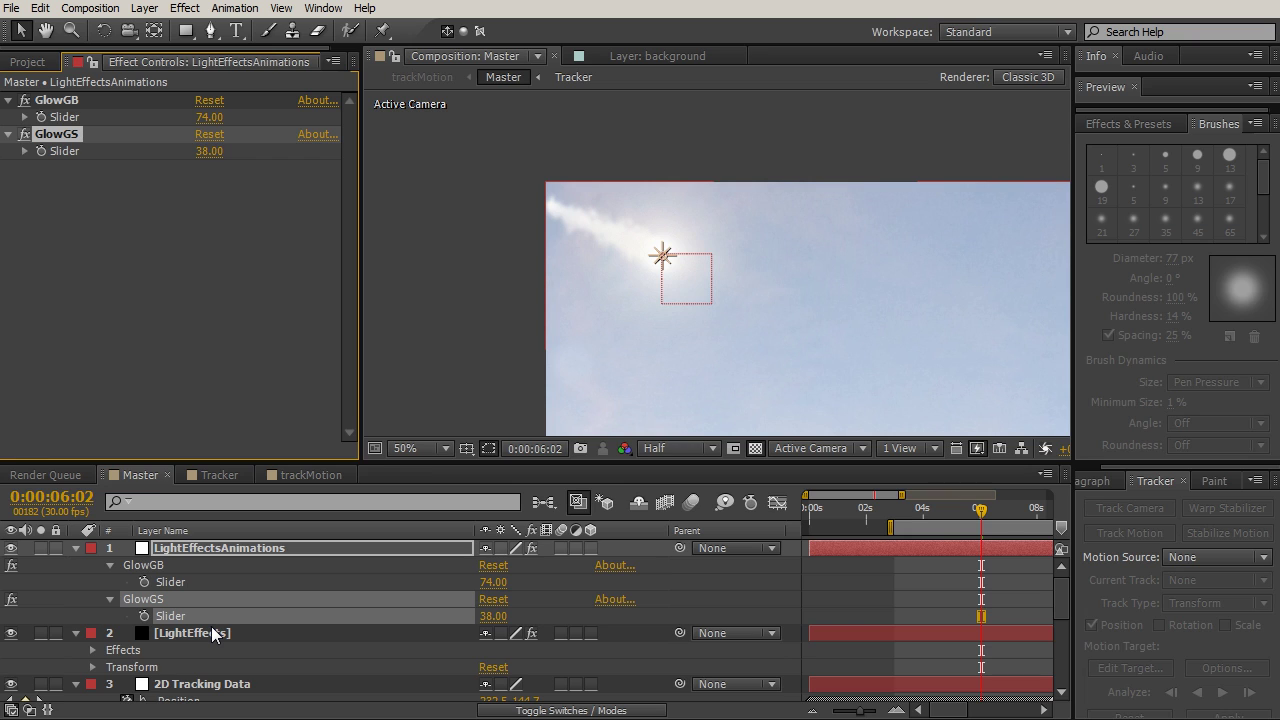
pyautogui.moveTo(237, 117); pyautogui.dragTo(222, 118)
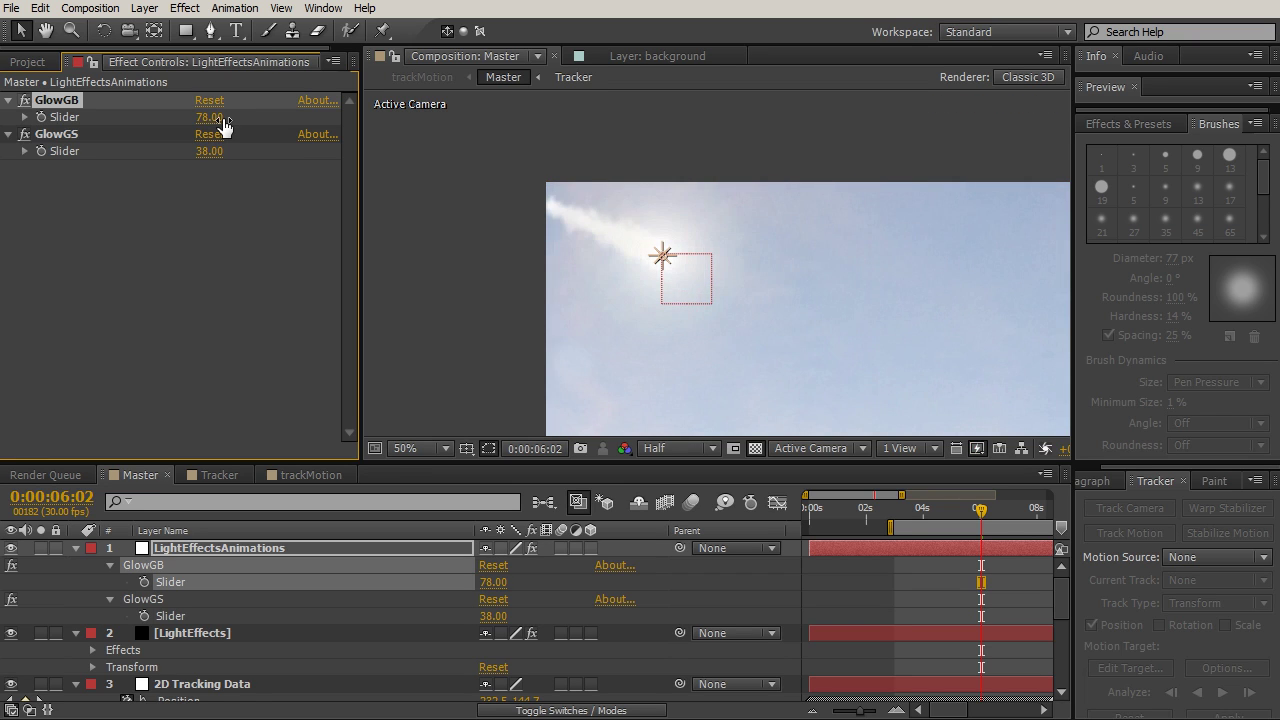
pyautogui.moveTo(217, 118); pyautogui.dragTo(193, 151)
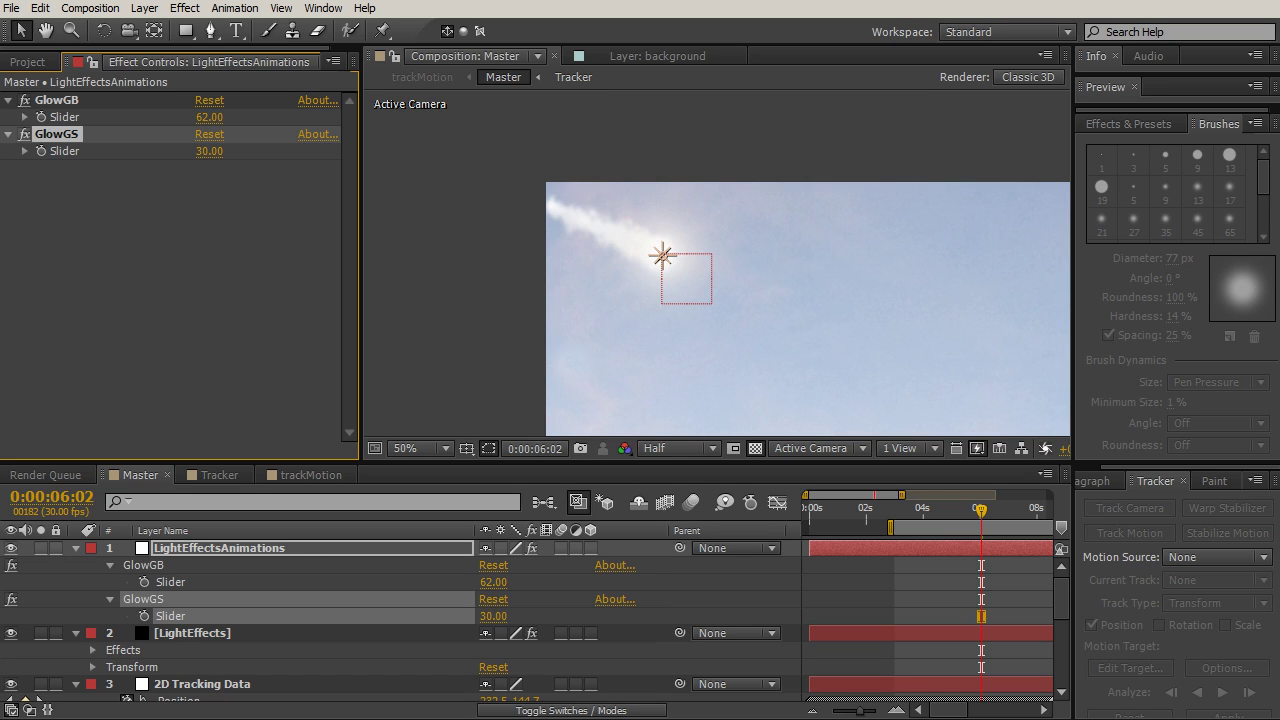
pyautogui.click(181, 632)
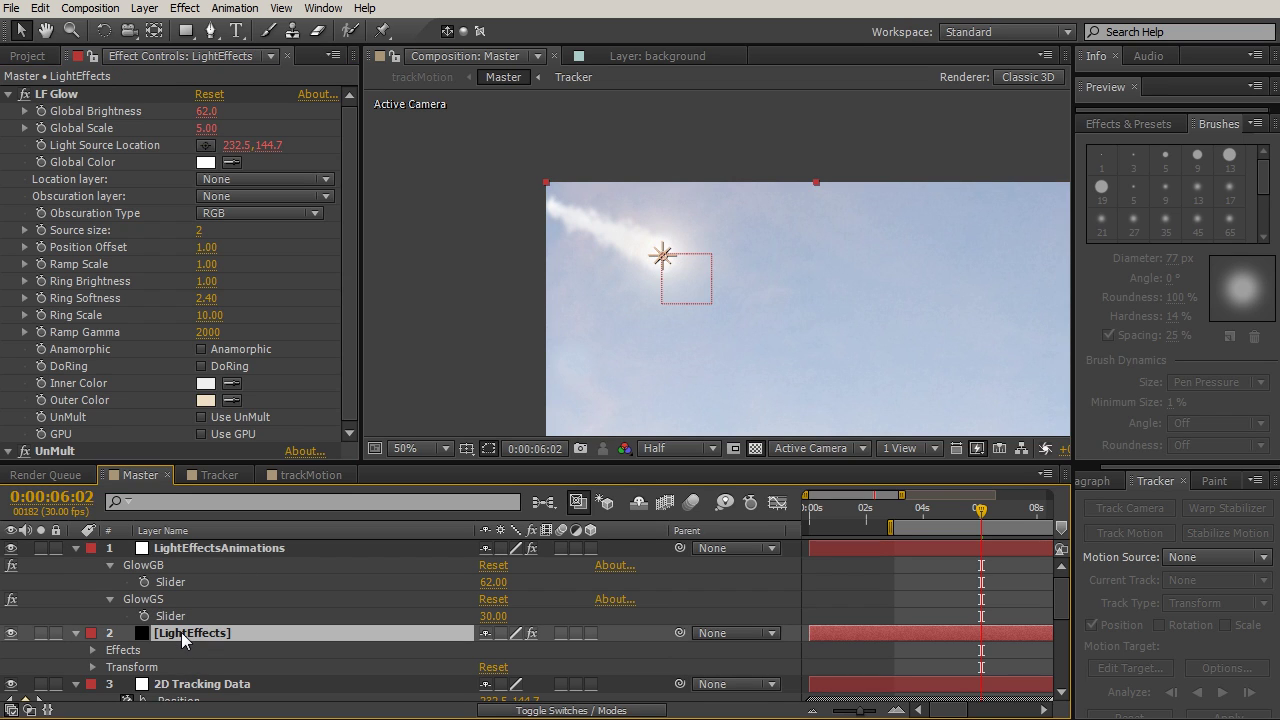
# Step: Apply Knoll Light Factory's LF Photon Spikeball to LightEffects
pyautogui.click(8, 95)
pyautogui.click(187, 9)
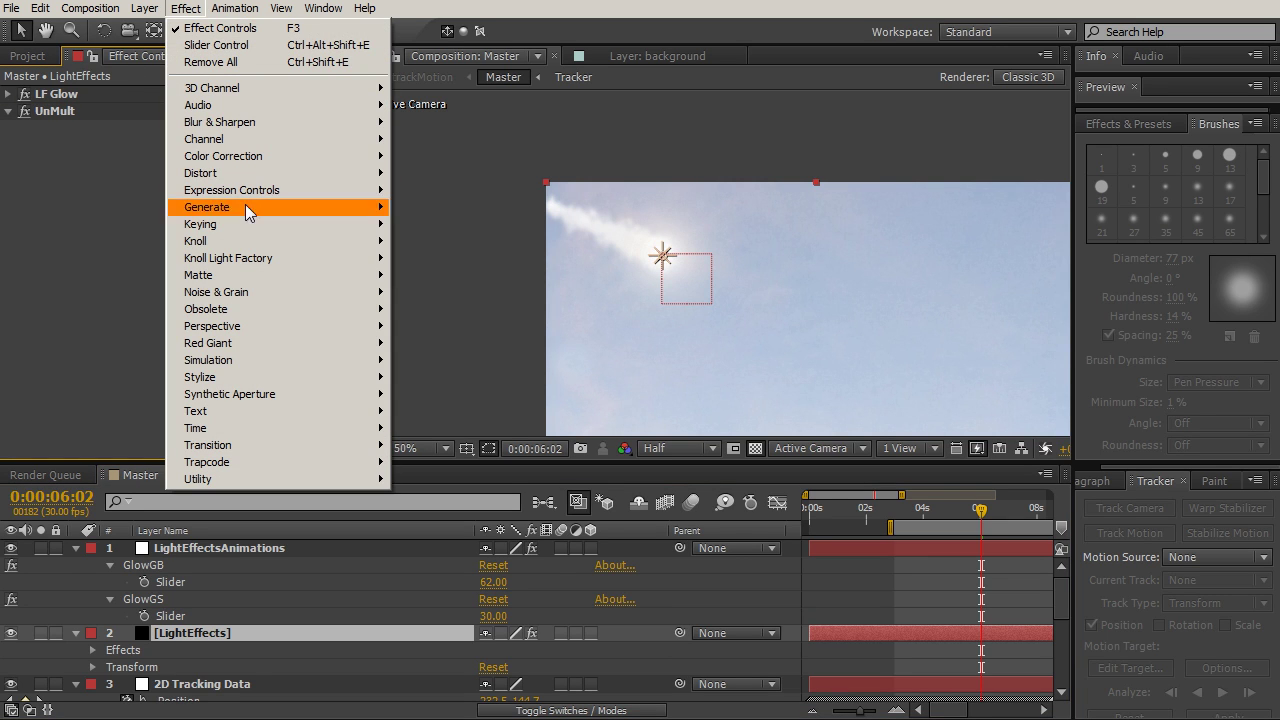
pyautogui.moveTo(257, 262)
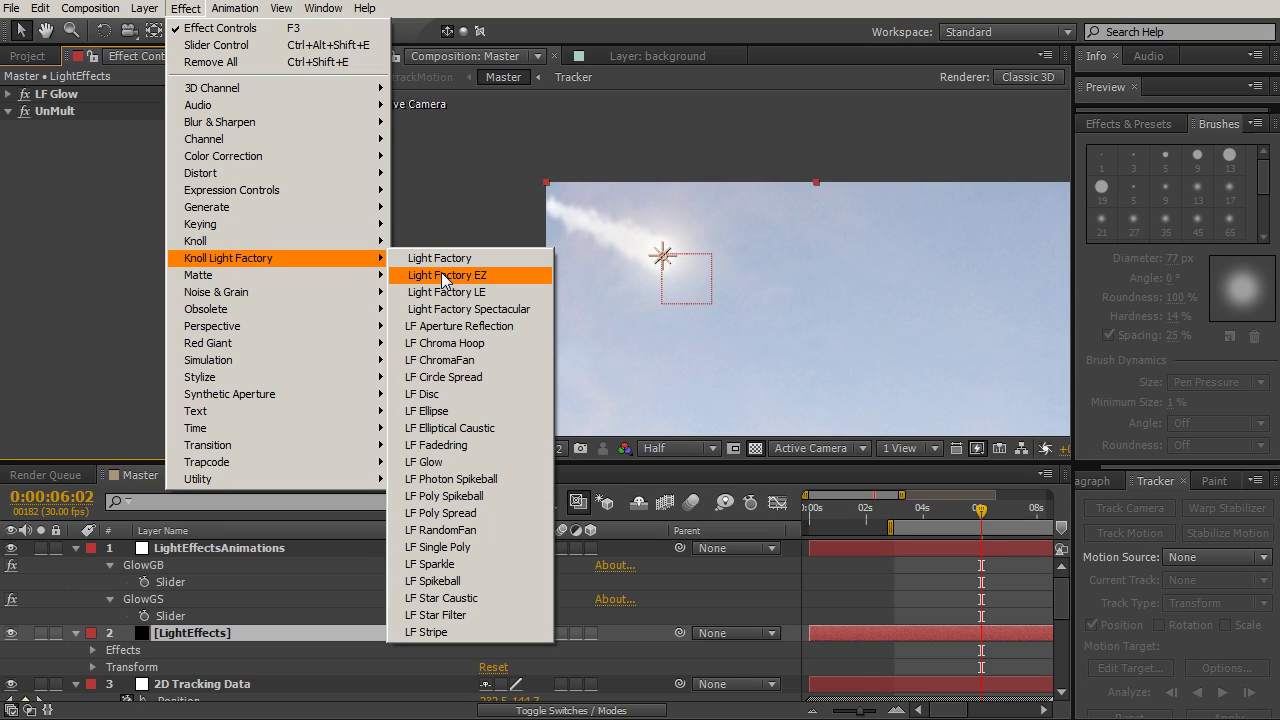
pyautogui.click(460, 481)
# Step: Apply LF Star Caustic to LightEffects and collapse both new flare effects
pyautogui.click(185, 8)
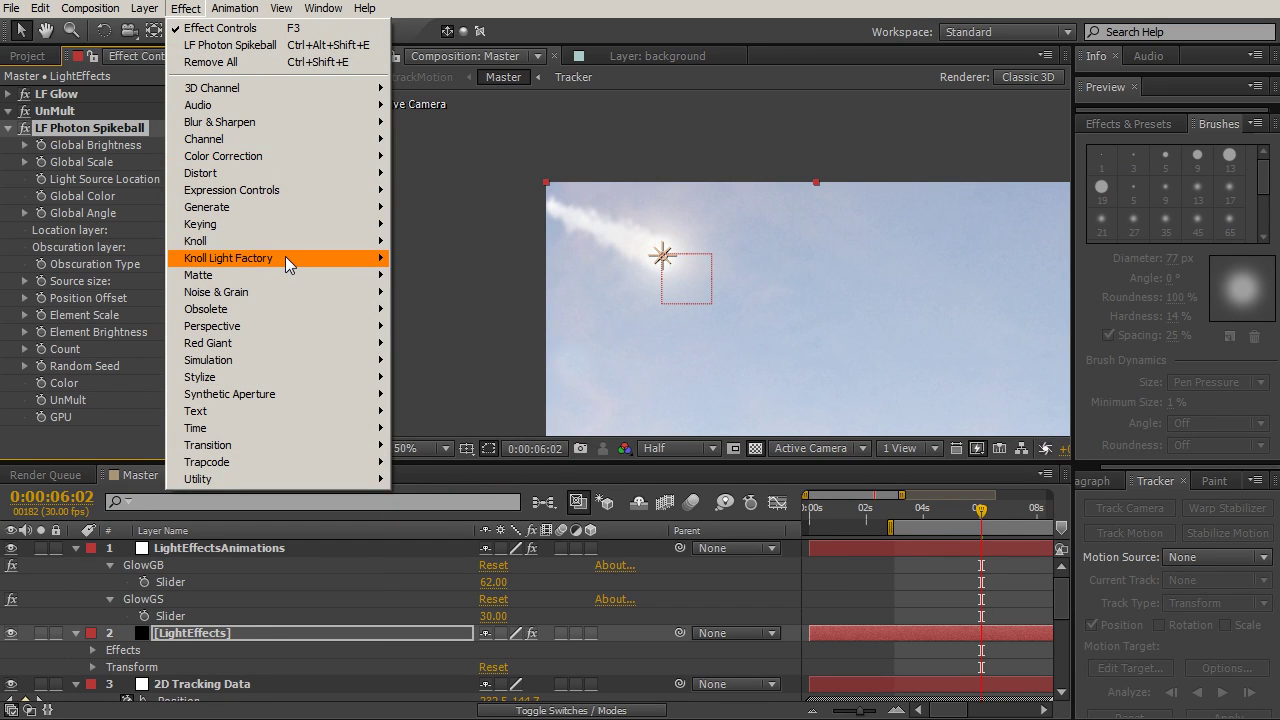
pyautogui.moveTo(285, 258)
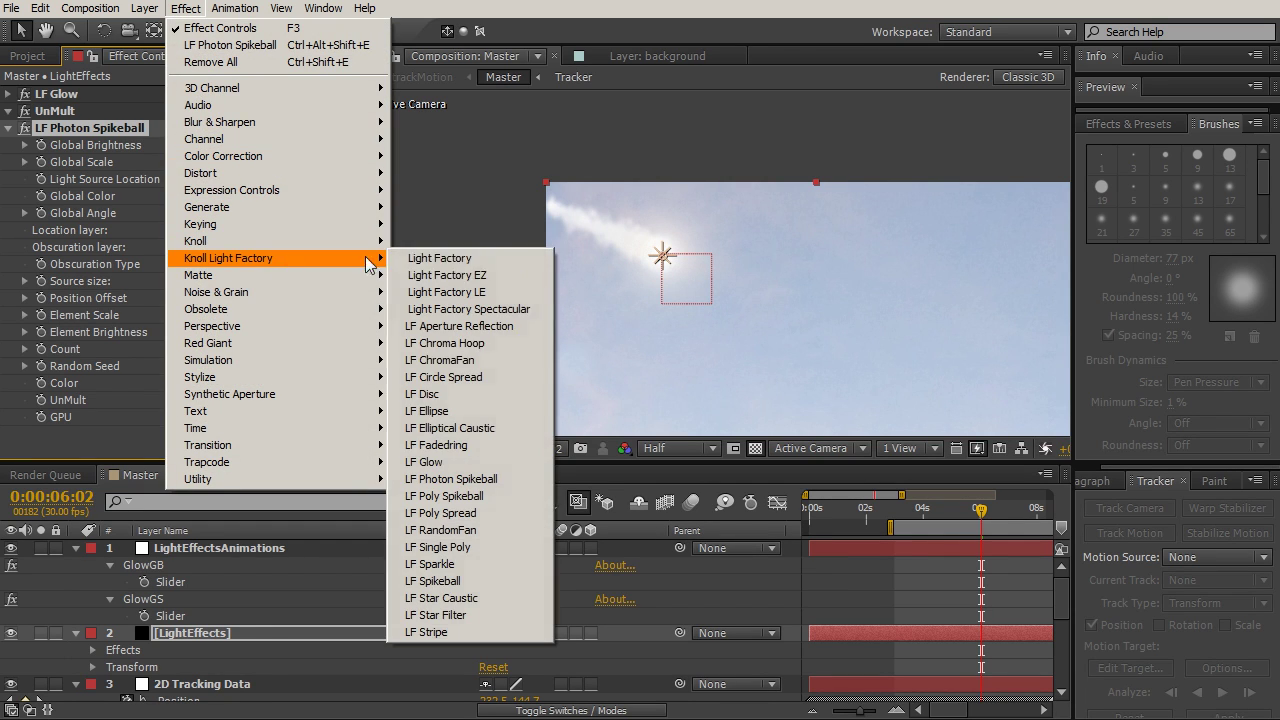
pyautogui.click(450, 600)
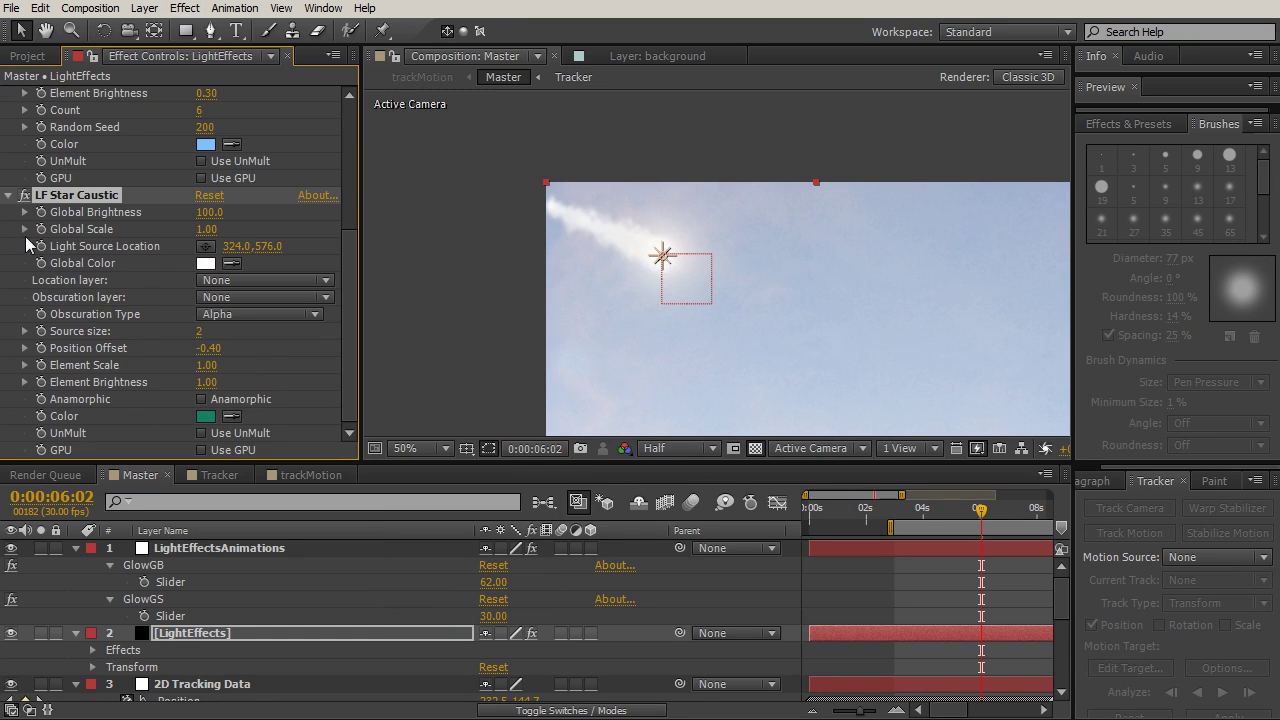
pyautogui.click(10, 195)
pyautogui.click(9, 128)
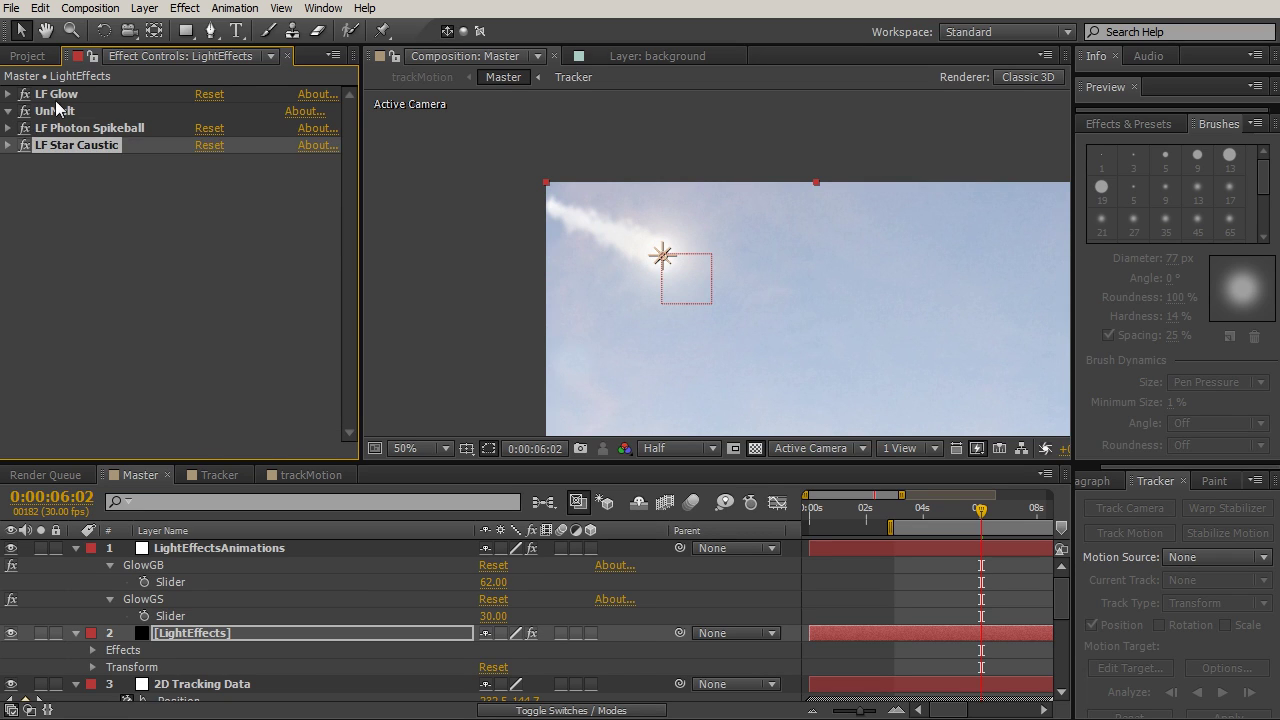
# Step: Duplicate LF Glow to create LF Glow 2
pyautogui.click(89, 96)
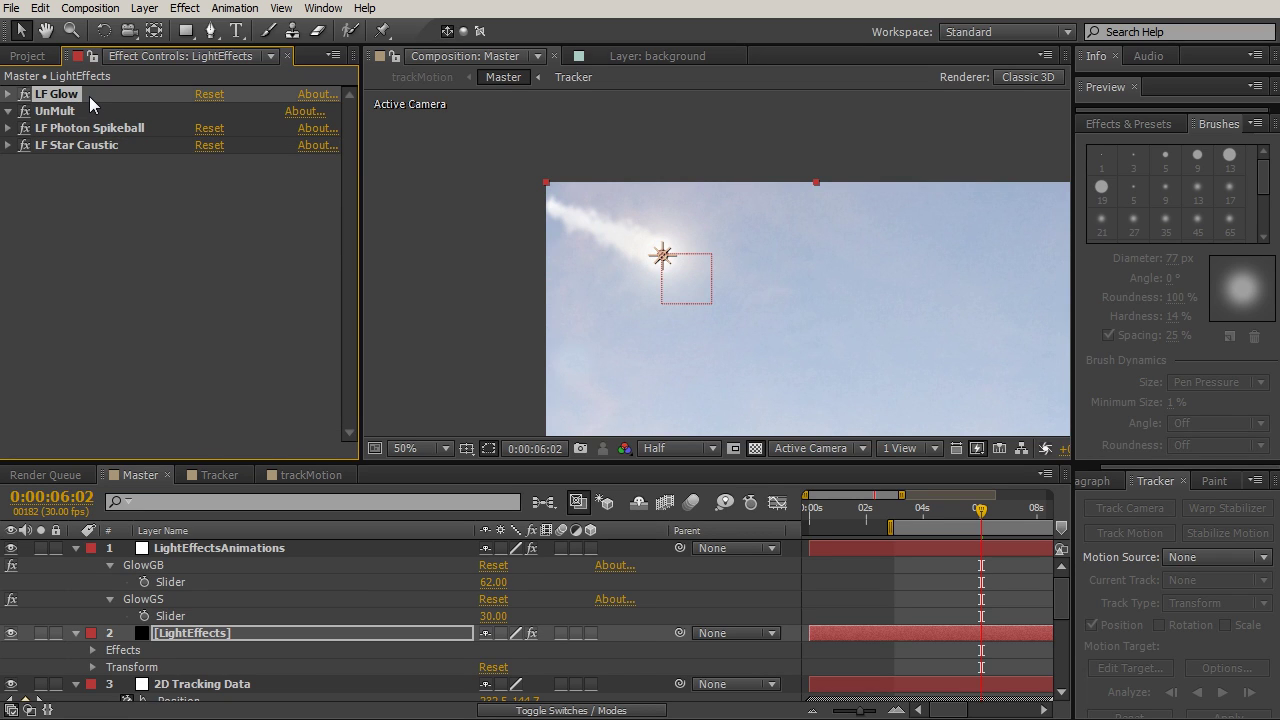
pyautogui.hotkey('ctrl', 'd')
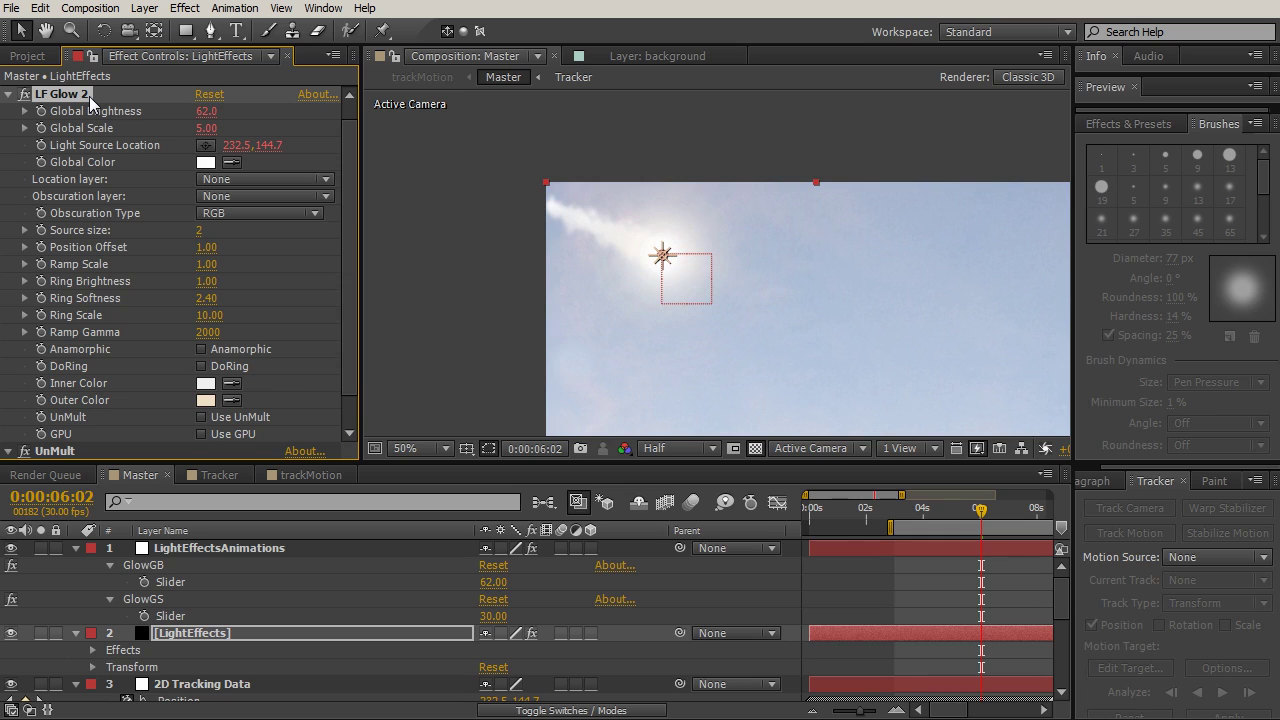
pyautogui.click(9, 94)
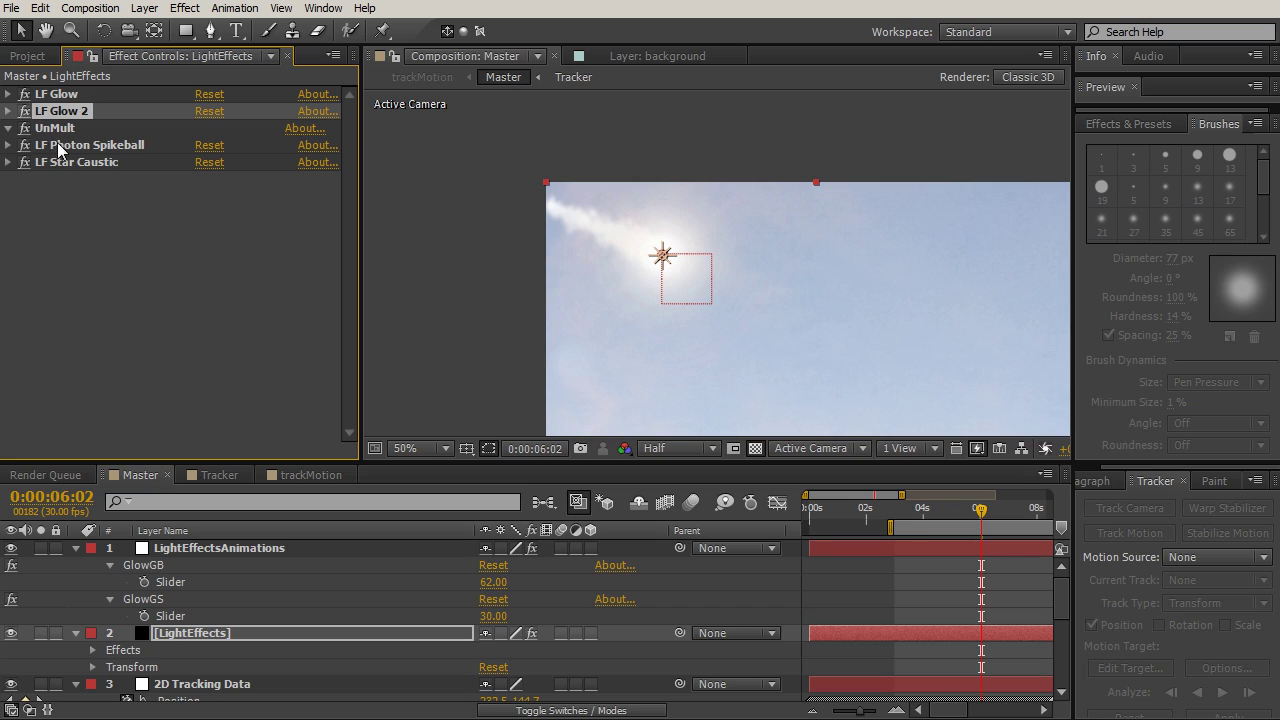
# Step: Move UnMult to the bottom of the LightEffects effect stack
pyautogui.moveTo(51, 132); pyautogui.dragTo(55, 172)
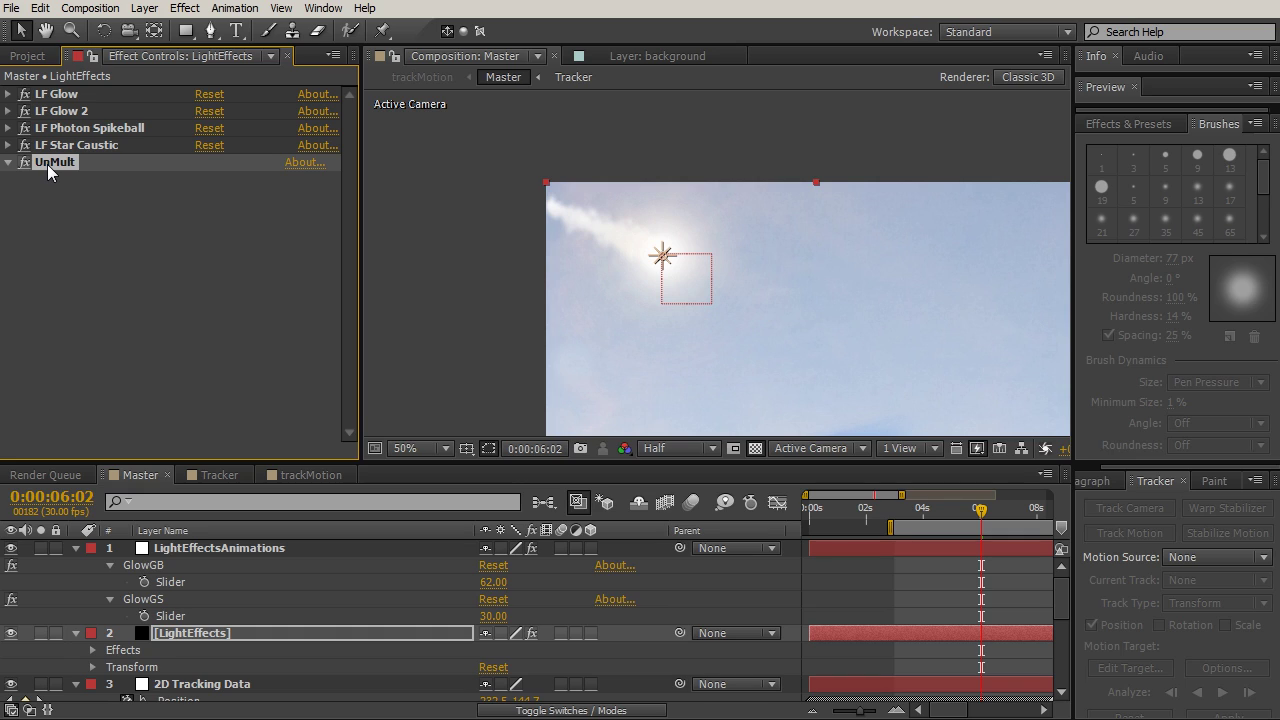
pyautogui.click(8, 111)
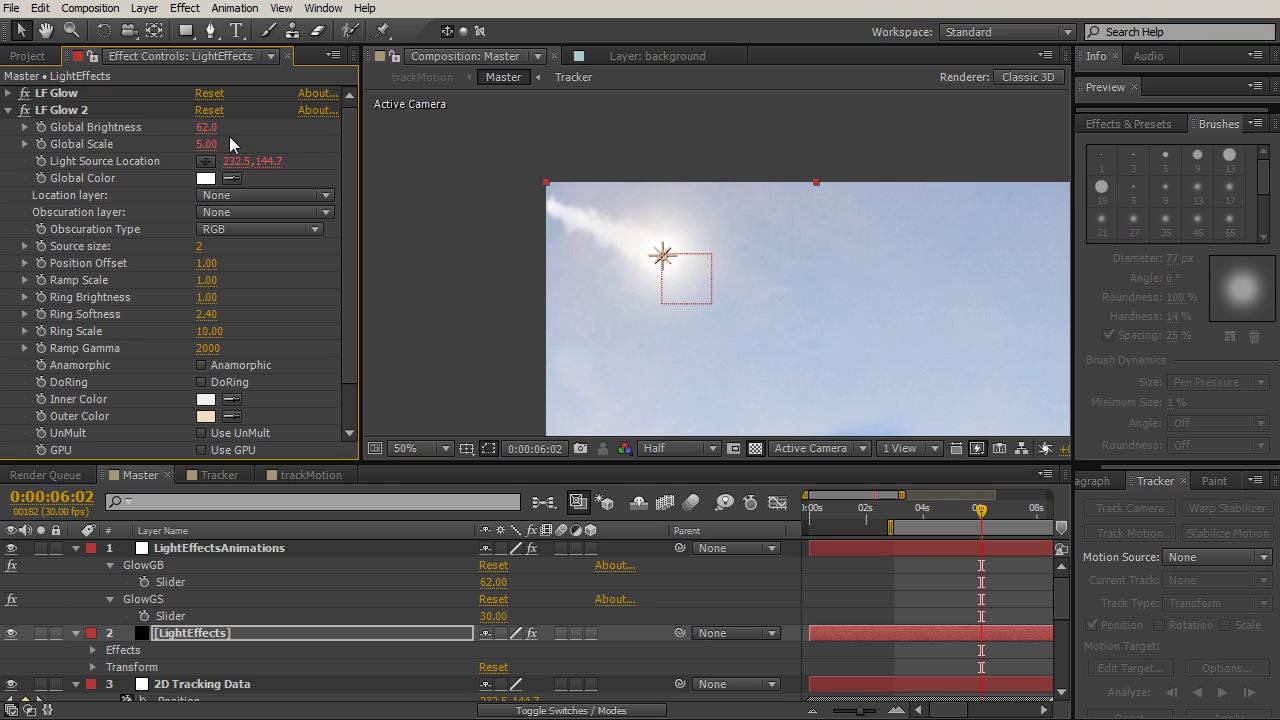
pyautogui.scroll(-1, 351, 194)
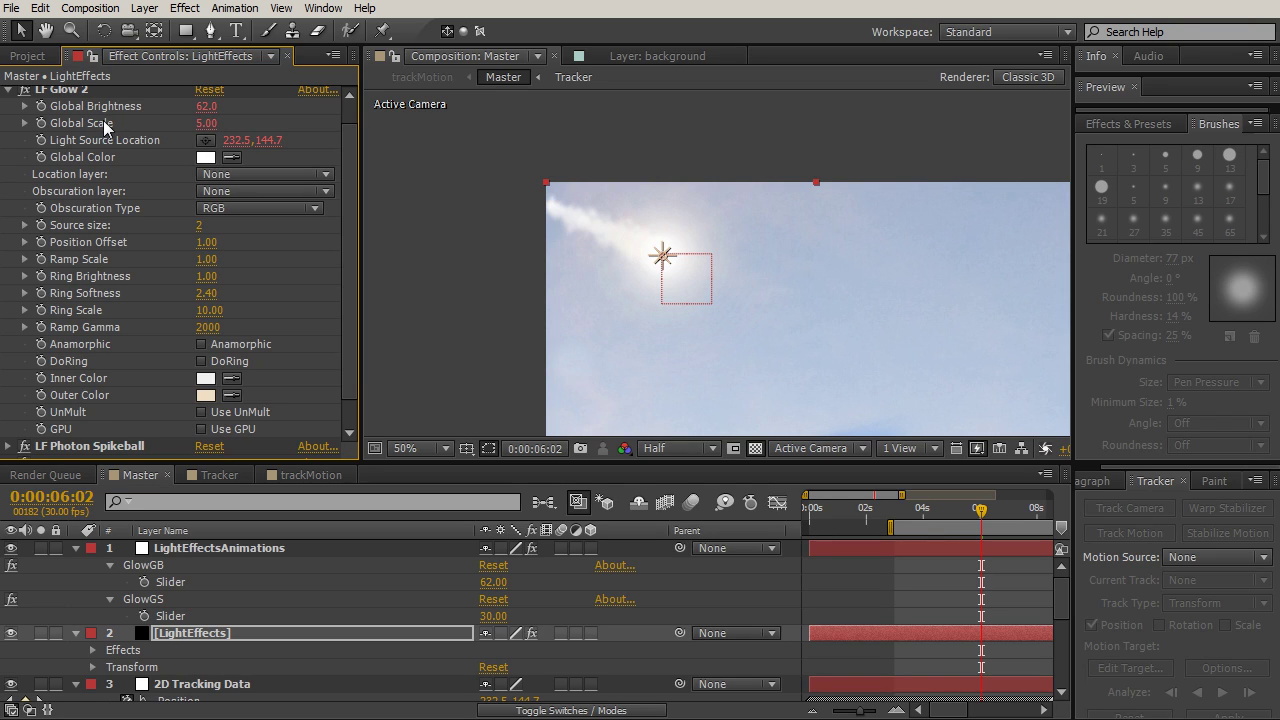
pyautogui.scroll(-1, 351, 160)
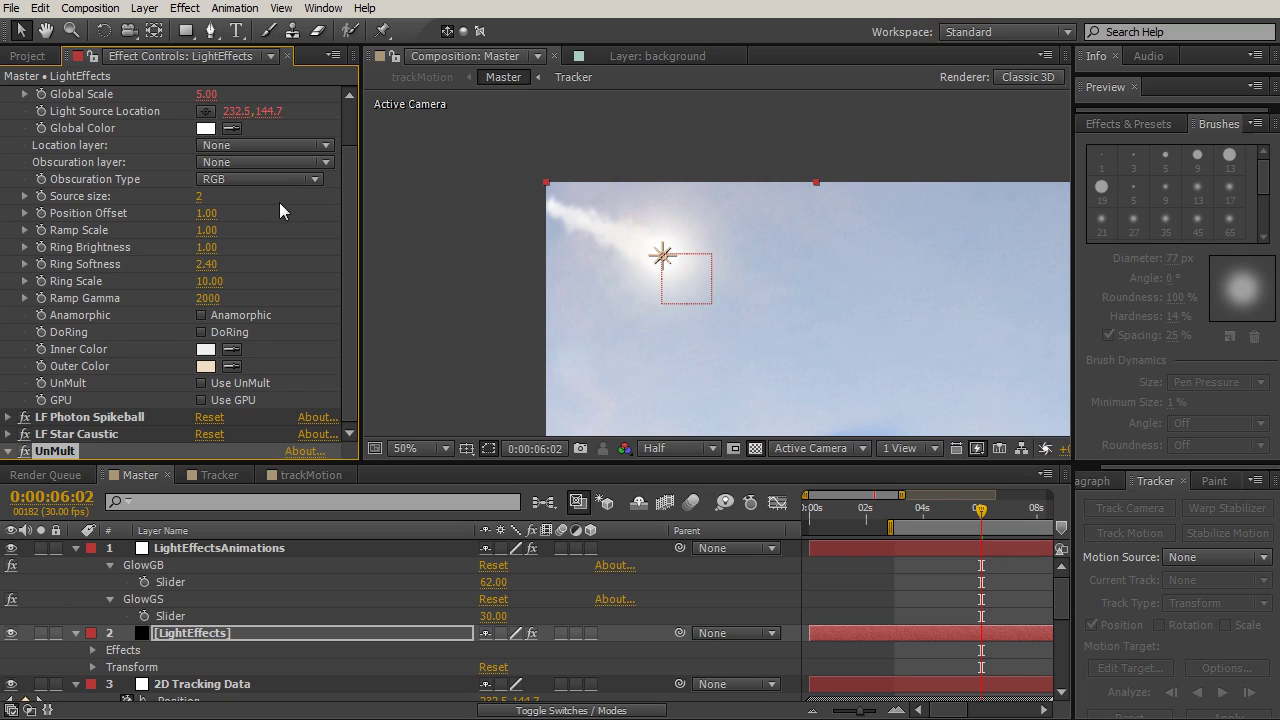
# Step: Set LF Glow 2's Ramp Scale to 0.66, Ring Scale to 1 and Ramp Gamma to 220
pyautogui.moveTo(206, 231); pyautogui.dragTo(175, 238)
pyautogui.moveTo(209, 290)
pyautogui.mouseDown()
pyautogui.moveTo(194, 290)
pyautogui.moveTo(205, 283)
pyautogui.mouseUp()
pyautogui.click(205, 283)
pyautogui.write('1')
pyautogui.press('Return')
pyautogui.click(205, 299)
pyautogui.write('220')
pyautogui.press('Return')
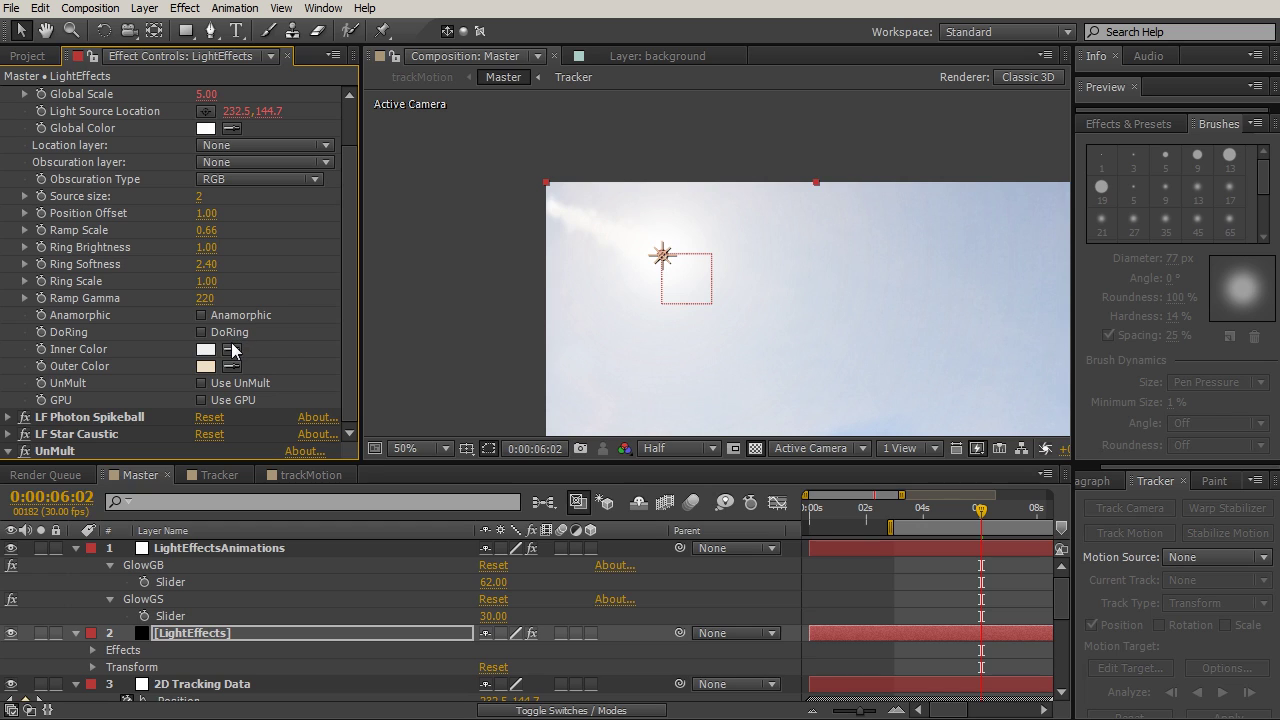
# Step: Change LF Glow 2's Outer Color to a warm tan, E0B87A
pyautogui.click(205, 366)
pyautogui.moveTo(424, 224); pyautogui.dragTo(497, 238)
pyautogui.click(852, 243)
pyautogui.scroll(2, 349, 166)
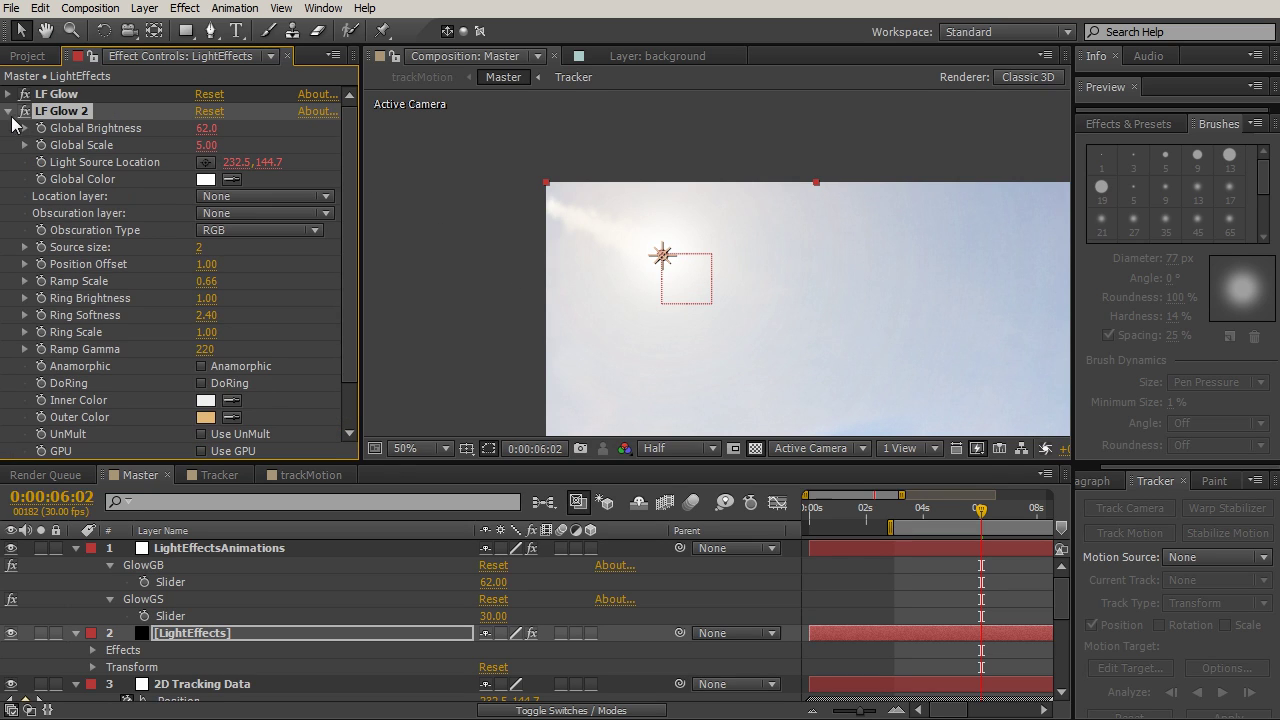
# Step: Turn off the LF Glow effect on LightEffects
pyautogui.click(9, 112)
pyautogui.click(79, 129)
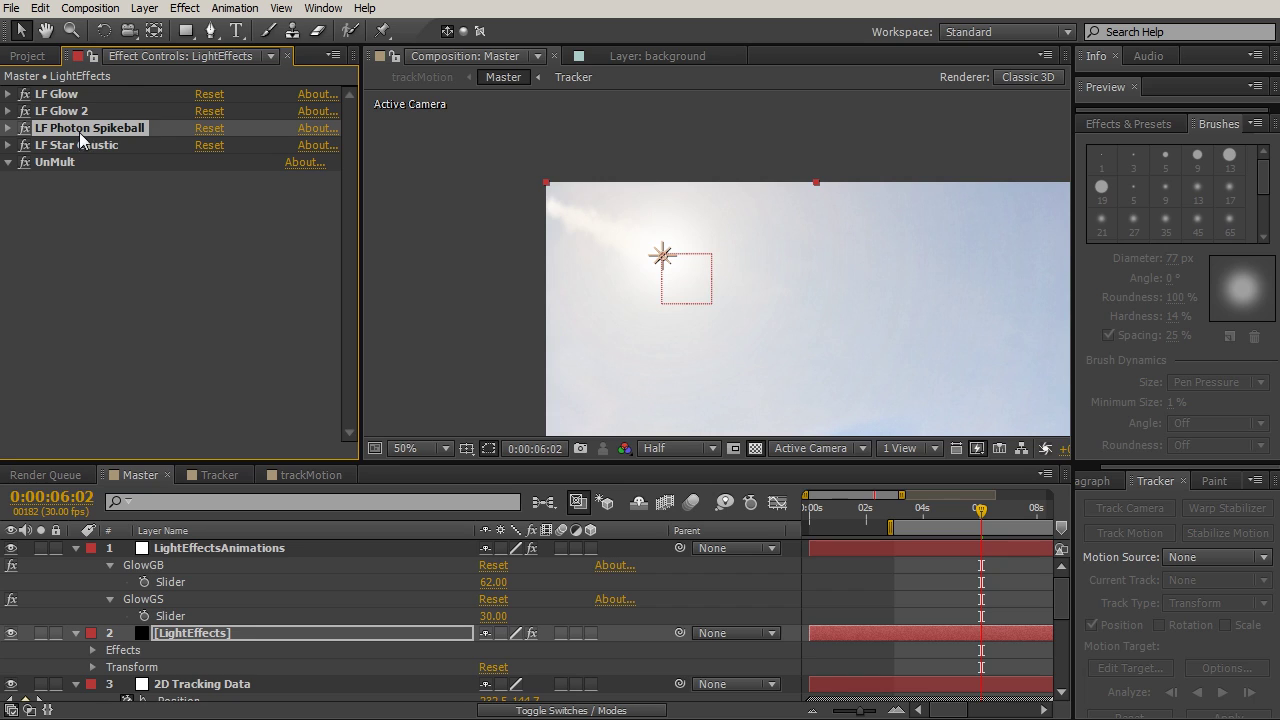
pyautogui.click(25, 94)
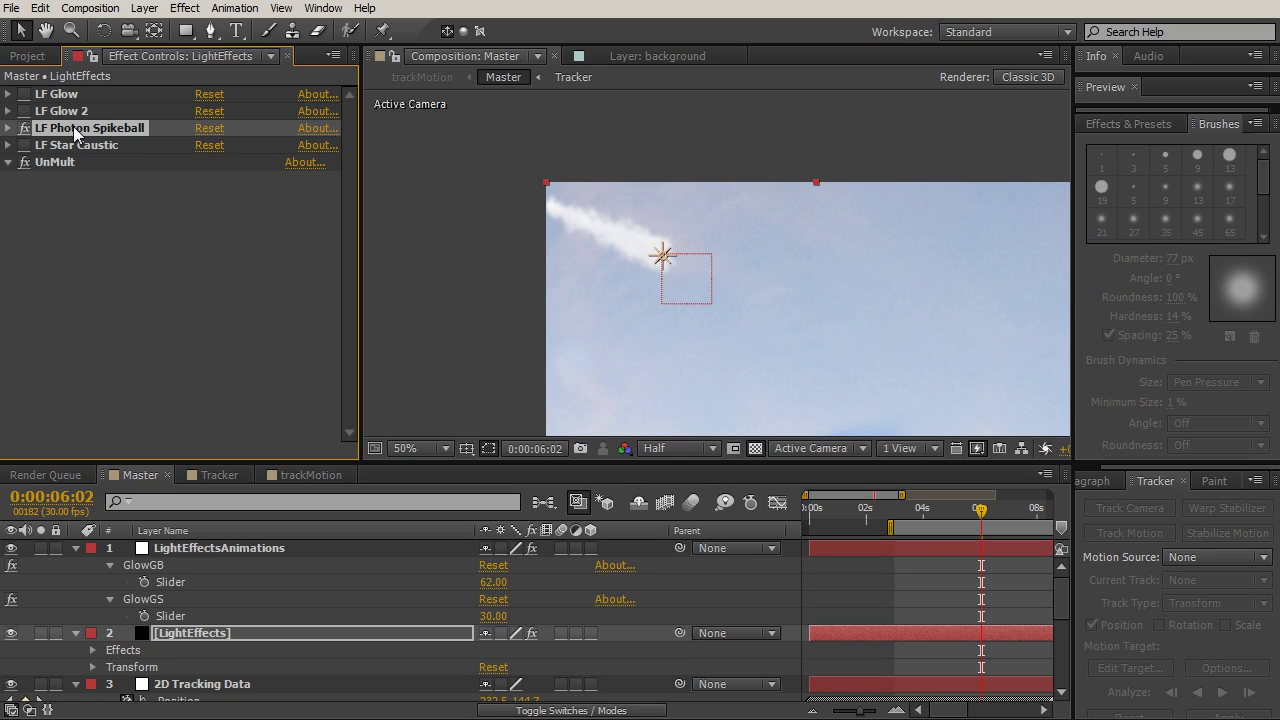
# Step: Give LF Photon Spikeball a 21° Global Angle, Element Scale 0.10 and Count 4
pyautogui.click(8, 129)
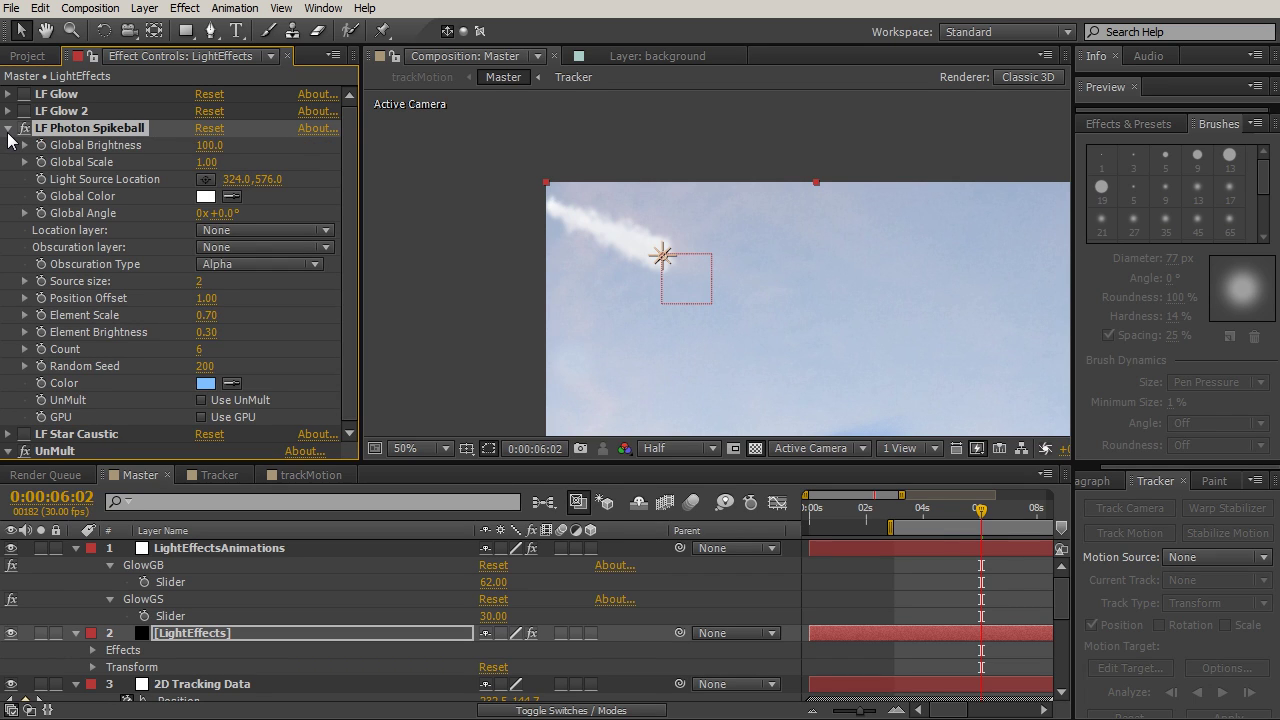
pyautogui.moveTo(215, 215); pyautogui.dragTo(365, 222)
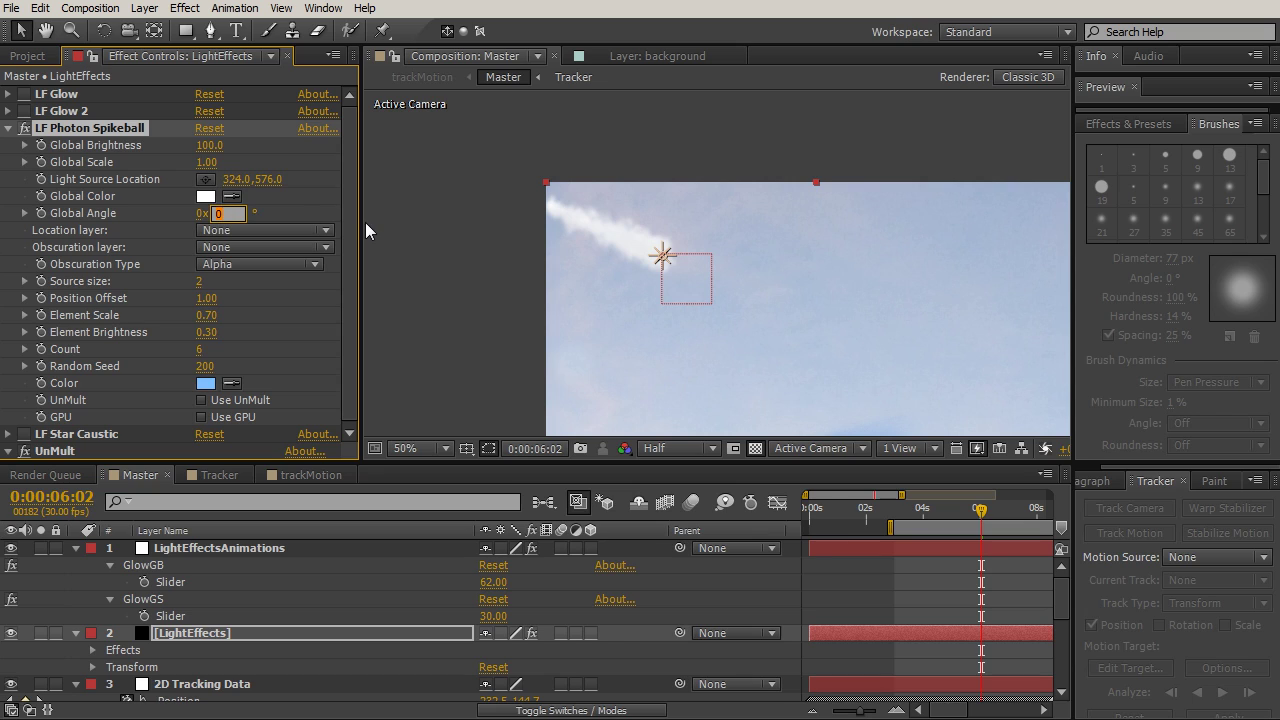
pyautogui.moveTo(744, 409); pyautogui.dragTo(705, 312)
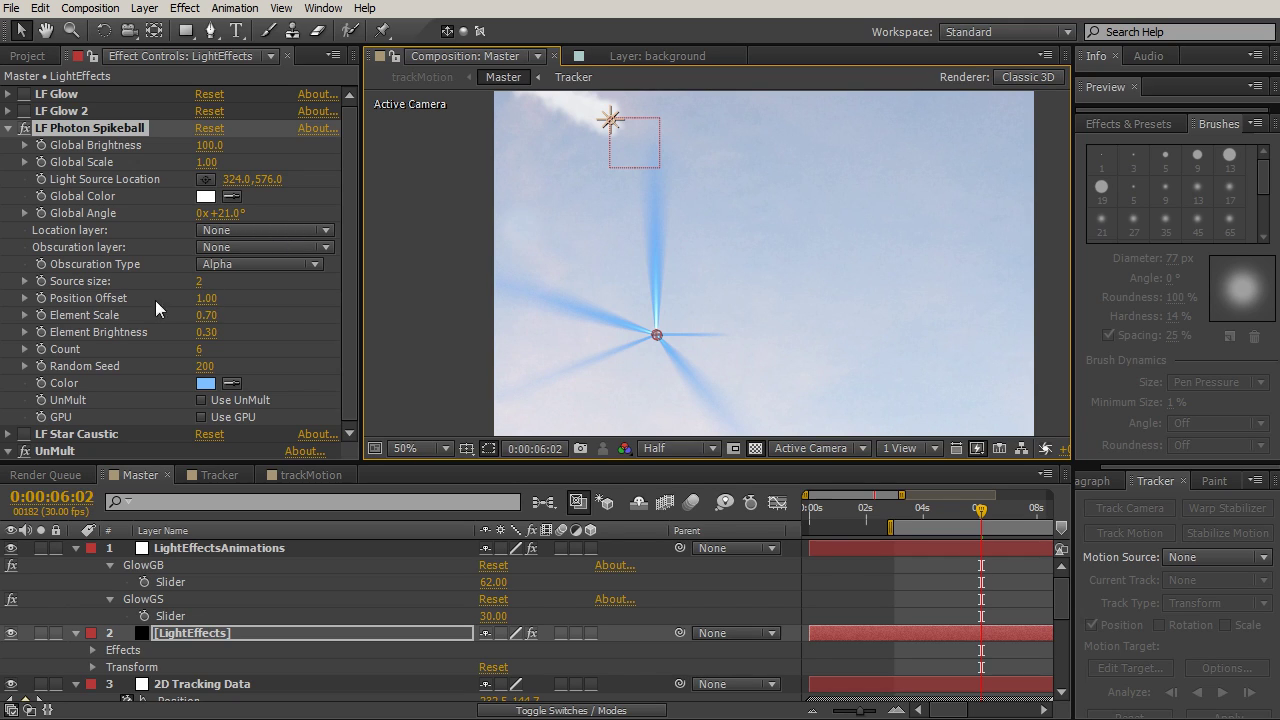
pyautogui.click(206, 315)
pyautogui.write('0.1')
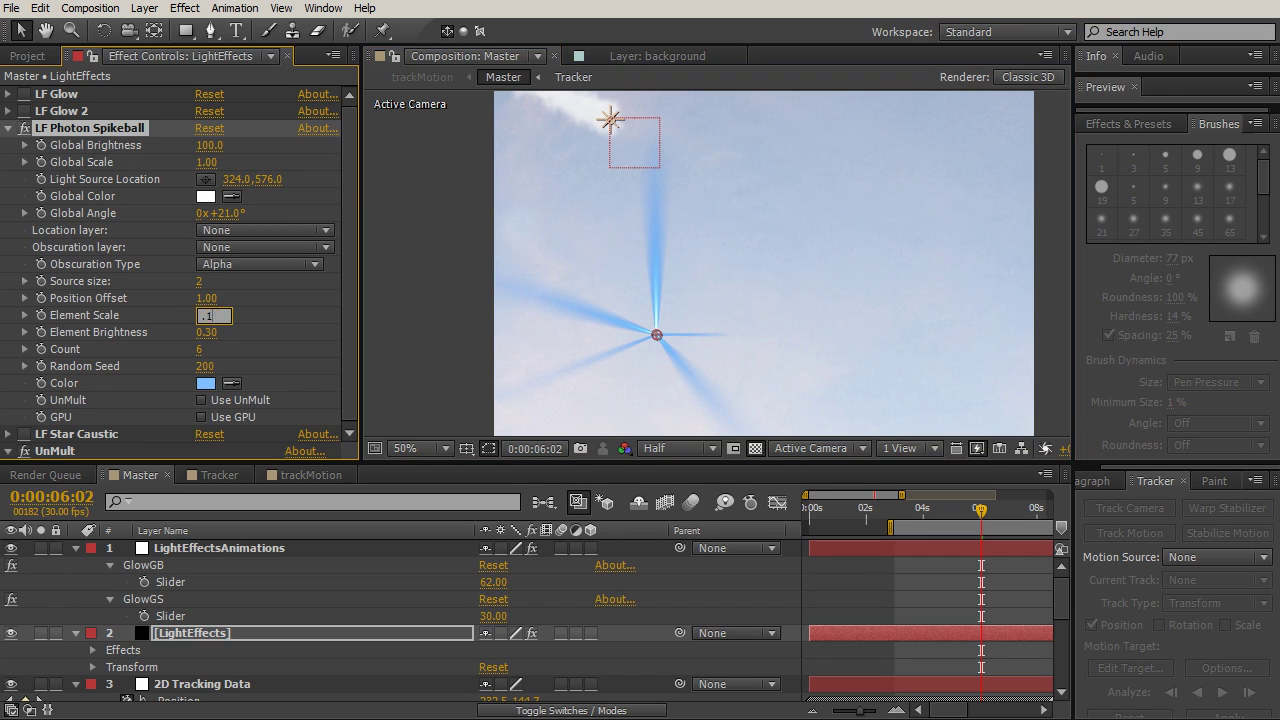
pyautogui.press('Return')
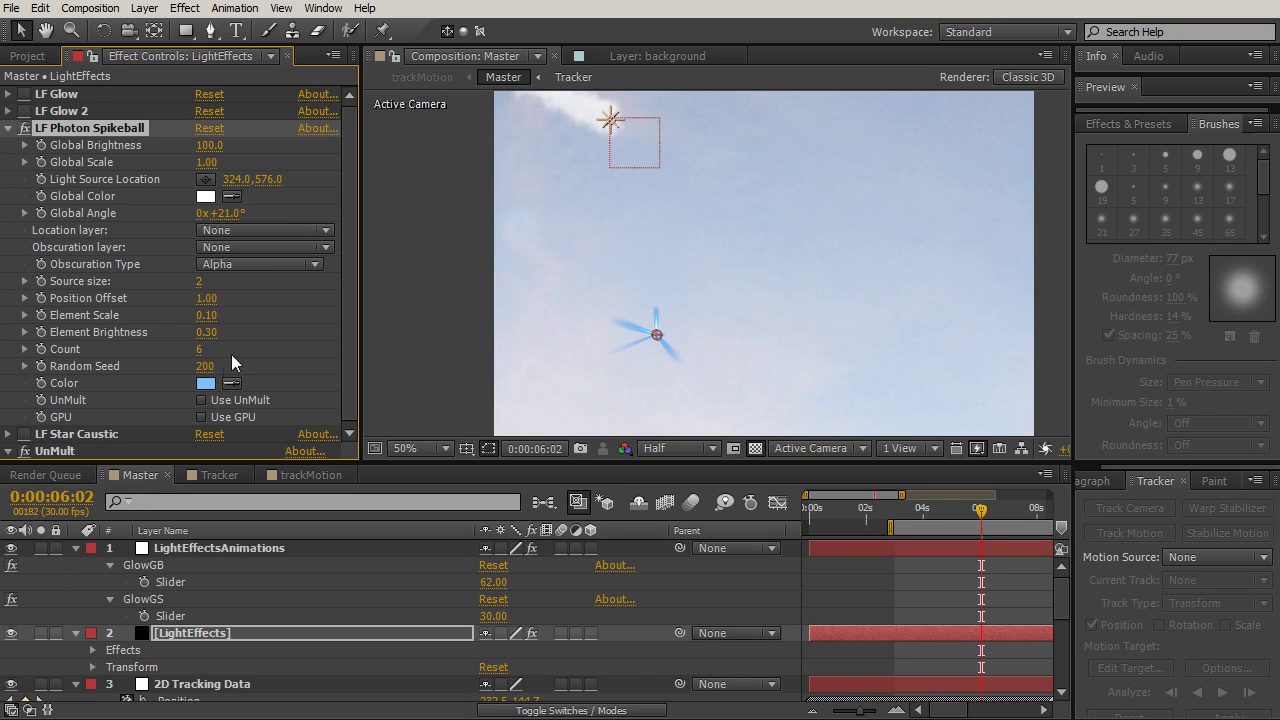
pyautogui.click(204, 348)
pyautogui.write('4')
pyautogui.press('Return')
# Step: Set the Spikeball colour to pale cream E8DFBB, then switch the effect off
pyautogui.click(205, 383)
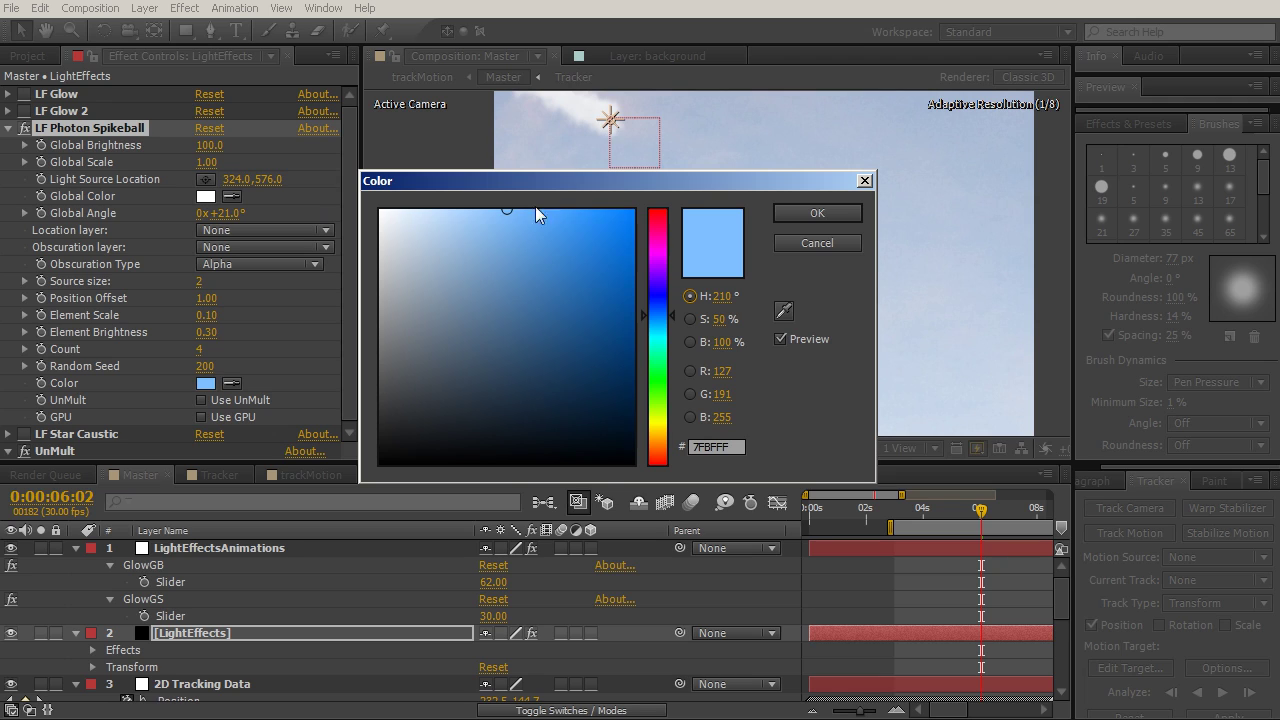
pyautogui.click(663, 421)
pyautogui.moveTo(663, 424); pyautogui.dragTo(663, 431)
pyautogui.moveTo(426, 222); pyautogui.dragTo(437, 212)
pyautogui.click(797, 211)
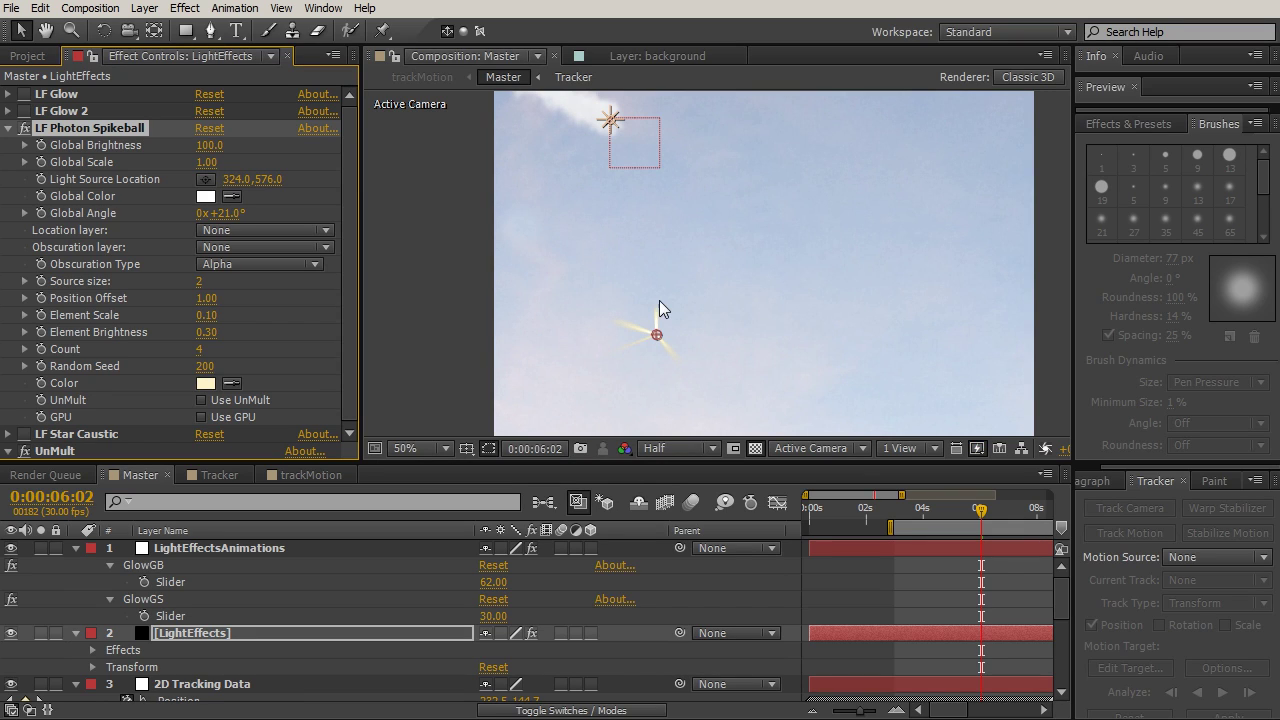
pyautogui.click(8, 128)
pyautogui.click(62, 145)
pyautogui.click(26, 130)
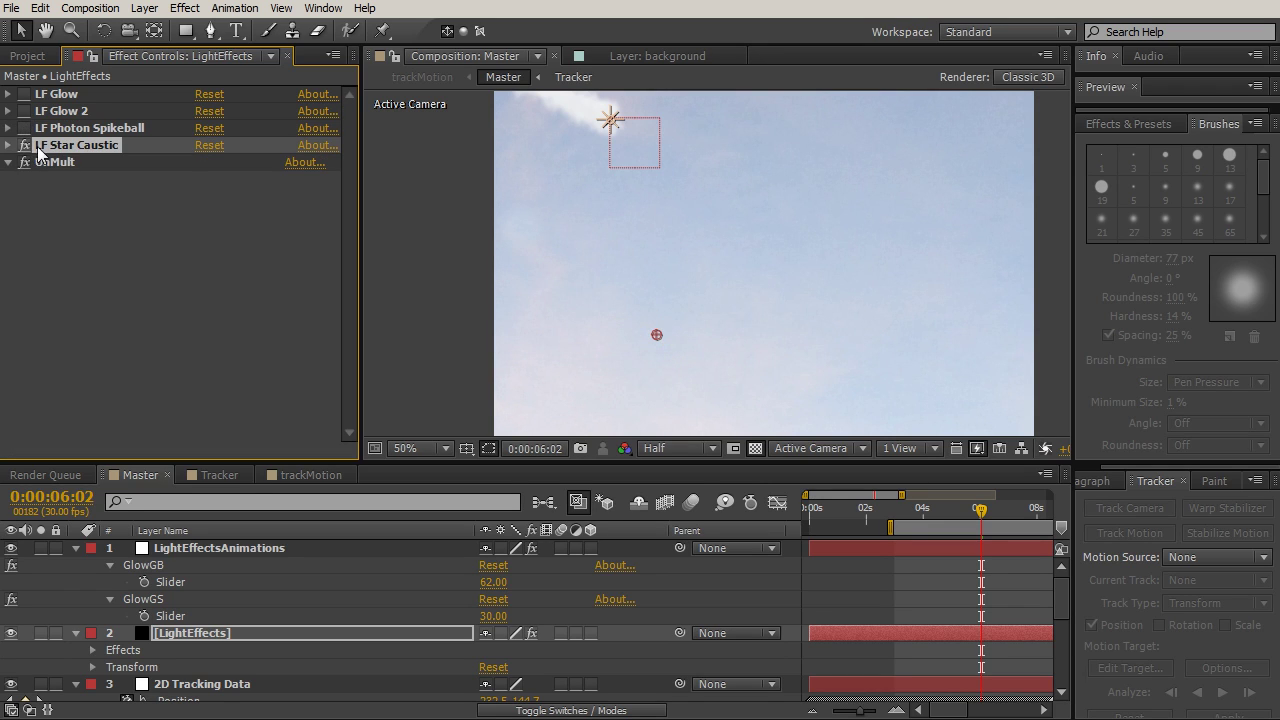
# Step: Give LF Star Caustic an Element Scale of 0.60 and an Element Brightness of 0.80
pyautogui.click(8, 145)
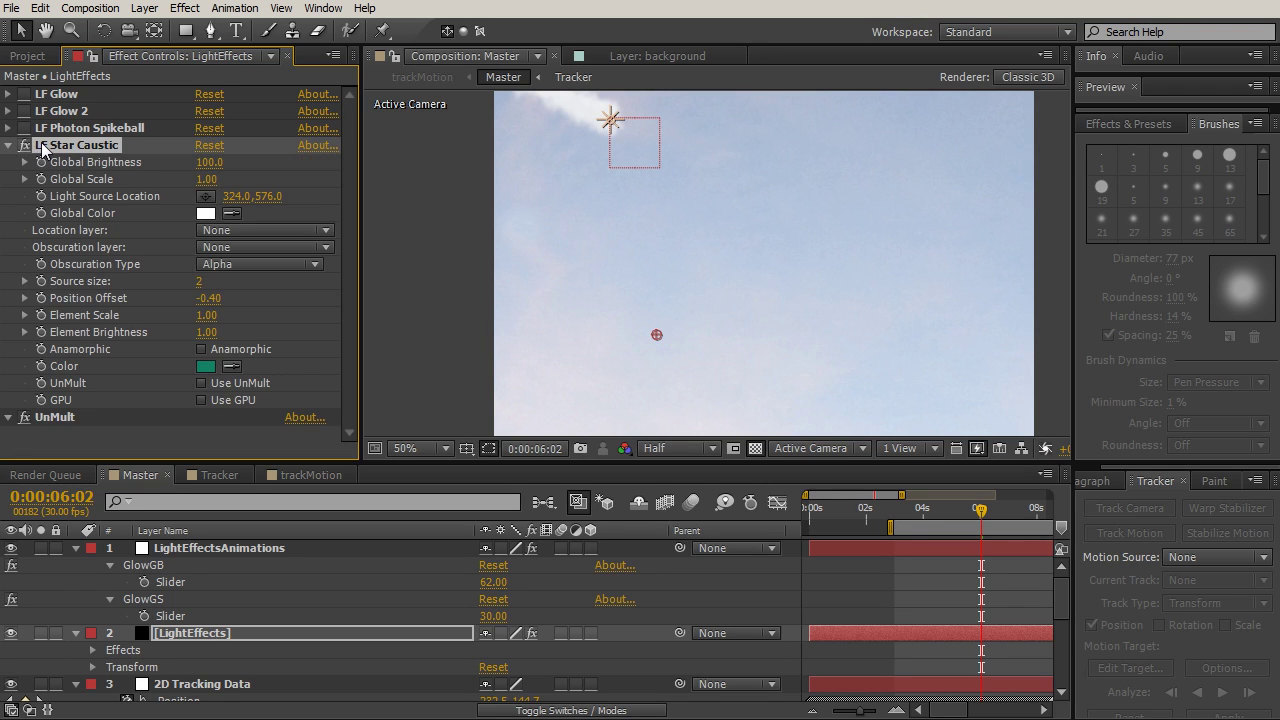
pyautogui.click(229, 317)
pyautogui.write('.6')
pyautogui.press('Tab')
pyautogui.write('.8')
pyautogui.click(8, 145)
# Step: Add a Slider Control named Glow2GB to LightEffectsAnimations and duplicate it as Glow2GS
pyautogui.click(183, 548)
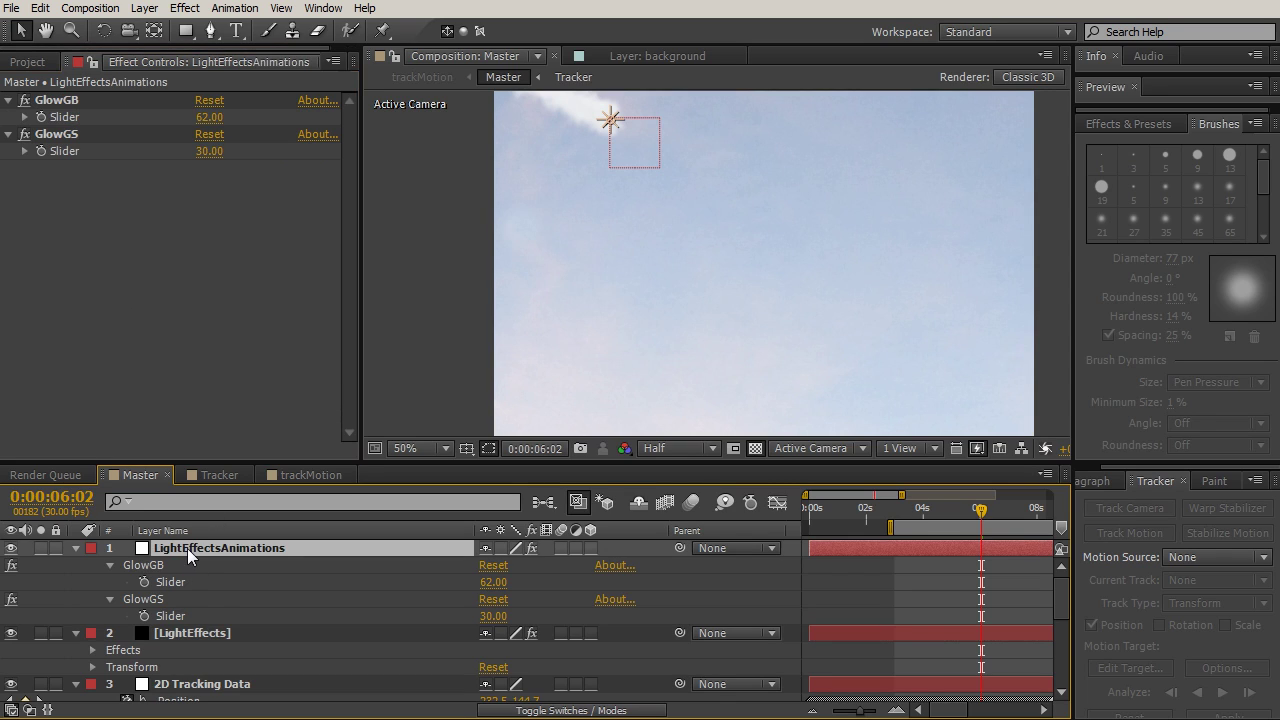
pyautogui.click(185, 8)
pyautogui.moveTo(244, 196)
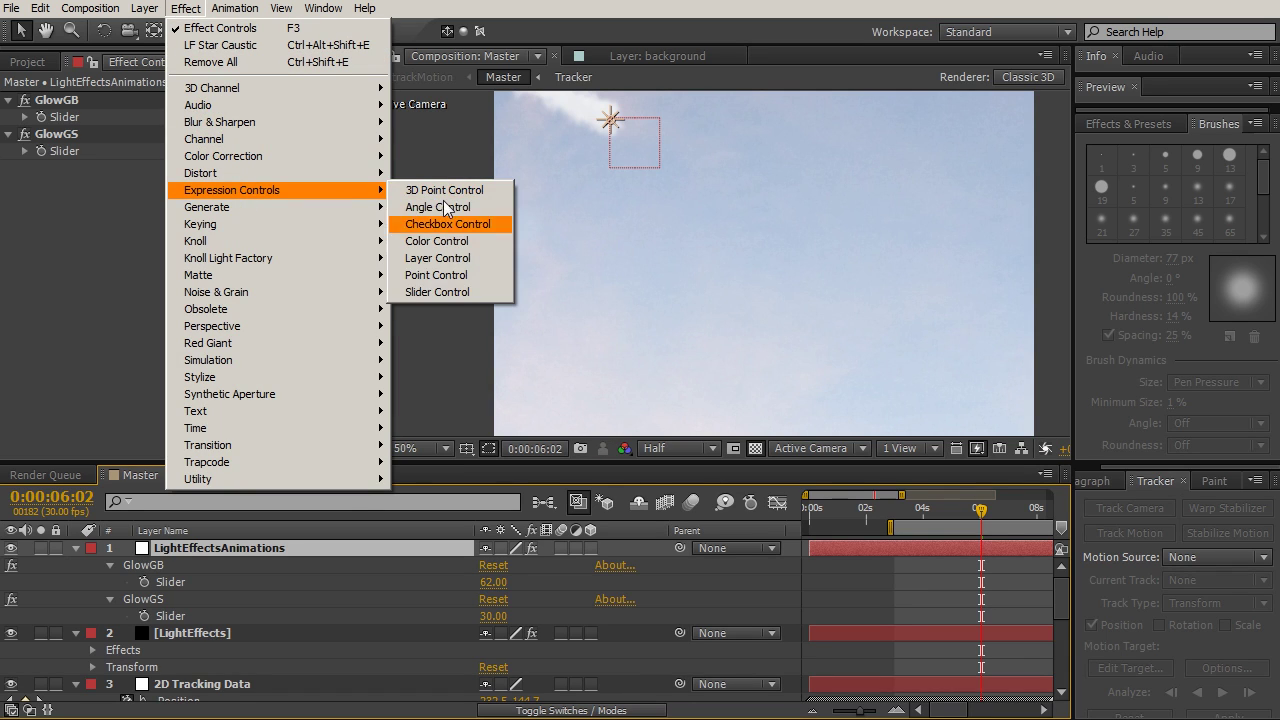
pyautogui.click(438, 292)
pyautogui.press('Return')
pyautogui.write('Glow2GB')
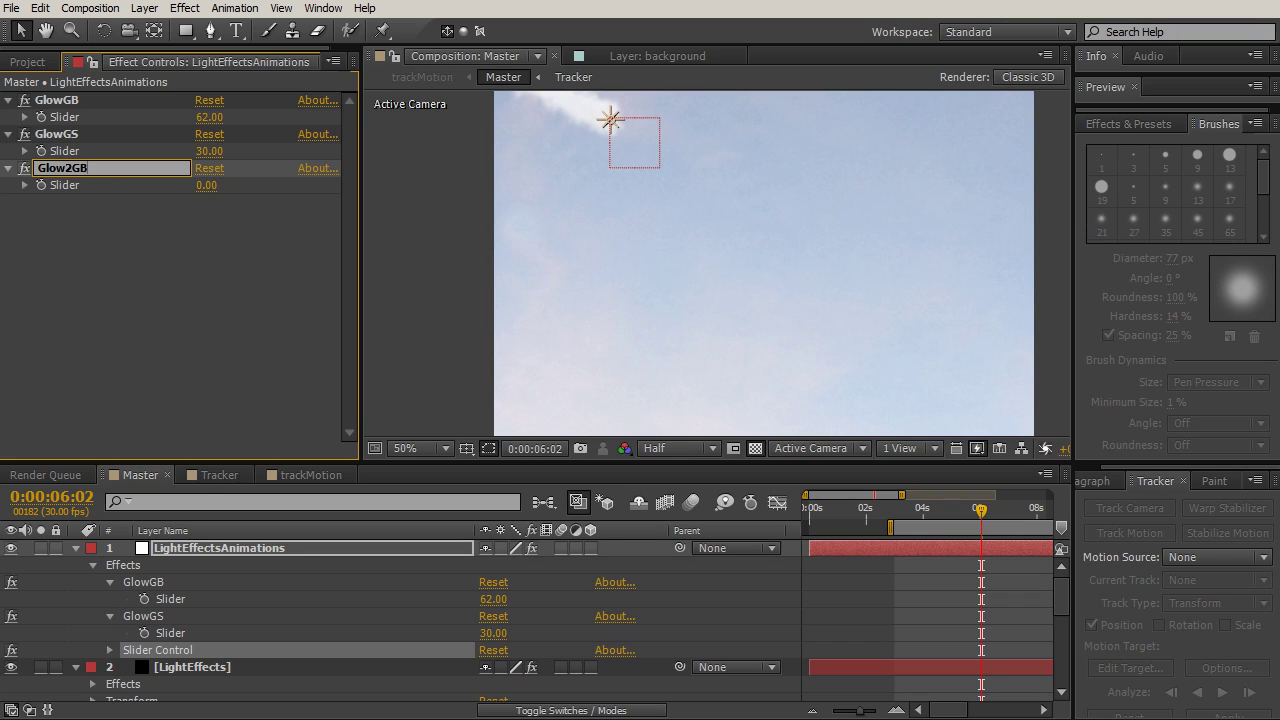
pyautogui.press('Return')
pyautogui.hotkey('ctrl', 'd')
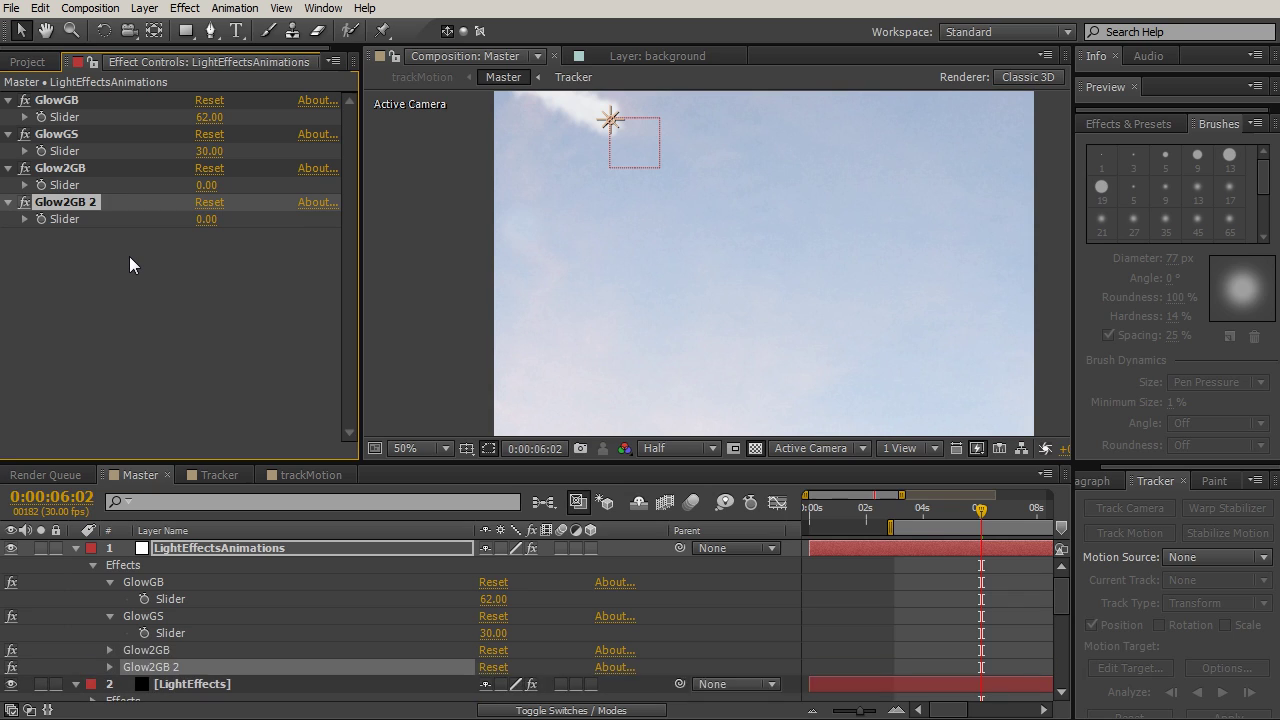
pyautogui.press('Return')
pyautogui.write('Glow2GS')
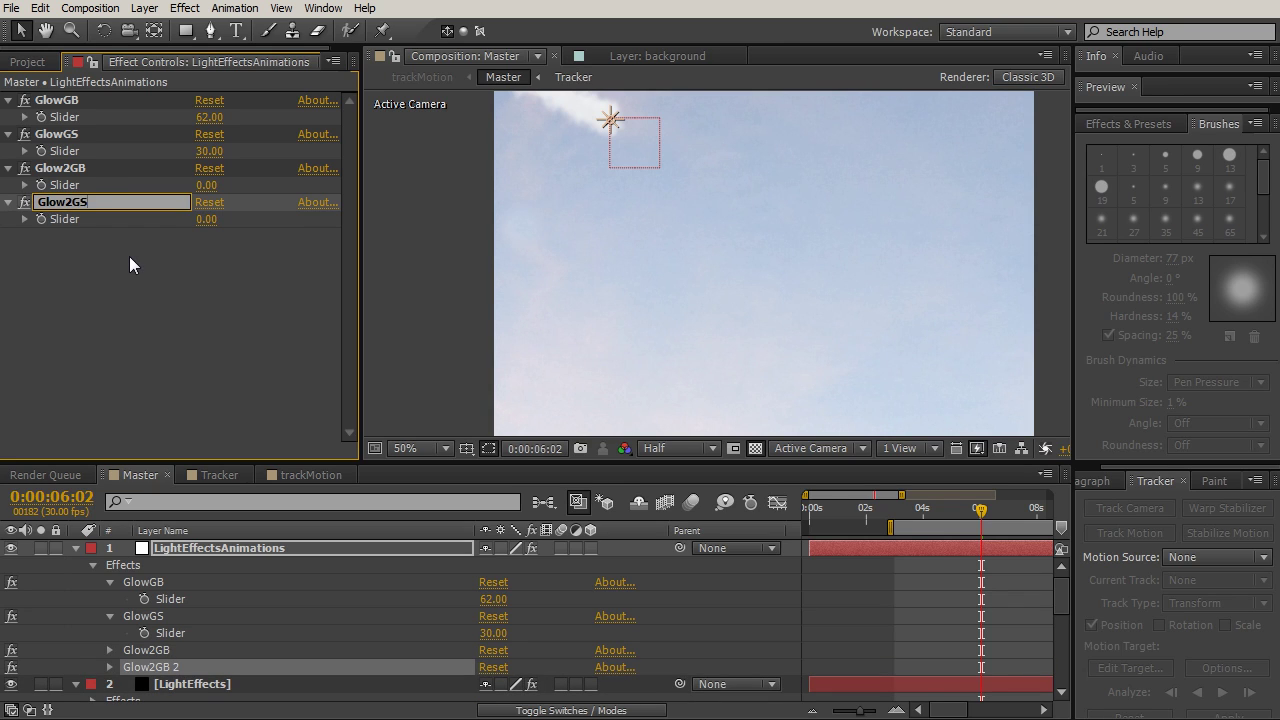
pyautogui.press('Return')
# Step: Duplicate the slider into two more named SpikeballGB and SpikeballGS
pyautogui.hotkey('ctrl', 'd')
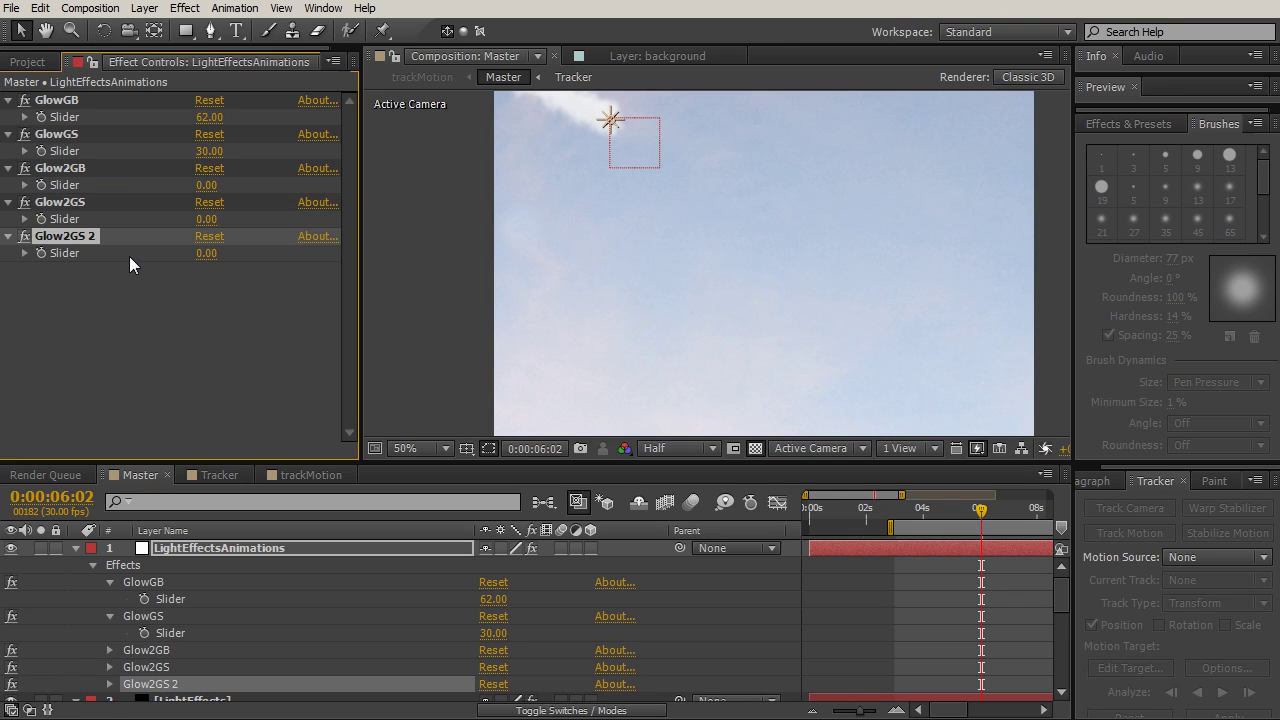
pyautogui.press('Return')
pyautogui.write('S')
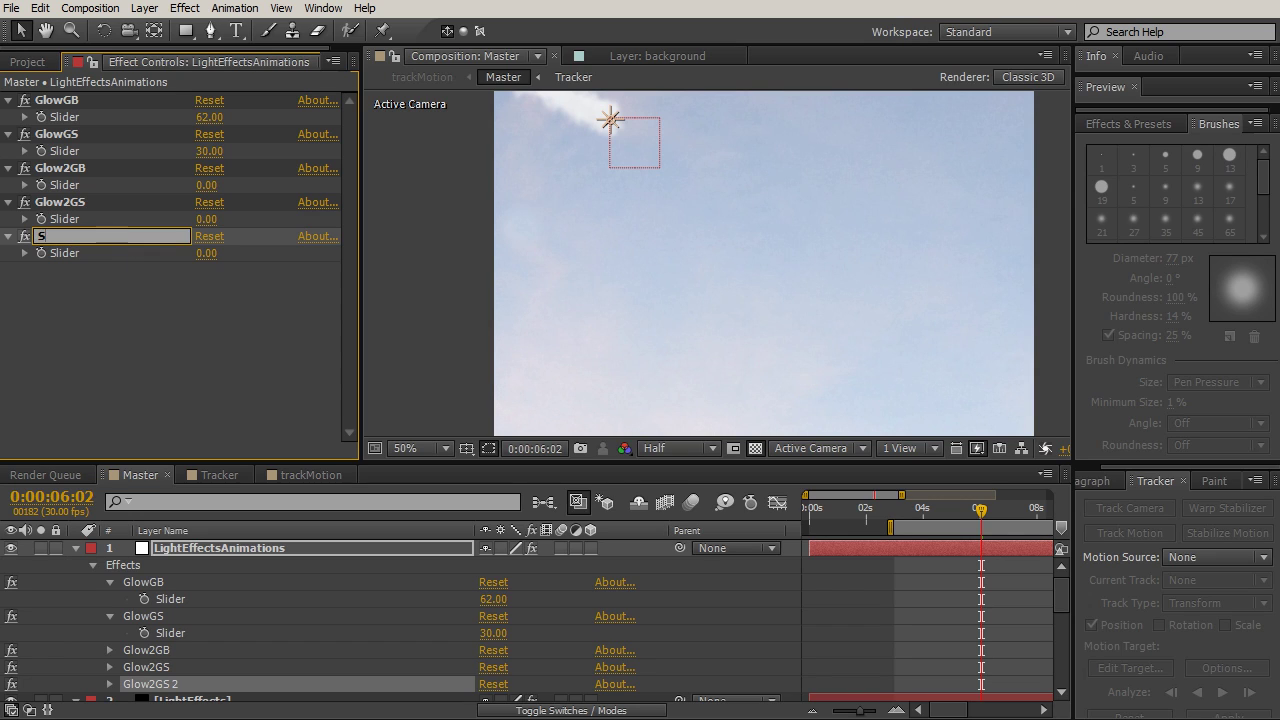
pyautogui.write('pikeballGB')
pyautogui.press('Return')
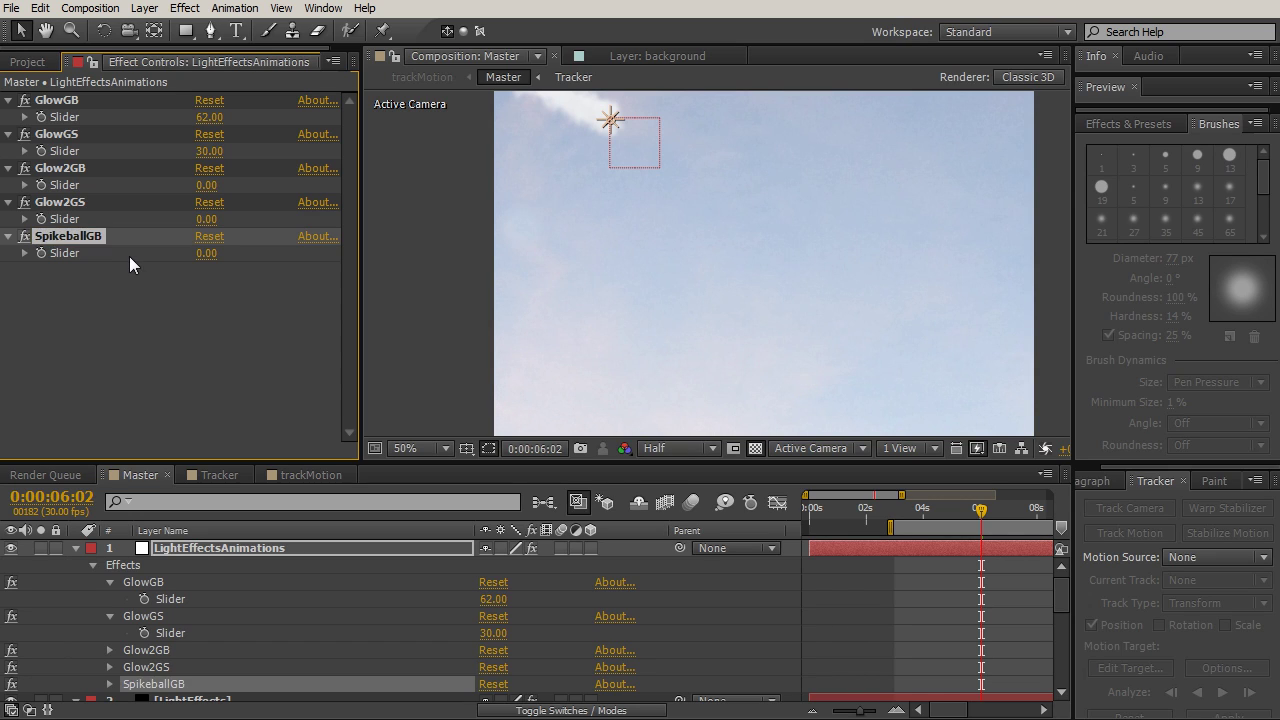
pyautogui.hotkey('ctrl', 'd')
pyautogui.press('Return')
pyautogui.write('SpikeballGS')
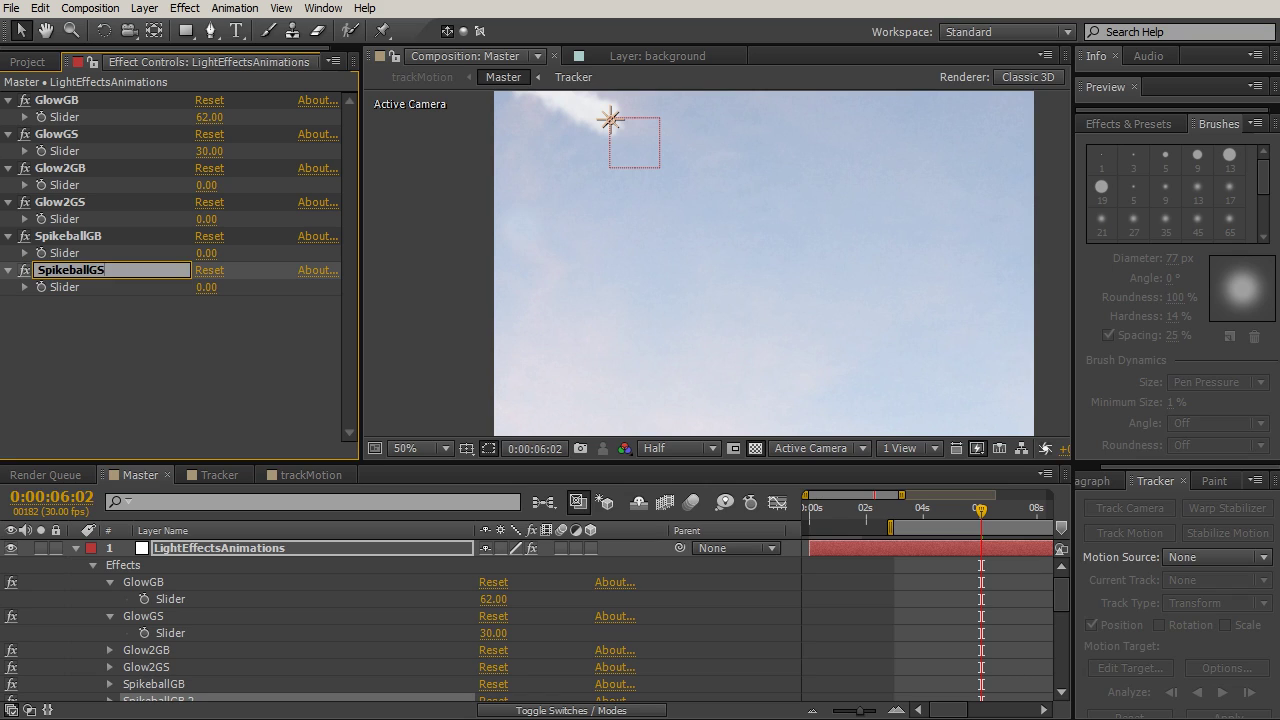
pyautogui.press('Return')
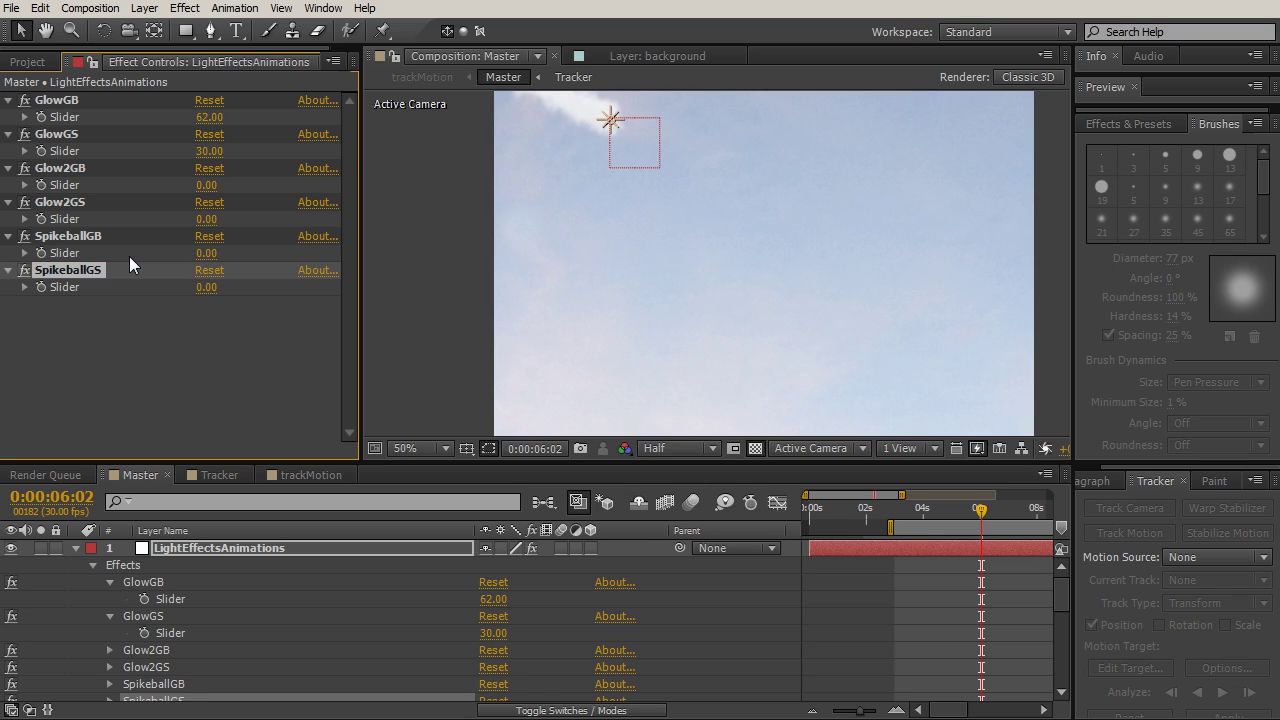
# Step: Duplicate the slider into CausticGB and CausticGS, then make the timeline taller
pyautogui.hotkey('ctrl', 'd')
pyautogui.press('Return')
pyautogui.write('CausticGB')
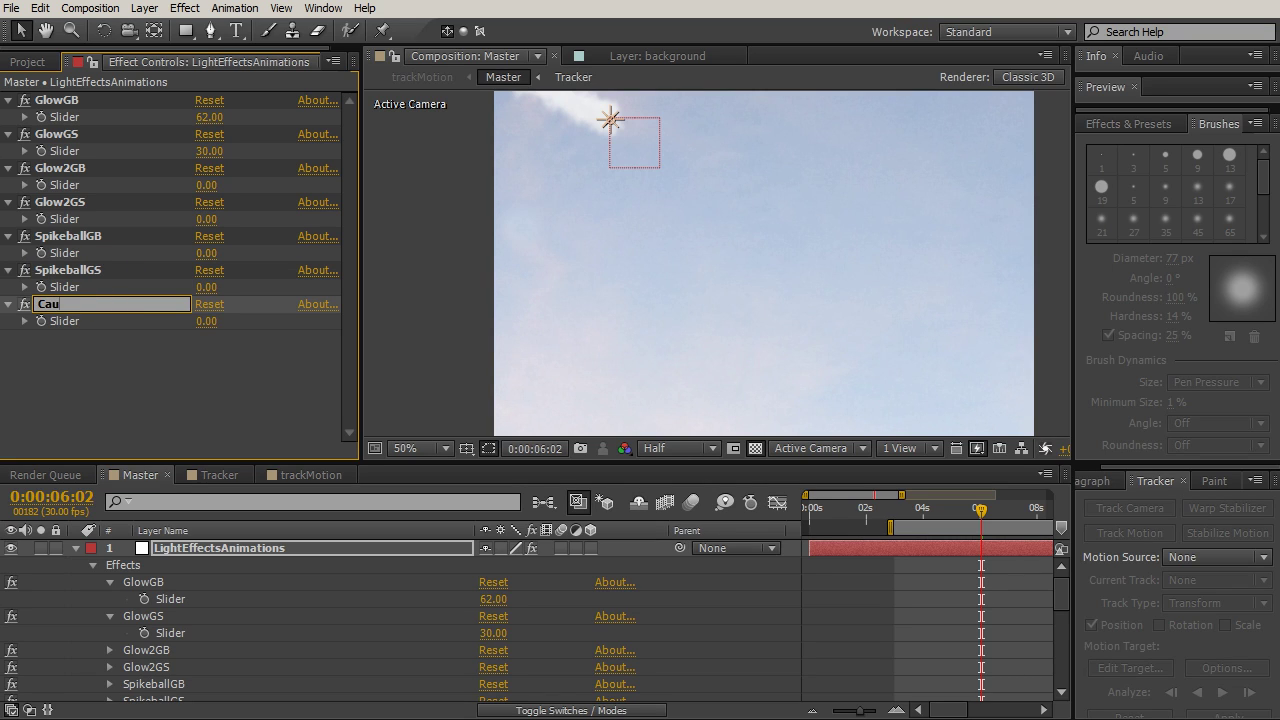
pyautogui.press('Return')
pyautogui.hotkey('ctrl', 'd')
pyautogui.press('Return')
pyautogui.write('CausticGS')
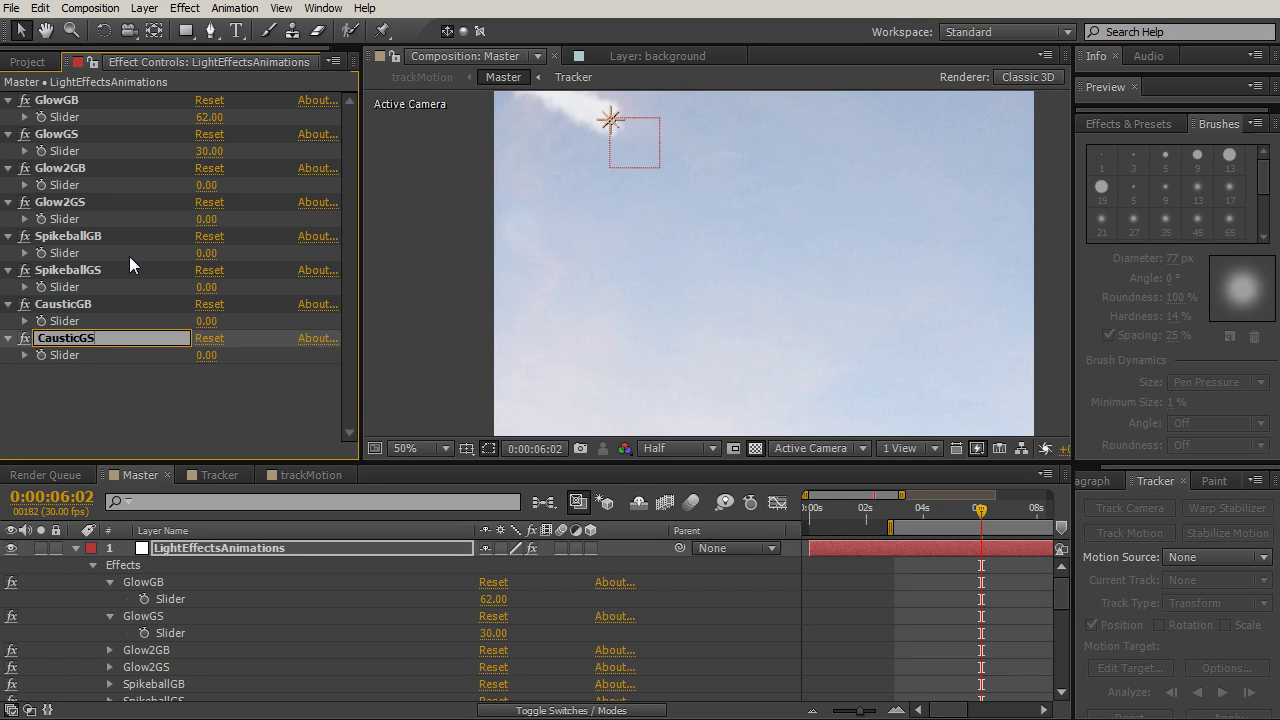
pyautogui.press('Return')
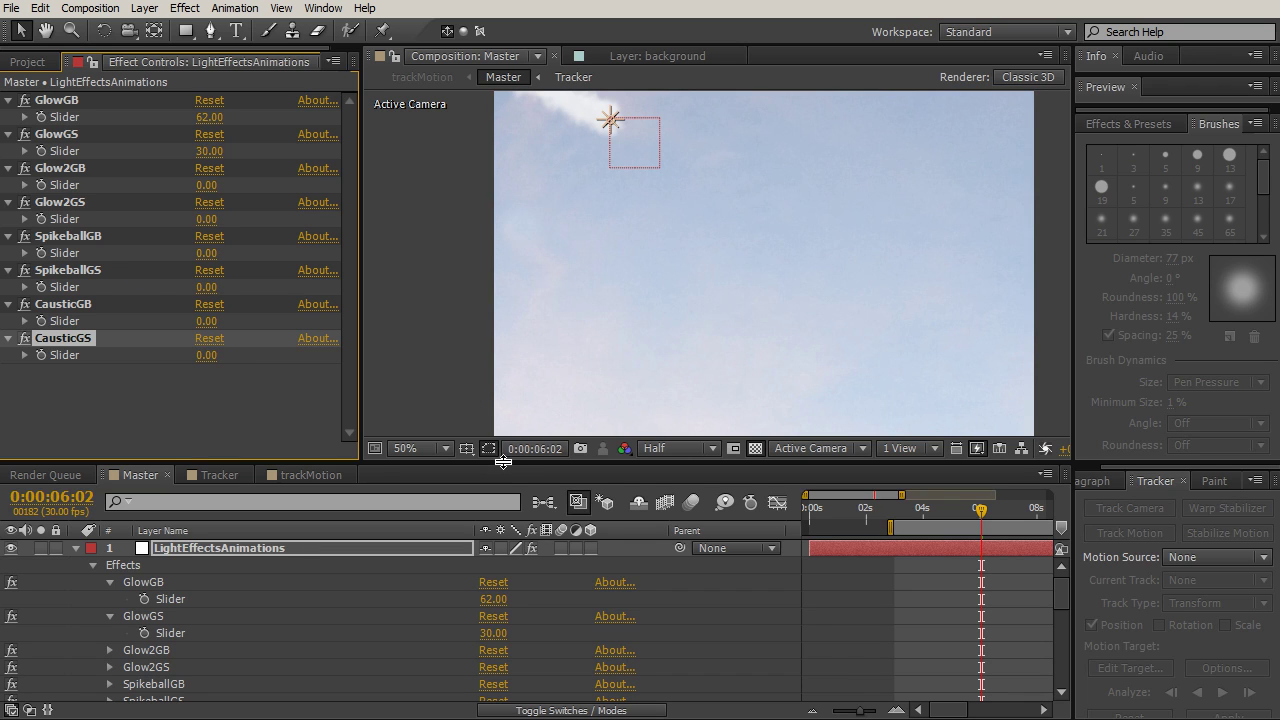
pyautogui.moveTo(505, 463); pyautogui.dragTo(480, 163)
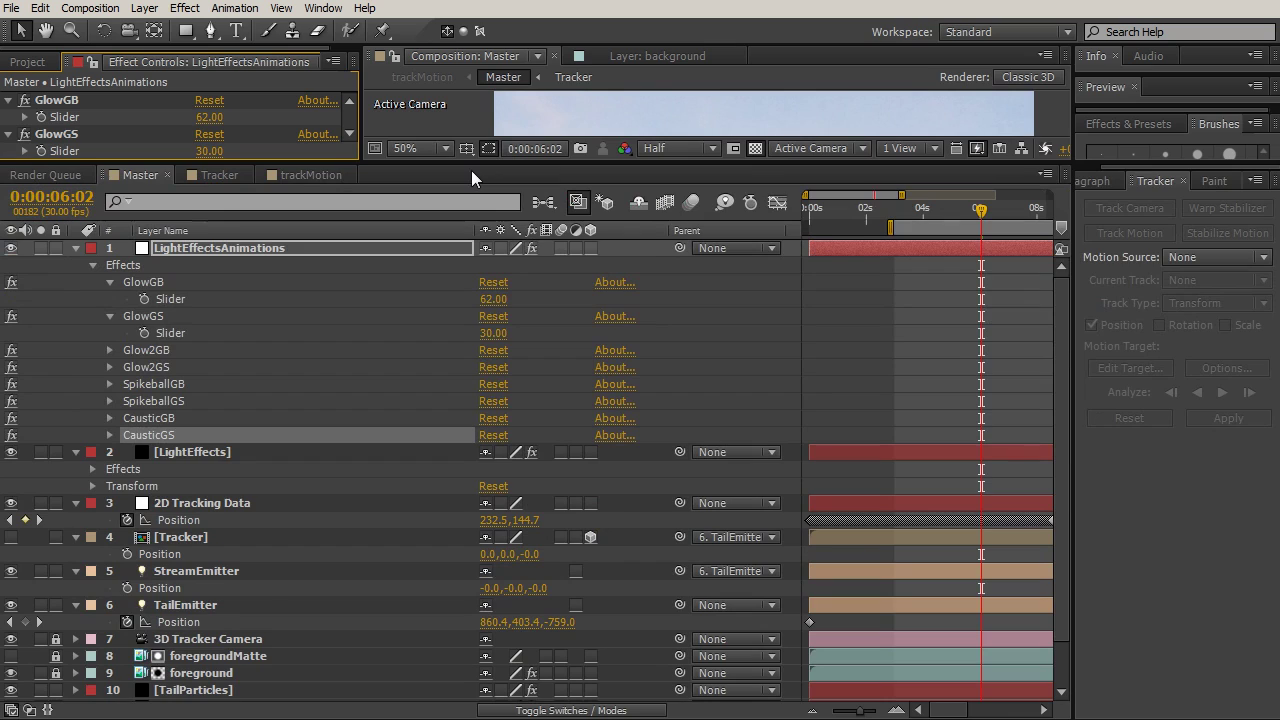
# Step: Fold GlowGB and GlowGS, and show the values of the six new sliders
pyautogui.click(107, 282)
pyautogui.click(109, 297)
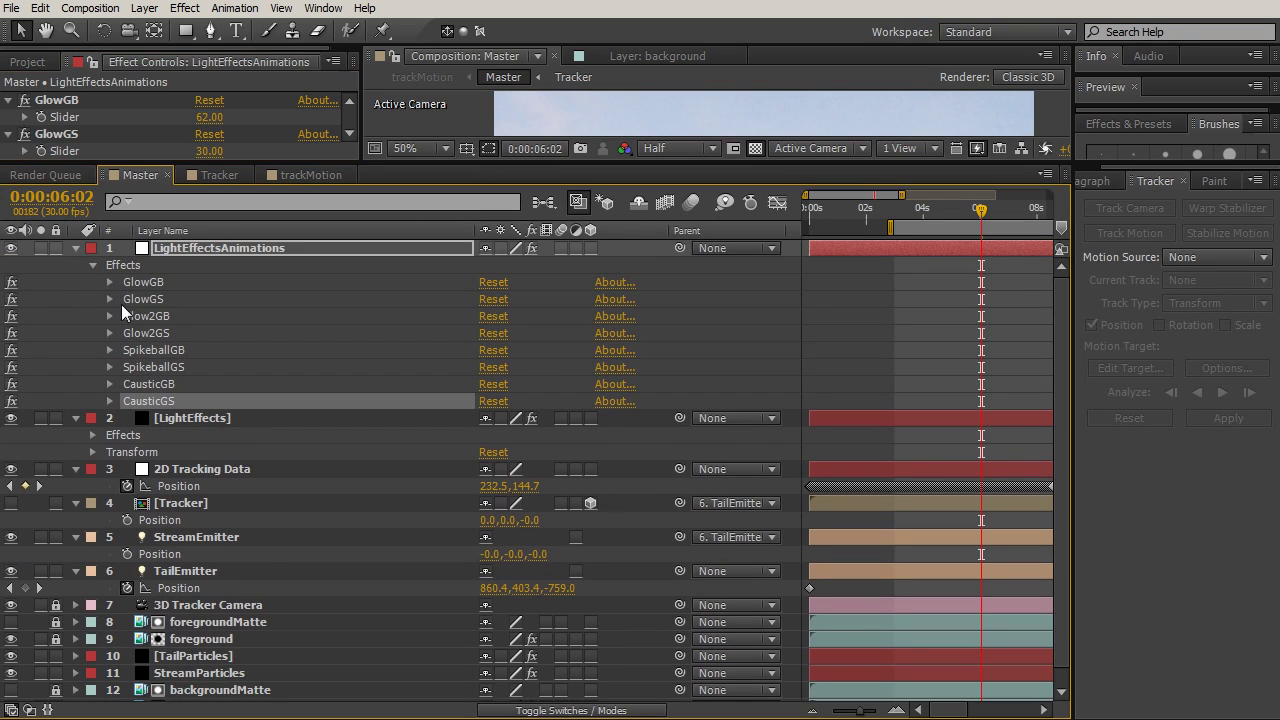
pyautogui.click(109, 401)
pyautogui.click(109, 384)
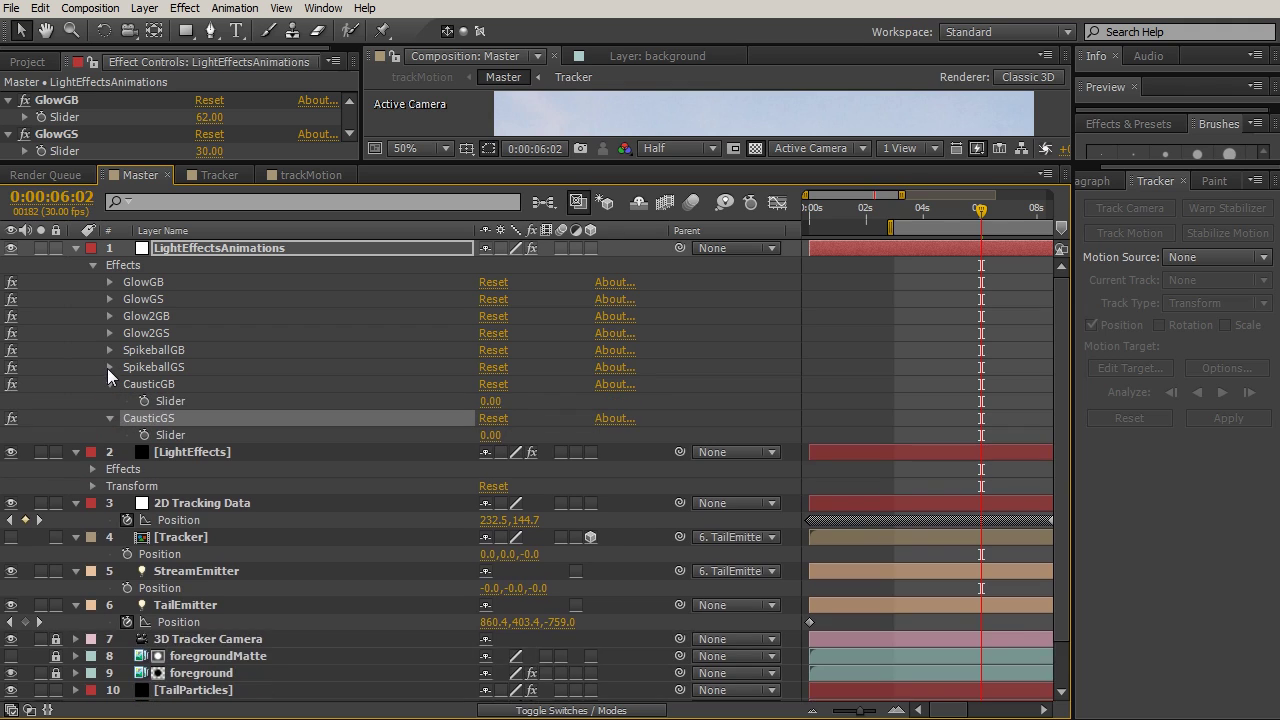
pyautogui.click(109, 367)
pyautogui.click(109, 350)
pyautogui.click(108, 334)
pyautogui.click(108, 316)
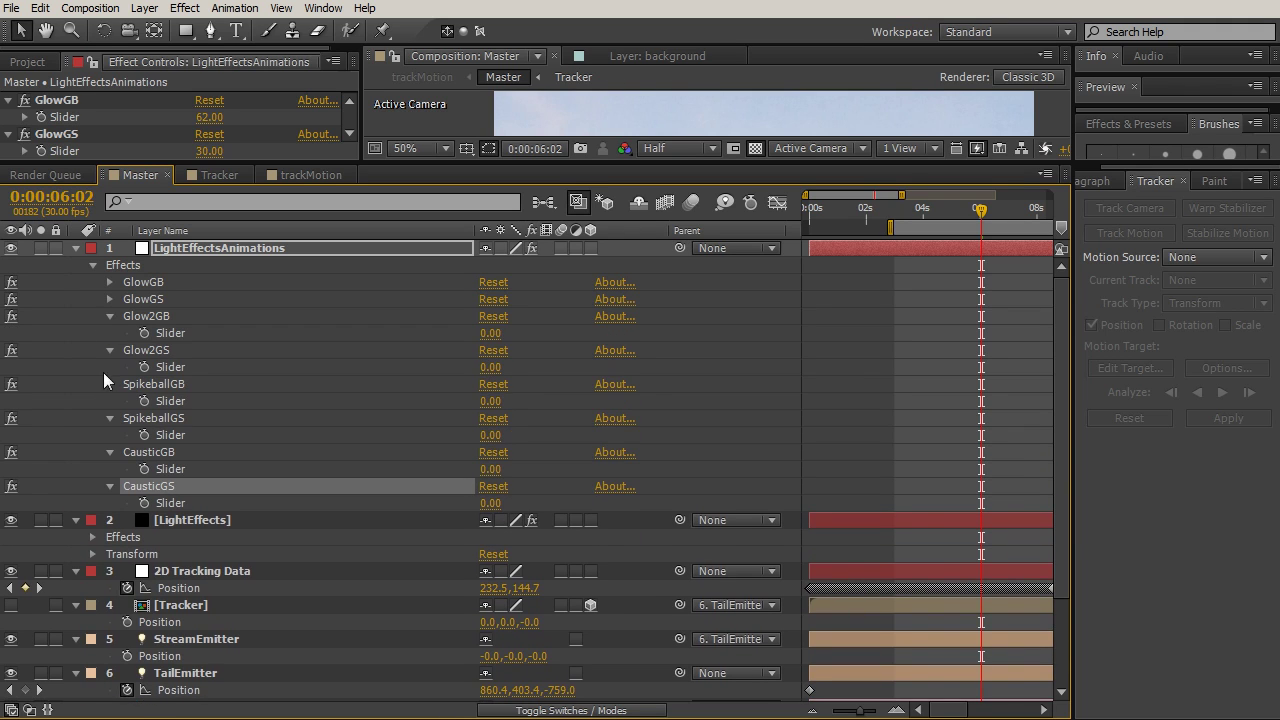
# Step: Show the existing Global Brightness and Global Scale expressions on LF Glow 2, with the timeline widened to read them
pyautogui.click(92, 537)
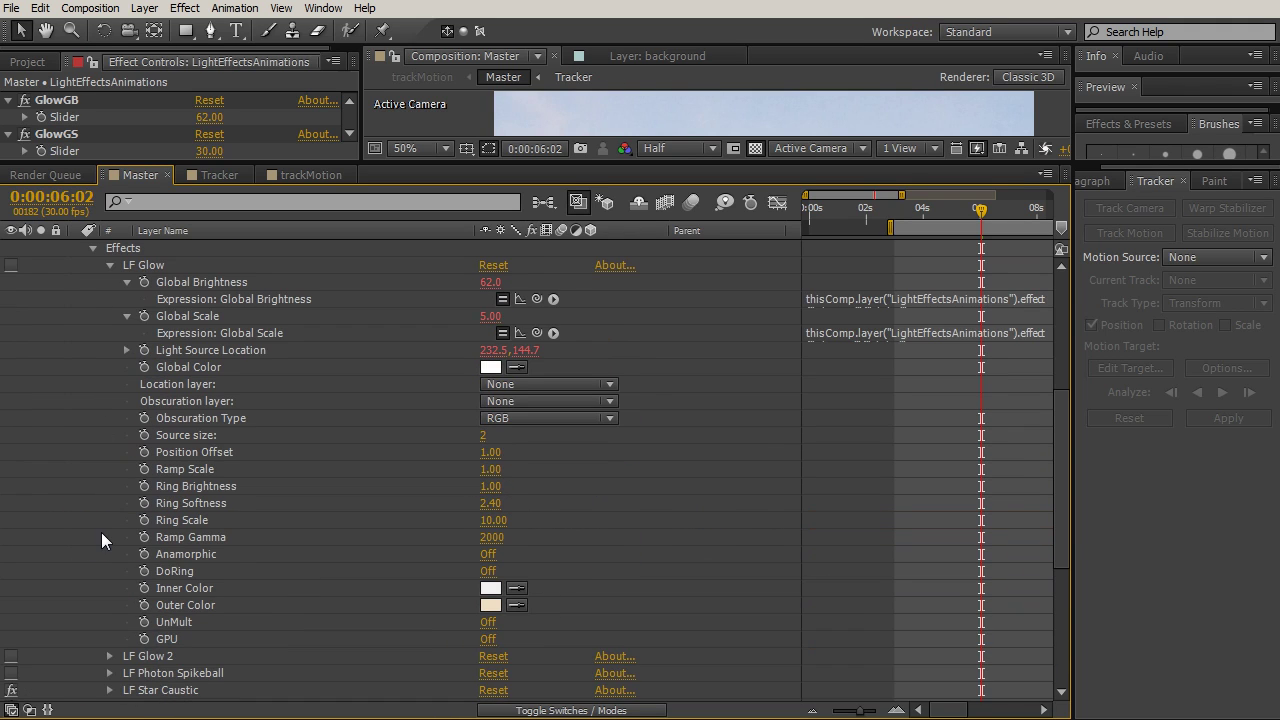
pyautogui.click(109, 266)
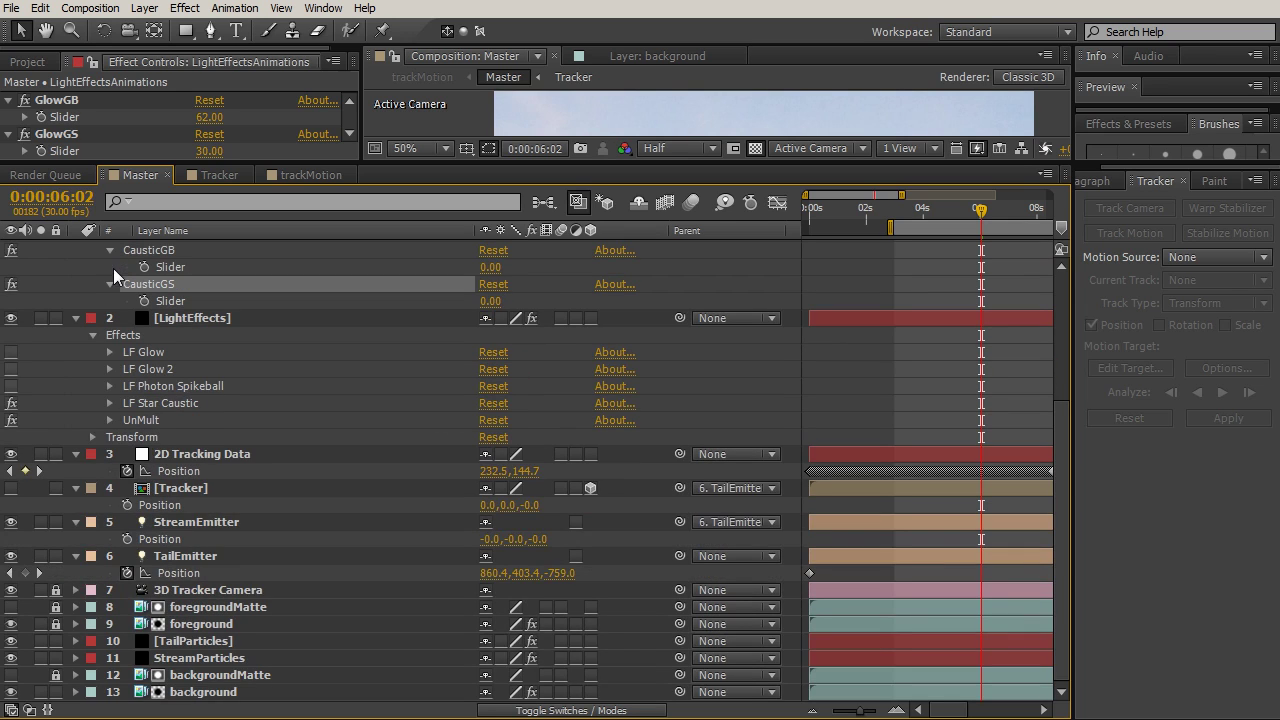
pyautogui.click(110, 369)
pyautogui.moveTo(1059, 440); pyautogui.dragTo(1057, 345)
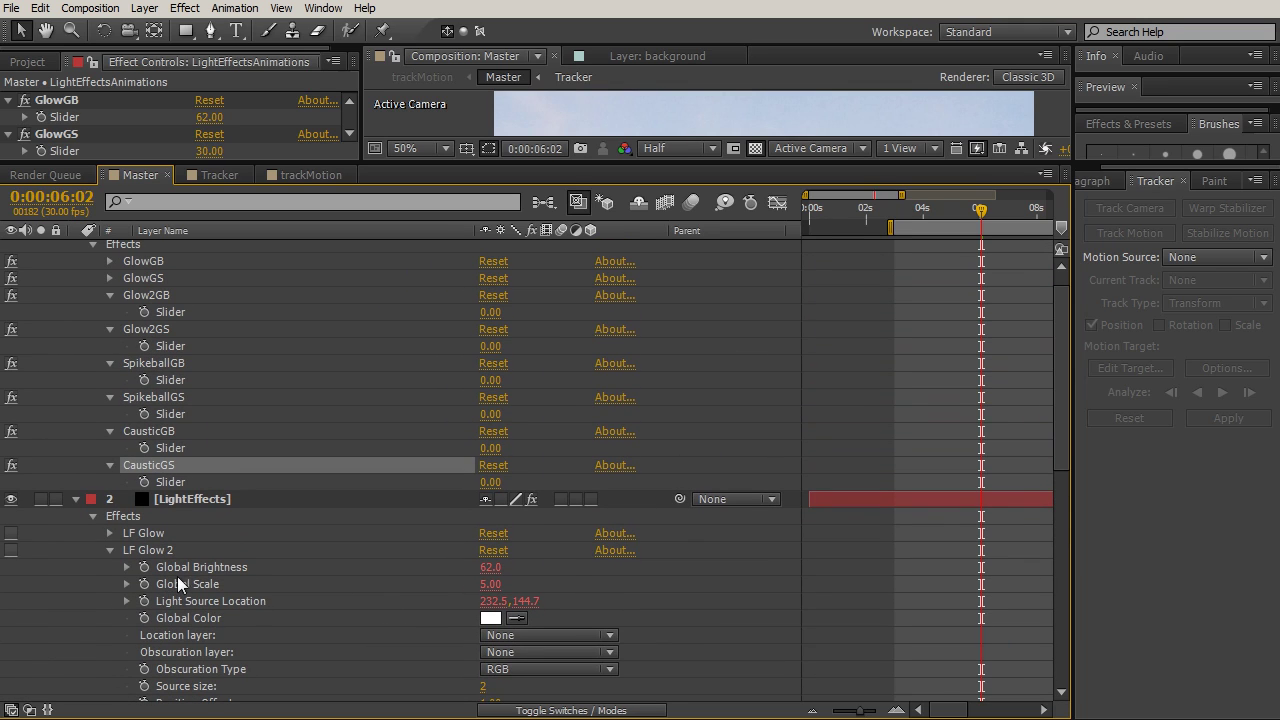
pyautogui.click(126, 584)
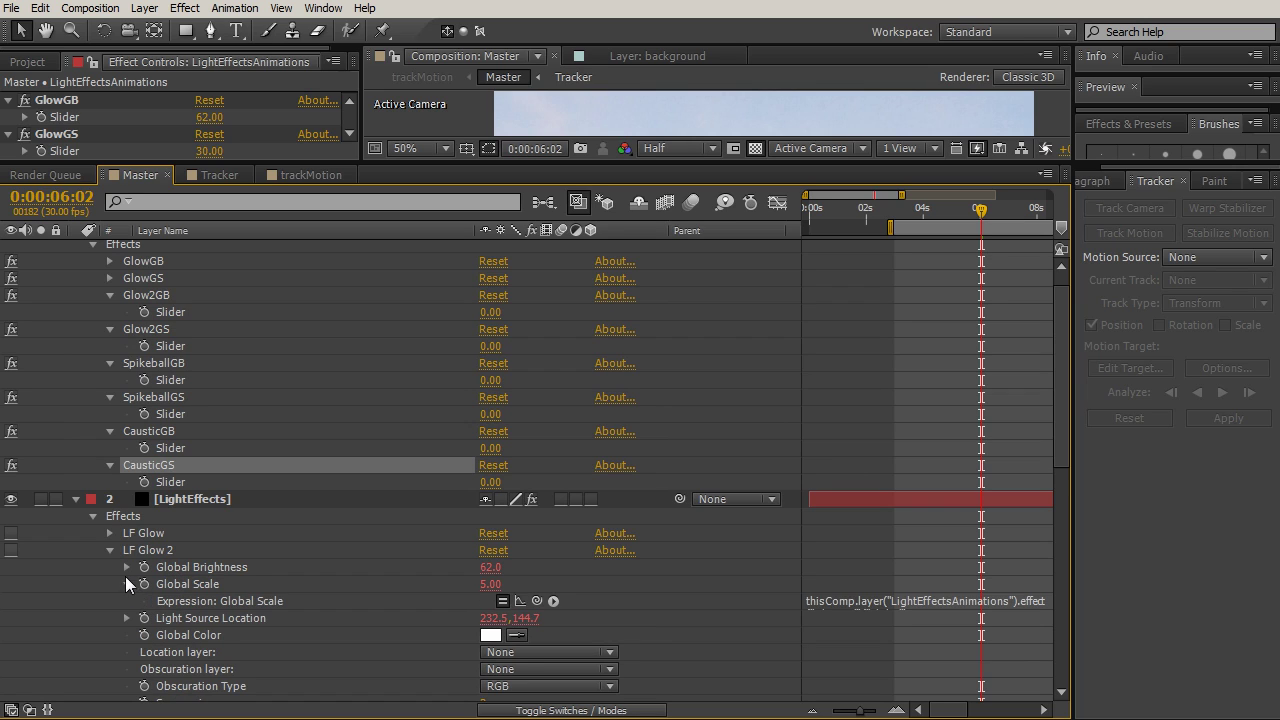
pyautogui.click(127, 566)
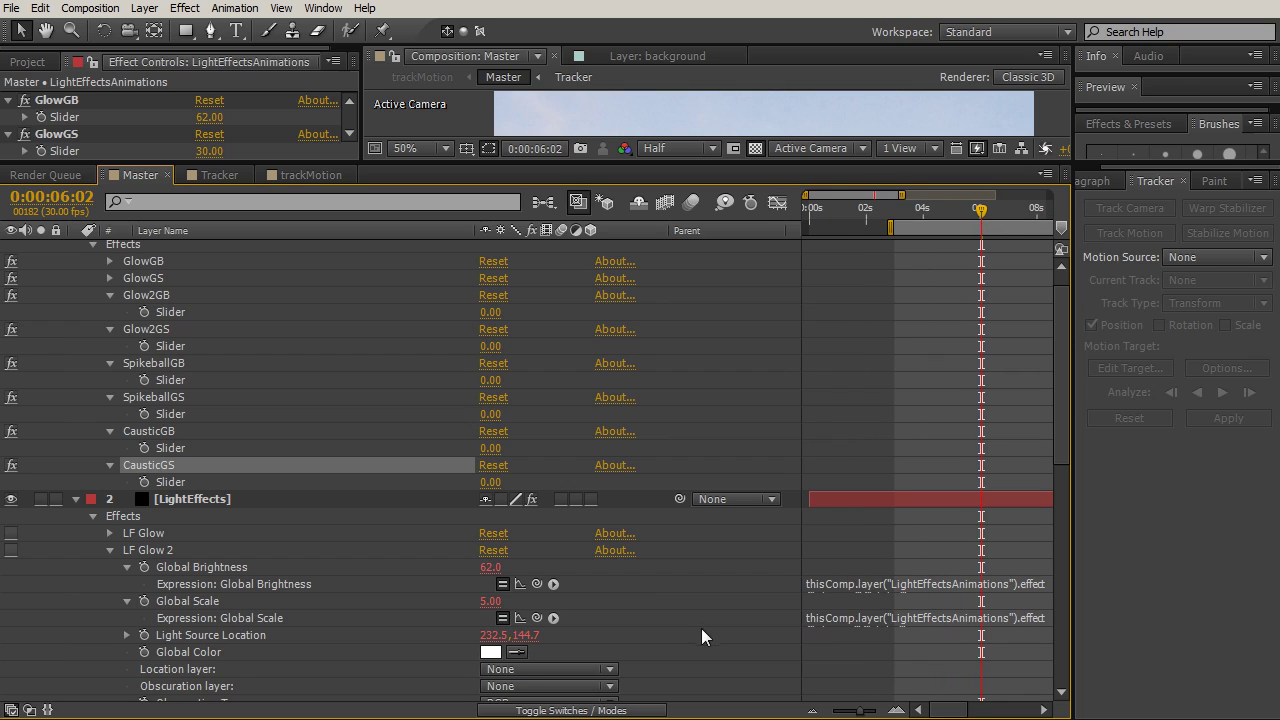
pyautogui.click(12, 710)
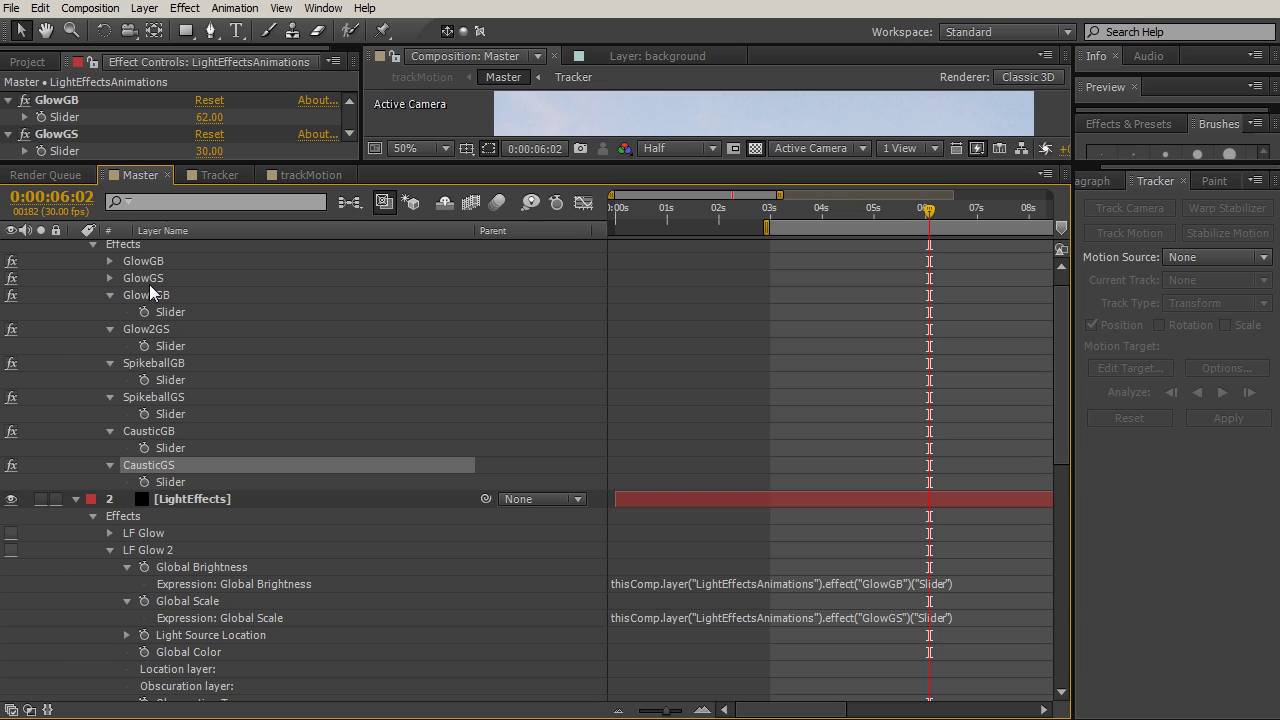
# Step: Replace LF Glow 2's Global Brightness and Global Scale expressions with links to Glow2GB and Glow2GS
pyautogui.click(144, 567)
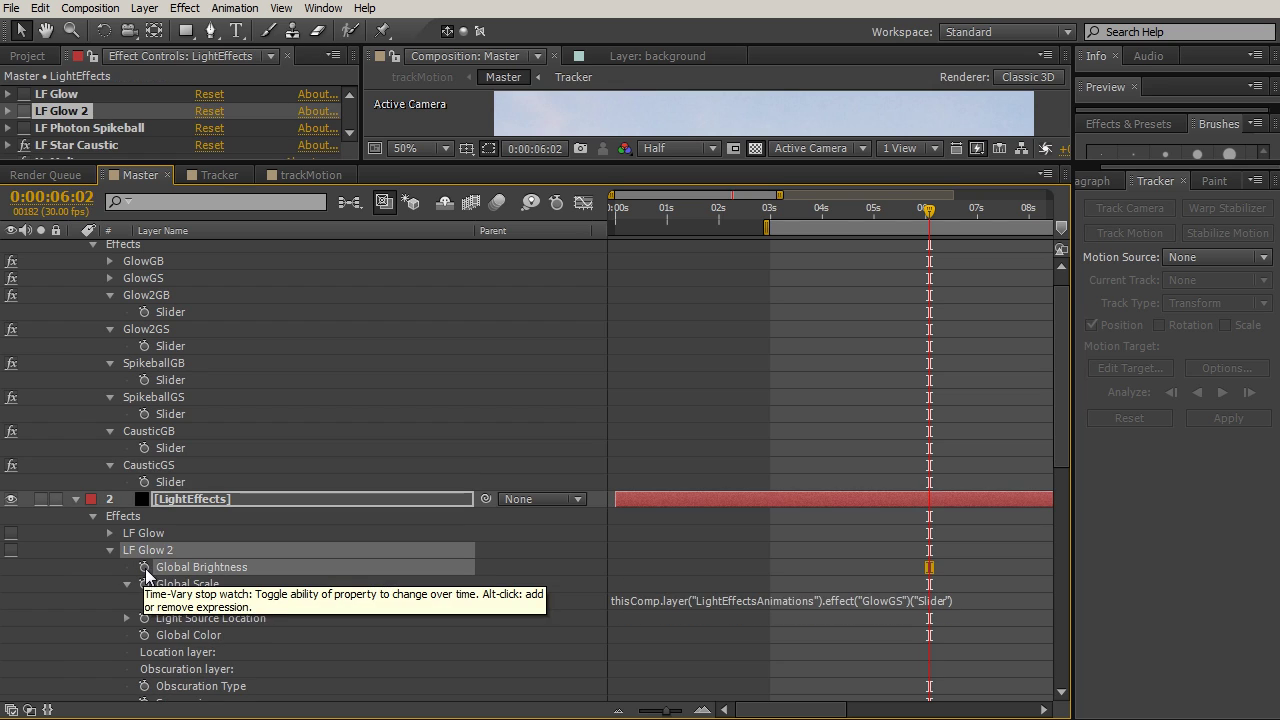
pyautogui.click(145, 585)
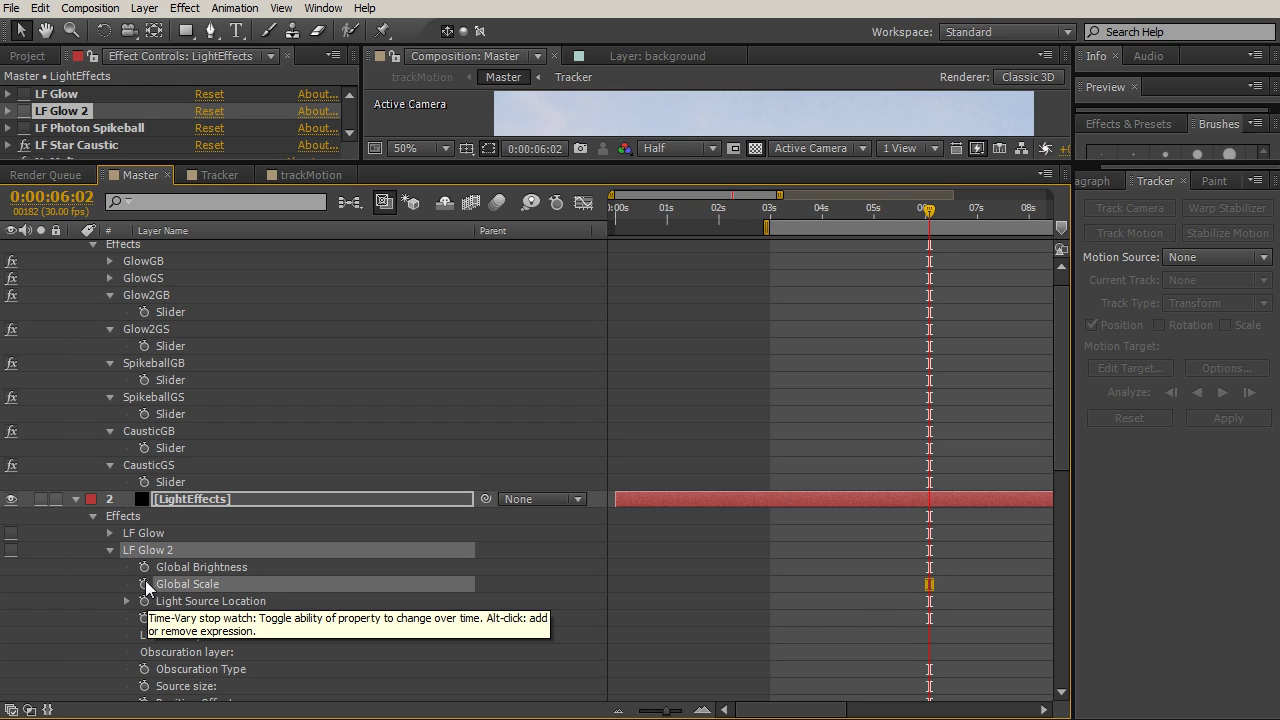
pyautogui.keyDown('alt'); pyautogui.click(145, 568); pyautogui.keyUp('alt')
pyautogui.keyDown('alt'); pyautogui.click(145, 600); pyautogui.keyUp('alt')
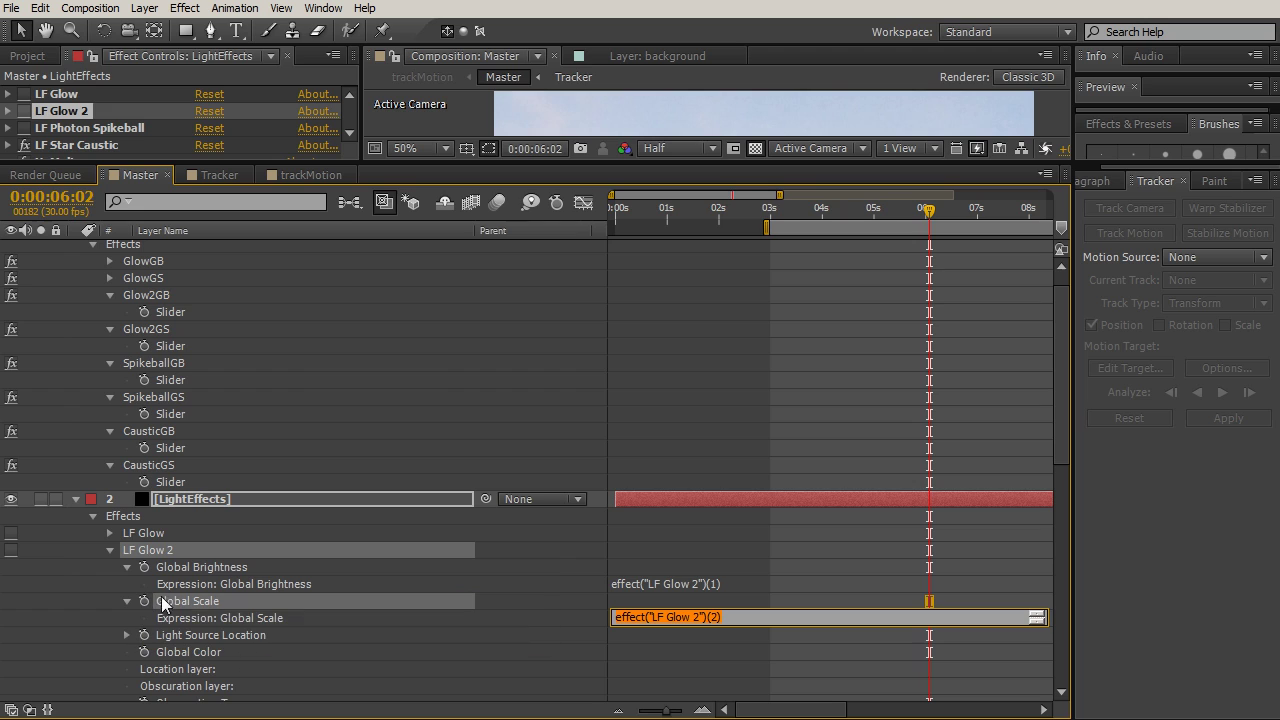
pyautogui.click(12, 710)
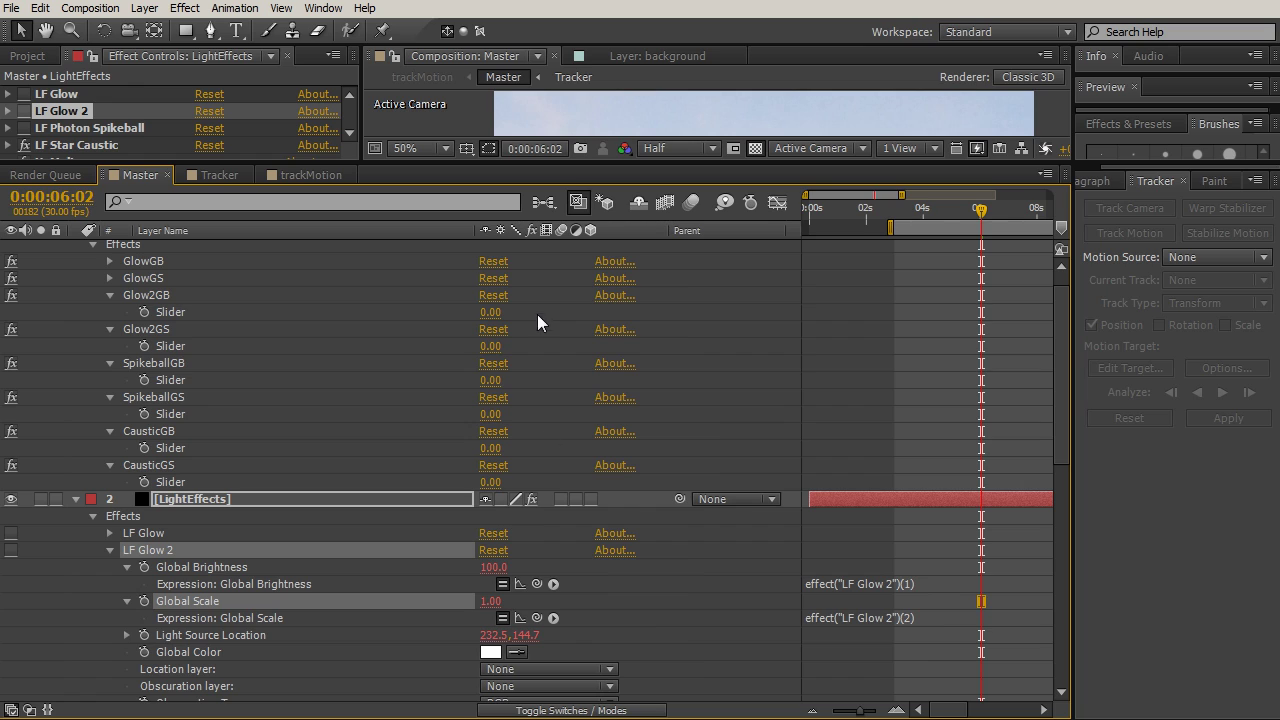
pyautogui.moveTo(537, 584); pyautogui.dragTo(169, 312)
pyautogui.moveTo(537, 618); pyautogui.dragTo(183, 346)
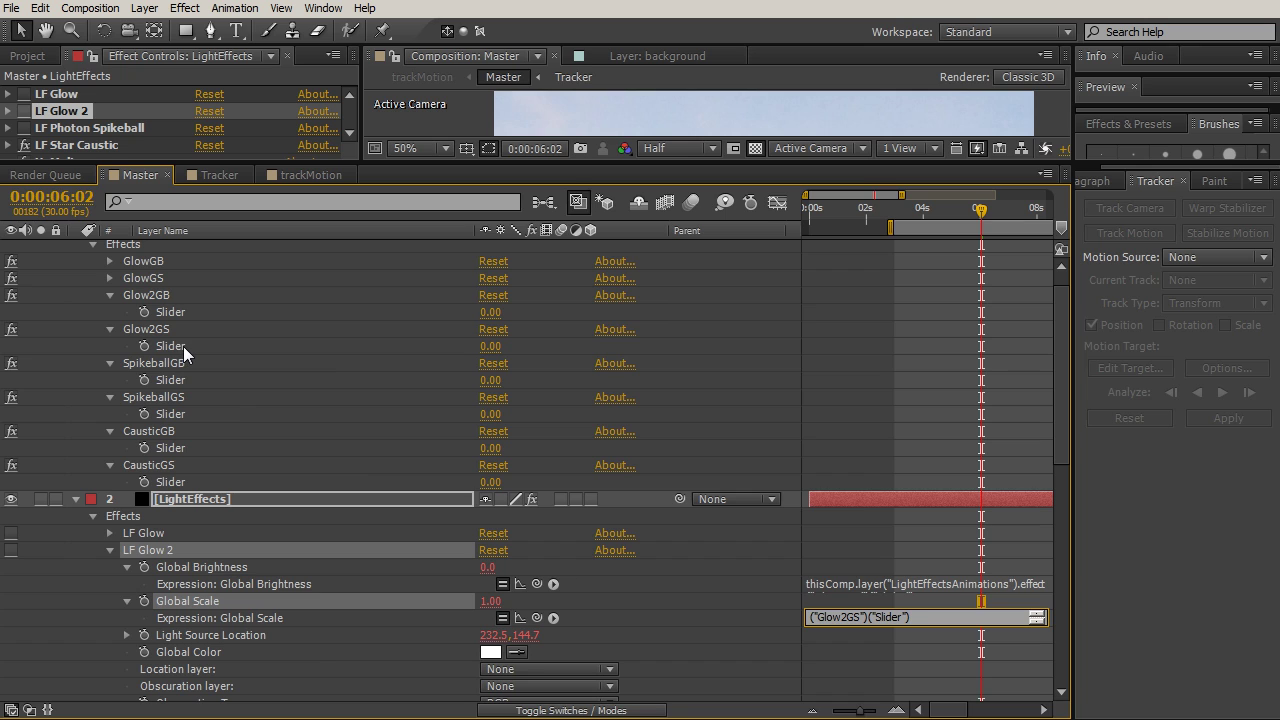
# Step: Open LF Photon Spikeball and add expressions to its Global Brightness and Global Scale
pyautogui.click(109, 550)
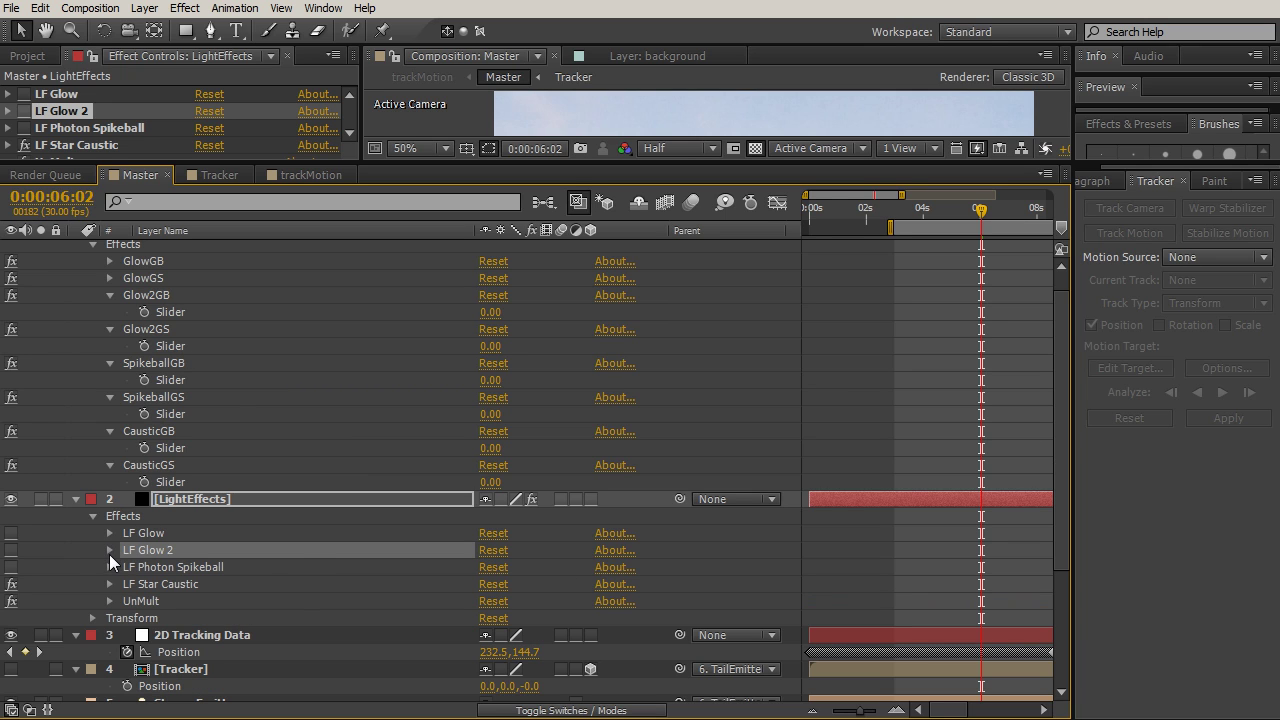
pyautogui.click(109, 567)
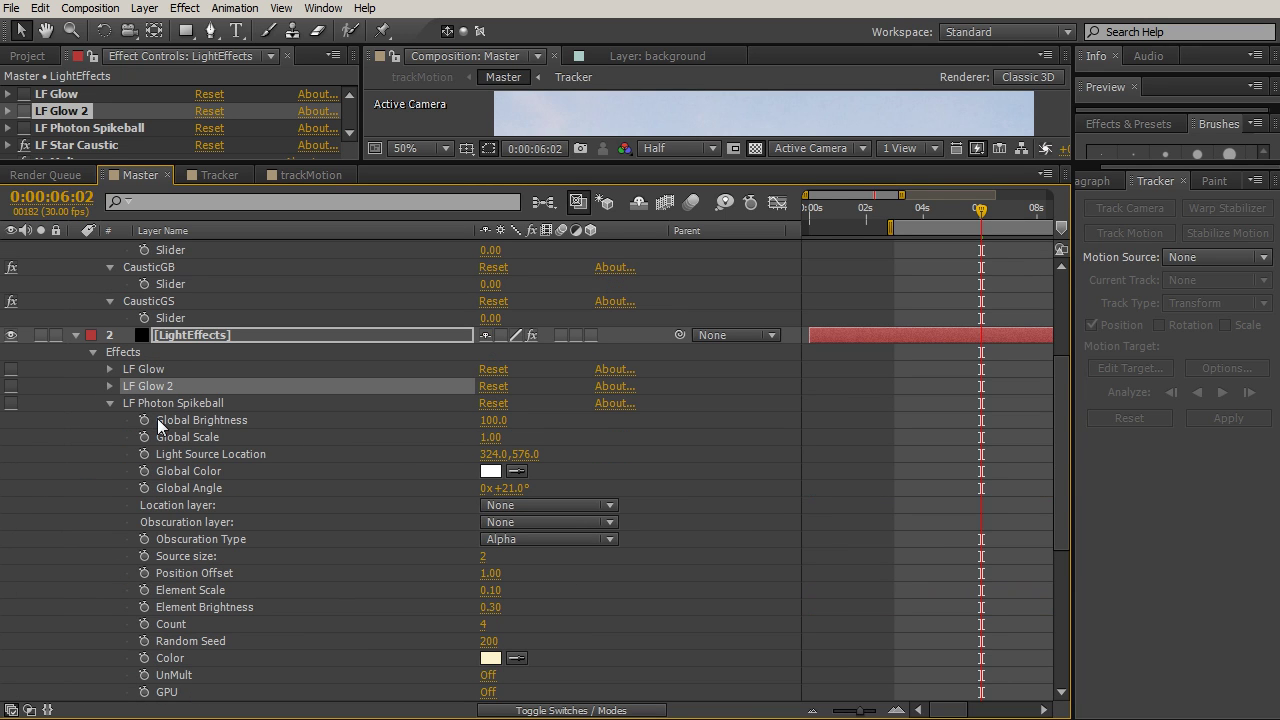
pyautogui.moveTo(1059, 448); pyautogui.dragTo(1058, 366)
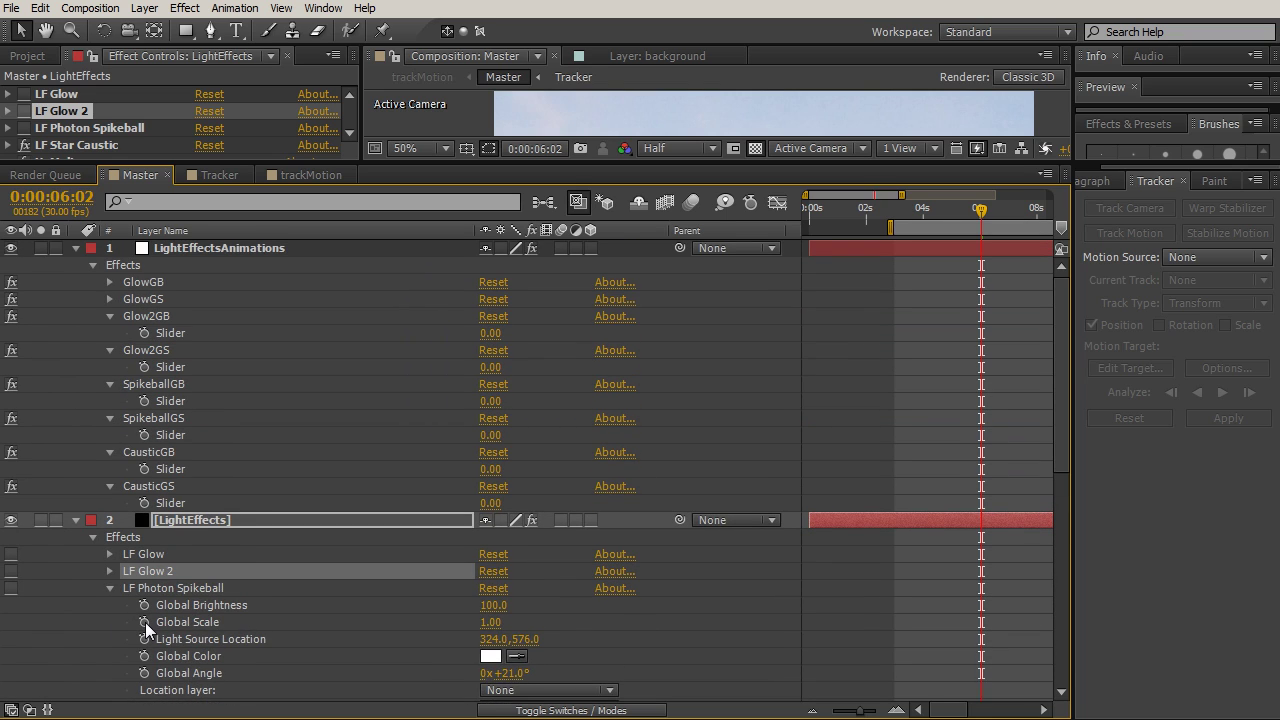
pyautogui.keyDown('alt'); pyautogui.click(145, 622); pyautogui.keyUp('alt')
pyautogui.keyDown('alt'); pyautogui.click(145, 606); pyautogui.keyUp('alt')
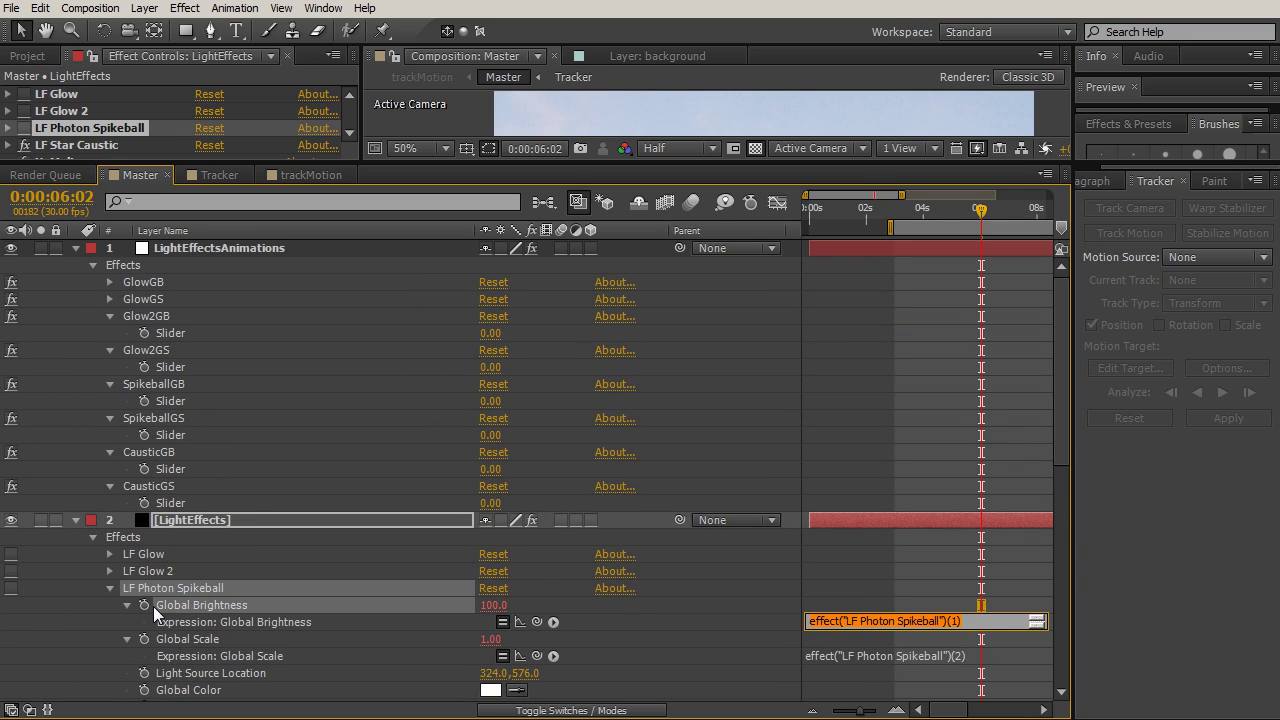
# Step: Link Spikeball's Global Brightness and Global Scale to SpikeballGB and SpikeballGS, then fold those groups
pyautogui.moveTo(537, 622); pyautogui.dragTo(173, 401)
pyautogui.moveTo(537, 656); pyautogui.dragTo(175, 434)
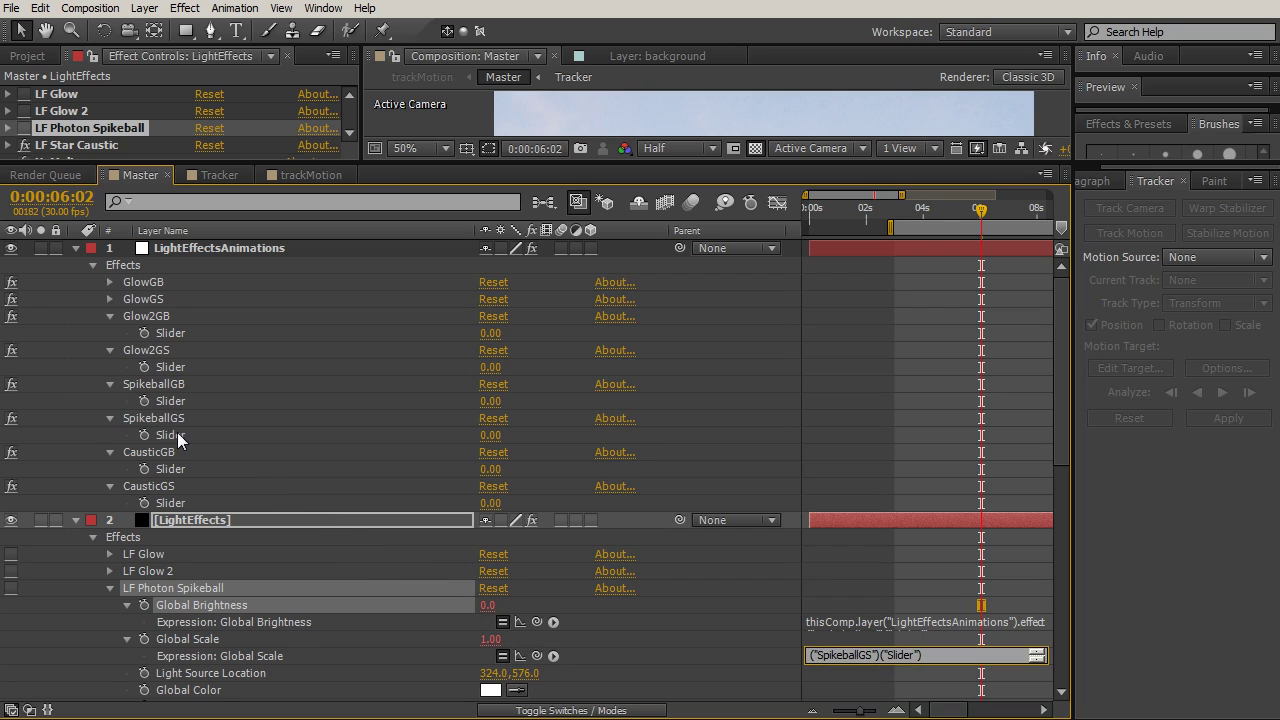
pyautogui.click(109, 416)
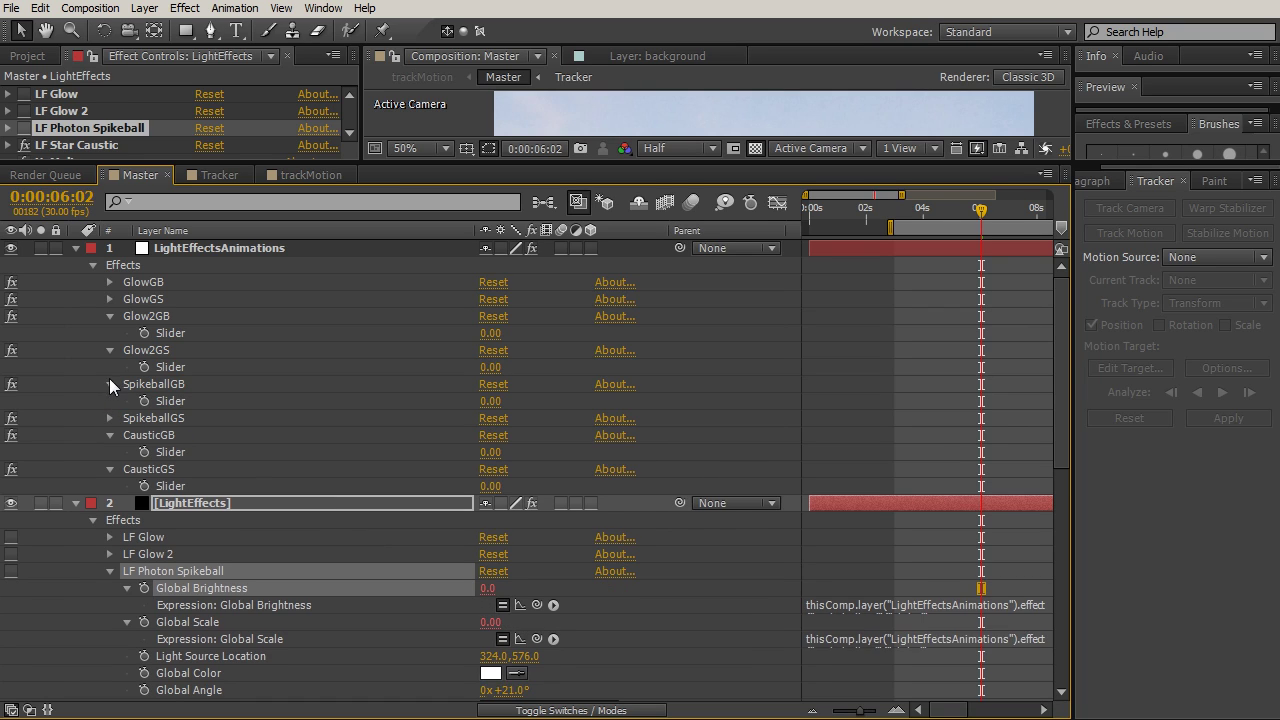
pyautogui.click(108, 350)
pyautogui.click(110, 316)
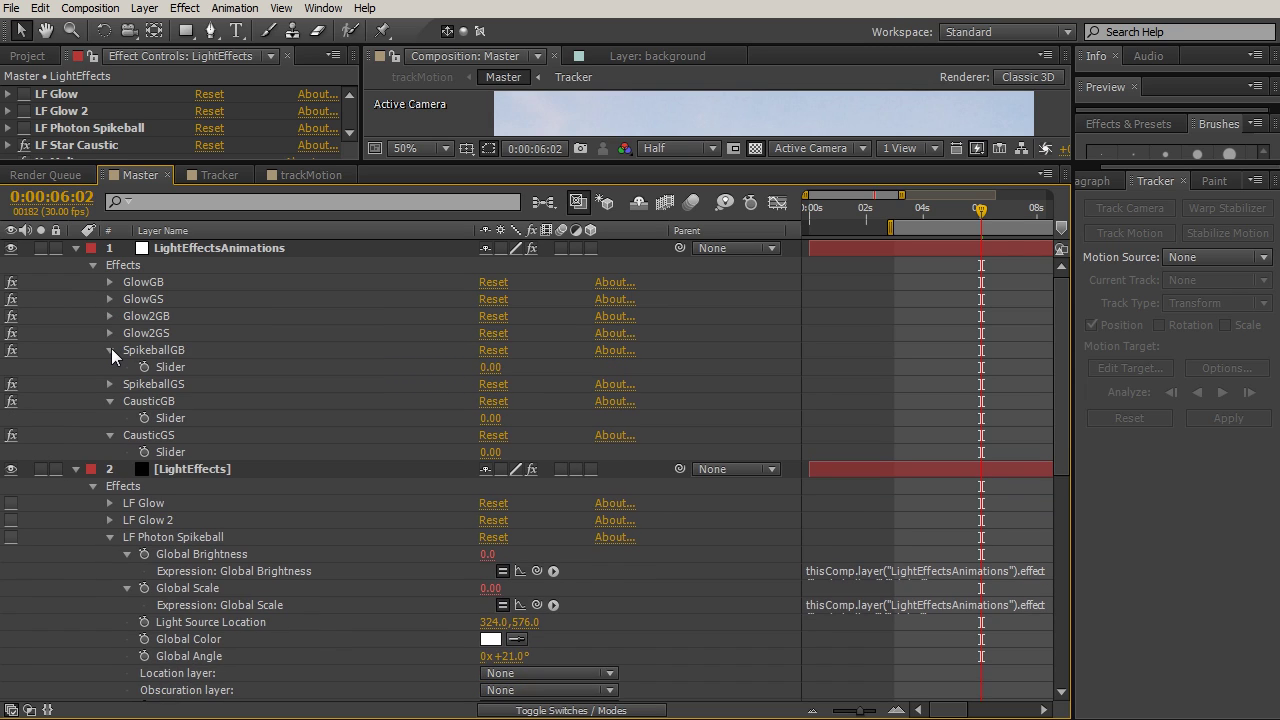
pyautogui.click(110, 350)
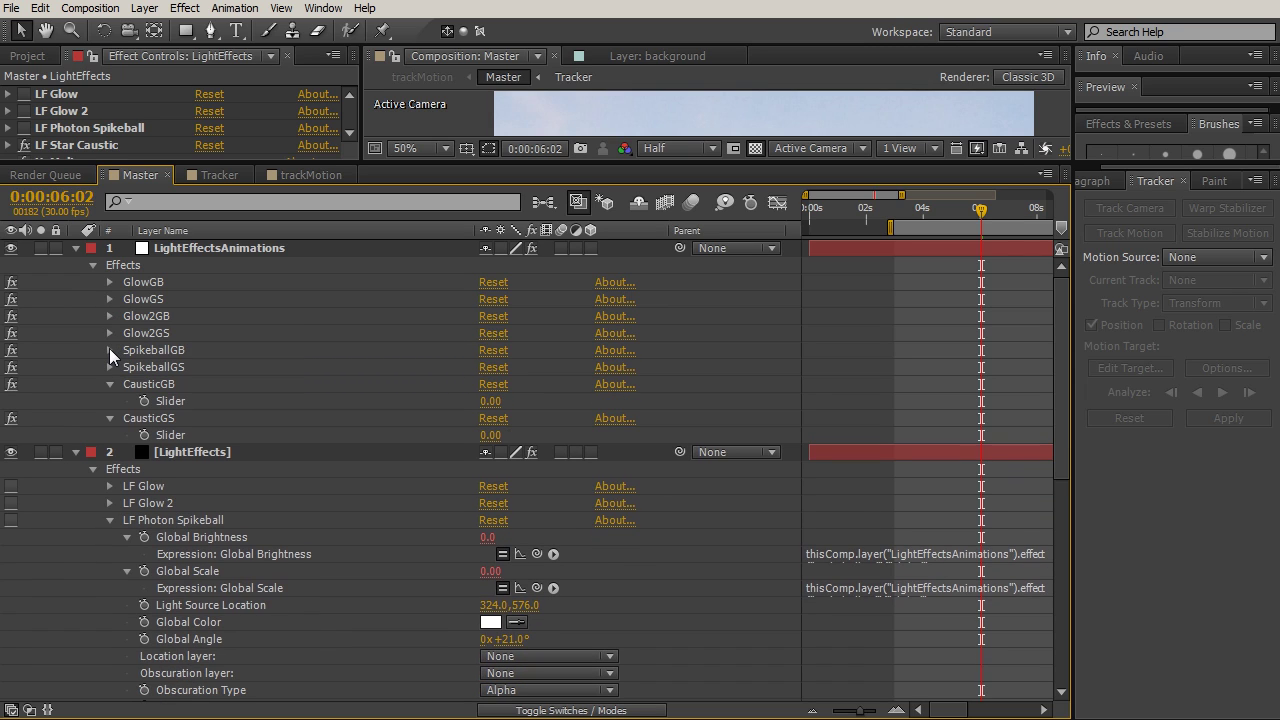
pyautogui.click(110, 520)
# Step: Add expressions to LF Star Caustic's Global Brightness and Global Scale linked to CausticGB and CausticGS
pyautogui.click(110, 537)
pyautogui.scroll(-3, 111, 536)
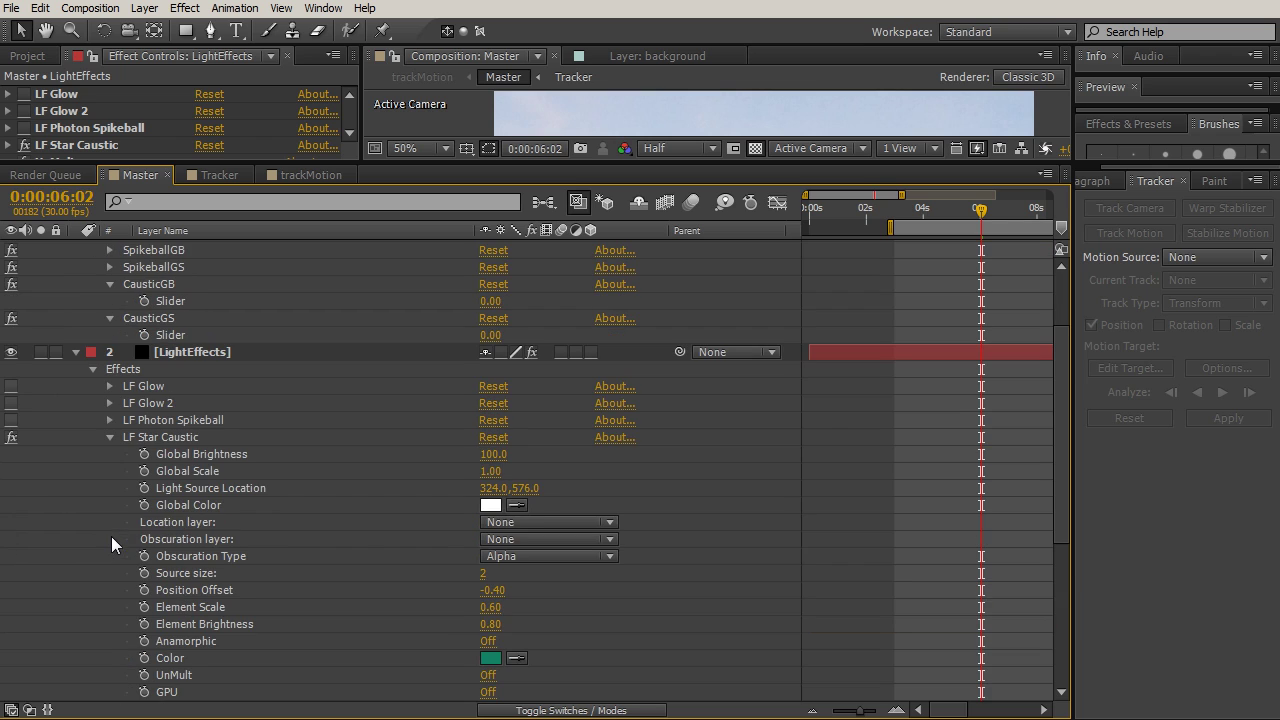
pyautogui.keyDown('alt'); pyautogui.click(145, 471); pyautogui.keyUp('alt')
pyautogui.keyDown('alt'); pyautogui.click(145, 454); pyautogui.keyUp('alt')
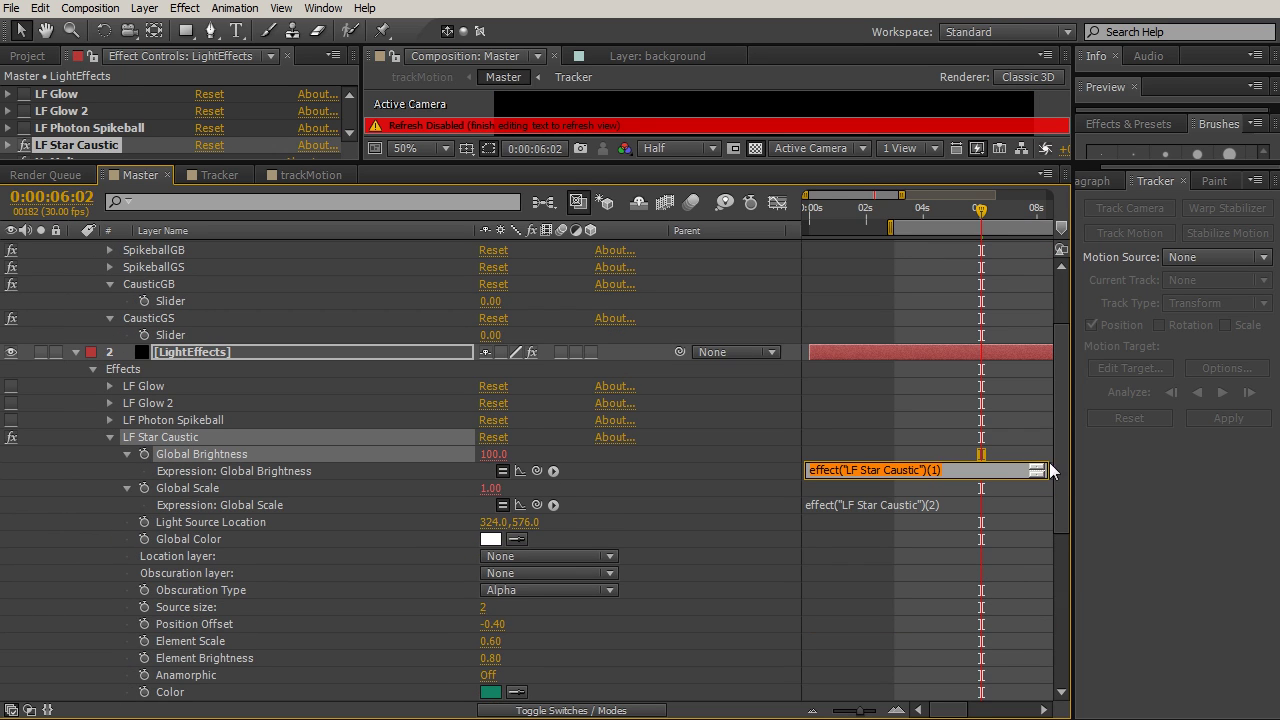
pyautogui.scroll(1, 1065, 430)
pyautogui.scroll(2, 1064, 410)
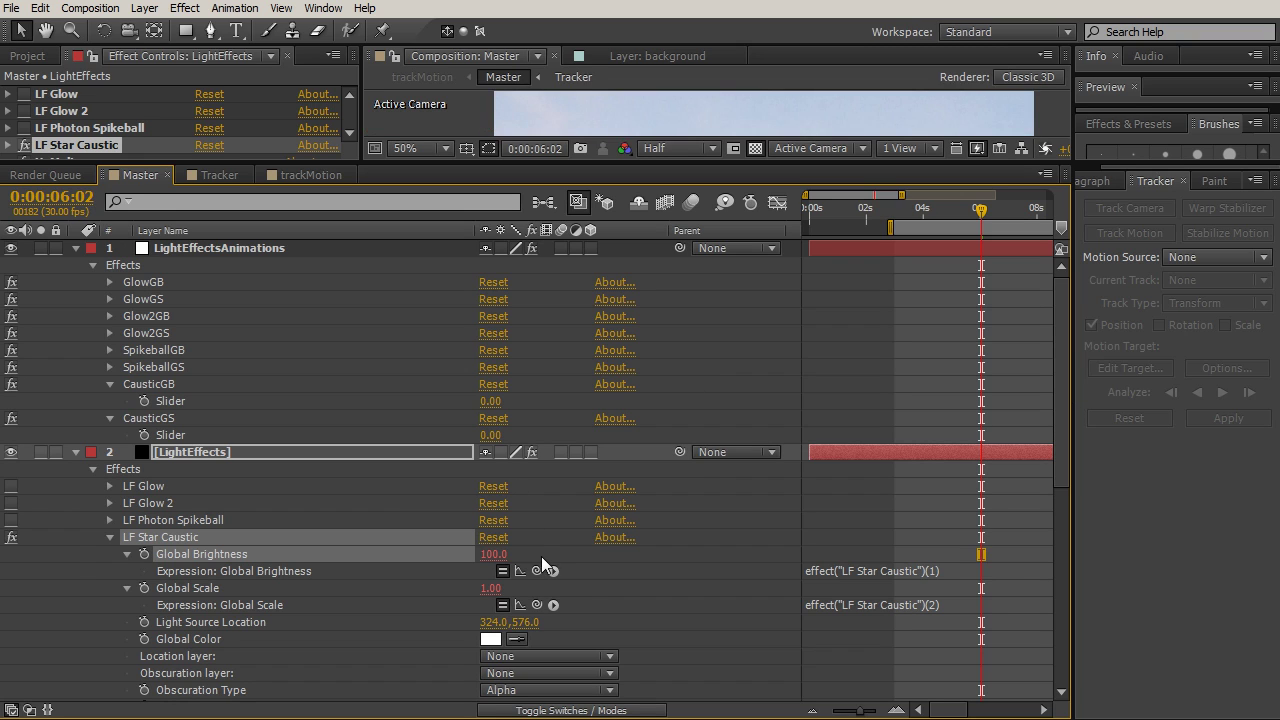
pyautogui.moveTo(537, 571); pyautogui.dragTo(168, 401)
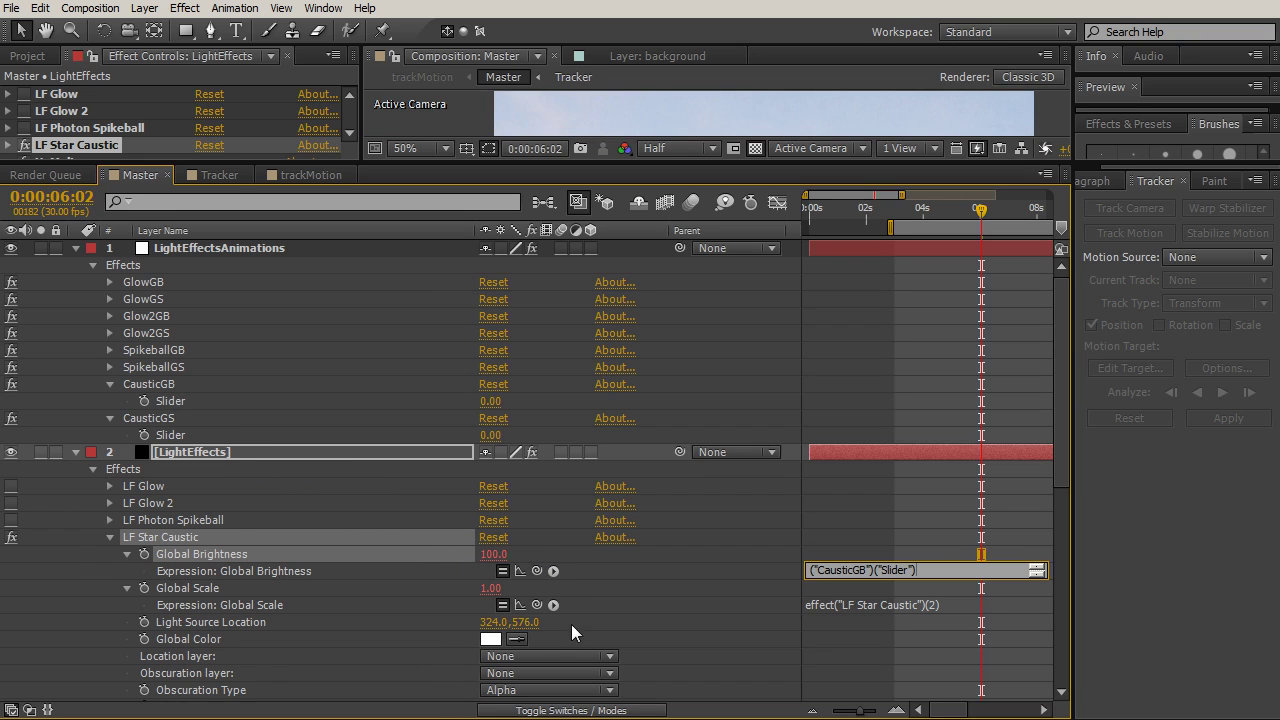
pyautogui.moveTo(535, 604); pyautogui.dragTo(129, 432)
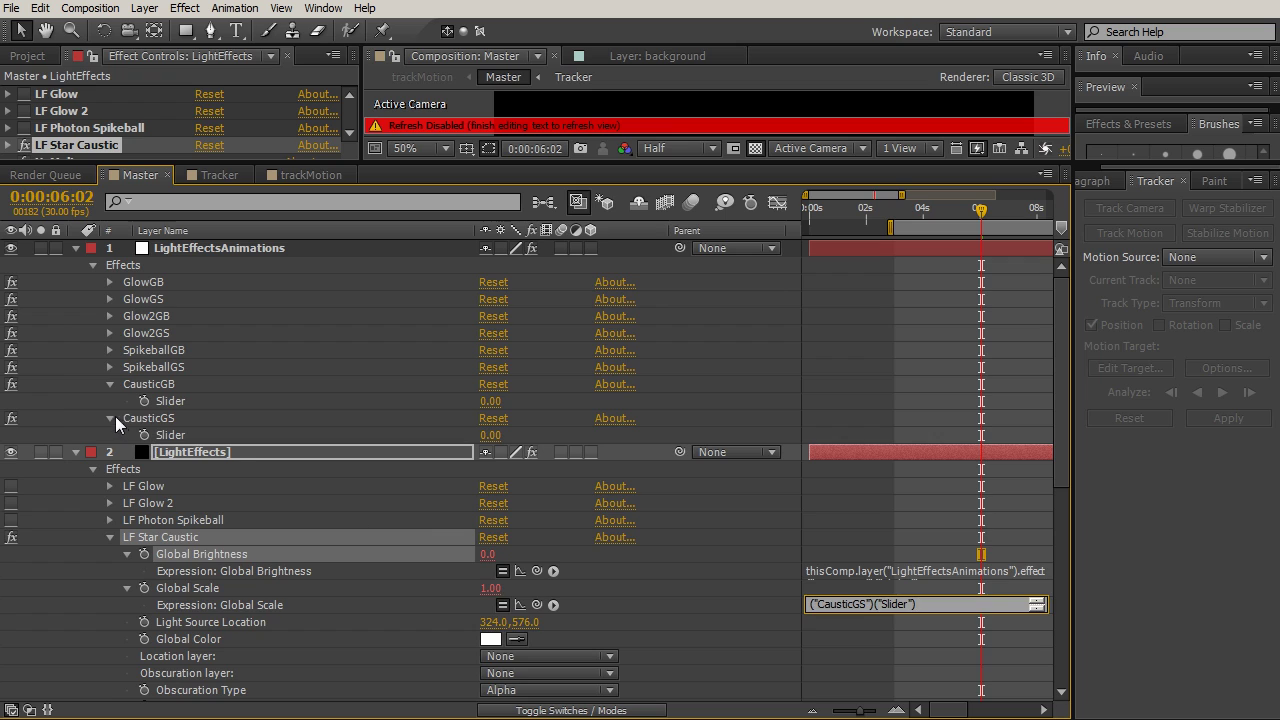
pyautogui.click(111, 418)
pyautogui.click(110, 384)
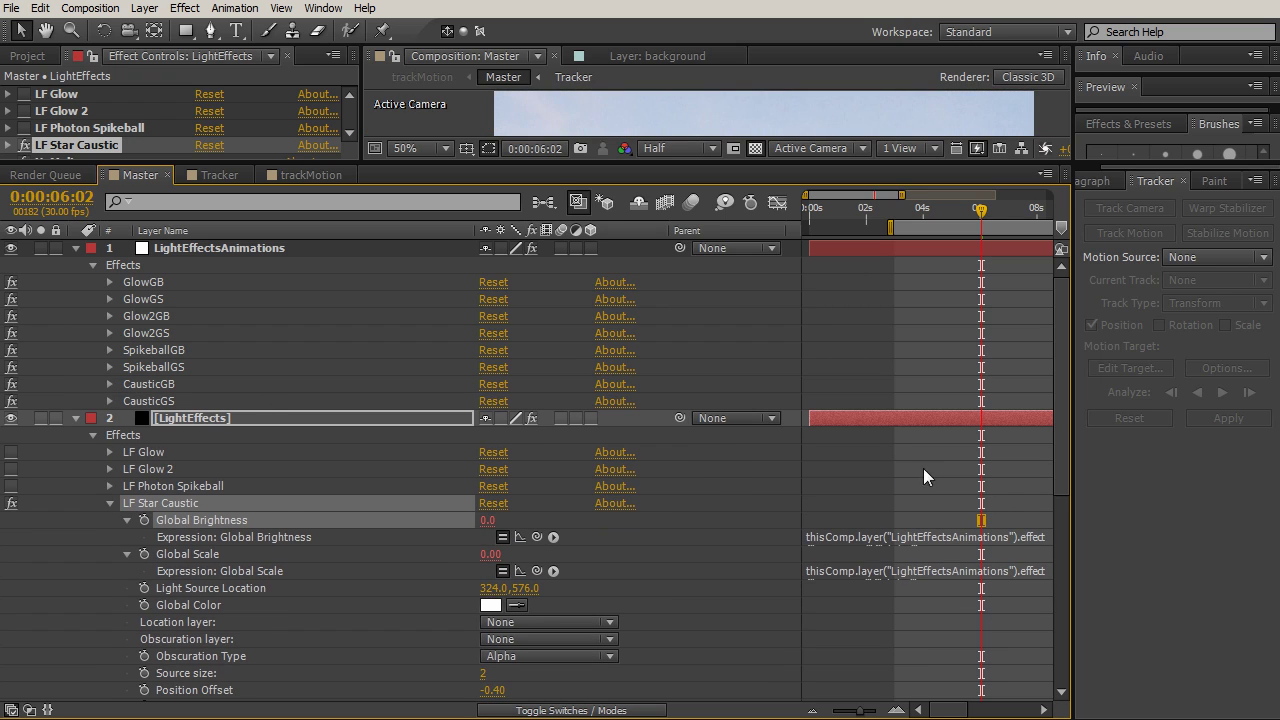
pyautogui.click(110, 503)
pyautogui.moveTo(443, 163); pyautogui.dragTo(455, 336)
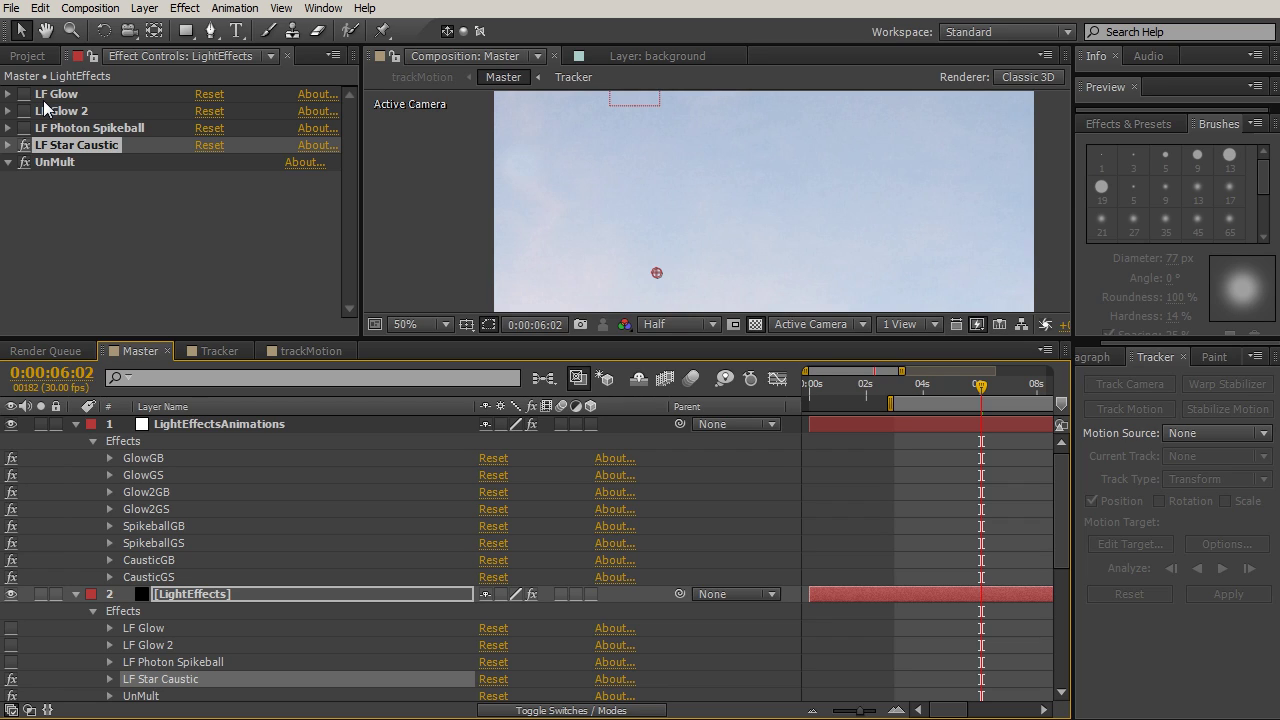
# Step: Collapse the LightEffectsAnimations layer and show LF Photon Spikeball's properties on LightEffects
pyautogui.click(77, 422)
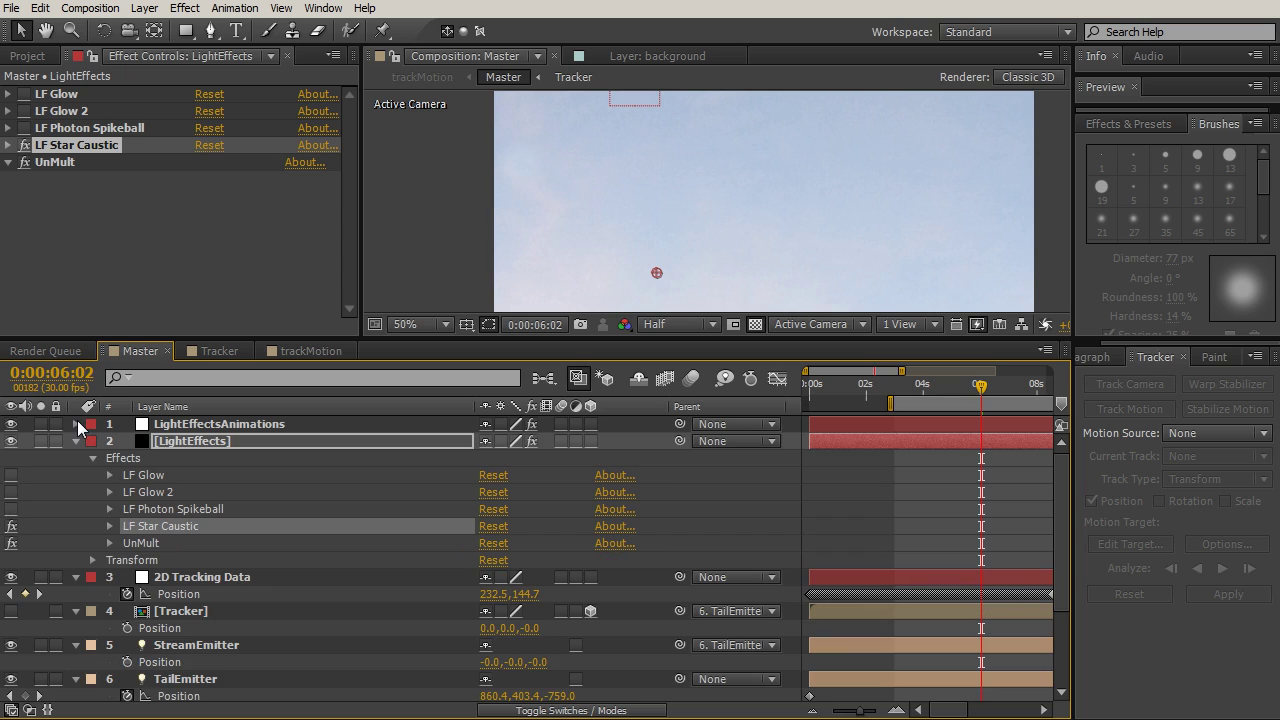
pyautogui.click(109, 492)
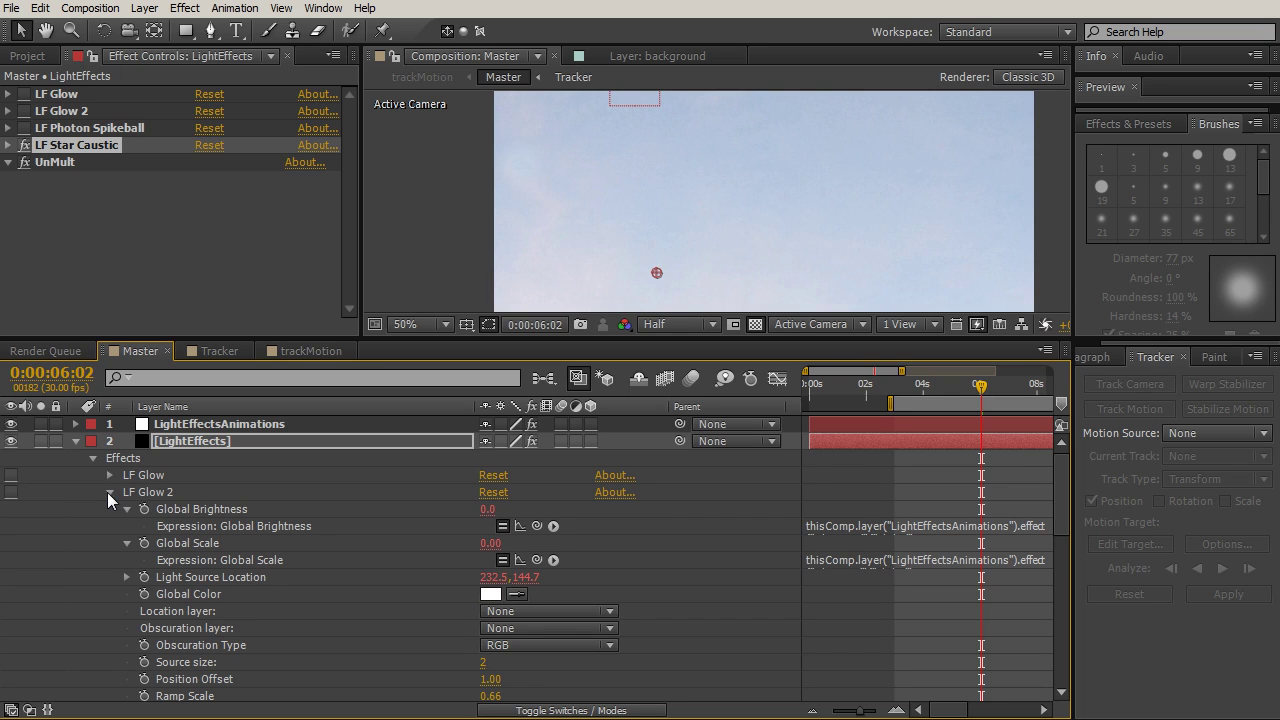
pyautogui.click(109, 491)
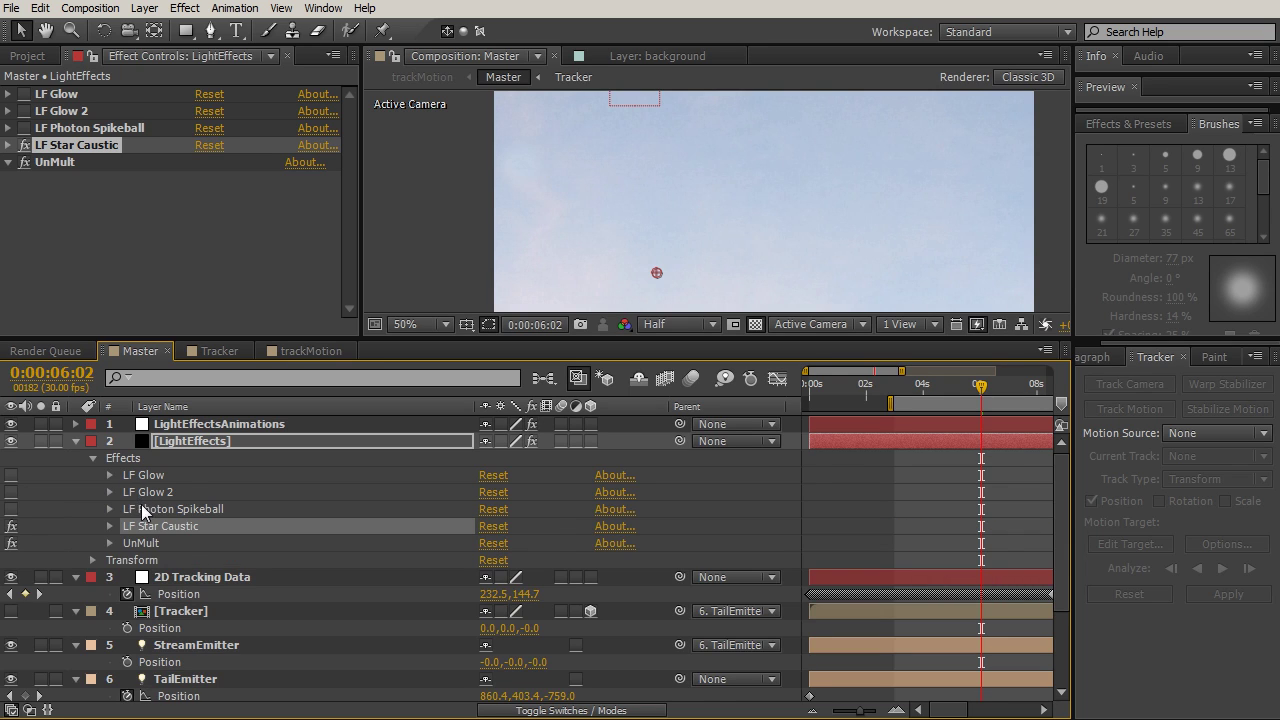
pyautogui.click(139, 509)
pyautogui.click(109, 509)
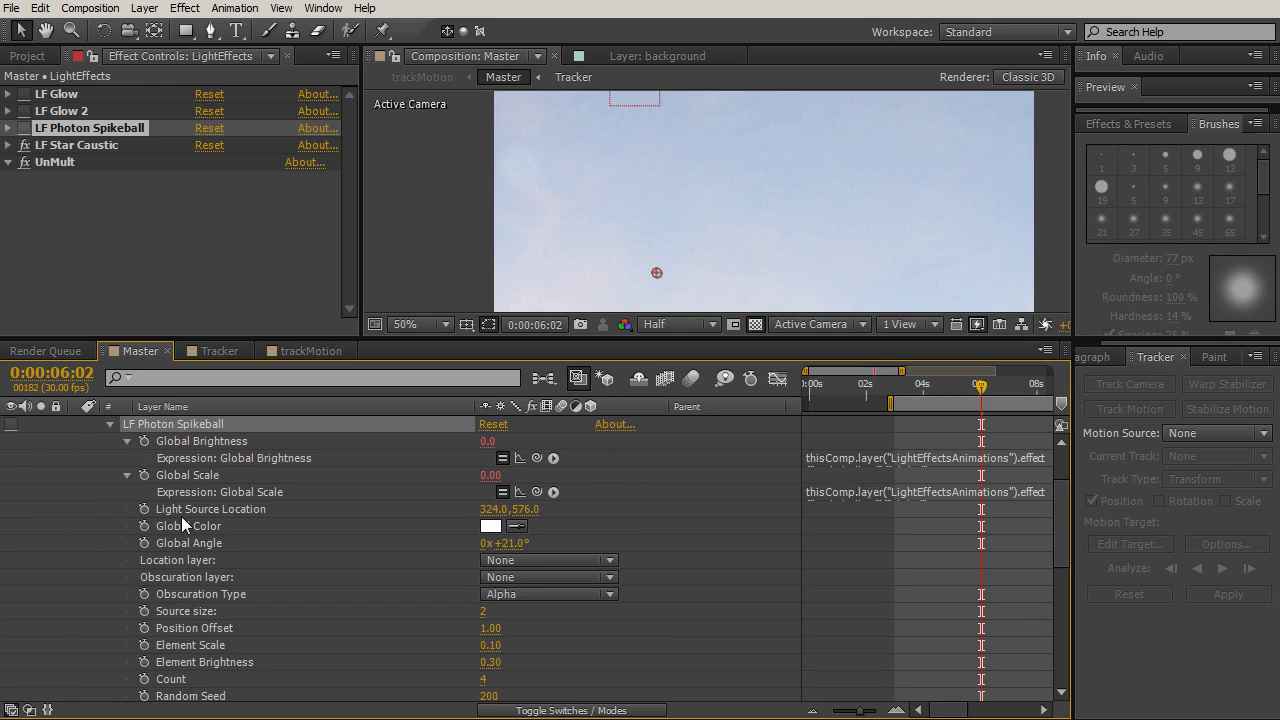
# Step: Link LF Photon Spikeball's Light Source Location to the 2D Tracking Data Position by expression
pyautogui.keyDown('alt'); pyautogui.click(144, 509); pyautogui.keyUp('alt')
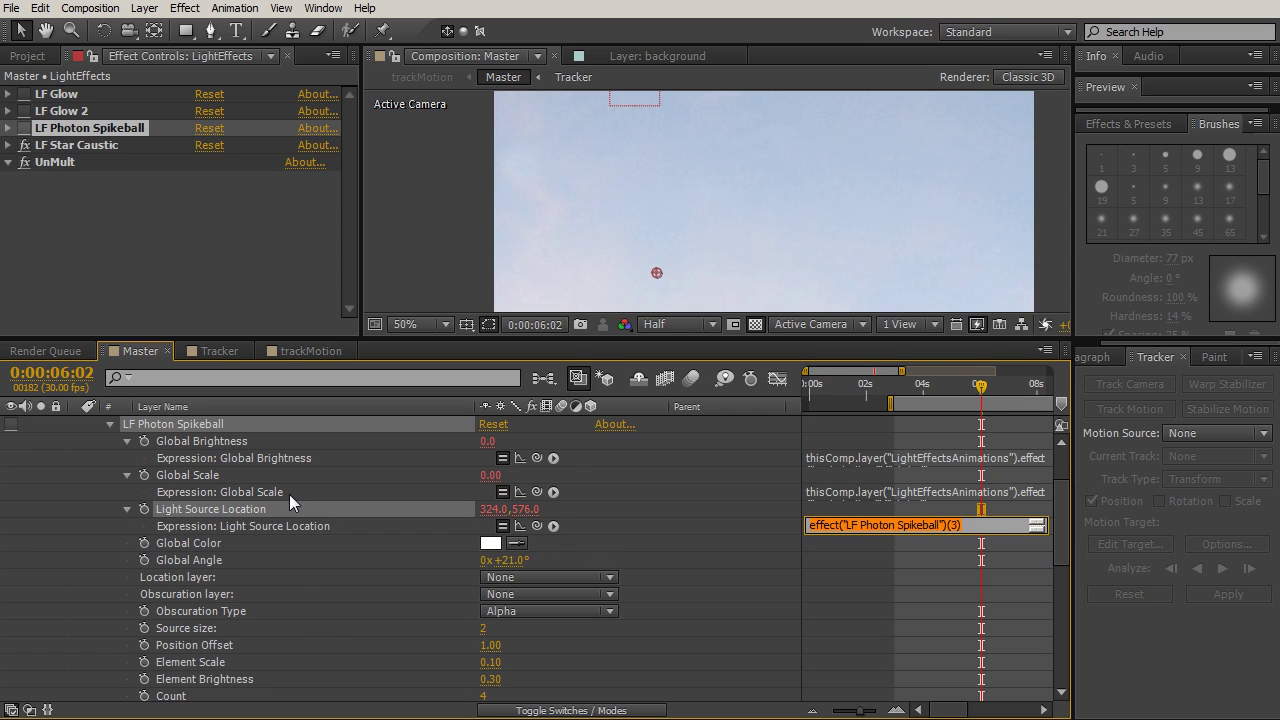
pyautogui.click(1061, 510)
pyautogui.moveTo(1061, 510); pyautogui.dragTo(1069, 544)
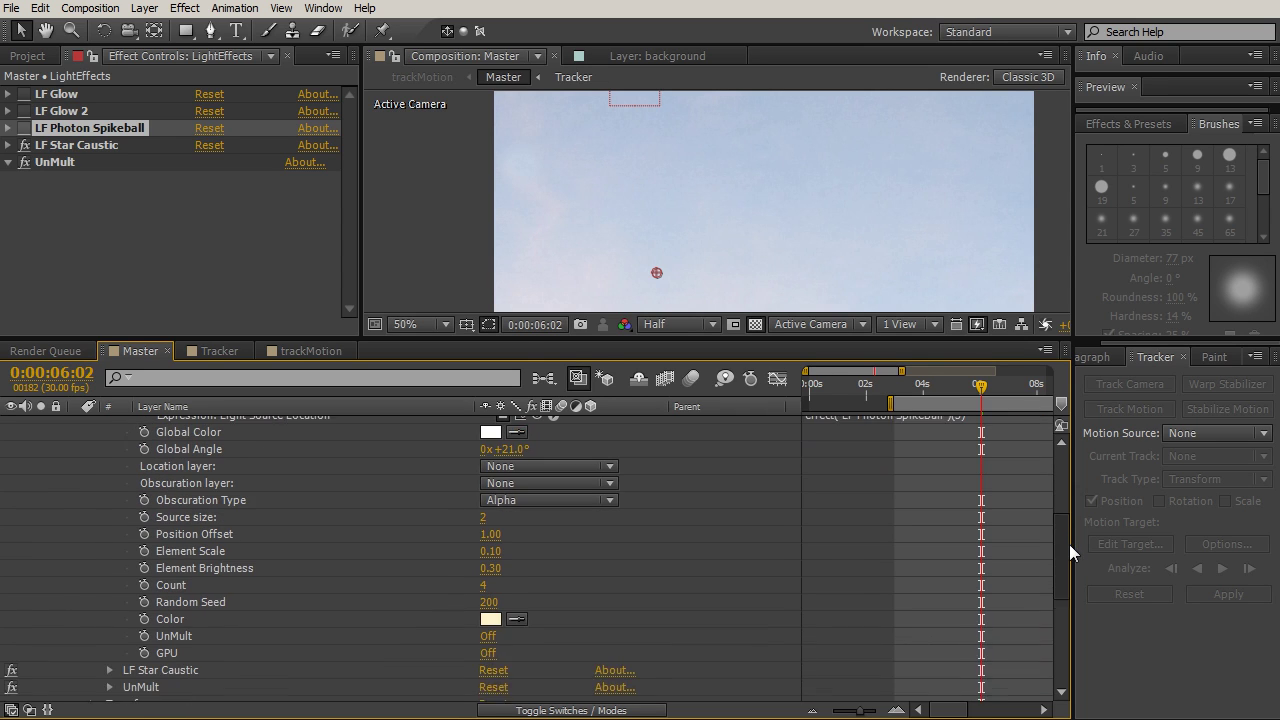
pyautogui.moveTo(518, 337); pyautogui.dragTo(505, 178)
pyautogui.moveTo(1061, 475); pyautogui.dragTo(1059, 368)
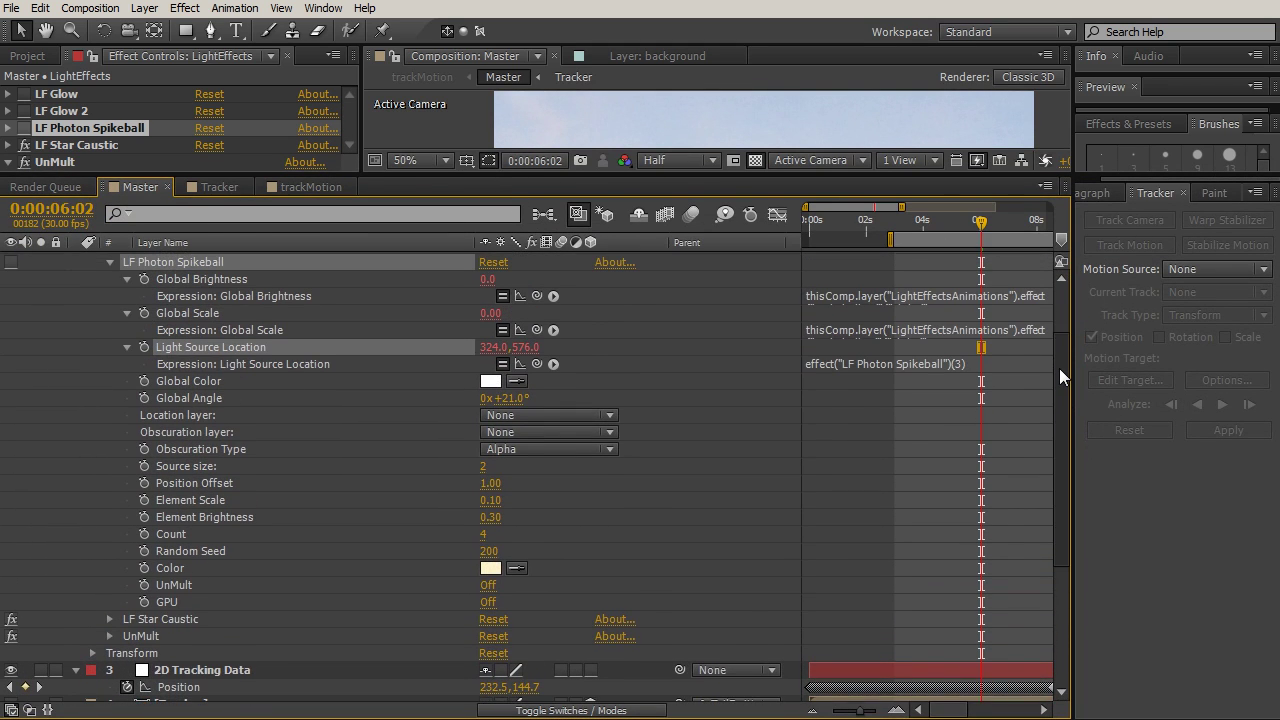
pyautogui.moveTo(538, 365); pyautogui.dragTo(181, 672)
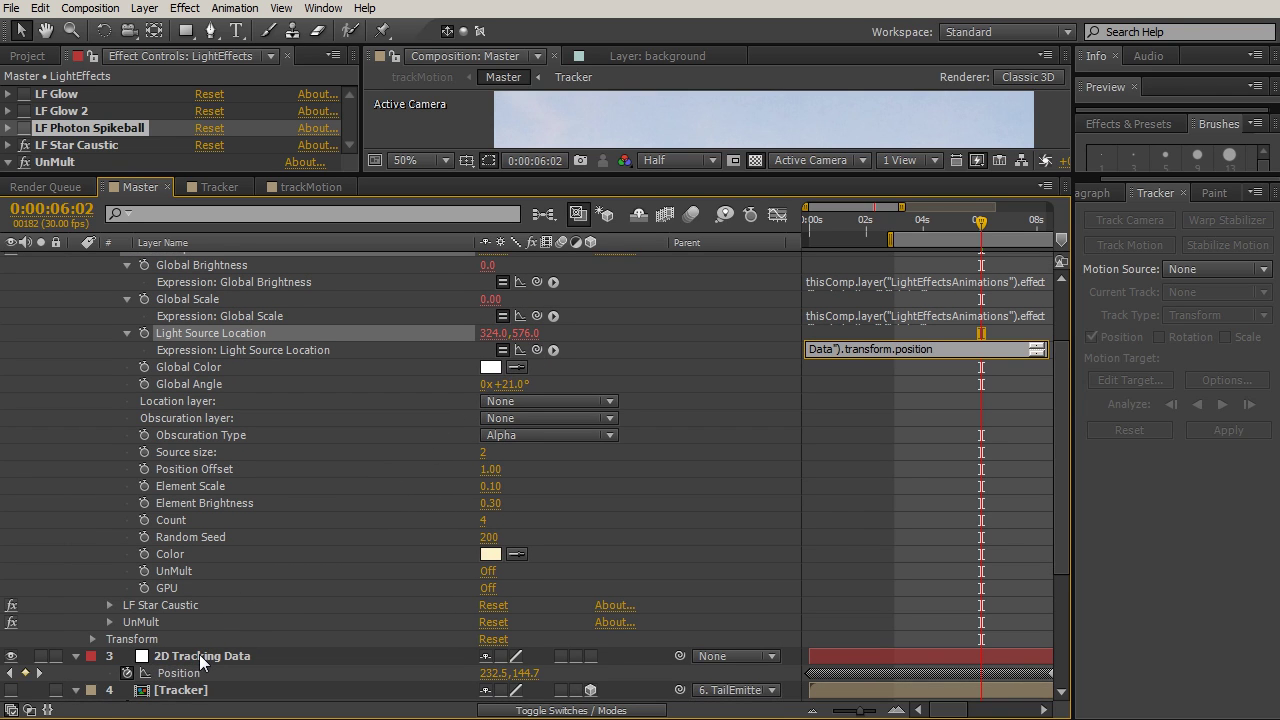
pyautogui.moveTo(1057, 464); pyautogui.dragTo(1057, 395)
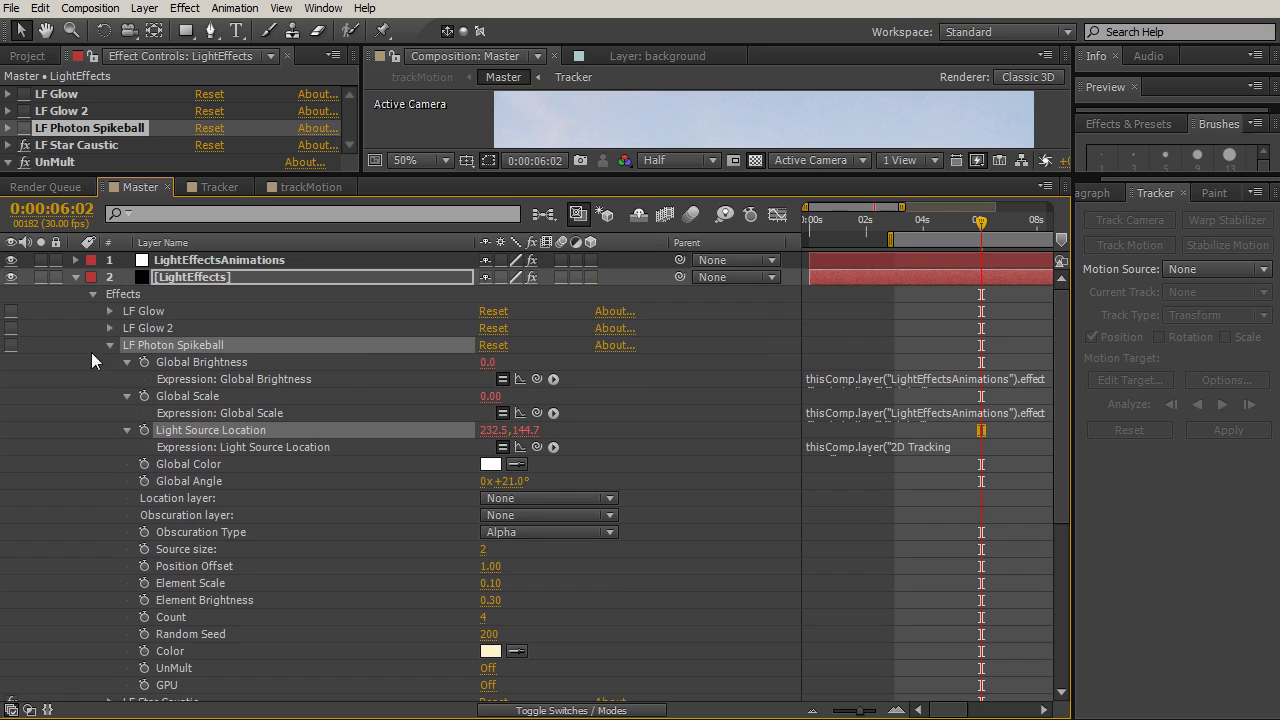
# Step: Link LF Star Caustic's Light Source Location to the 2D Tracking Data Position, then enlarge the composition view
pyautogui.click(109, 345)
pyautogui.click(110, 362)
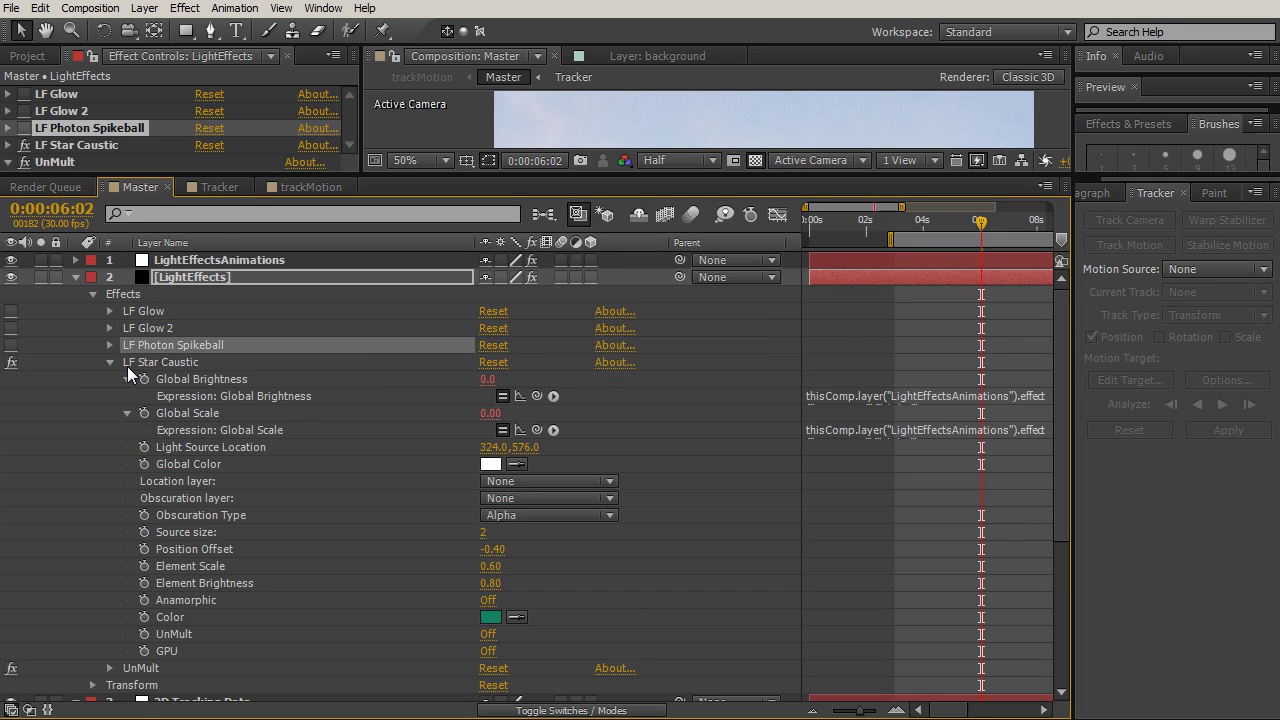
pyautogui.keyDown('alt'); pyautogui.click(143, 447); pyautogui.keyUp('alt')
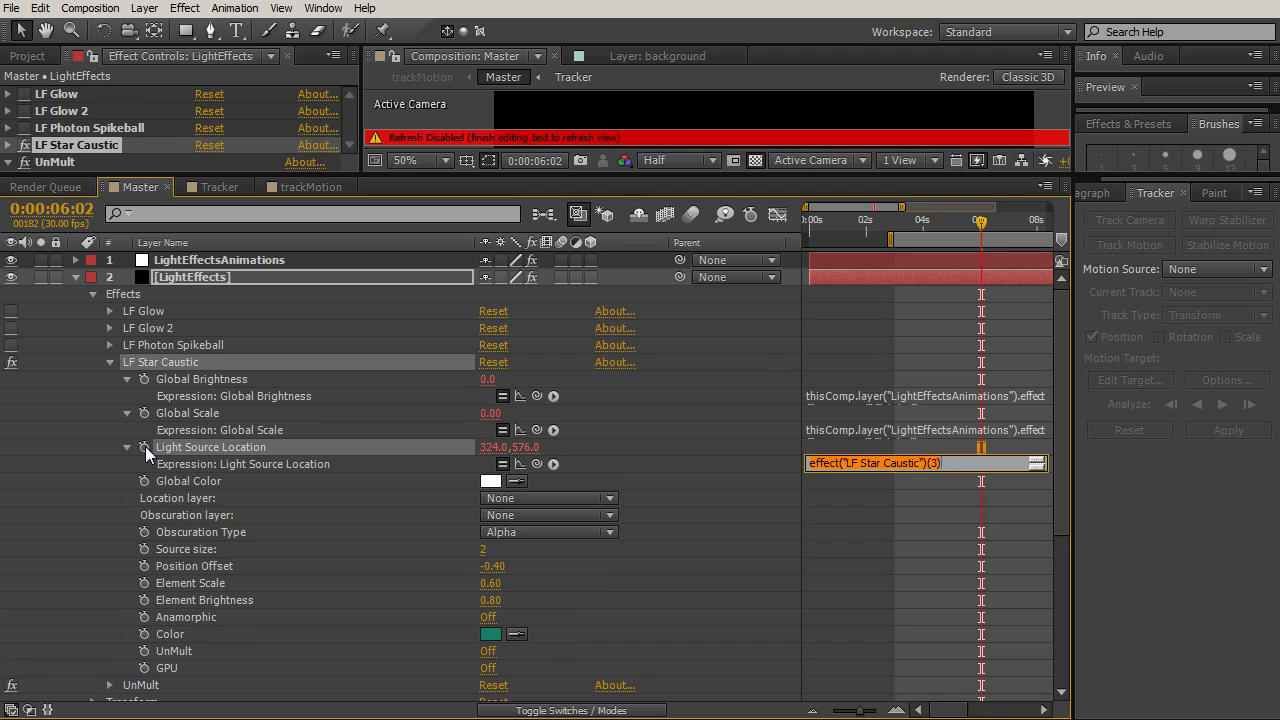
pyautogui.moveTo(1065, 418); pyautogui.dragTo(991, 484)
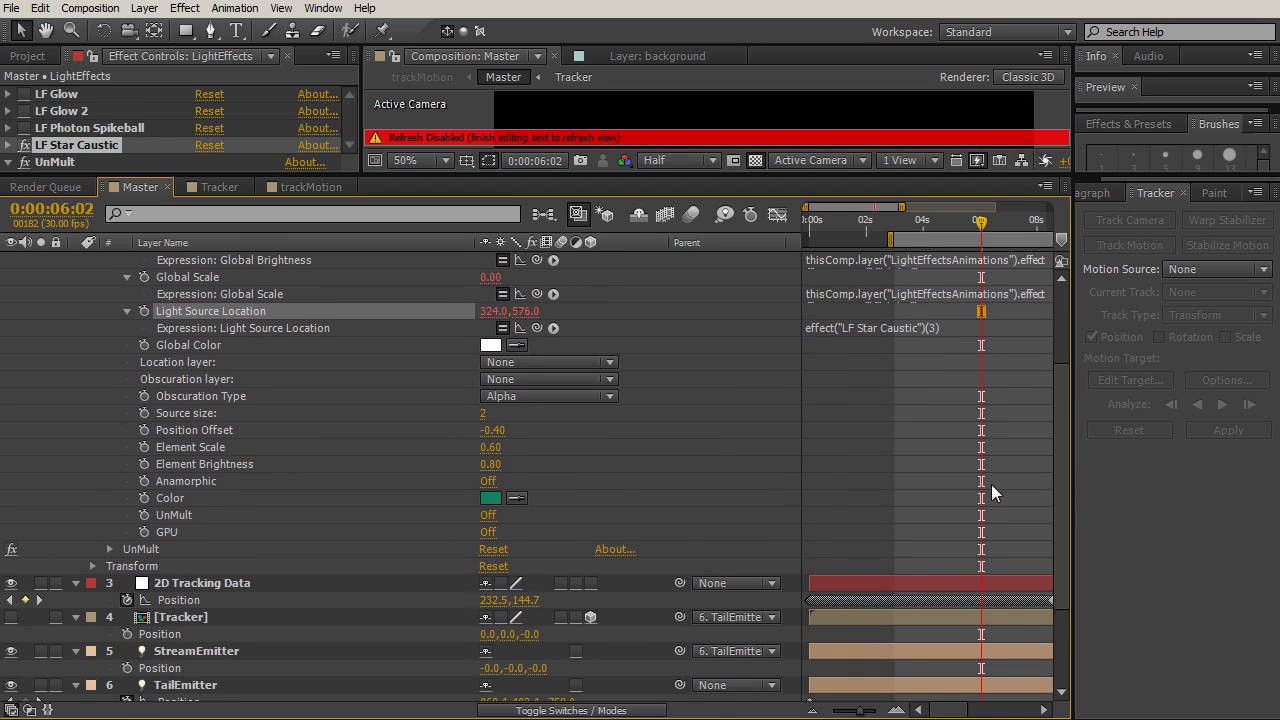
pyautogui.moveTo(537, 328); pyautogui.dragTo(187, 598)
pyautogui.moveTo(1061, 462); pyautogui.dragTo(1063, 396)
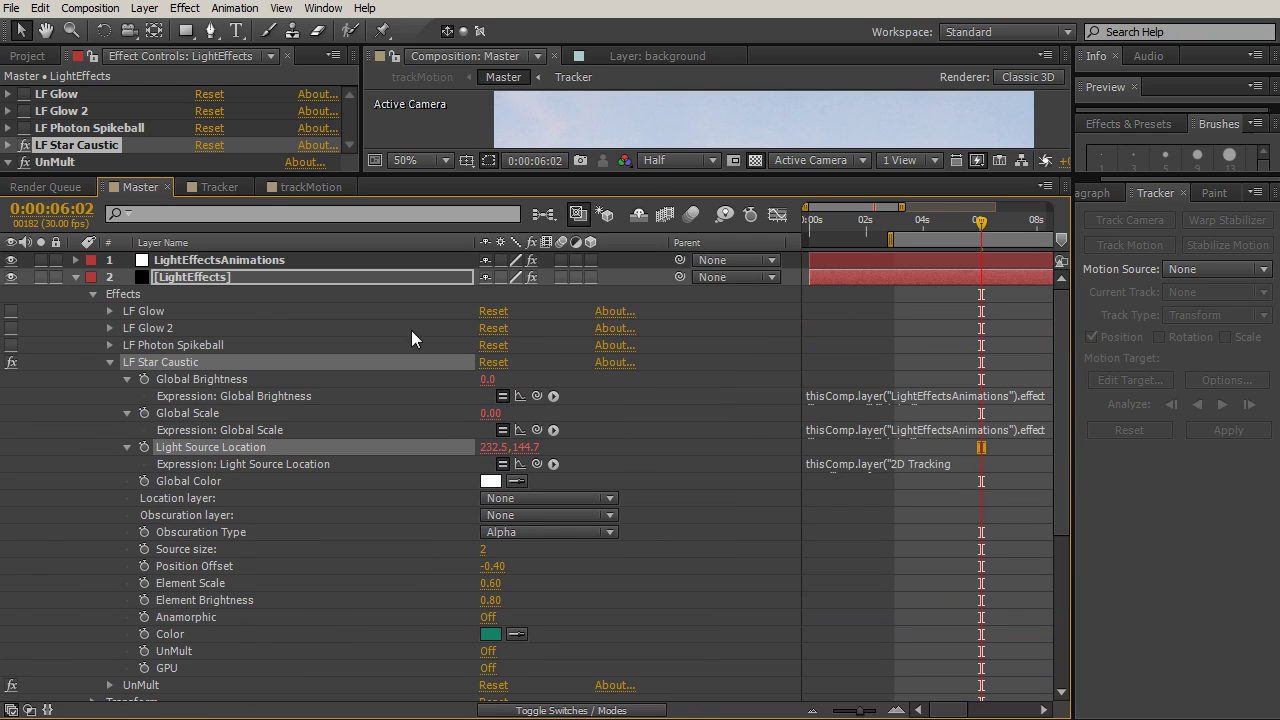
pyautogui.click(258, 167)
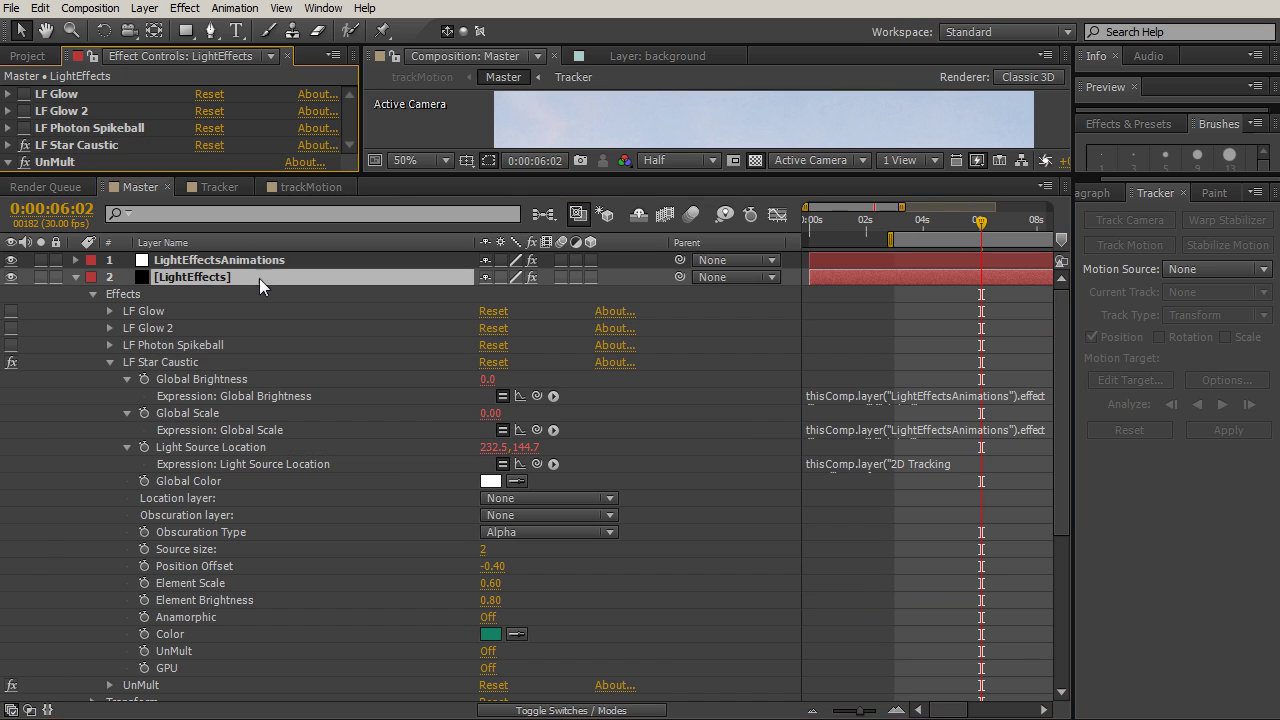
pyautogui.moveTo(399, 175); pyautogui.dragTo(367, 534)
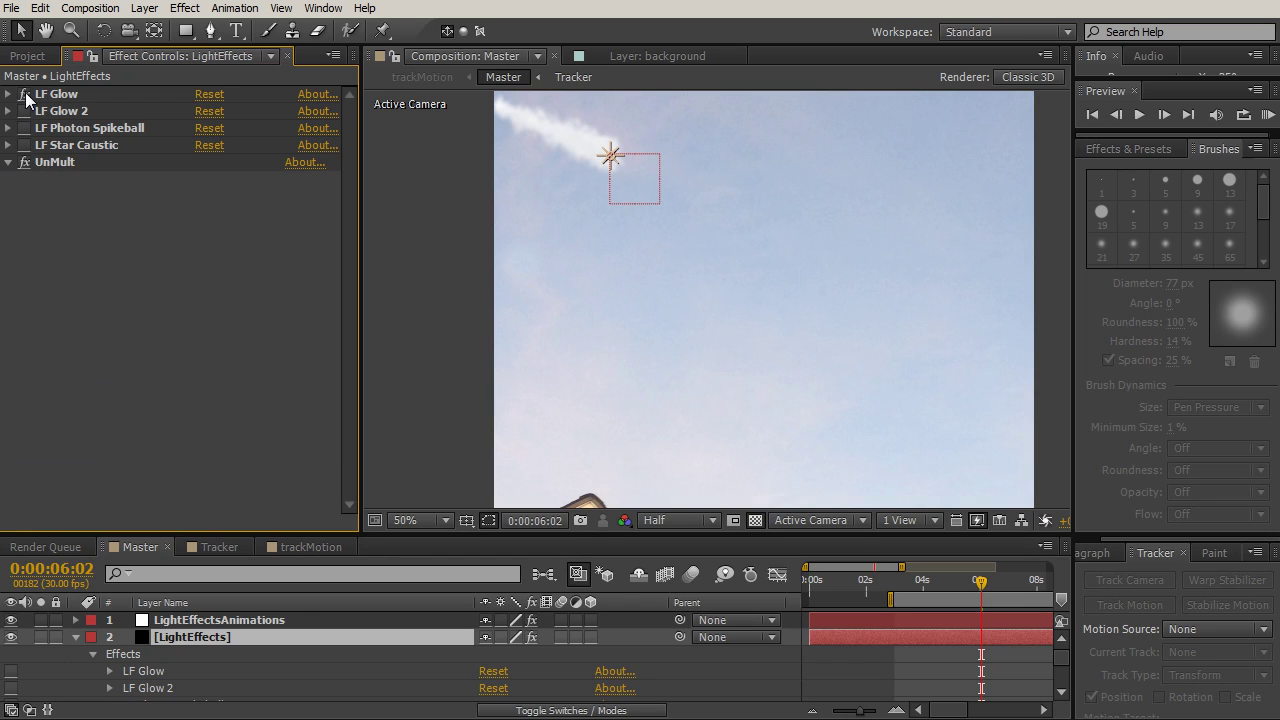
# Step: Fit the composition in the viewer, enable LF Glow 2, LF Photon Spikeball and LF Star Caustic, and show the sliders
pyautogui.doubleClick(45, 30)
pyautogui.press('v')
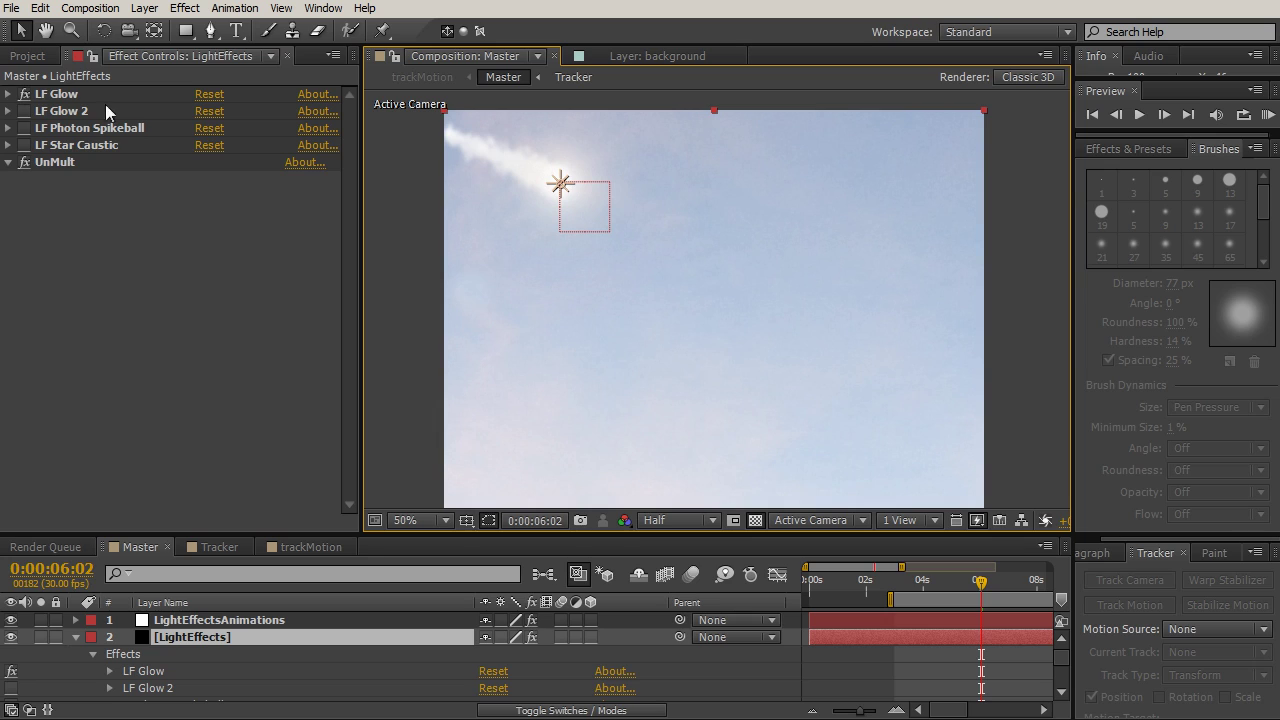
pyautogui.click(24, 111)
pyautogui.click(24, 128)
pyautogui.click(24, 145)
pyautogui.click(222, 620)
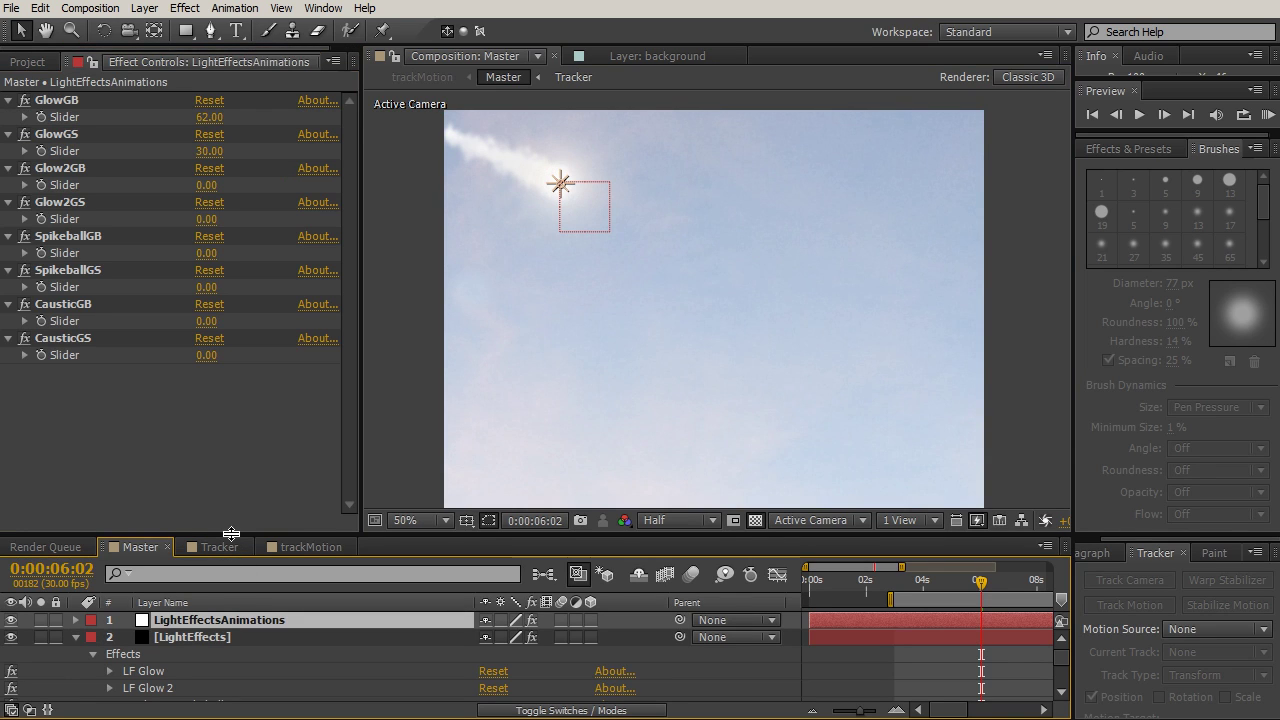
# Step: Test GlowGB at 80 and Glow2GB at 50 across frames, then reset all four glow sliders to zero
pyautogui.moveTo(197, 122); pyautogui.dragTo(215, 155)
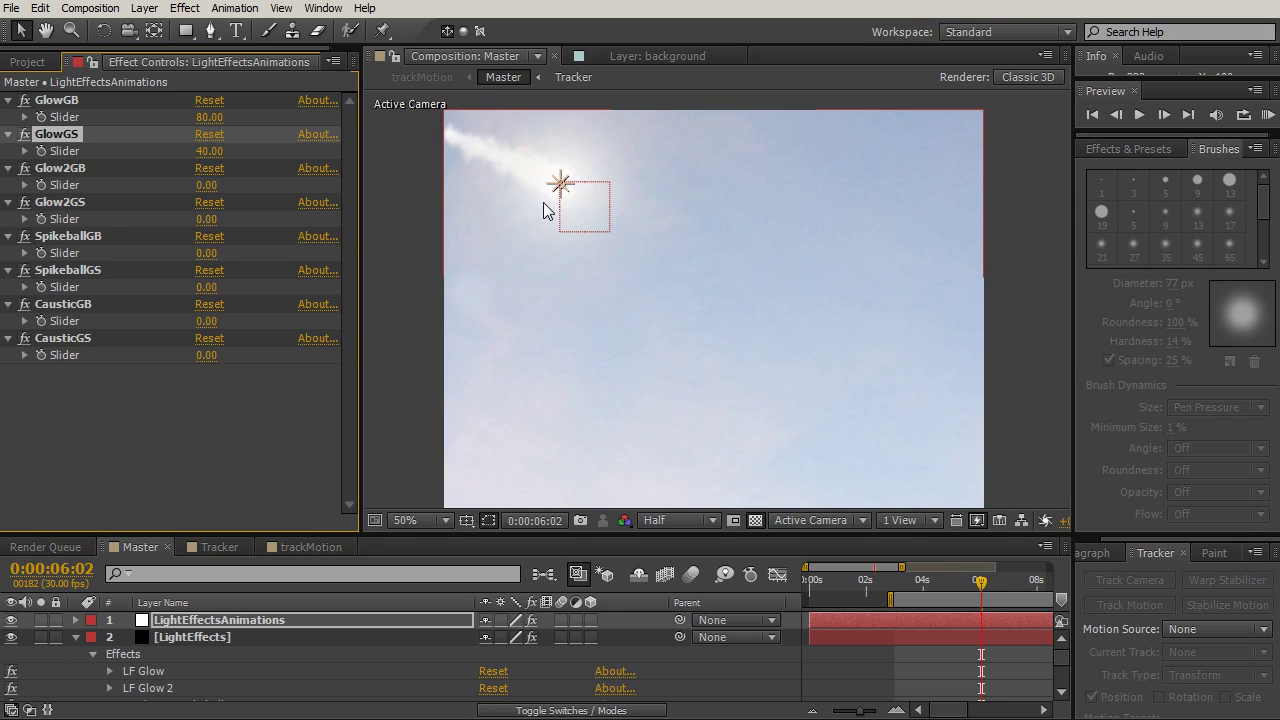
pyautogui.moveTo(980, 582); pyautogui.dragTo(1022, 583)
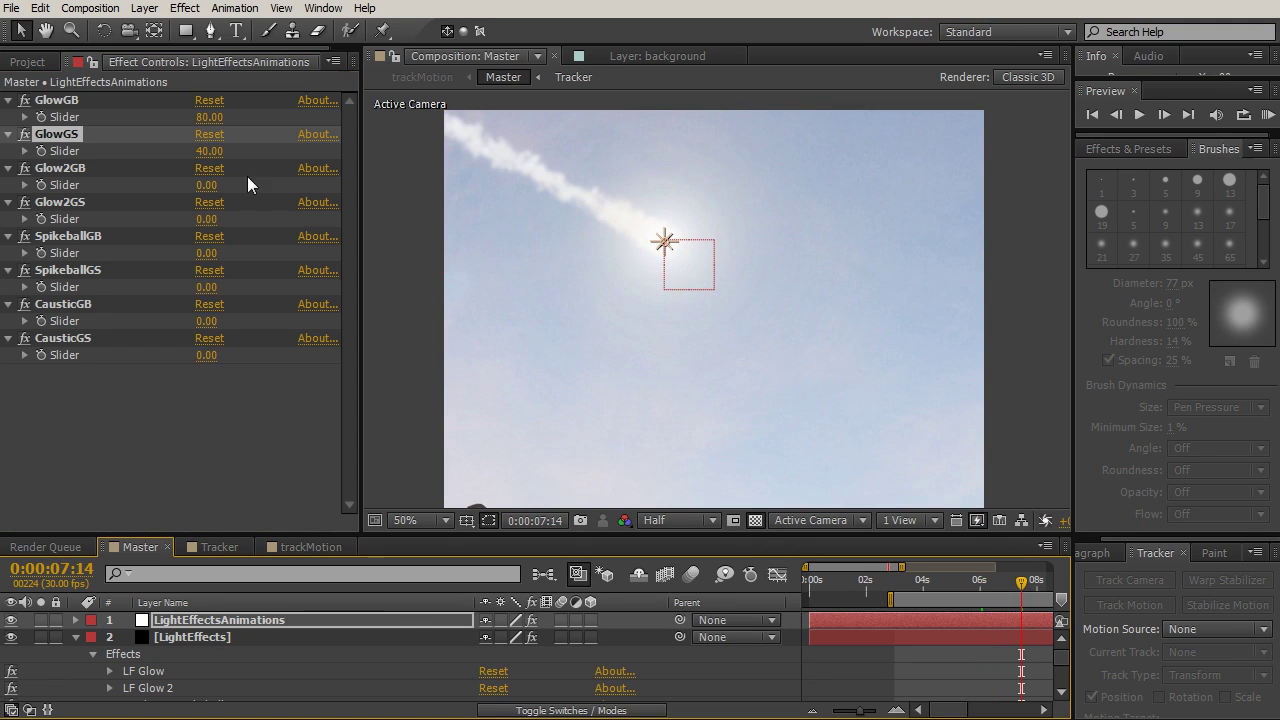
pyautogui.click(210, 134)
pyautogui.click(209, 100)
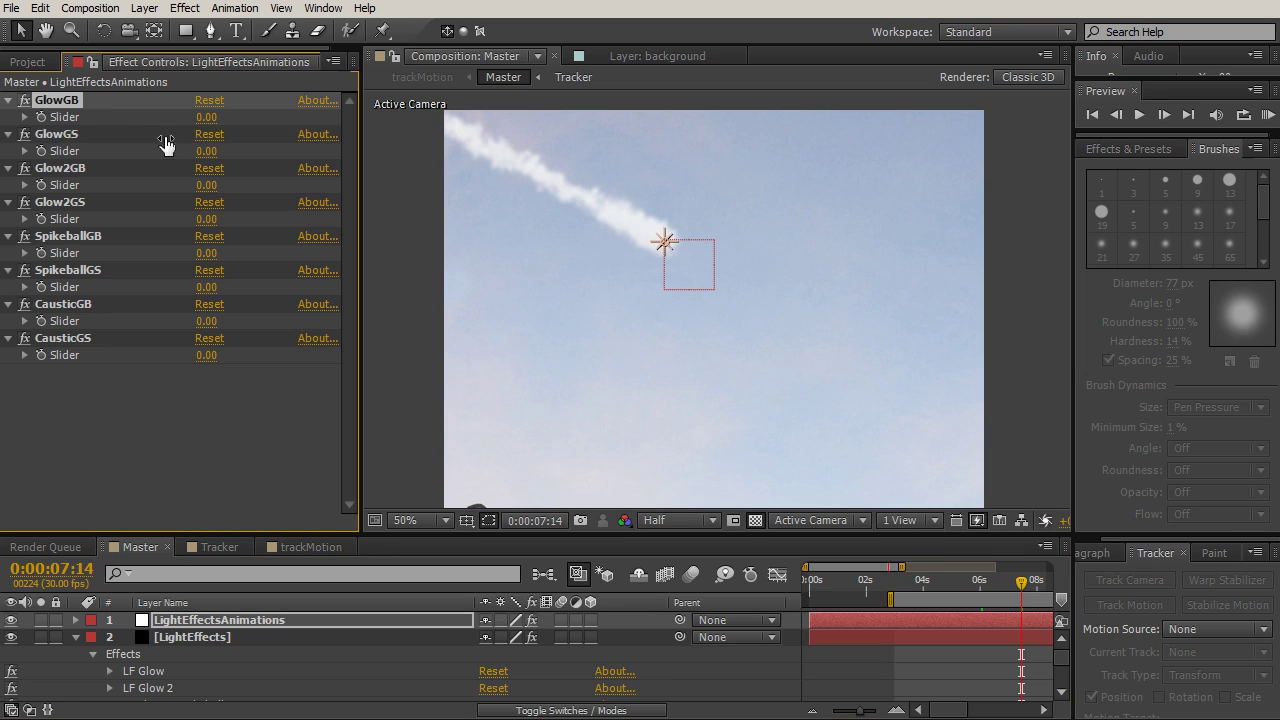
pyautogui.moveTo(206, 185)
pyautogui.mouseDown()
pyautogui.moveTo(254, 194)
pyautogui.moveTo(201, 224)
pyautogui.moveTo(223, 194)
pyautogui.mouseUp()
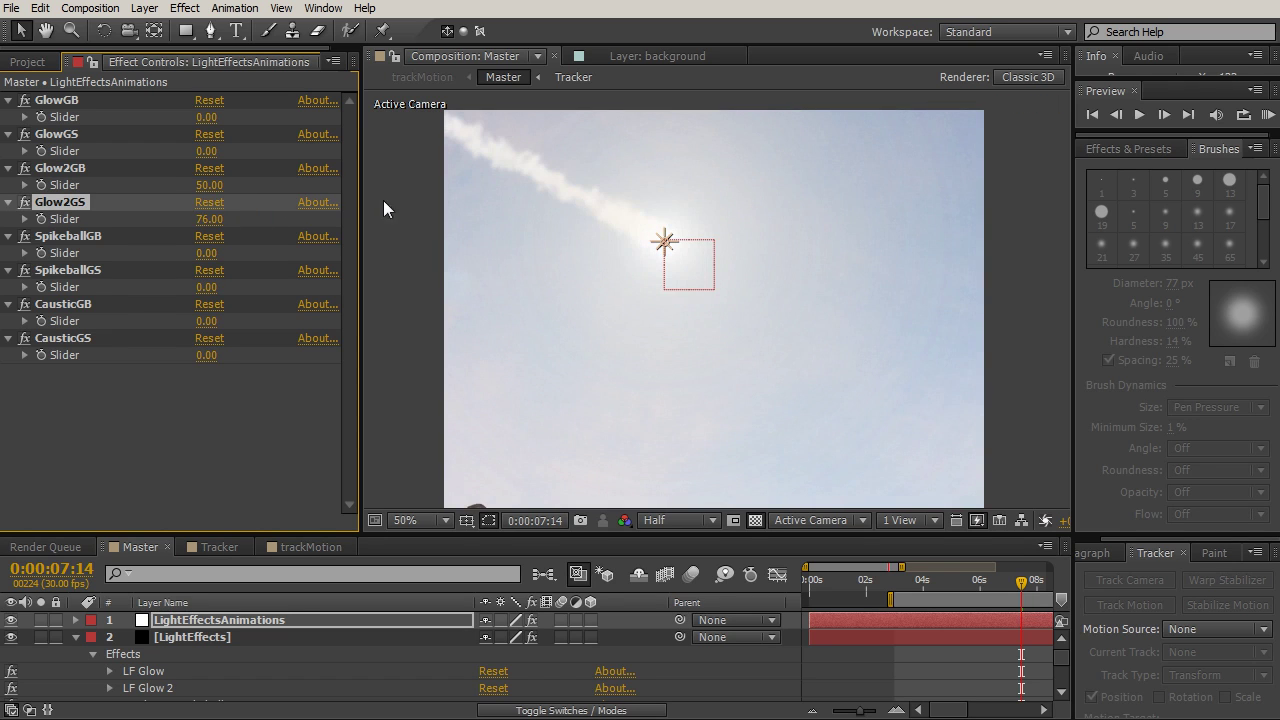
pyautogui.moveTo(949, 588); pyautogui.dragTo(1017, 588)
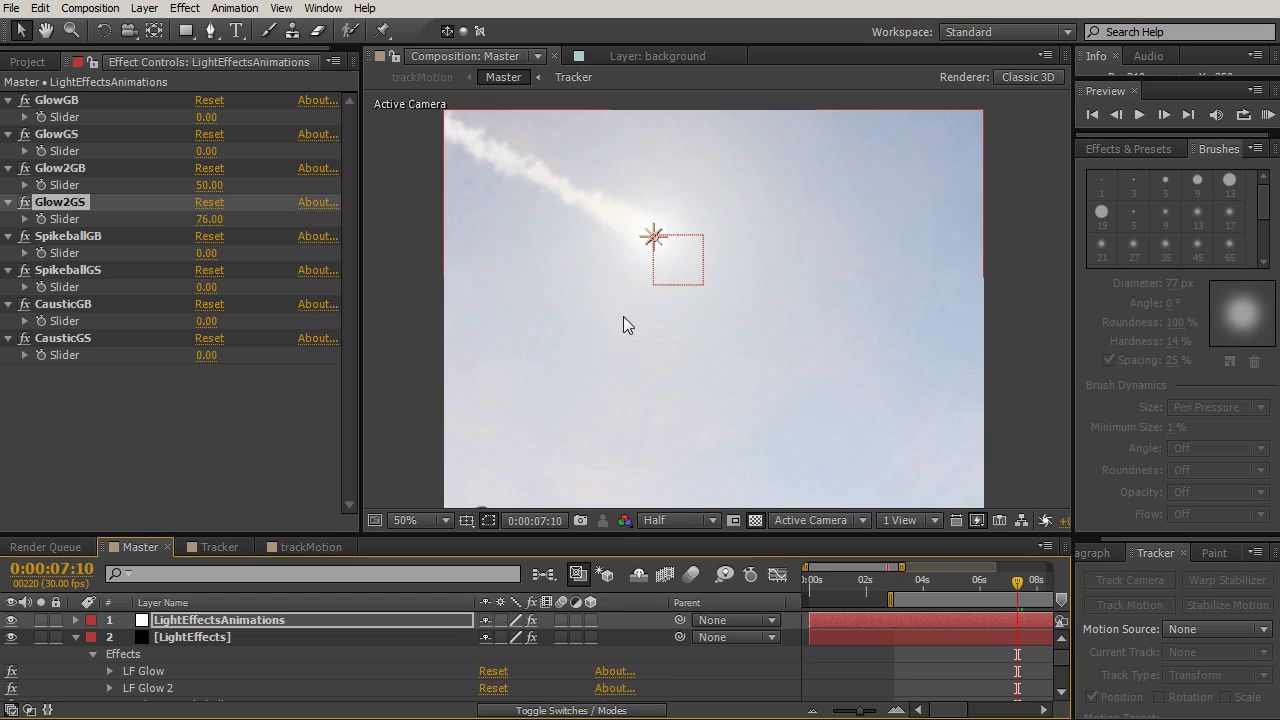
pyautogui.click(211, 202)
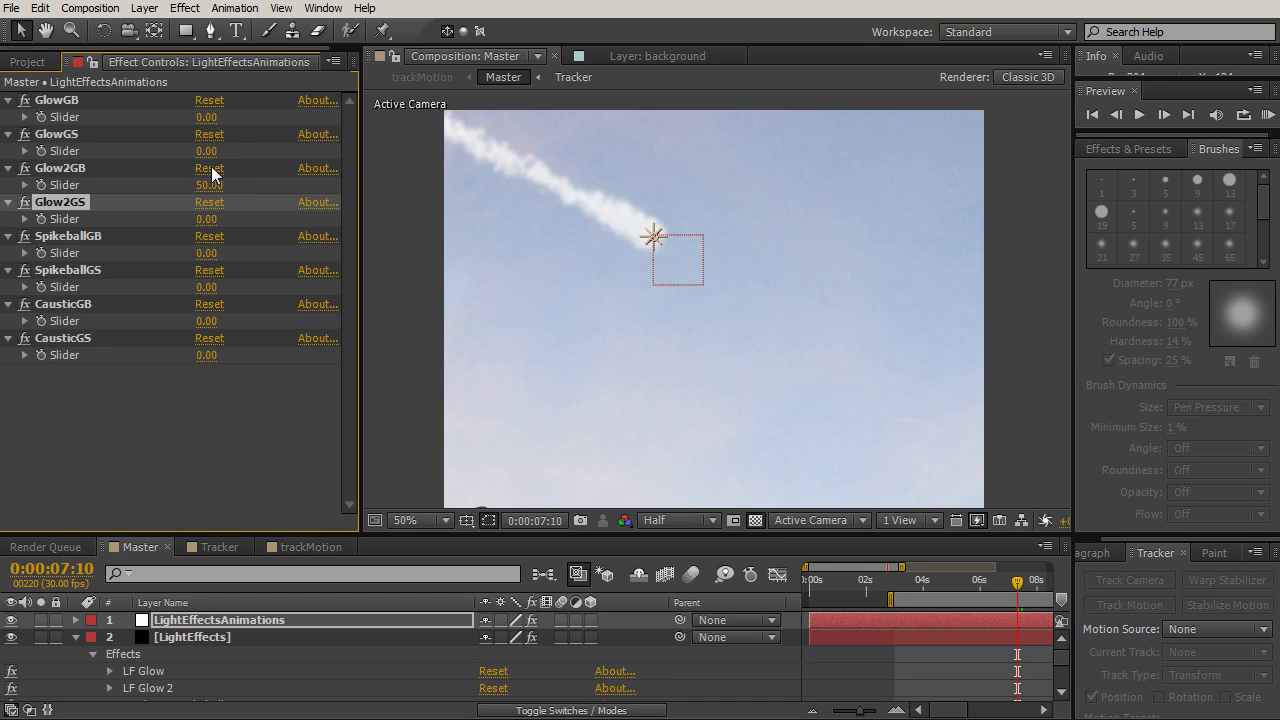
pyautogui.click(210, 168)
# Step: Test SpikeballGB up to 126 with SpikeballGS raised, preview the flare, then zero both
pyautogui.moveTo(202, 258); pyautogui.dragTo(287, 255)
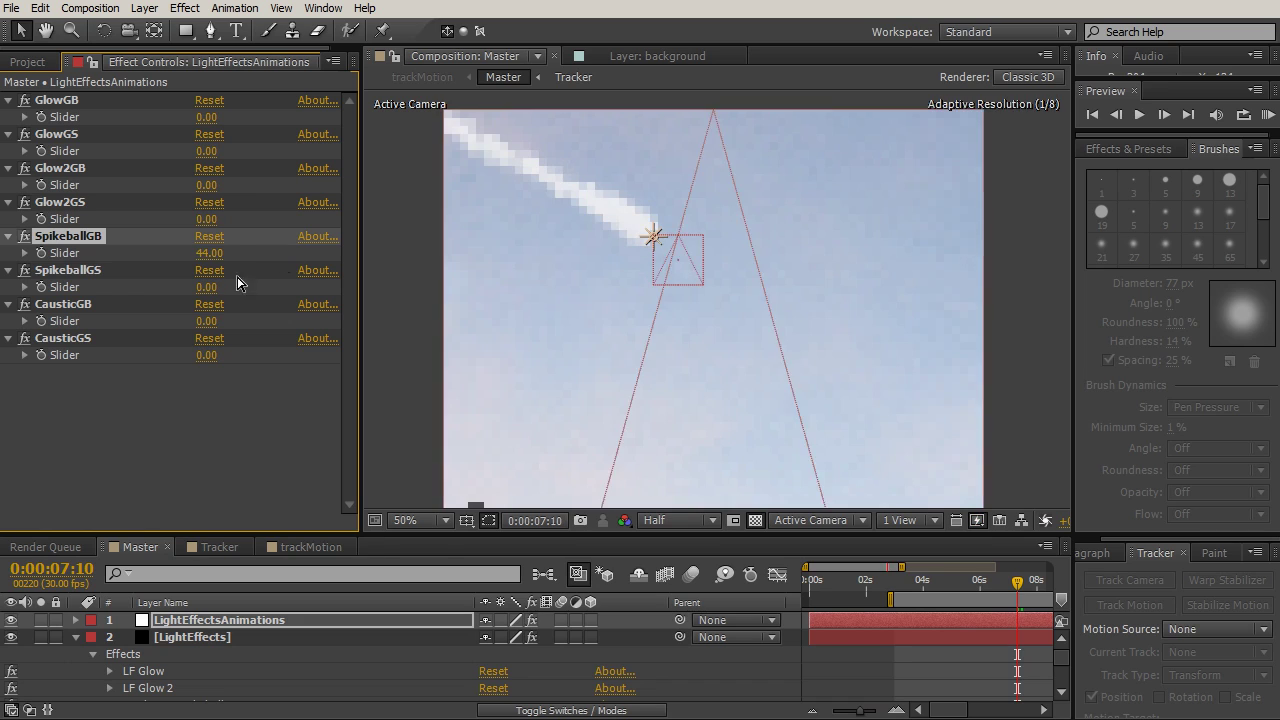
pyautogui.moveTo(210, 287); pyautogui.dragTo(306, 286)
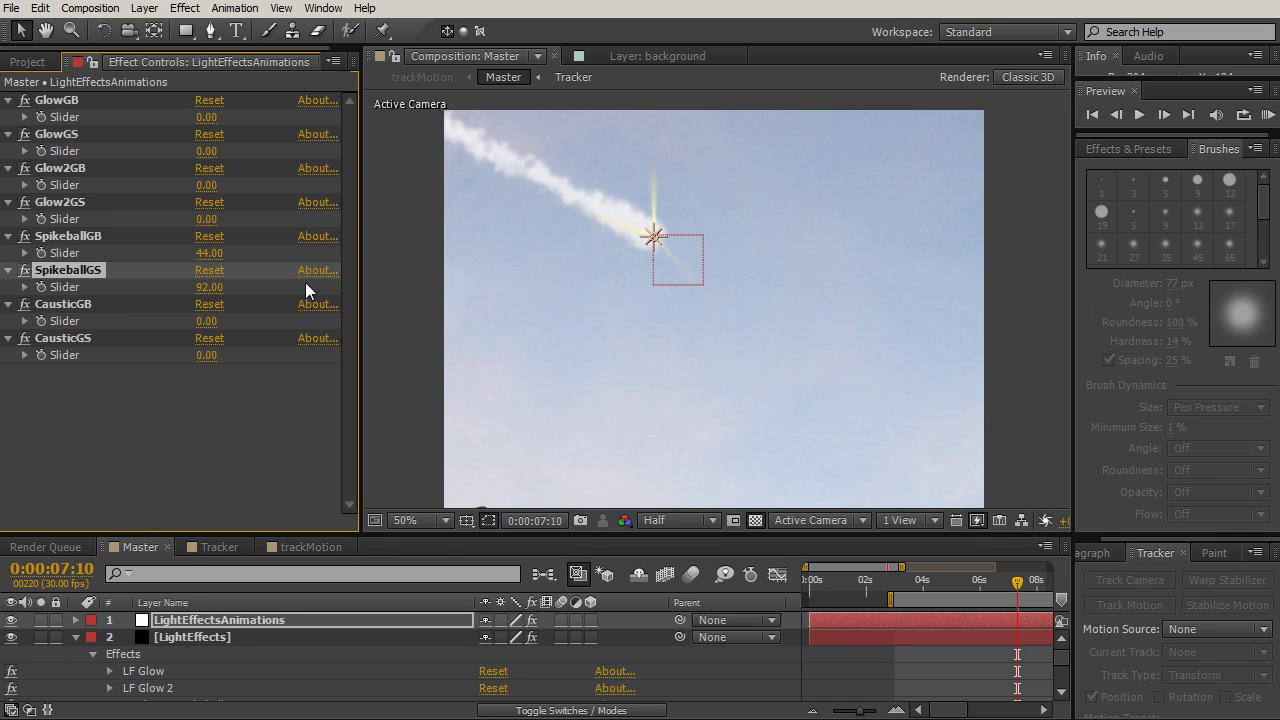
pyautogui.moveTo(210, 253); pyautogui.dragTo(292, 253)
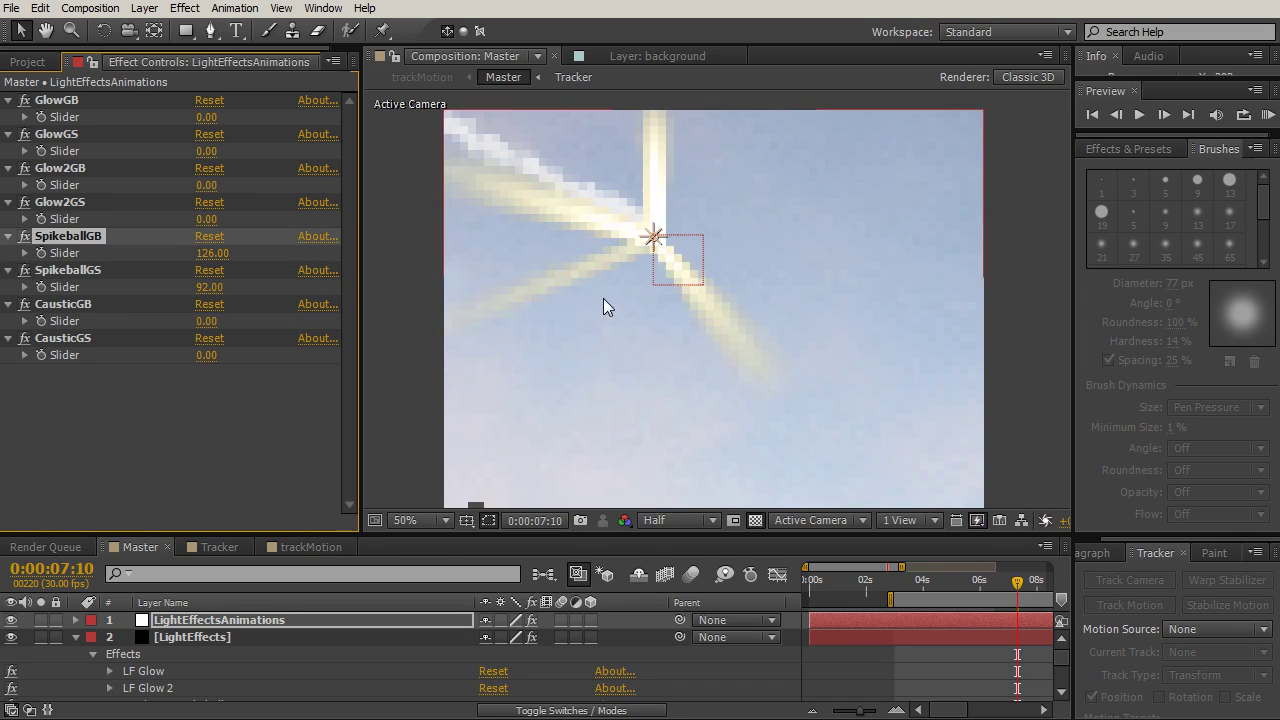
pyautogui.moveTo(933, 586); pyautogui.dragTo(999, 580)
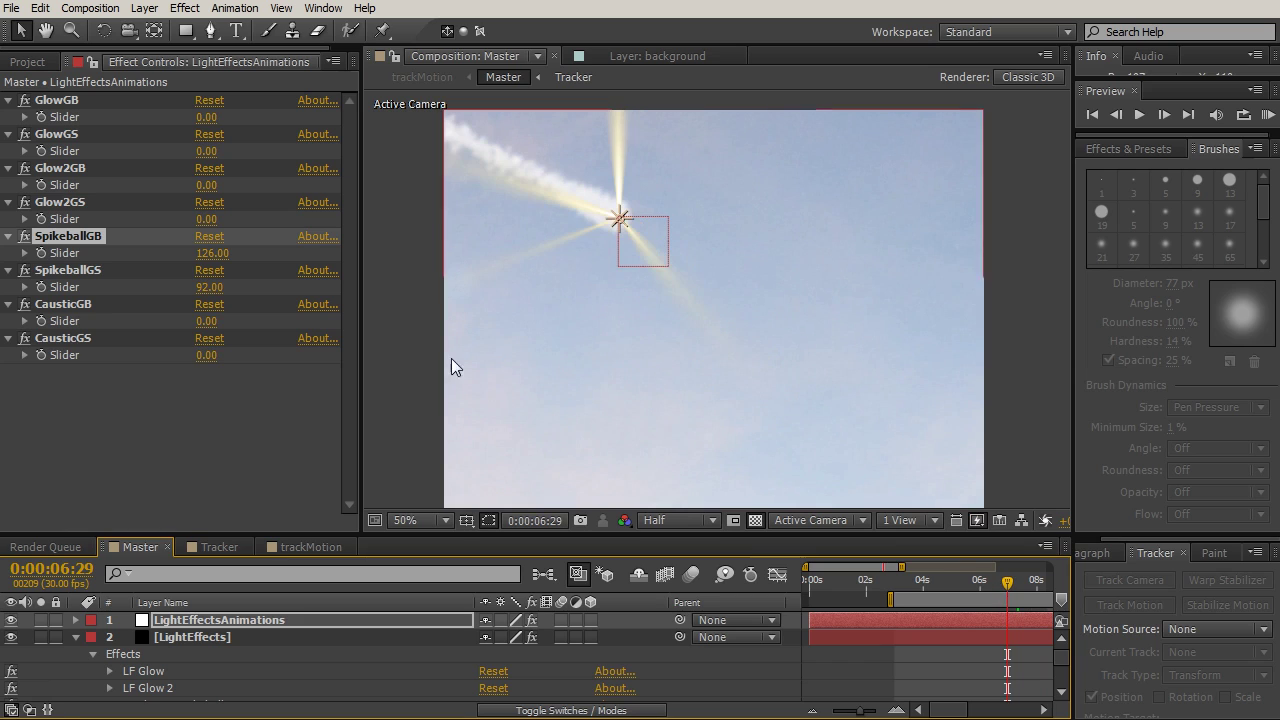
pyautogui.click(209, 237)
pyautogui.click(215, 271)
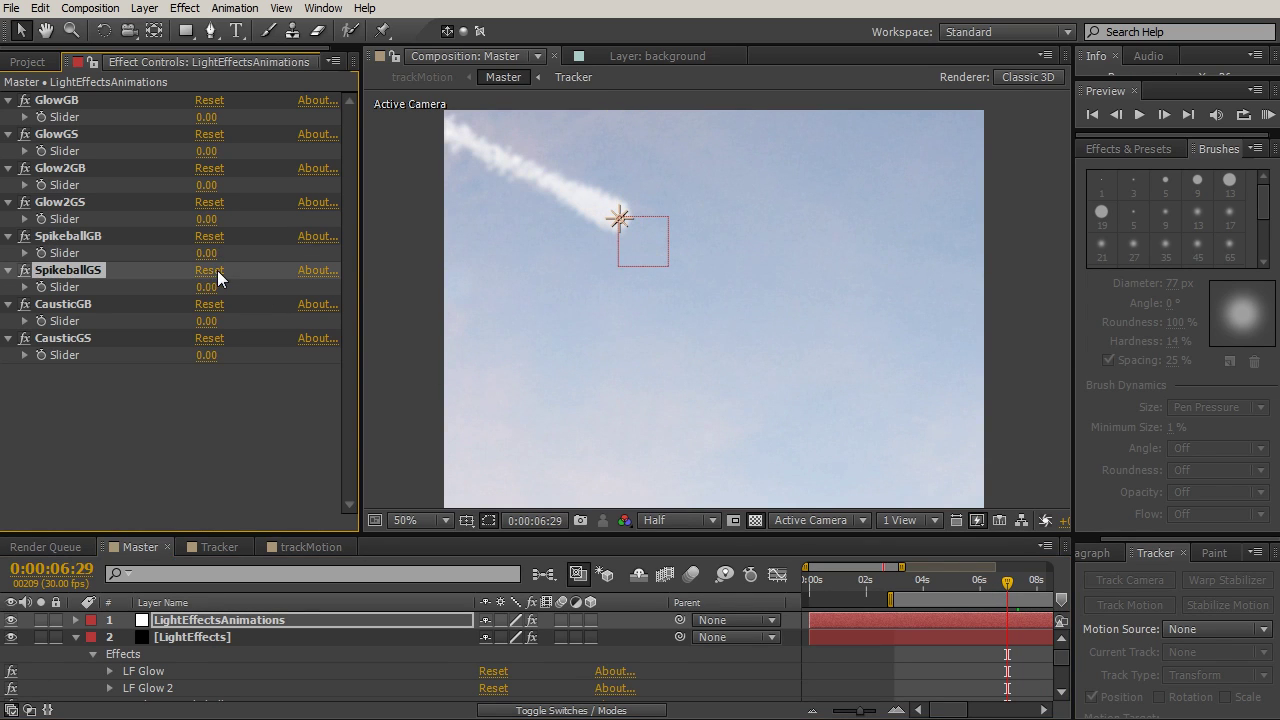
# Step: Raise CausticGB to 116 and CausticGS to 168, and pan the view to reveal the house
pyautogui.moveTo(209, 320); pyautogui.dragTo(325, 320)
pyautogui.moveTo(213, 355); pyautogui.dragTo(372, 350)
pyautogui.press('h')
pyautogui.moveTo(732, 379); pyautogui.dragTo(628, 185)
# Step: Zoom out to the full frame and set CausticGB to 132 and CausticGS to 112
pyautogui.press('v')
pyautogui.press(',')
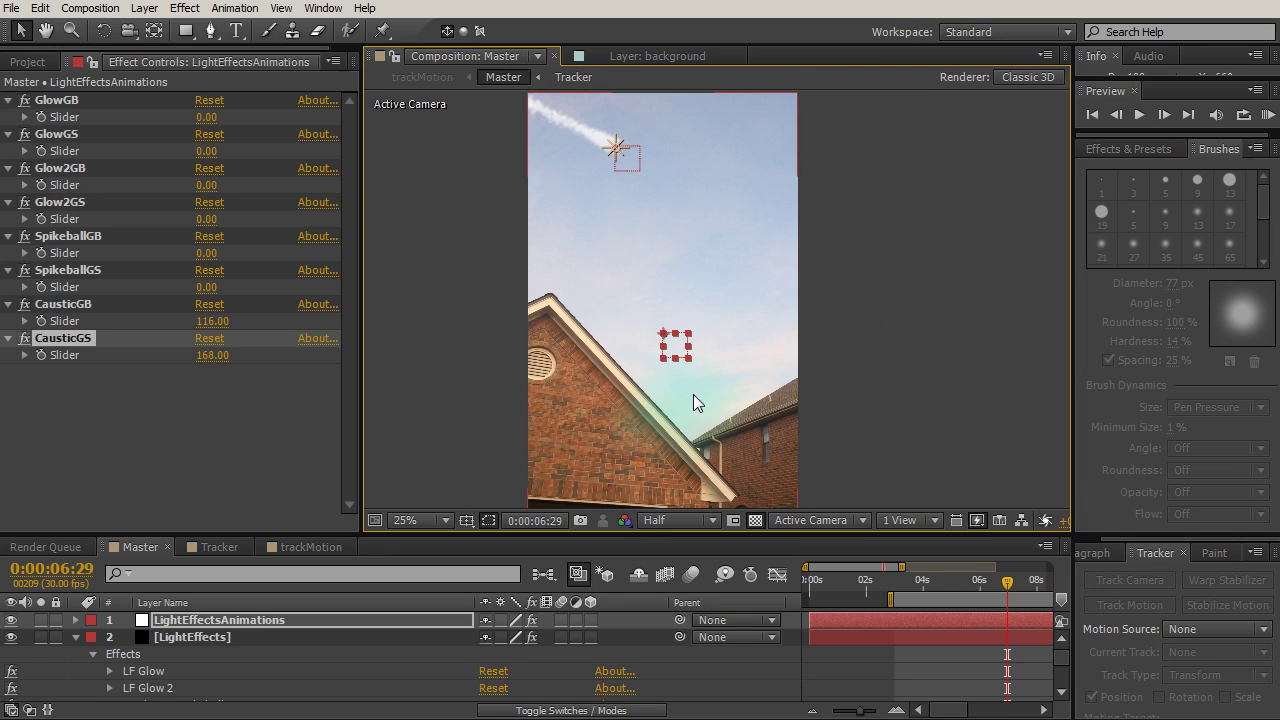
pyautogui.click(209, 338)
pyautogui.click(211, 304)
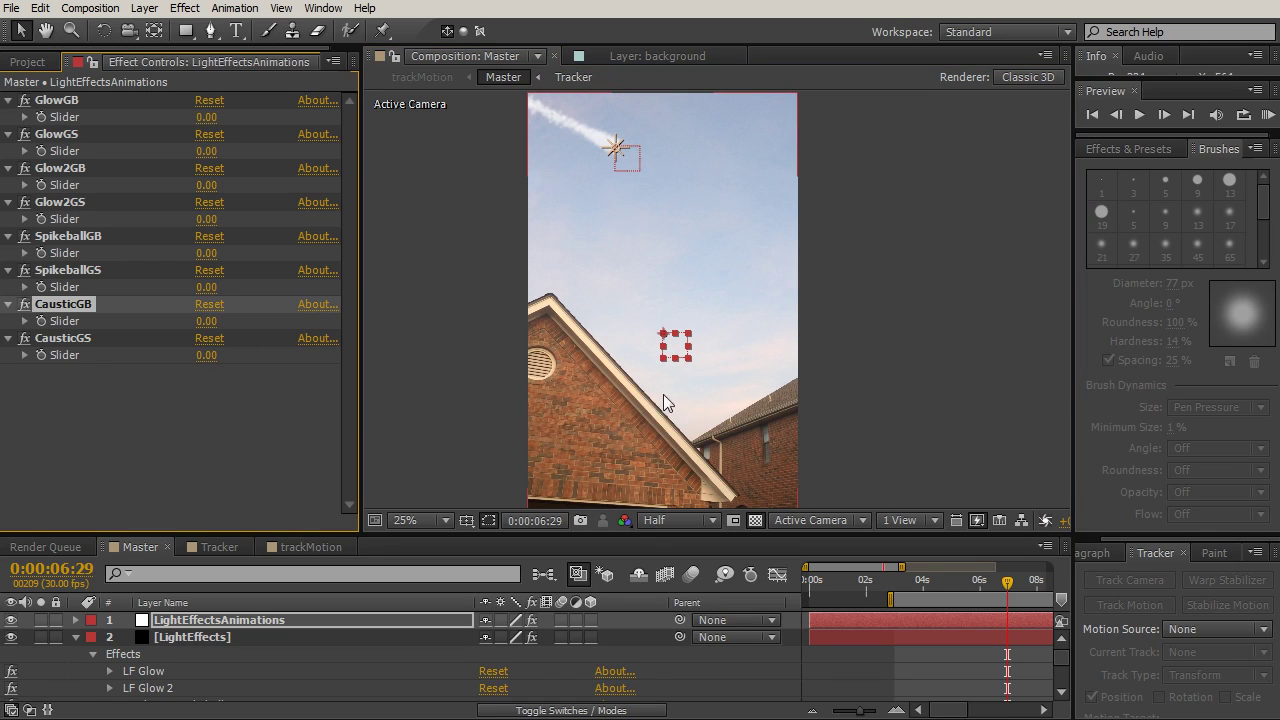
pyautogui.moveTo(241, 355); pyautogui.dragTo(339, 355)
pyautogui.moveTo(253, 321); pyautogui.dragTo(287, 338)
pyautogui.moveTo(210, 355); pyautogui.dragTo(225, 355)
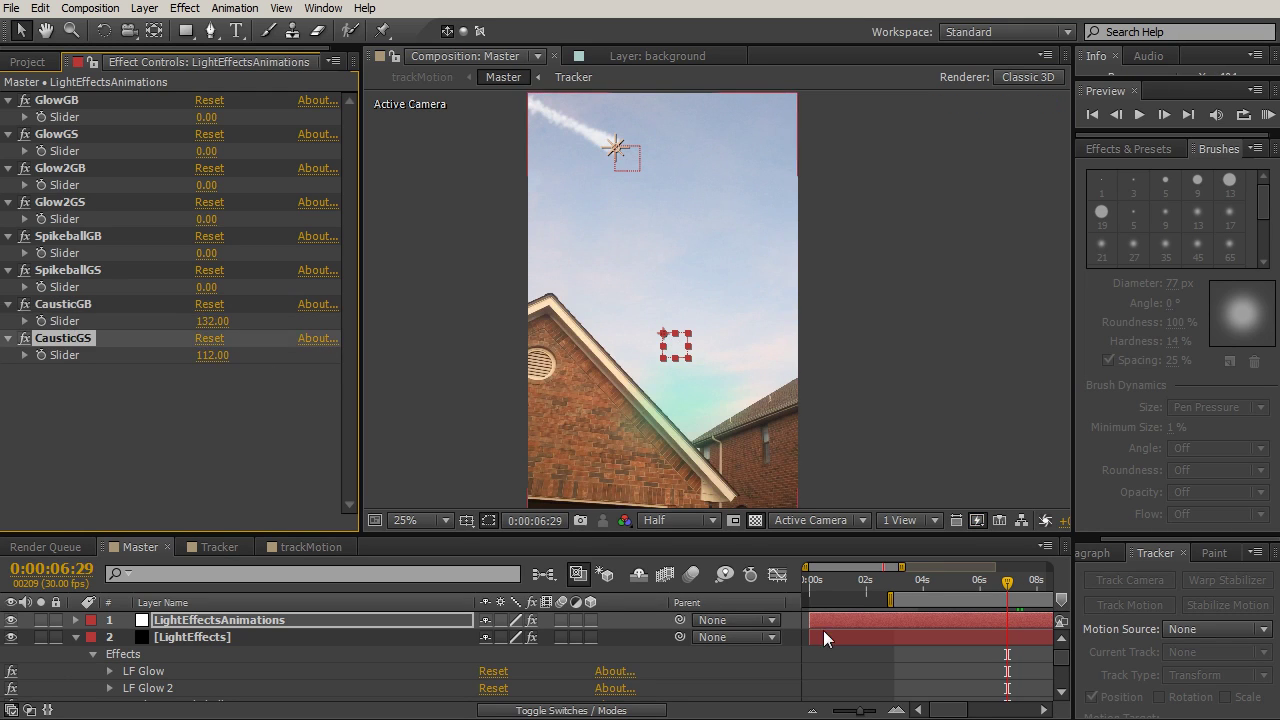
# Step: Preview the caustic flare through the shot to 0:00:07:15, then reset CausticGB and CausticGS to zero
pyautogui.moveTo(985, 586); pyautogui.dragTo(1050, 588)
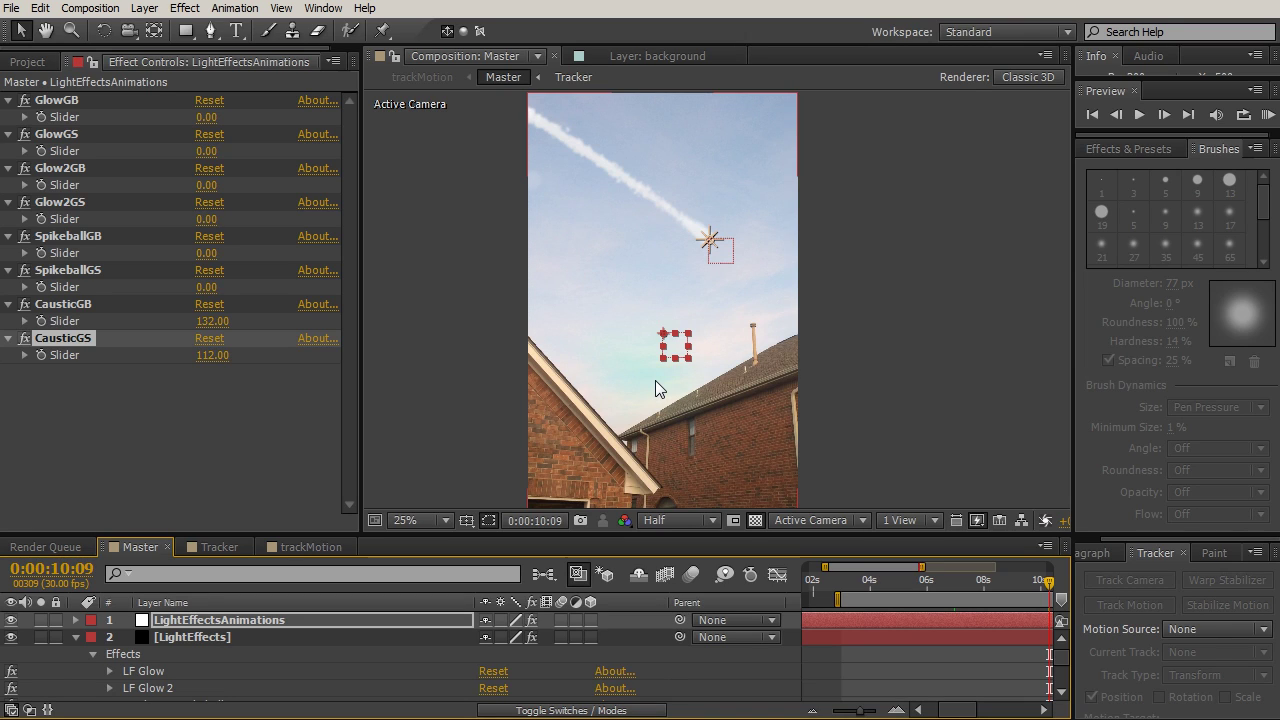
pyautogui.moveTo(917, 580); pyautogui.dragTo(1003, 578)
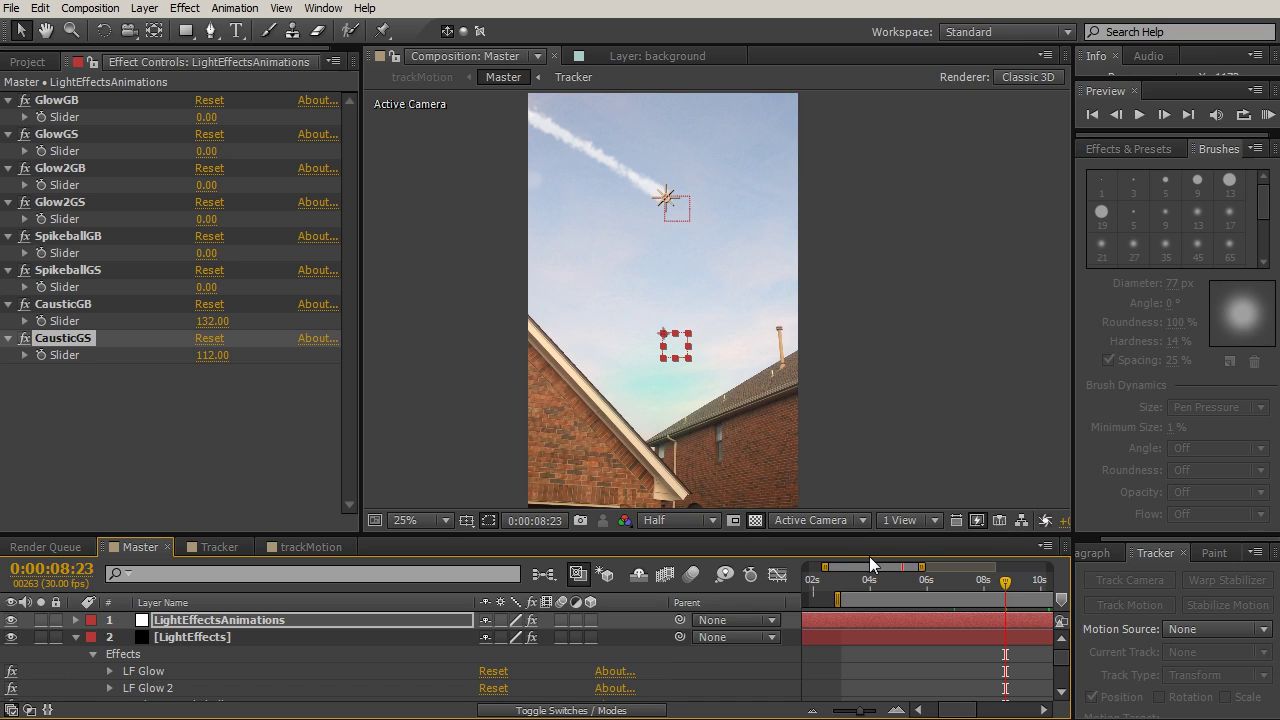
pyautogui.moveTo(883, 580); pyautogui.dragTo(967, 580)
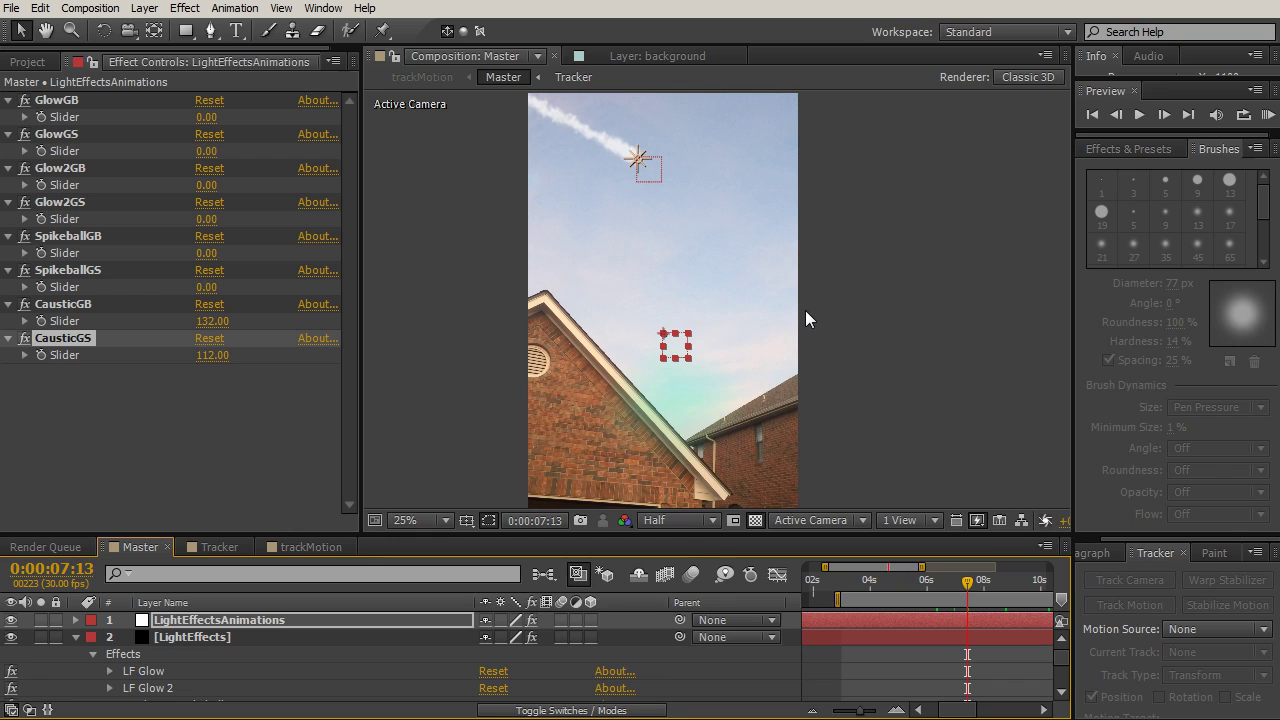
pyautogui.moveTo(919, 588); pyautogui.dragTo(969, 580)
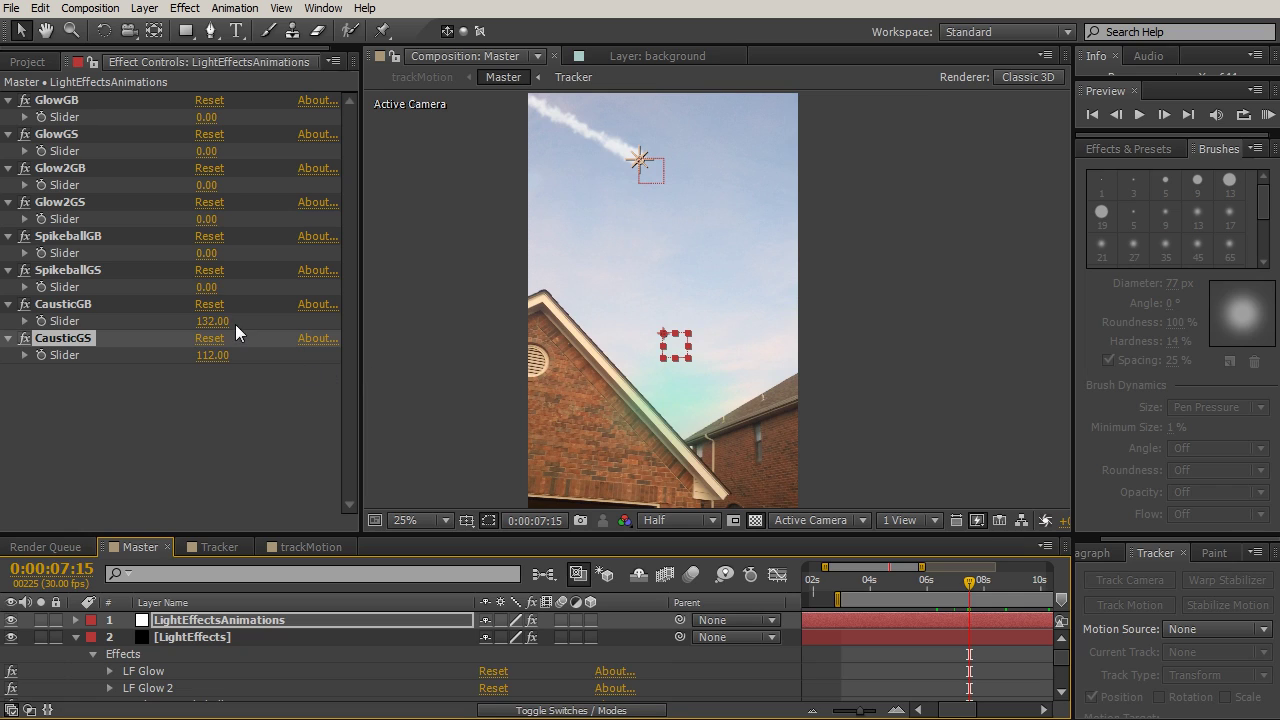
pyautogui.click(209, 304)
pyautogui.click(209, 338)
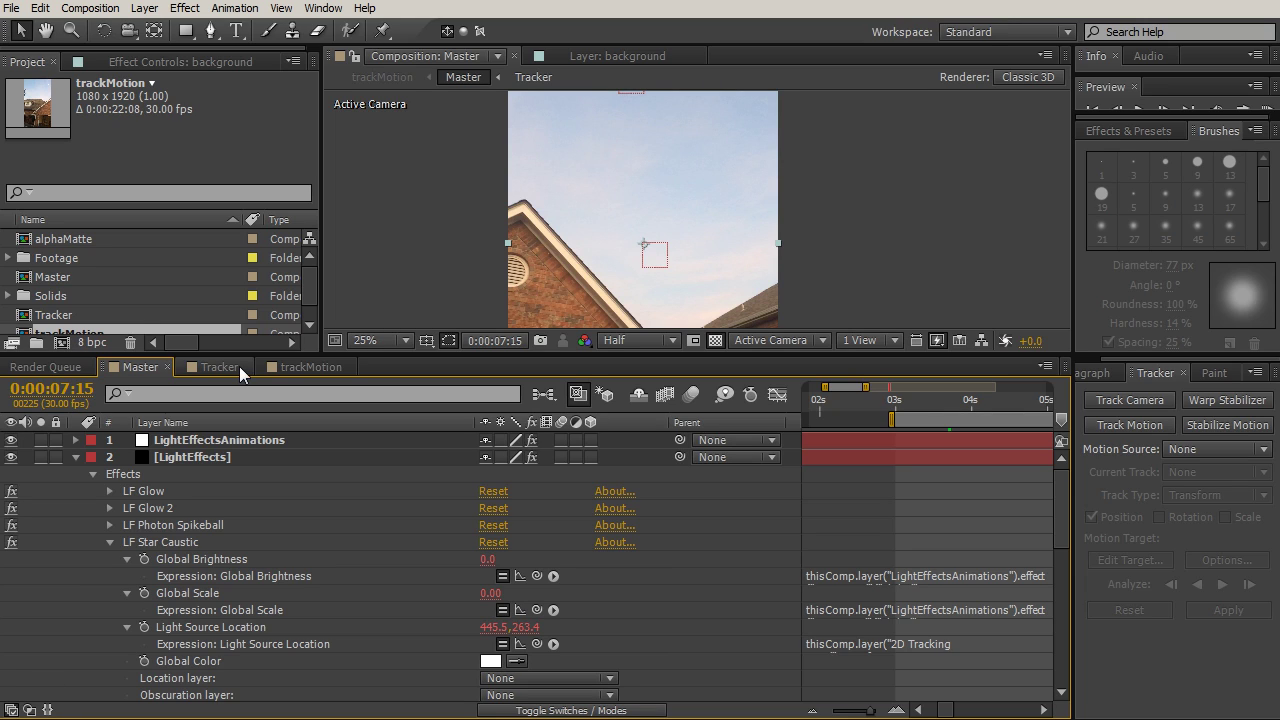
# Step: Select LightEffectsAnimations, collapse LightEffects, show its effect sliders, and enlarge the viewer and timeline
pyautogui.click(141, 445)
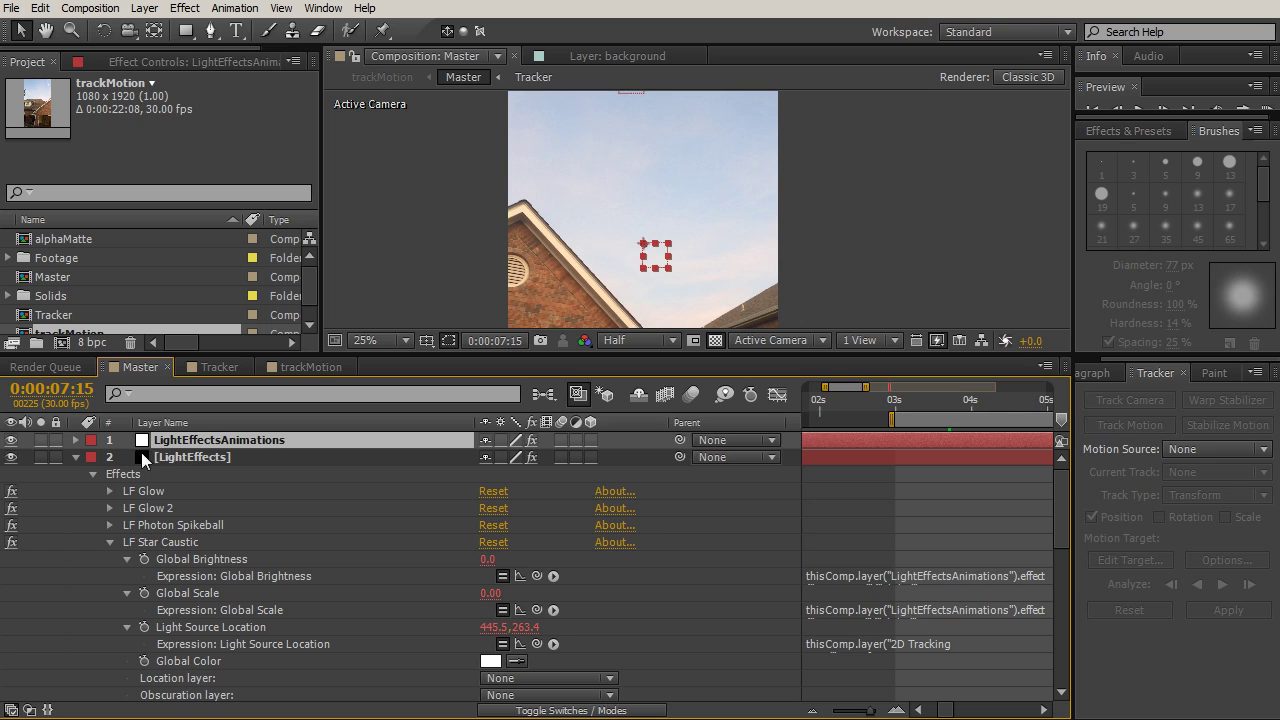
pyautogui.click(76, 458)
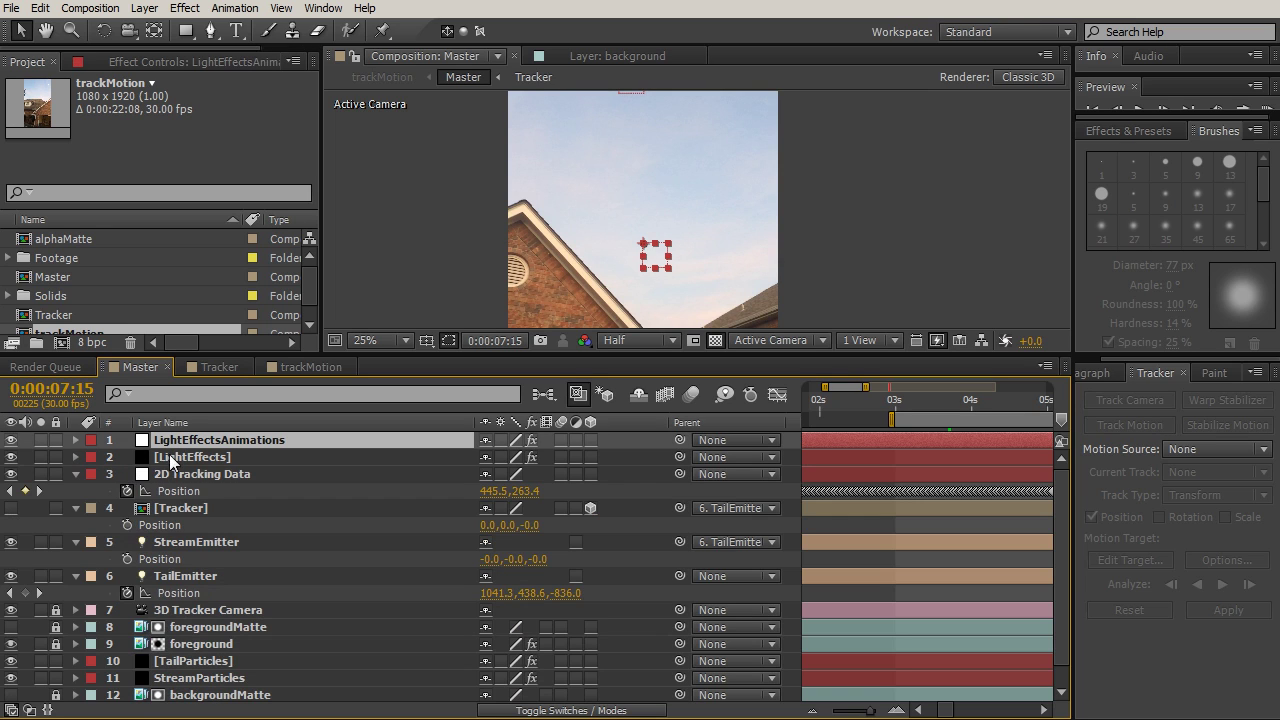
pyautogui.click(159, 61)
pyautogui.moveTo(450, 352); pyautogui.dragTo(437, 481)
pyautogui.moveTo(1071, 570); pyautogui.dragTo(1242, 550)
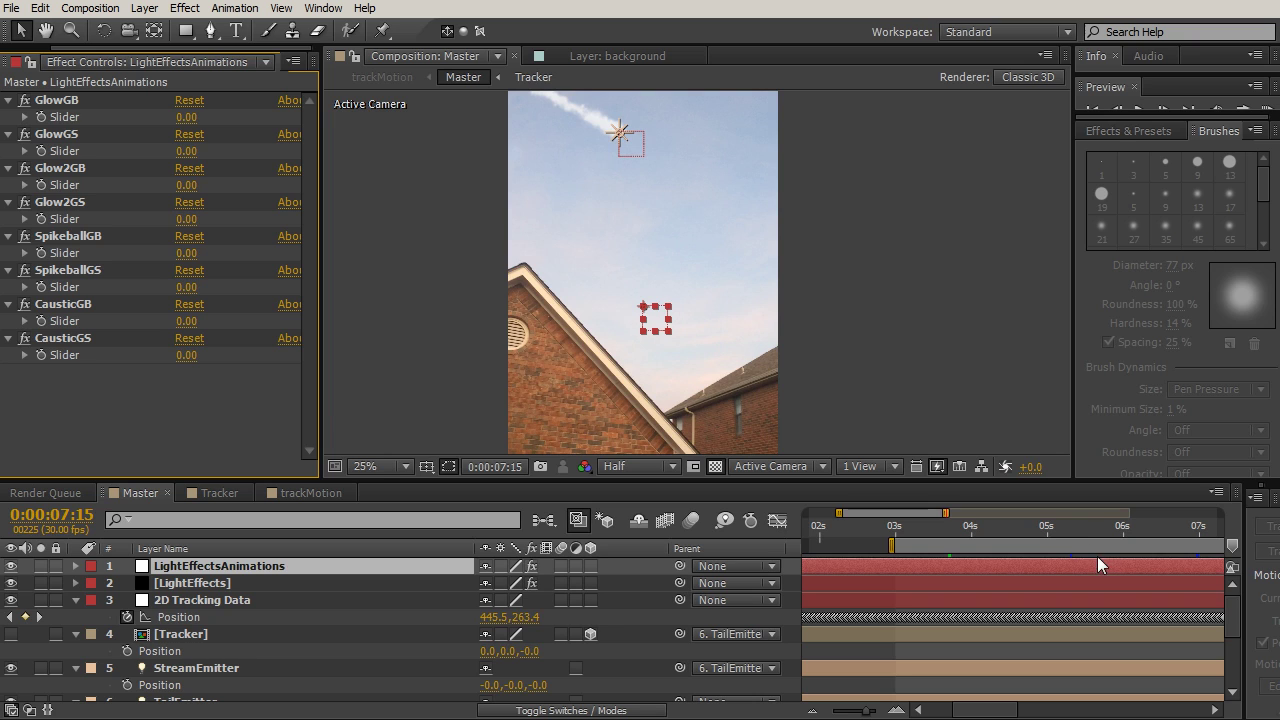
# Step: Scrub the timeline forward to 0:00:13:29, stepping back ten frames once, where the rocket reaches the roof
pyautogui.moveTo(1091, 530); pyautogui.dragTo(1207, 530)
pyautogui.moveTo(985, 711); pyautogui.dragTo(1025, 713)
pyautogui.moveTo(998, 528); pyautogui.dragTo(1107, 526)
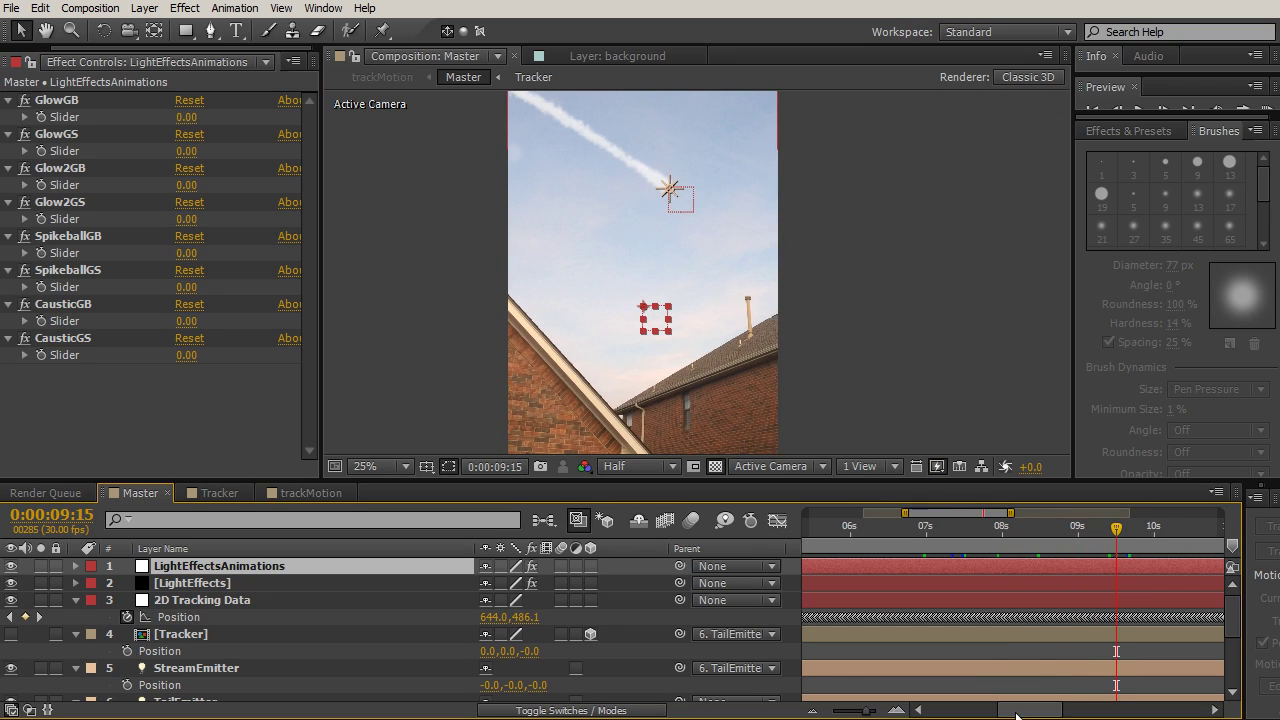
pyautogui.moveTo(1030, 709); pyautogui.dragTo(1085, 709)
pyautogui.click(897, 528)
pyautogui.moveTo(897, 528); pyautogui.dragTo(1032, 530)
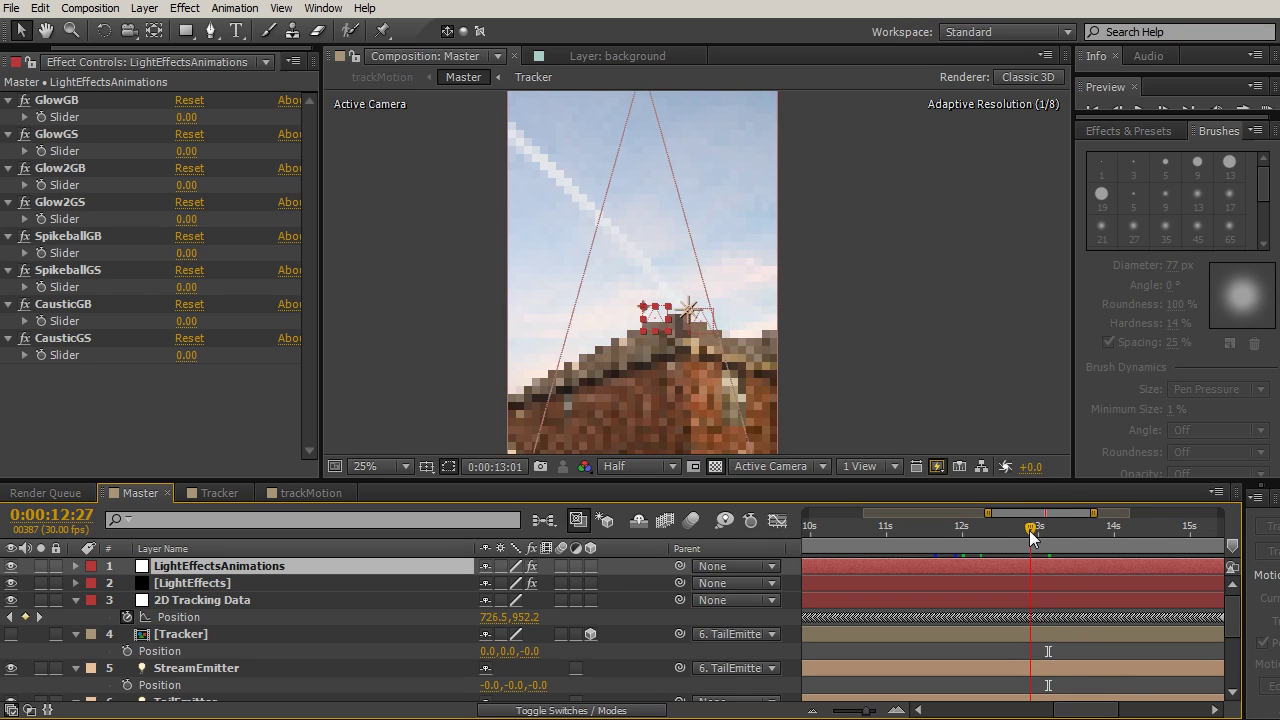
pyautogui.hotkey('shift', 'pageup')
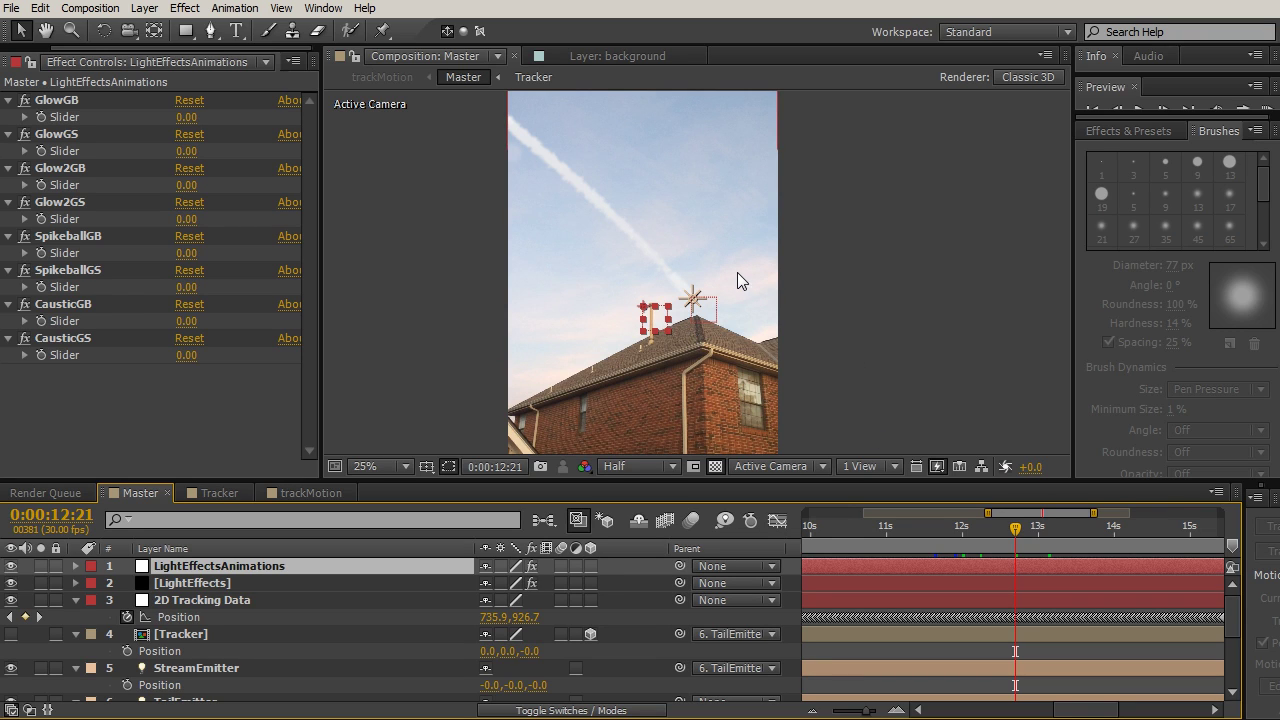
pyautogui.moveTo(1025, 526); pyautogui.dragTo(1112, 526)
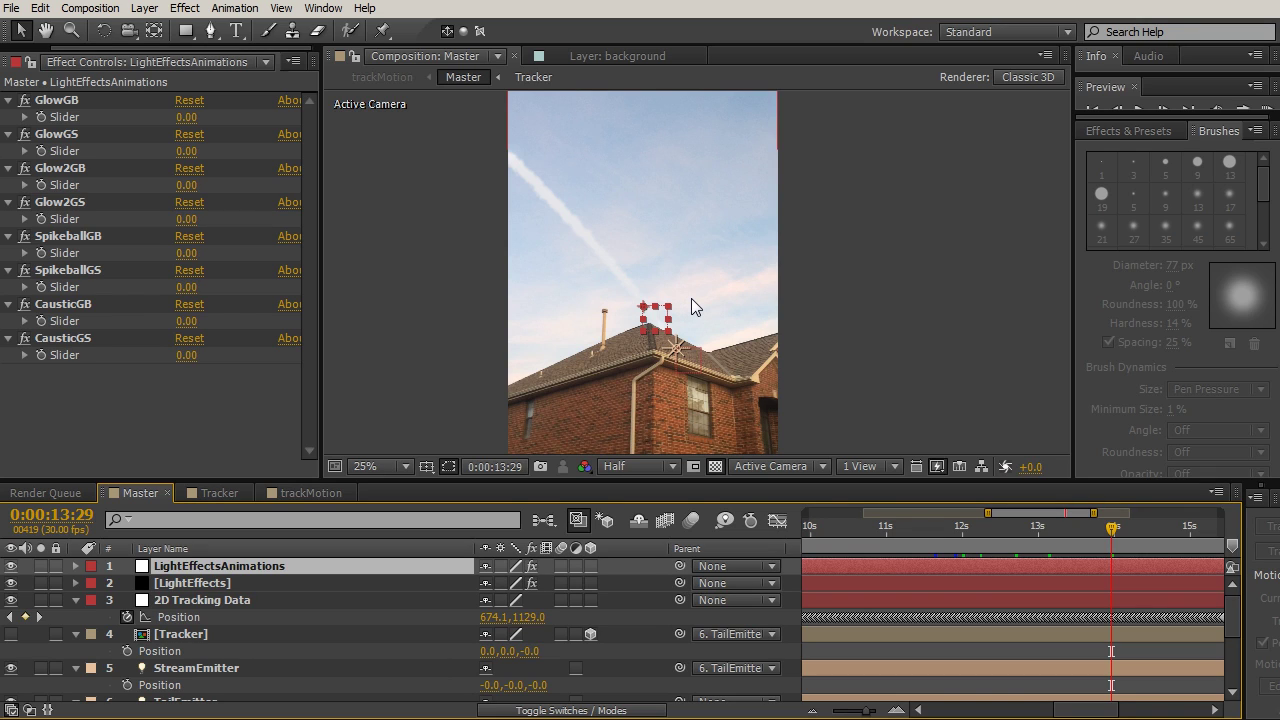
# Step: At 0:00:12:26, set the GlowGB slider to 18
pyautogui.click(1029, 524)
pyautogui.click(76, 99)
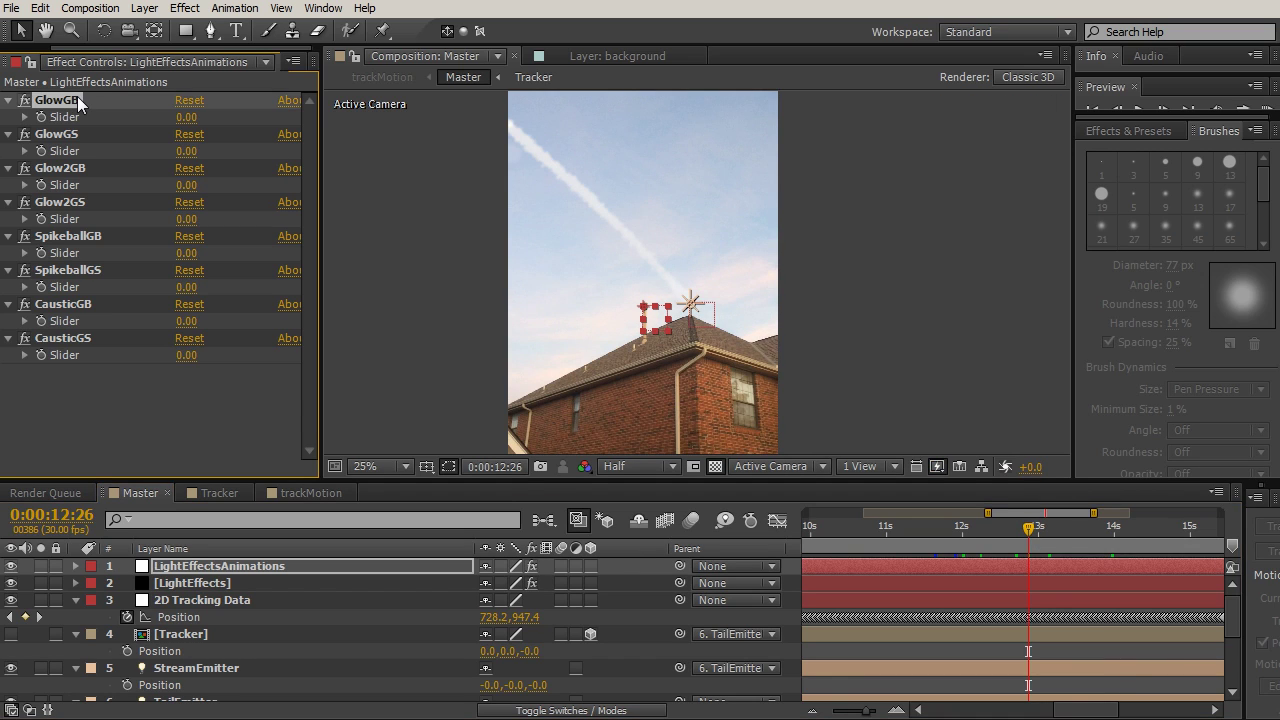
pyautogui.click(186, 117)
pyautogui.write('18')
pyautogui.press('Return')
# Step: Scrub GlowGS up to 152 and GlowGB to 108, then select the LightEffects layer
pyautogui.moveTo(190, 150); pyautogui.dragTo(229, 121)
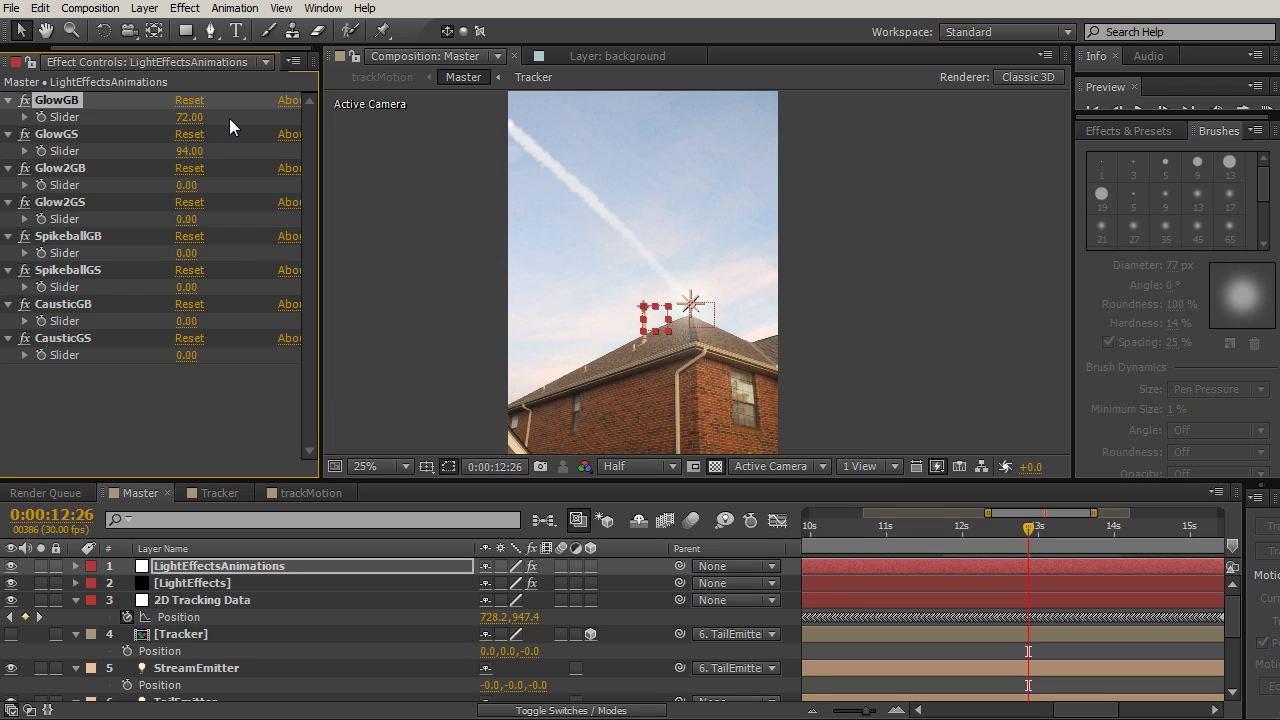
pyautogui.moveTo(197, 148); pyautogui.dragTo(245, 149)
pyautogui.moveTo(185, 118); pyautogui.dragTo(222, 119)
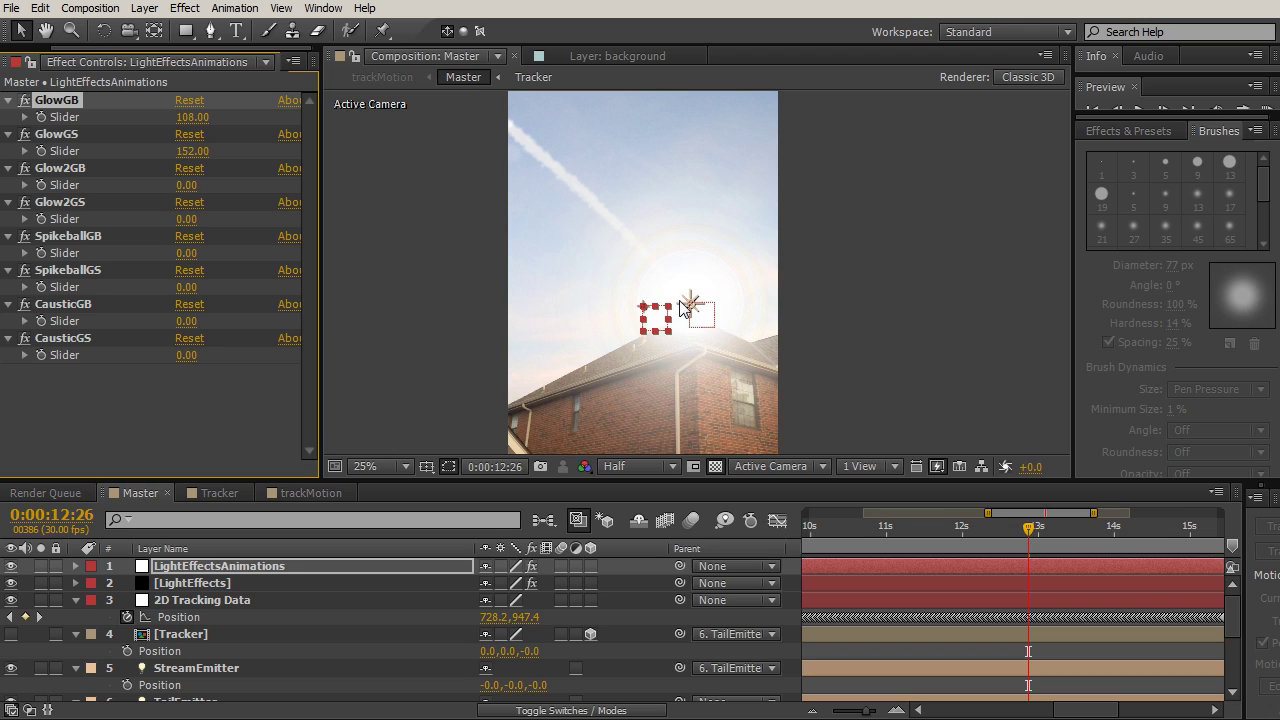
pyautogui.click(210, 584)
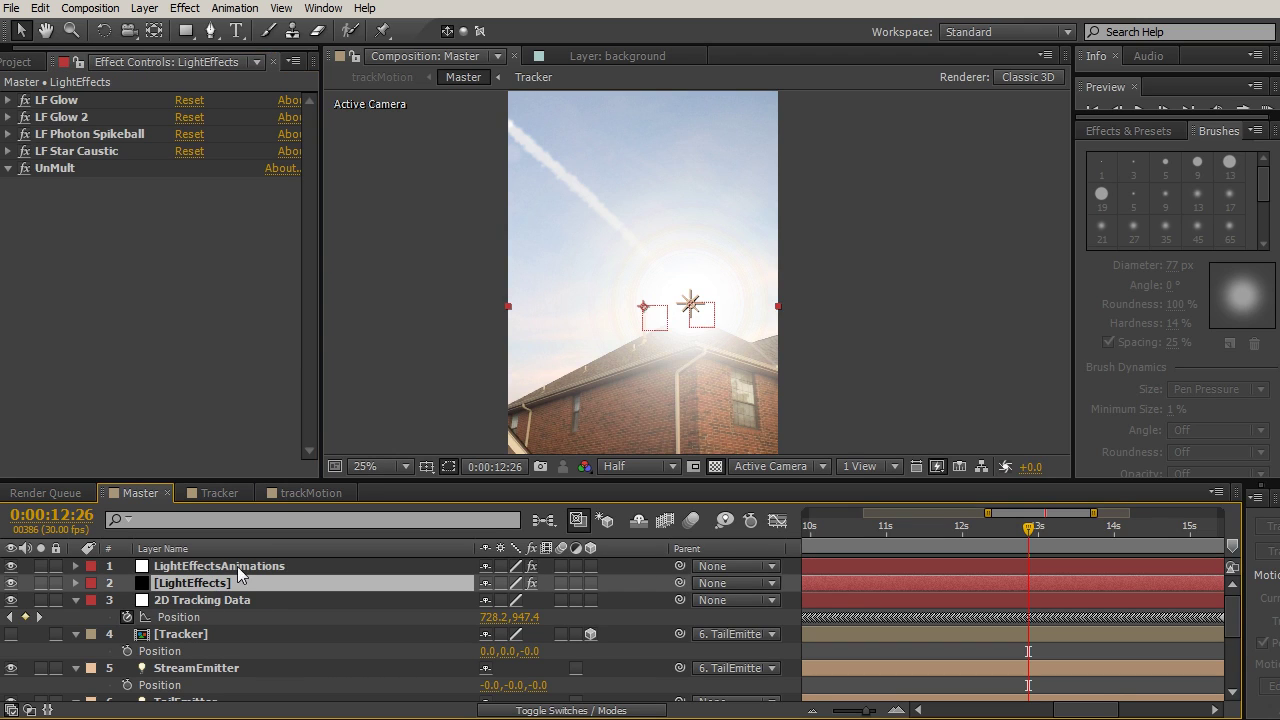
# Step: Move LightEffects below the foreground layer and resize panels to give the preview more room
pyautogui.moveTo(277, 486); pyautogui.dragTo(250, 343)
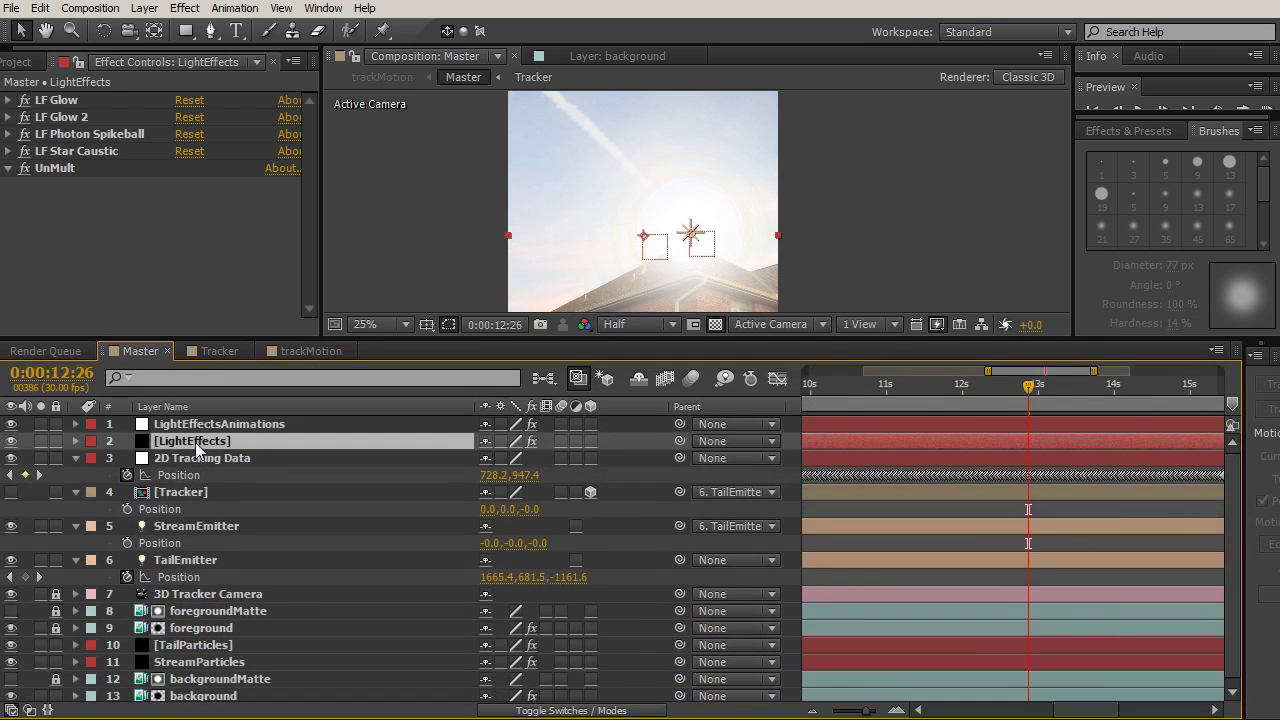
pyautogui.moveTo(203, 604)
pyautogui.mouseDown()
pyautogui.moveTo(206, 705)
pyautogui.moveTo(202, 628)
pyautogui.mouseUp()
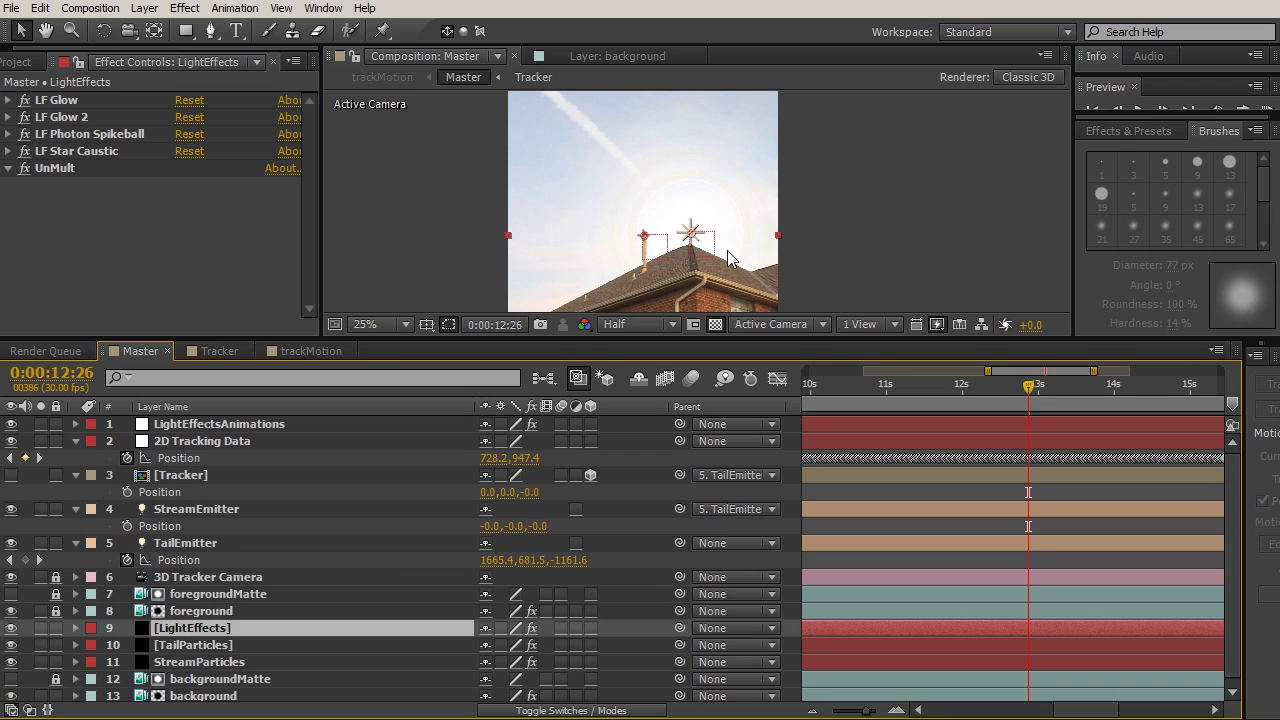
pyautogui.moveTo(591, 338); pyautogui.dragTo(565, 468)
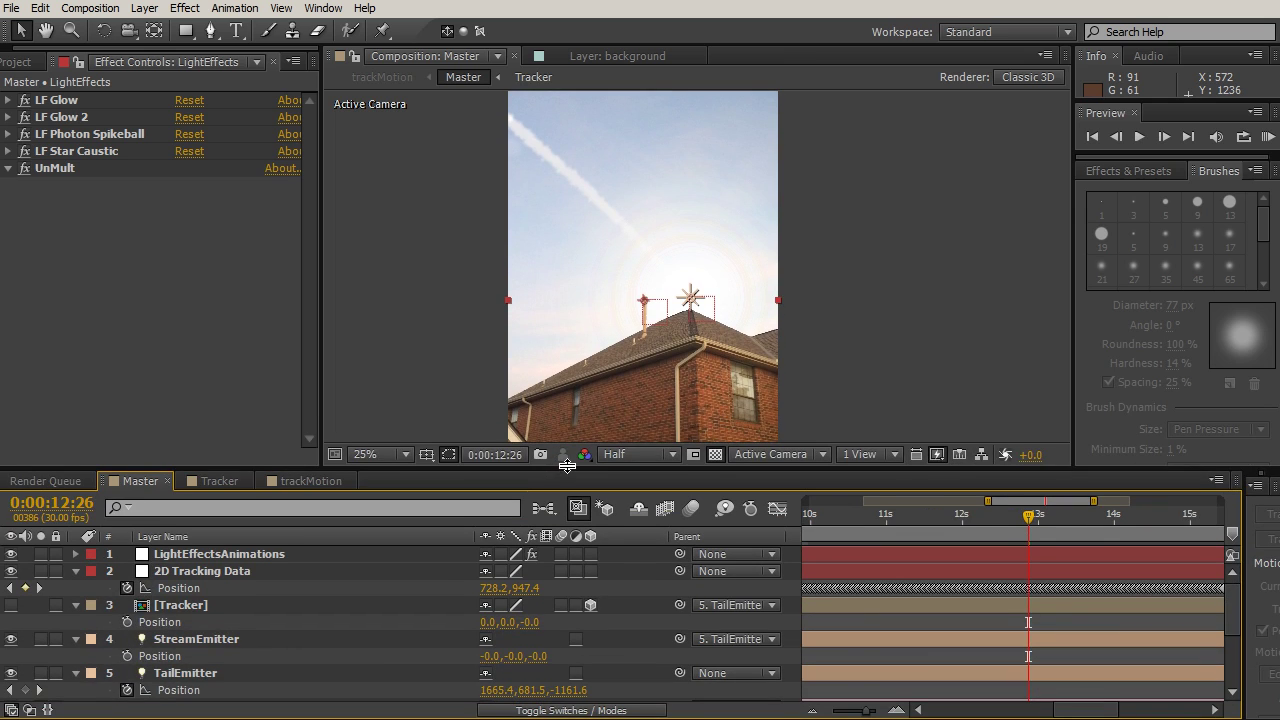
# Step: Zoom the preview to 100%, pan it slightly, and show the Project panel
pyautogui.press('.')
pyautogui.press('.')
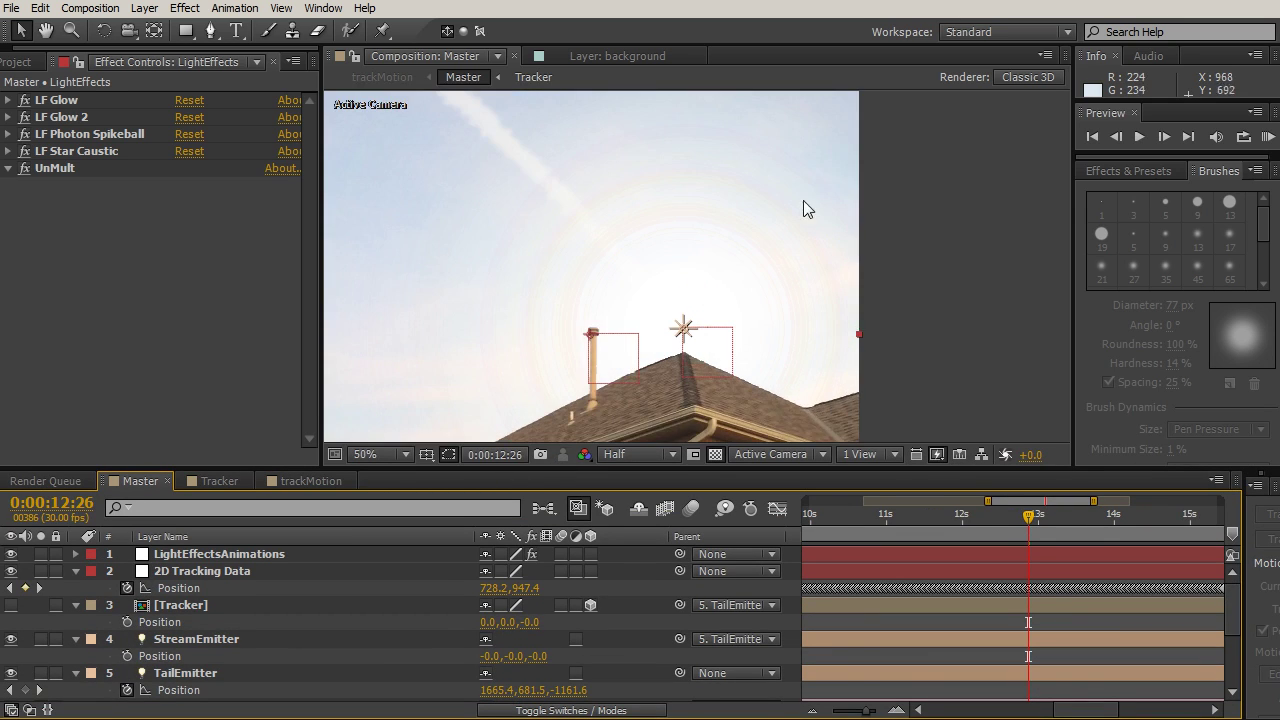
pyautogui.moveTo(746, 220); pyautogui.dragTo(711, 237)
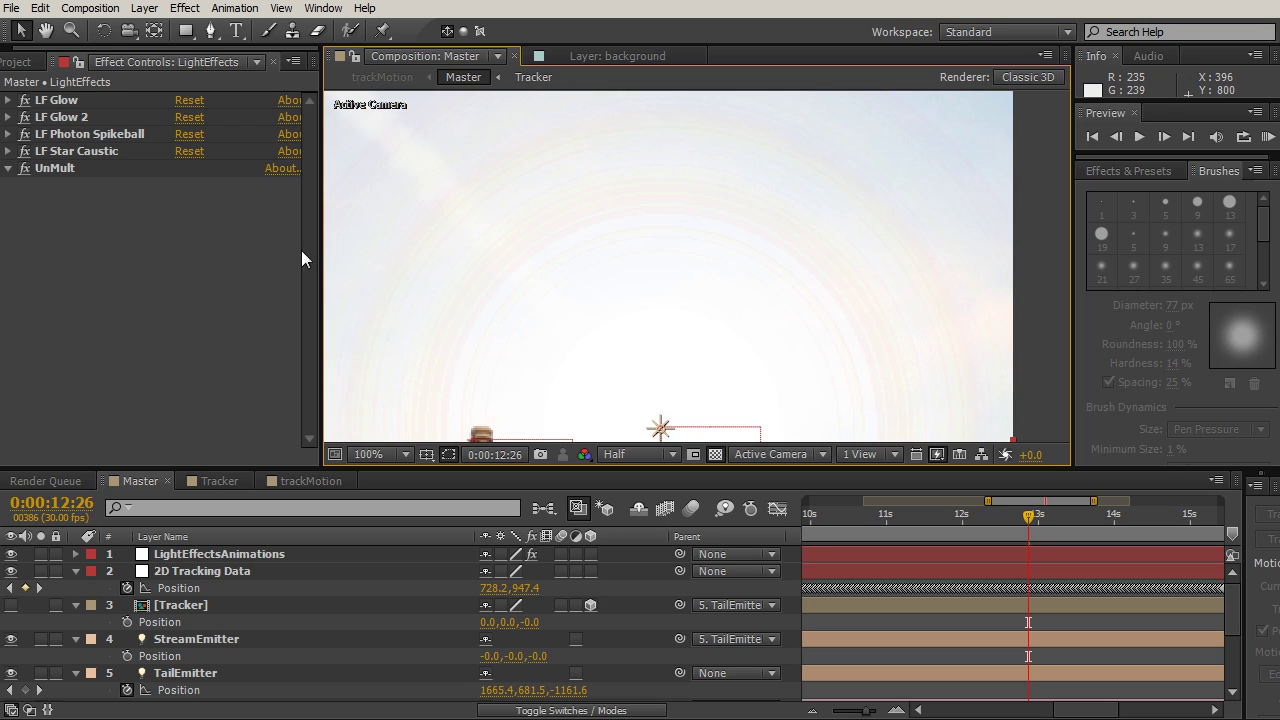
pyautogui.click(24, 62)
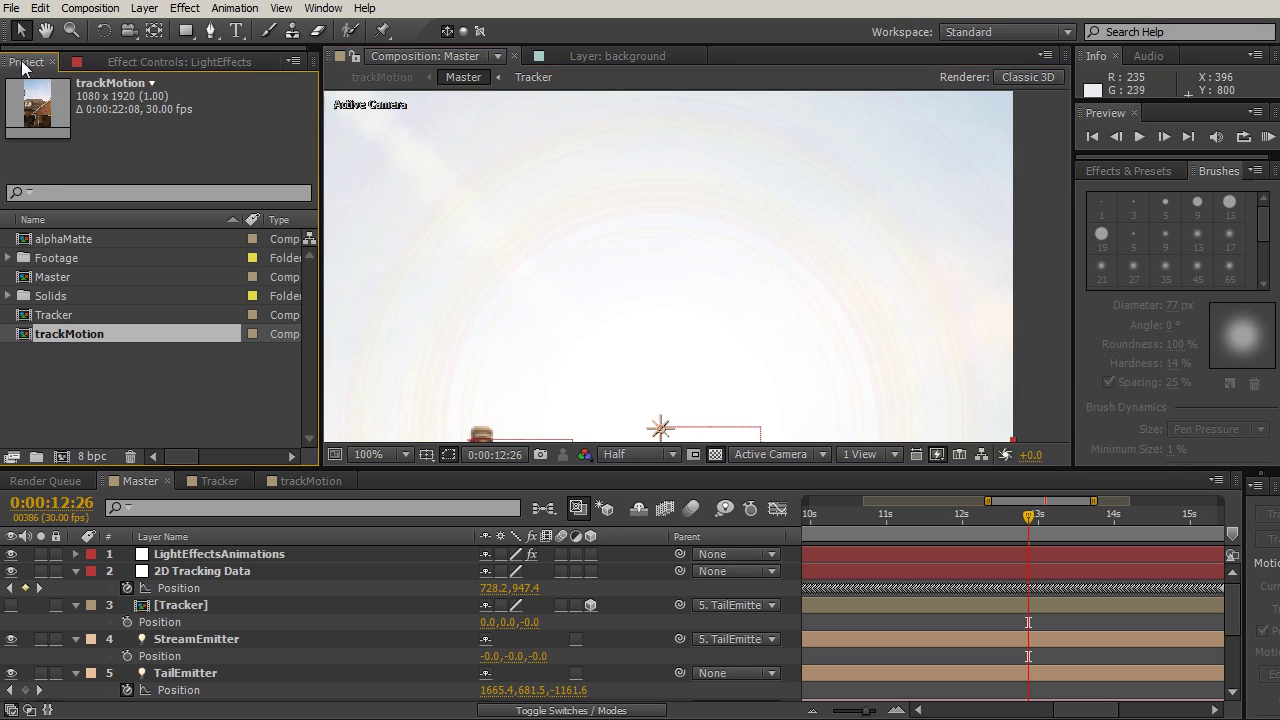
# Step: Set the project colour depth to 16 bits per channel in Project Settings, then select LightEffectsAnimations
pyautogui.click(91, 456)
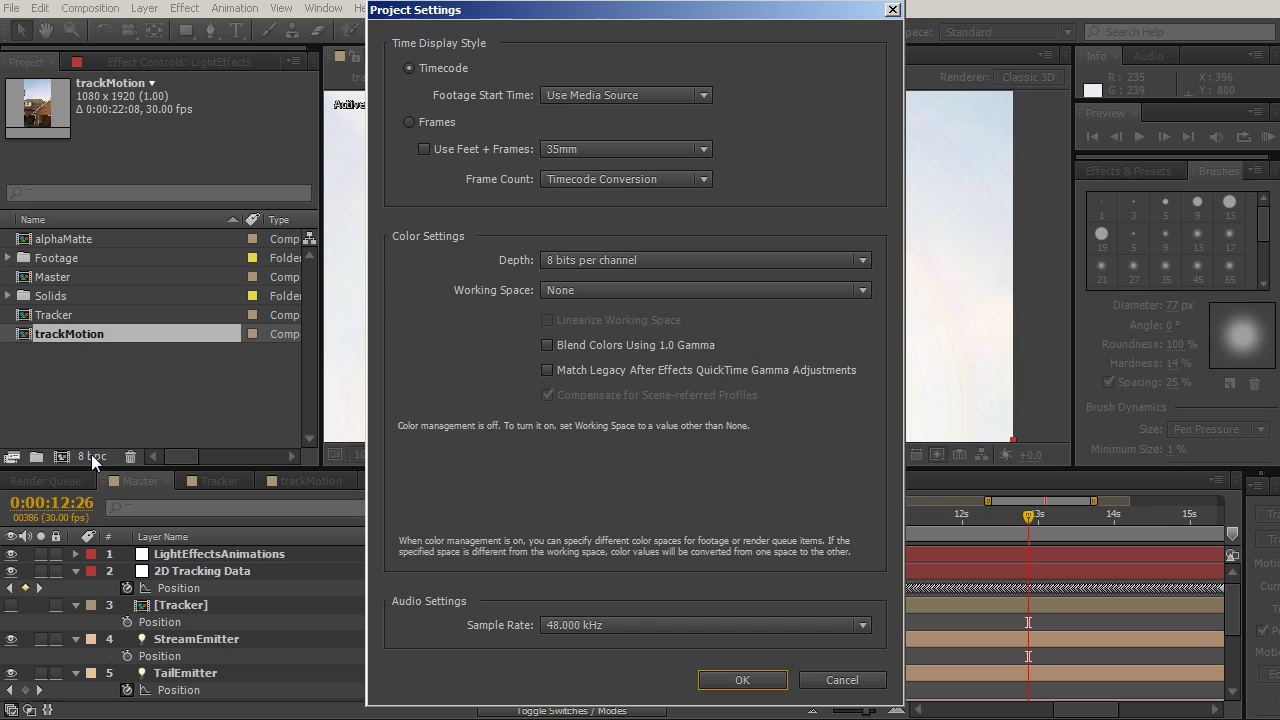
pyautogui.click(625, 261)
pyautogui.click(607, 292)
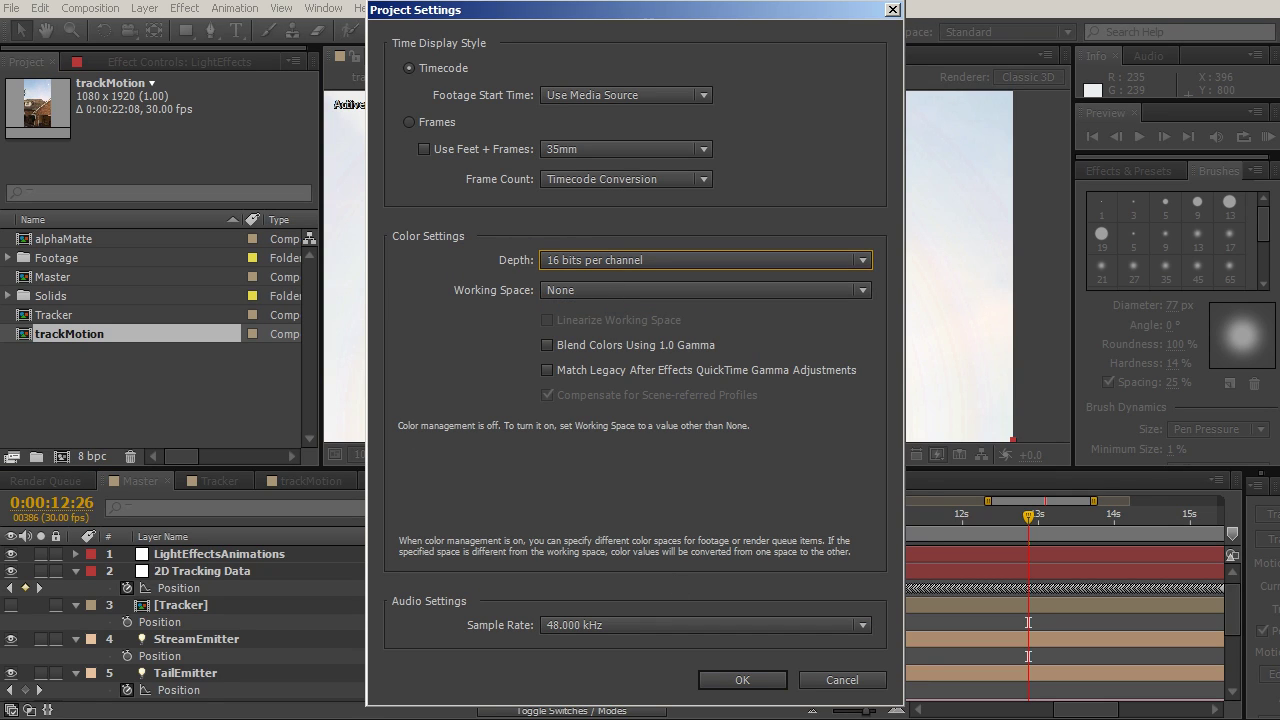
pyautogui.click(740, 678)
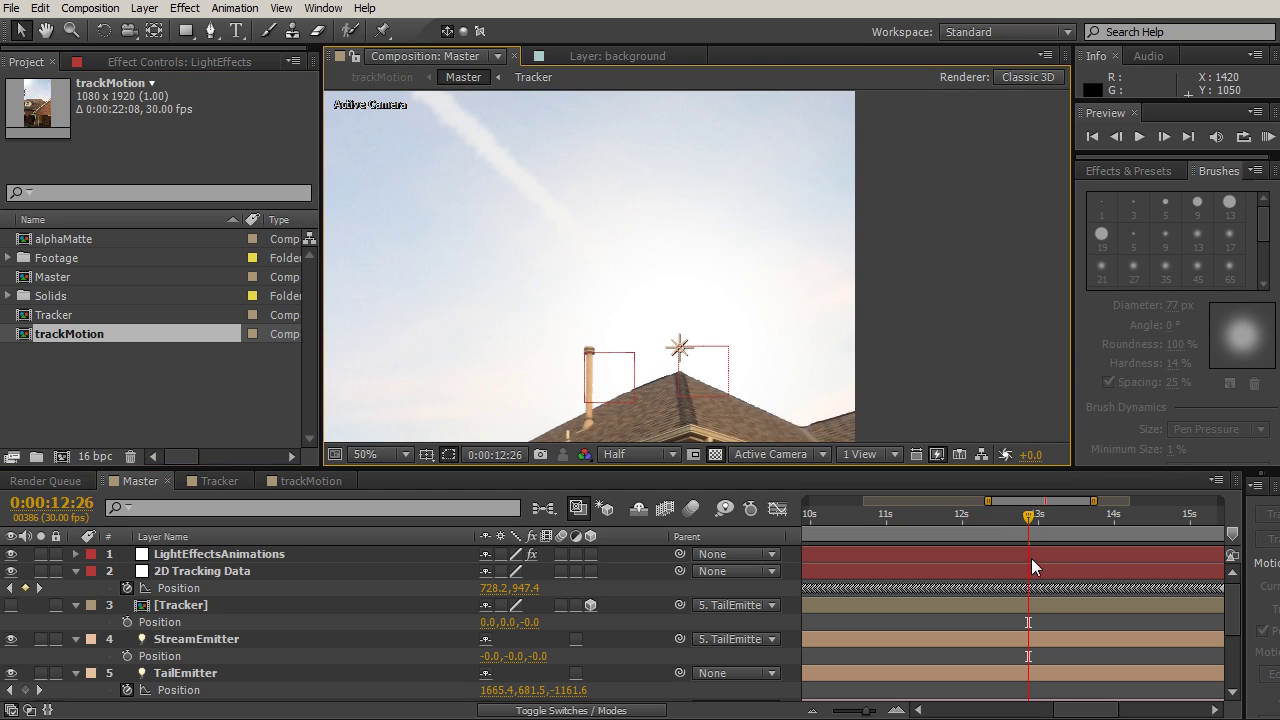
pyautogui.click(1139, 554)
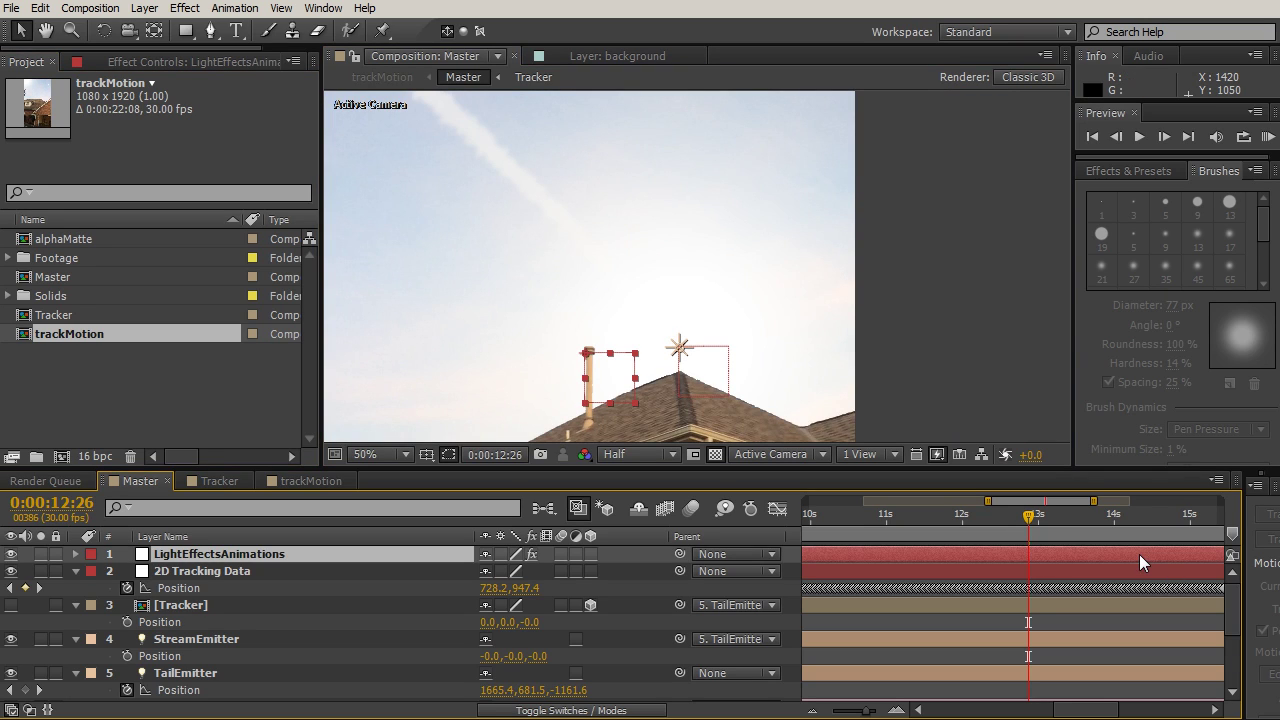
# Step: At 12:26, set GlowGB to 92 and GlowGS to 52 and start keyframing both
pyautogui.click(155, 58)
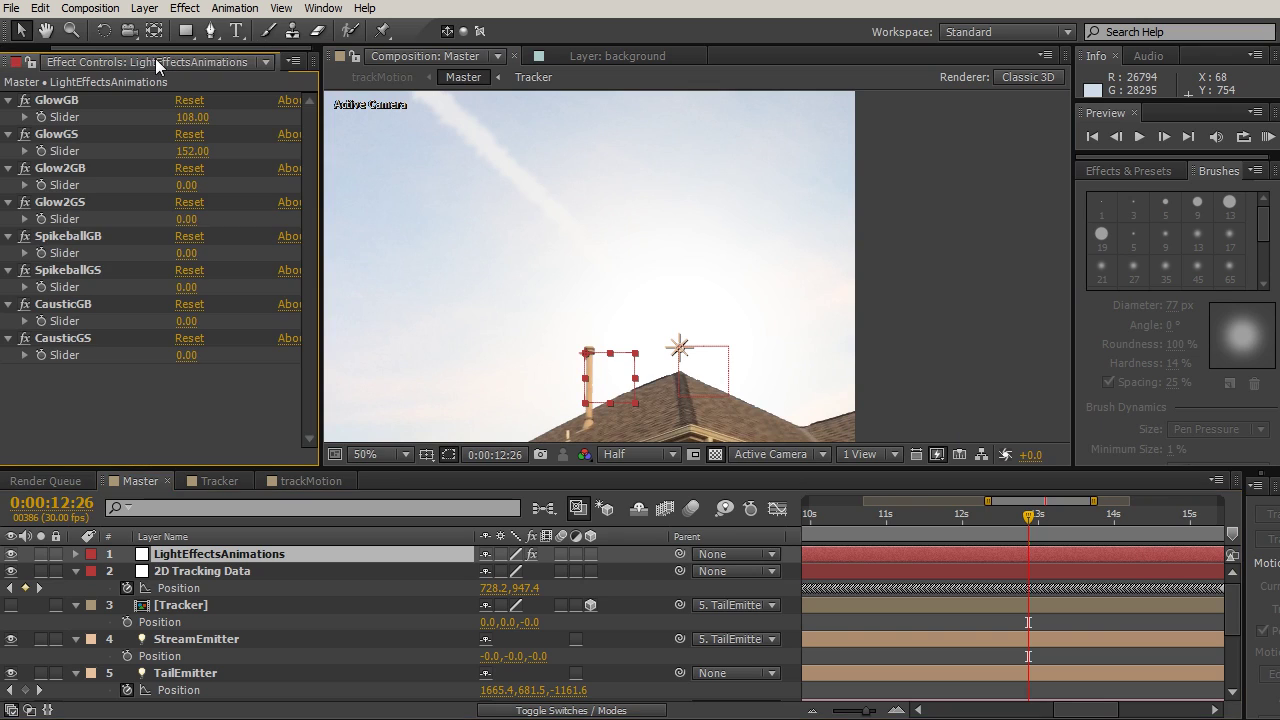
pyautogui.moveTo(686, 316); pyautogui.dragTo(651, 291)
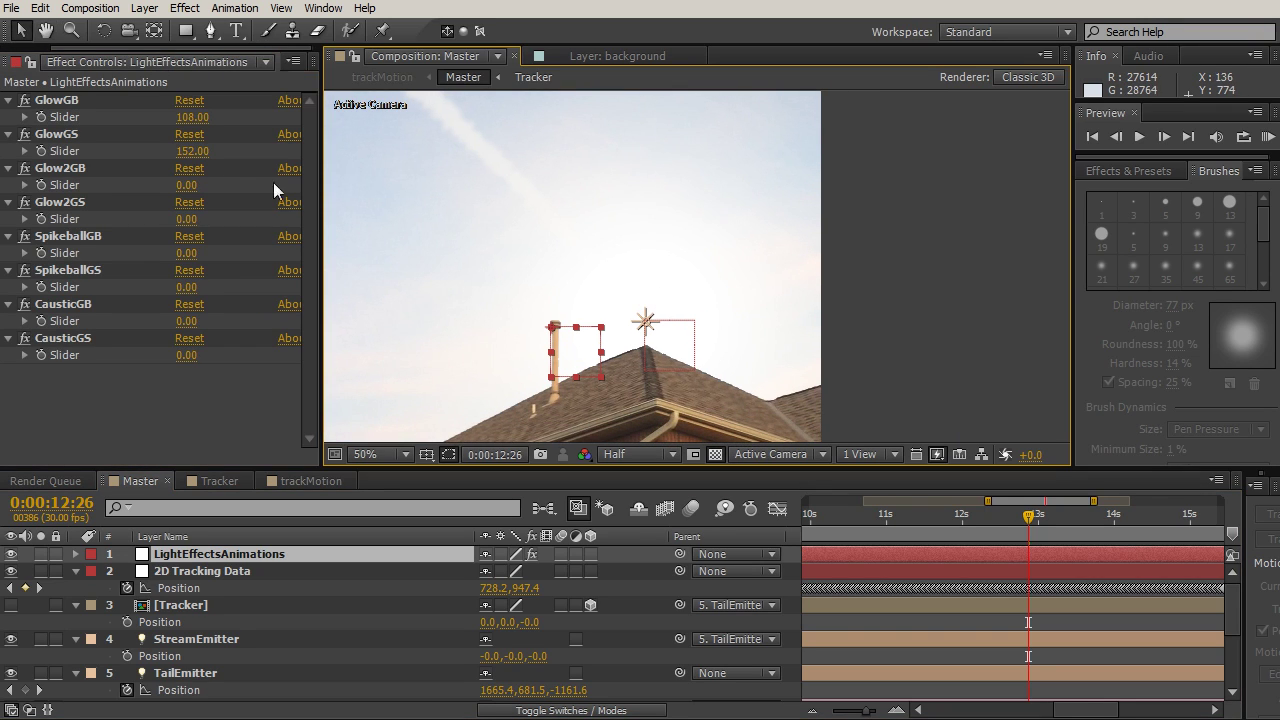
pyautogui.moveTo(193, 150); pyautogui.dragTo(101, 152)
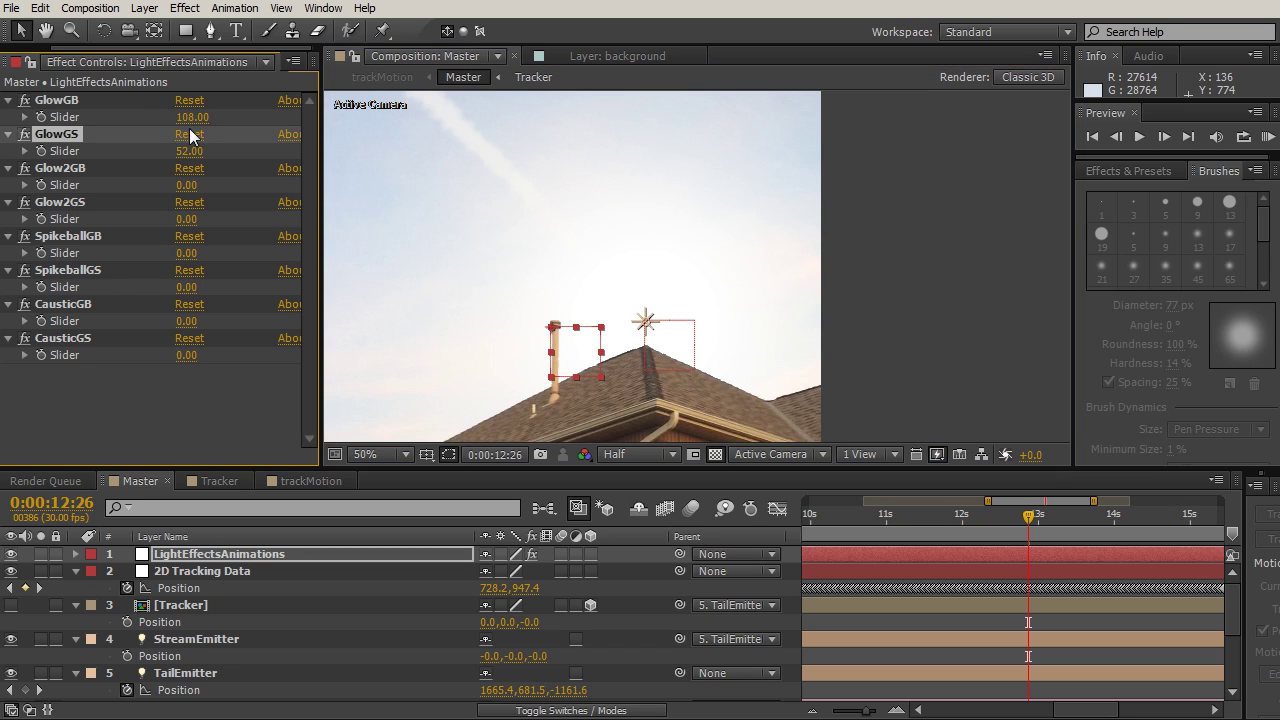
pyautogui.moveTo(192, 117); pyautogui.dragTo(168, 117)
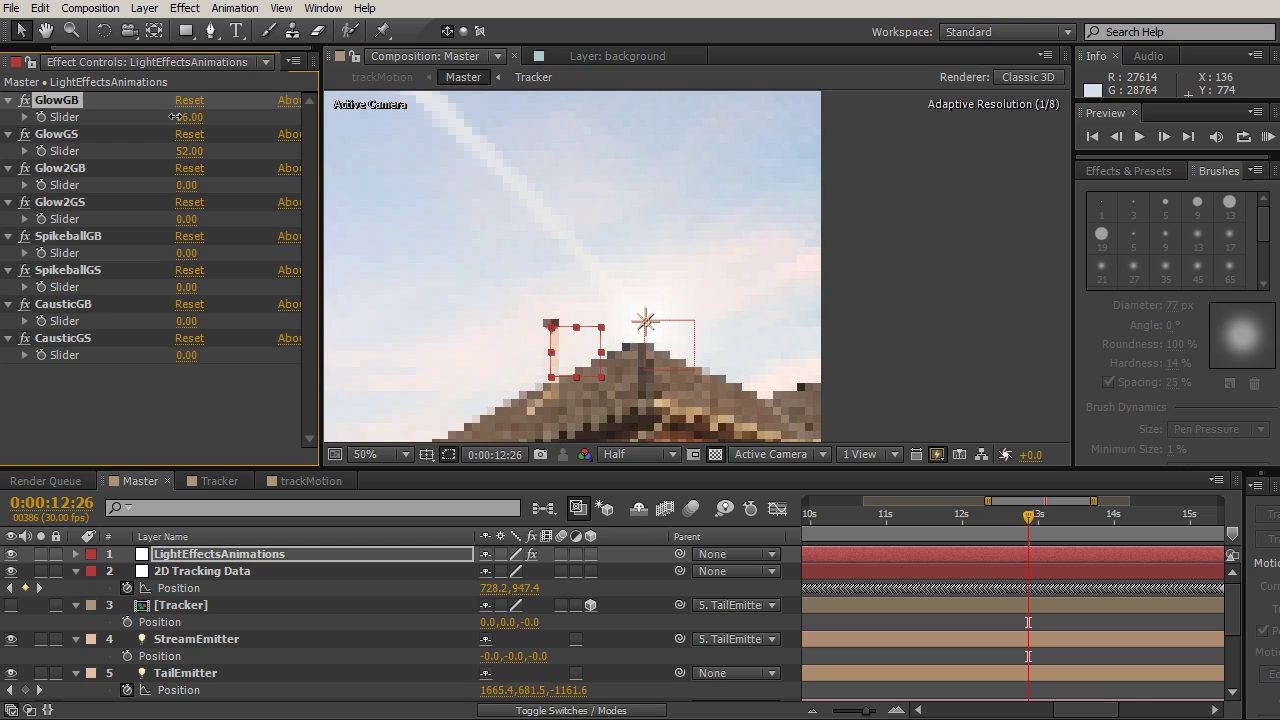
pyautogui.click(41, 117)
pyautogui.click(41, 151)
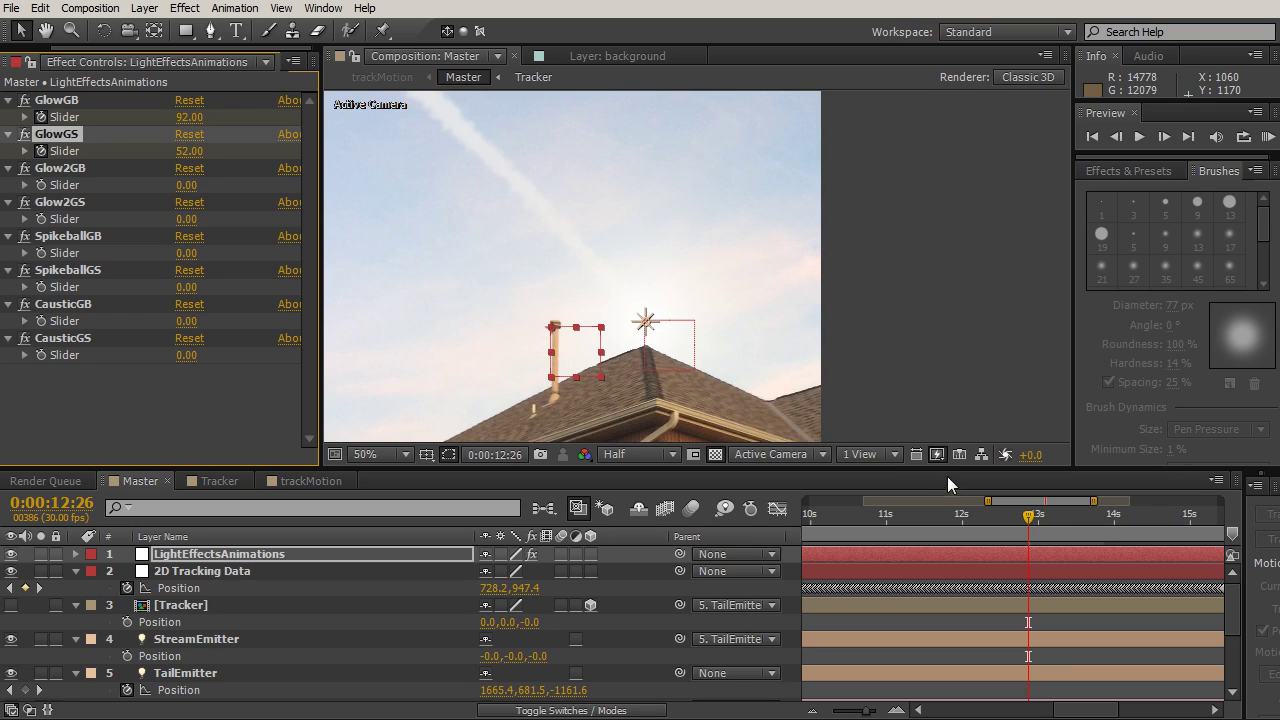
# Step: Key GlowGB and GlowGS to 106 and 64 at 13:04, then to 0 at 13:14
pyautogui.moveTo(1037, 520); pyautogui.dragTo(1049, 518)
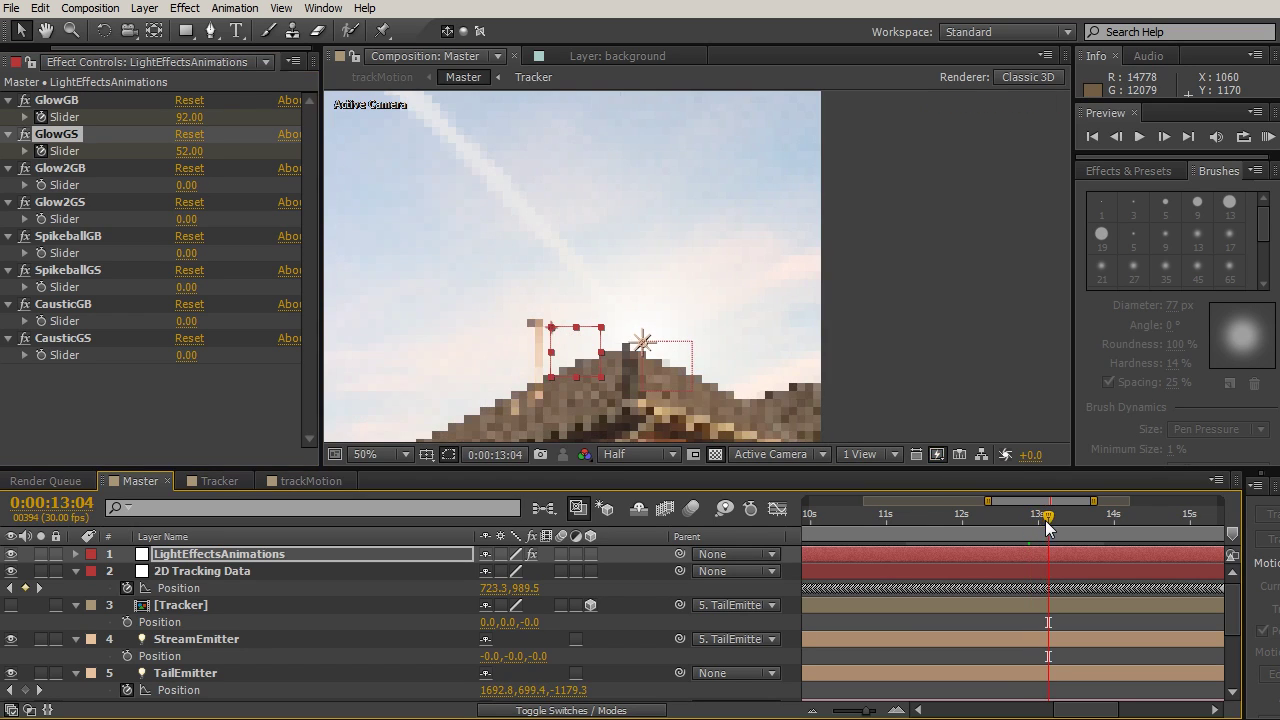
pyautogui.moveTo(190, 117); pyautogui.dragTo(201, 151)
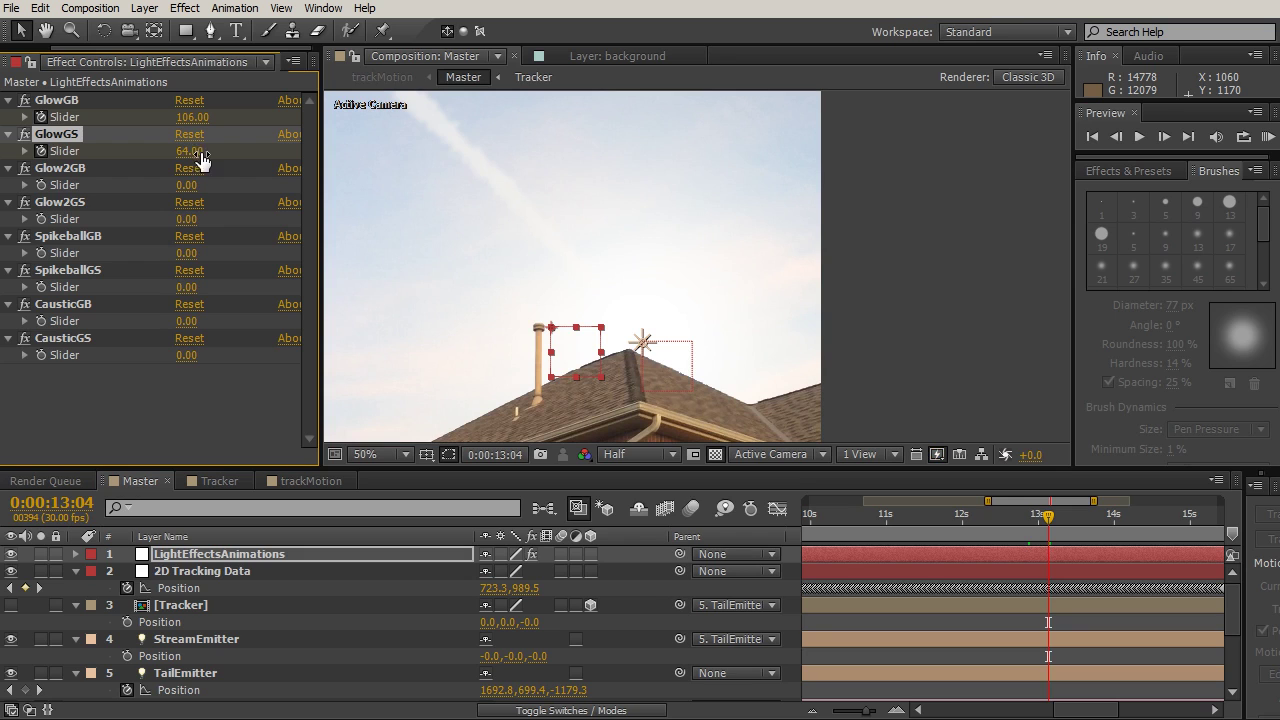
pyautogui.press('u')
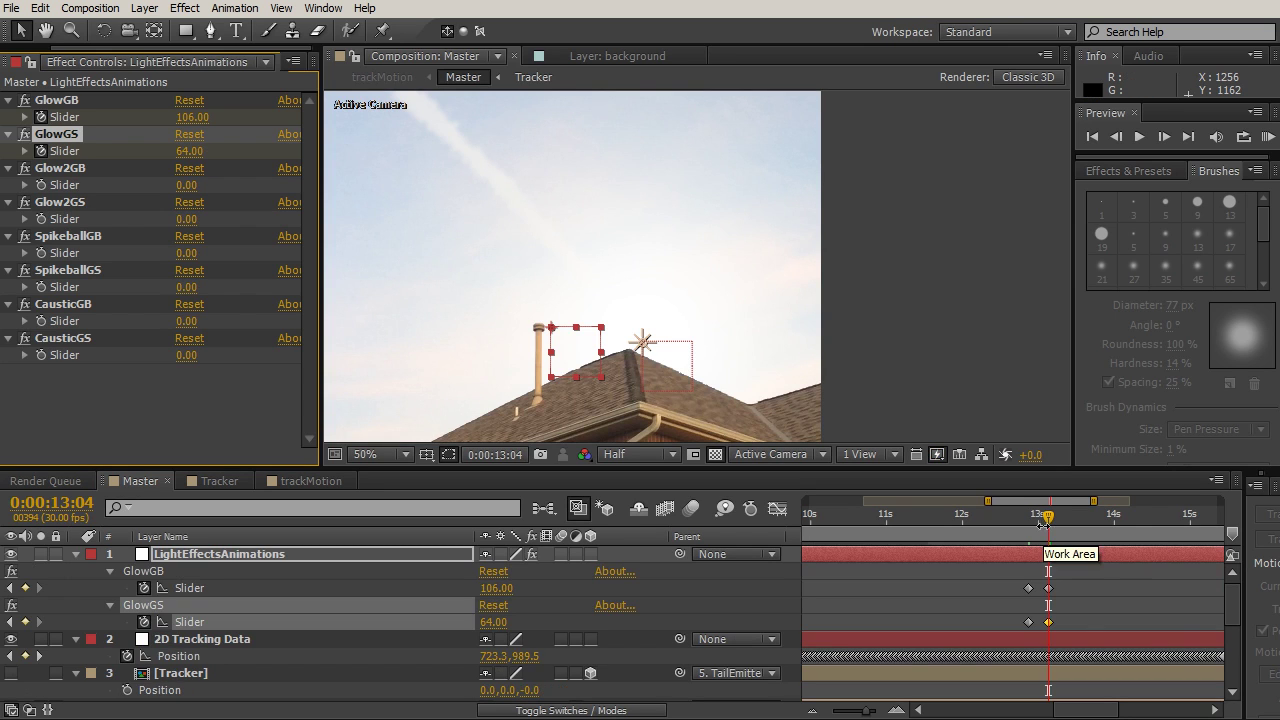
pyautogui.moveTo(1049, 526); pyautogui.dragTo(1073, 526)
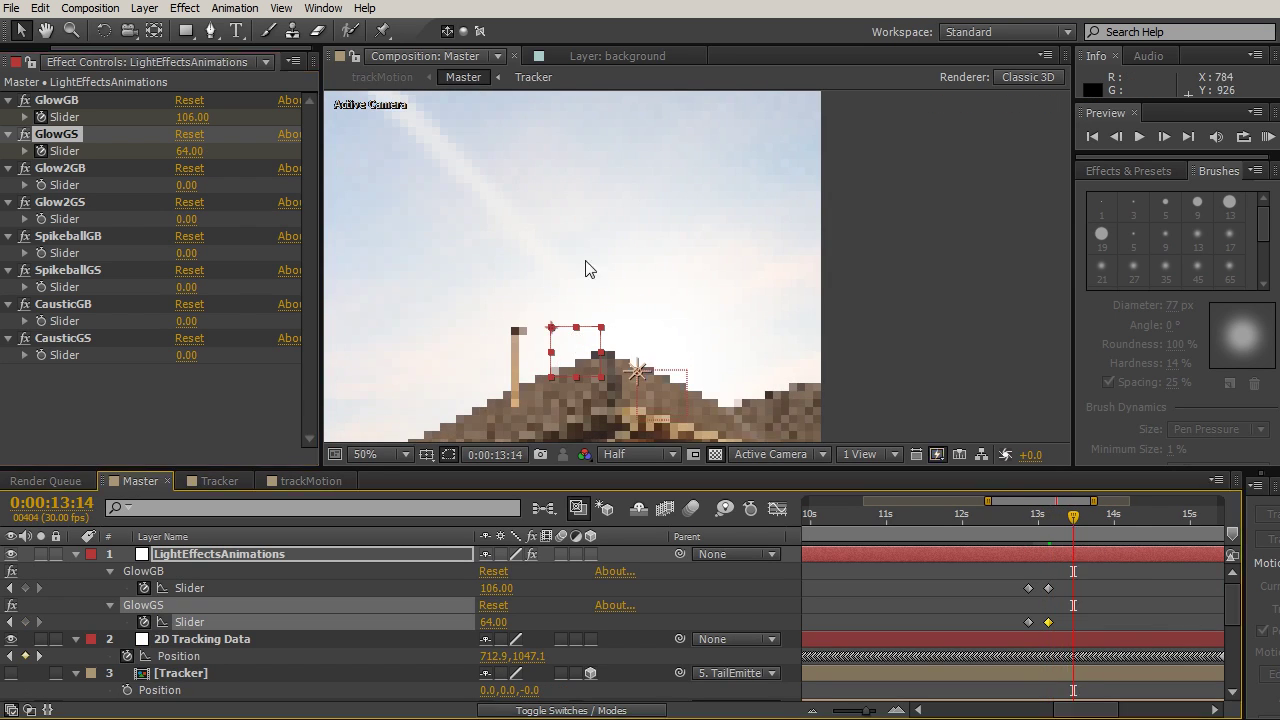
pyautogui.click(190, 117)
pyautogui.write('0')
pyautogui.press('Tab')
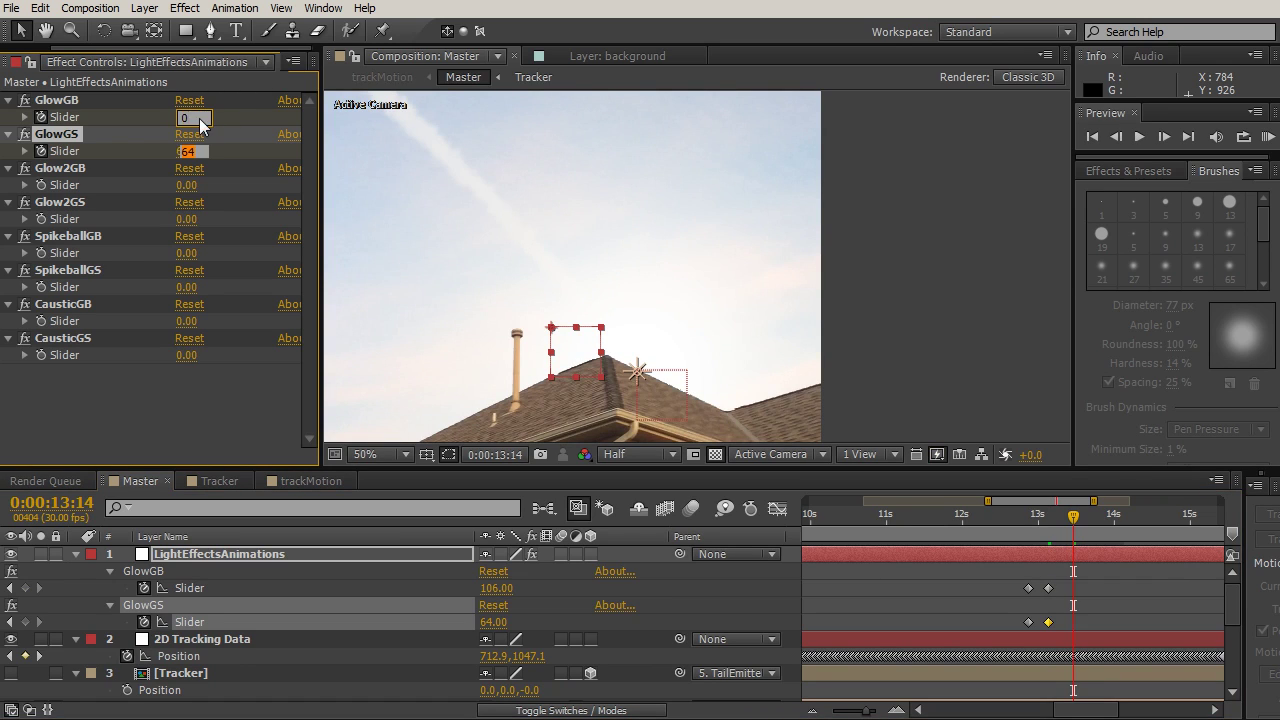
pyautogui.write('0')
pyautogui.press('Return')
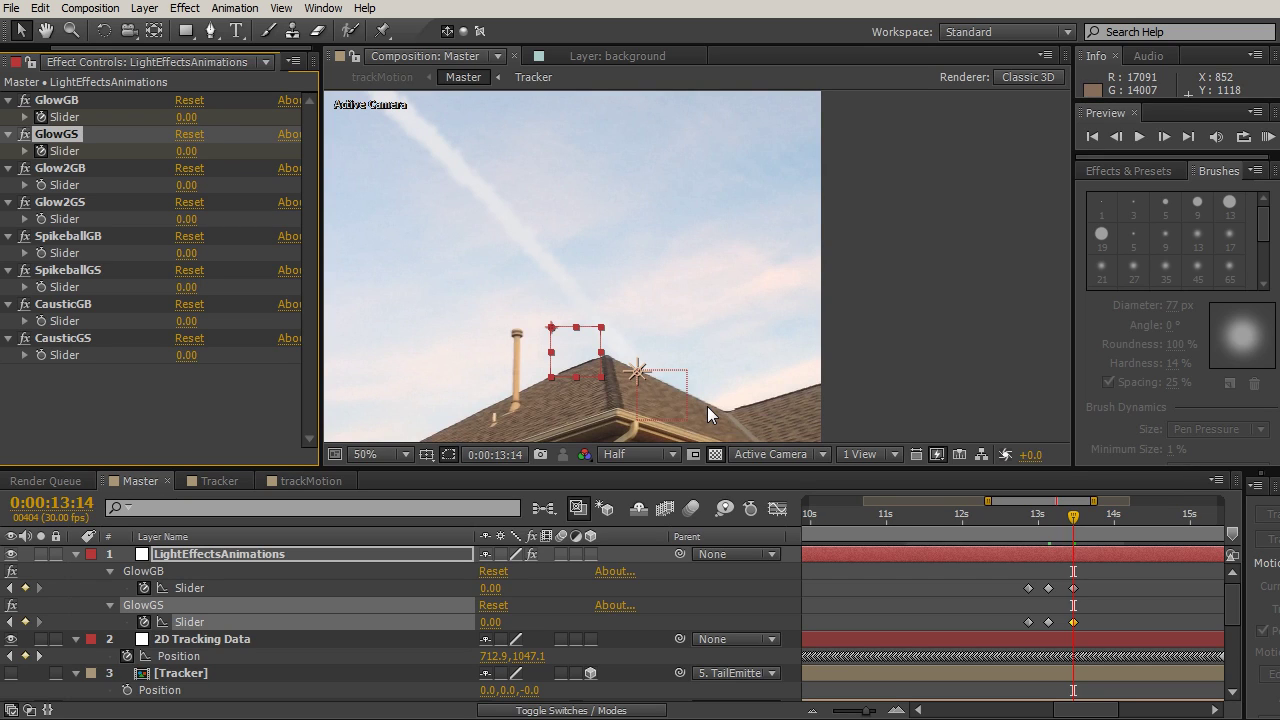
# Step: Hide the tracker overlays, zoom out to the whole frame, and move the time back earlier
pyautogui.moveTo(711, 374); pyautogui.dragTo(743, 294)
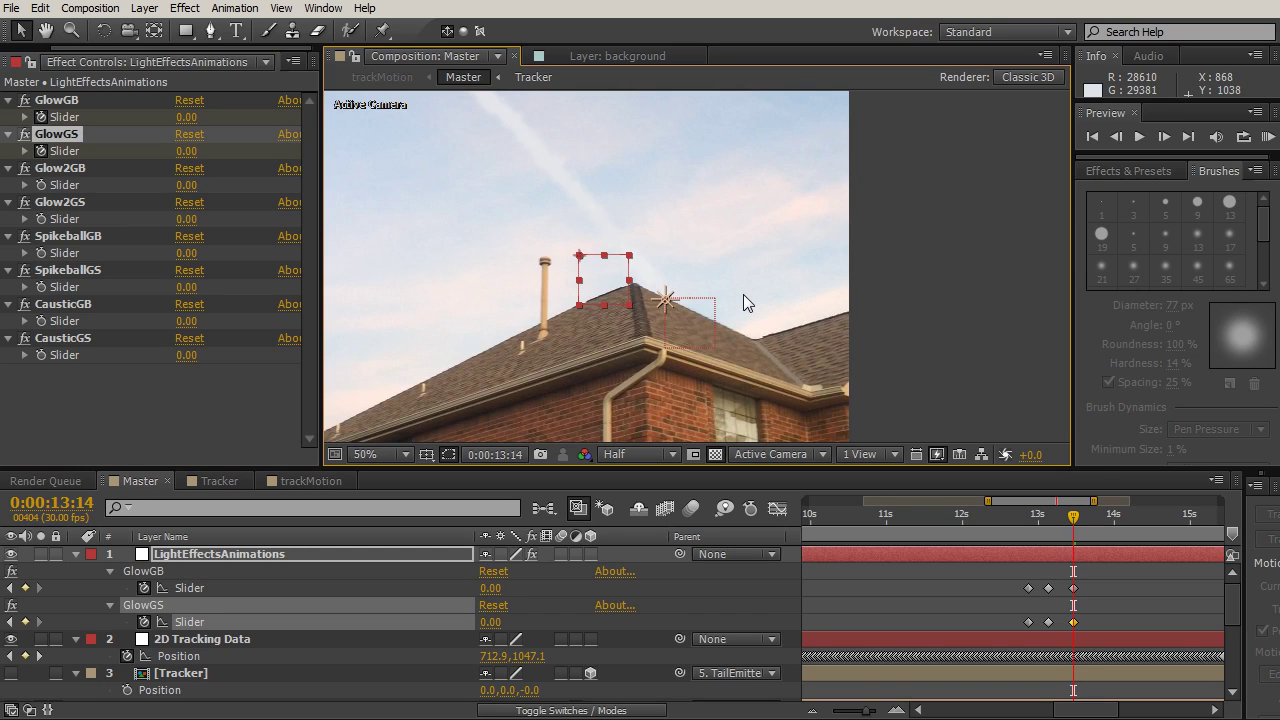
pyautogui.hotkey('ctrl', 'shift', 'h')
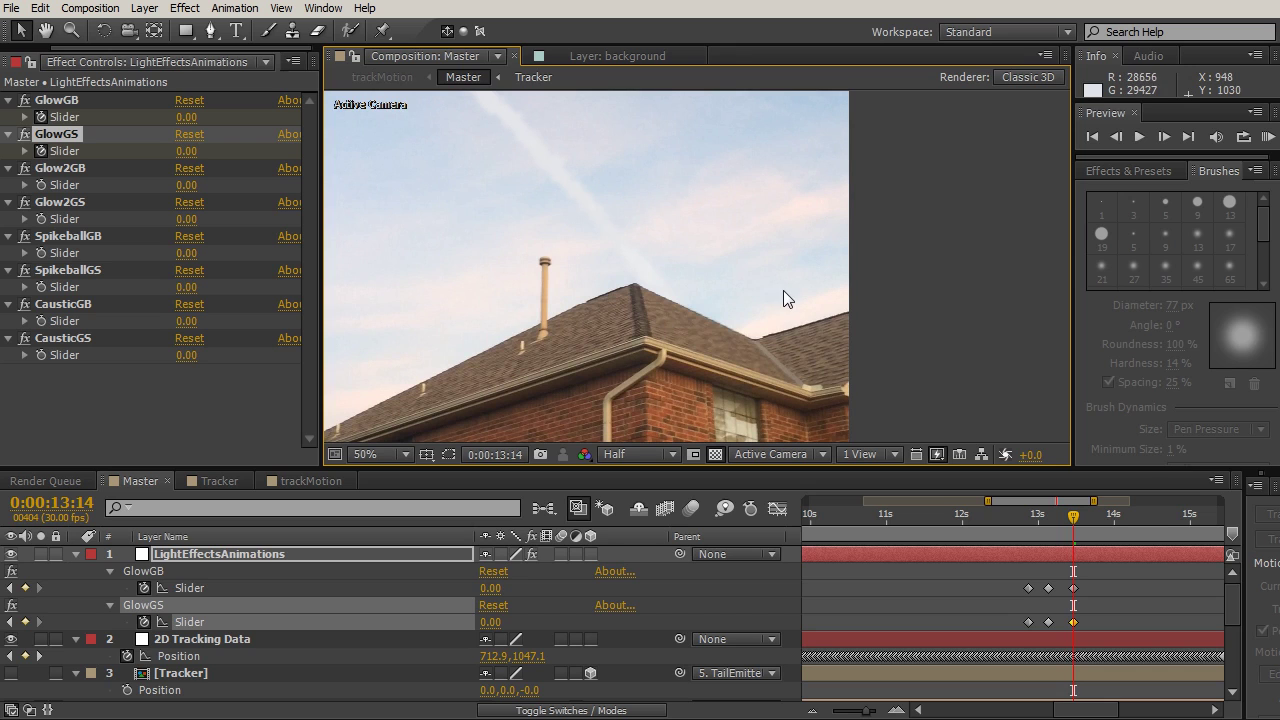
pyautogui.moveTo(1031, 514); pyautogui.dragTo(1073, 520)
pyautogui.press(',')
pyautogui.click(896, 524)
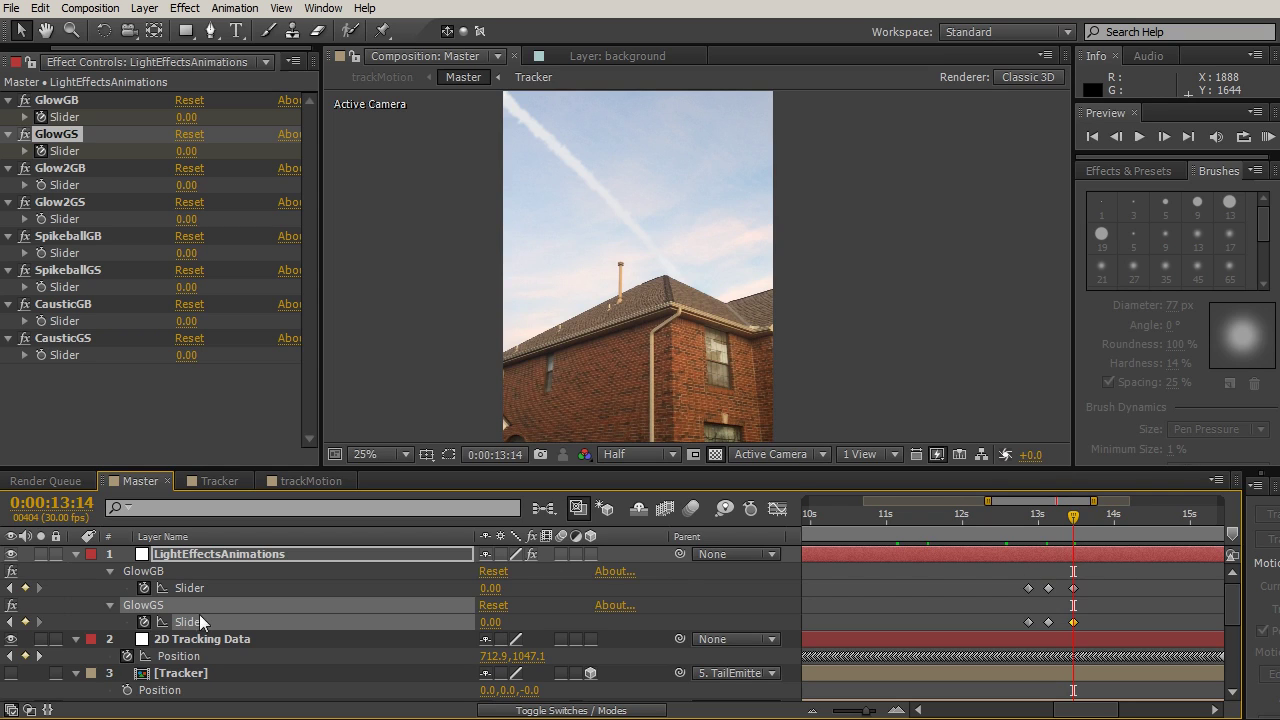
# Step: At 12:26, start keyframing Glow2GB and Glow2GS at 24 and 20
pyautogui.click(10, 623)
pyautogui.click(10, 623)
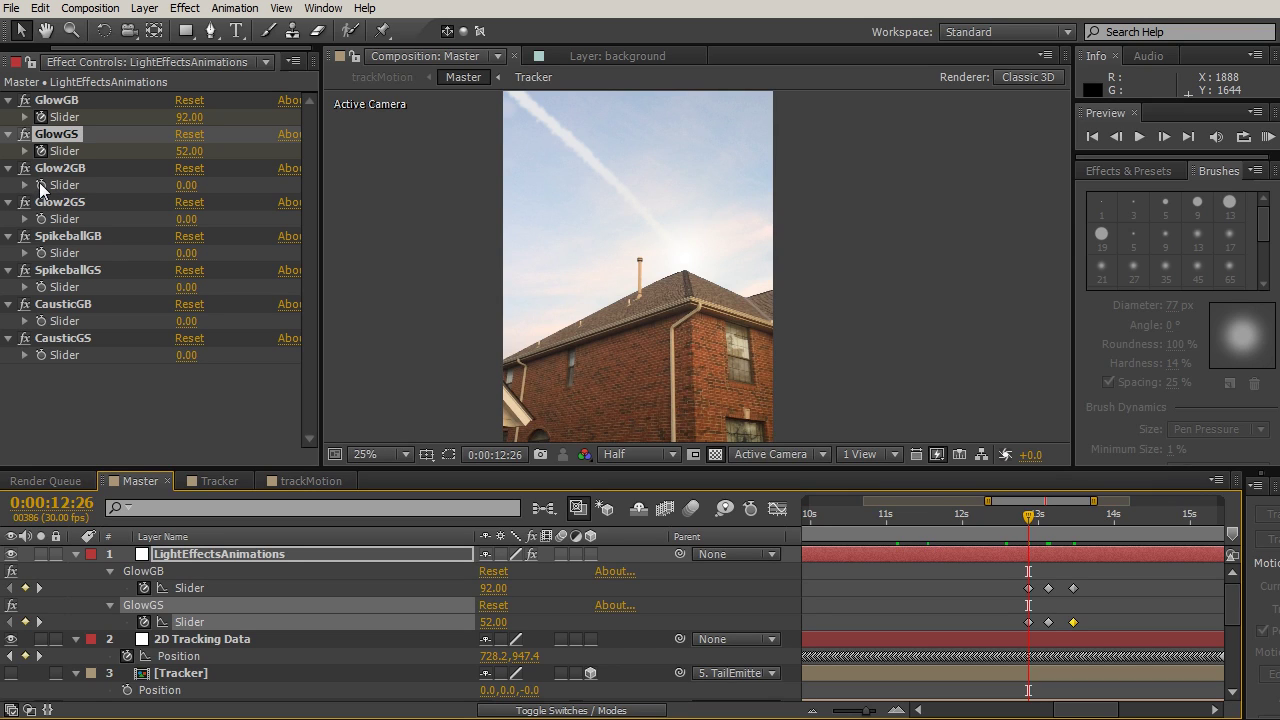
pyautogui.click(41, 219)
pyautogui.click(41, 185)
pyautogui.moveTo(191, 185); pyautogui.dragTo(205, 218)
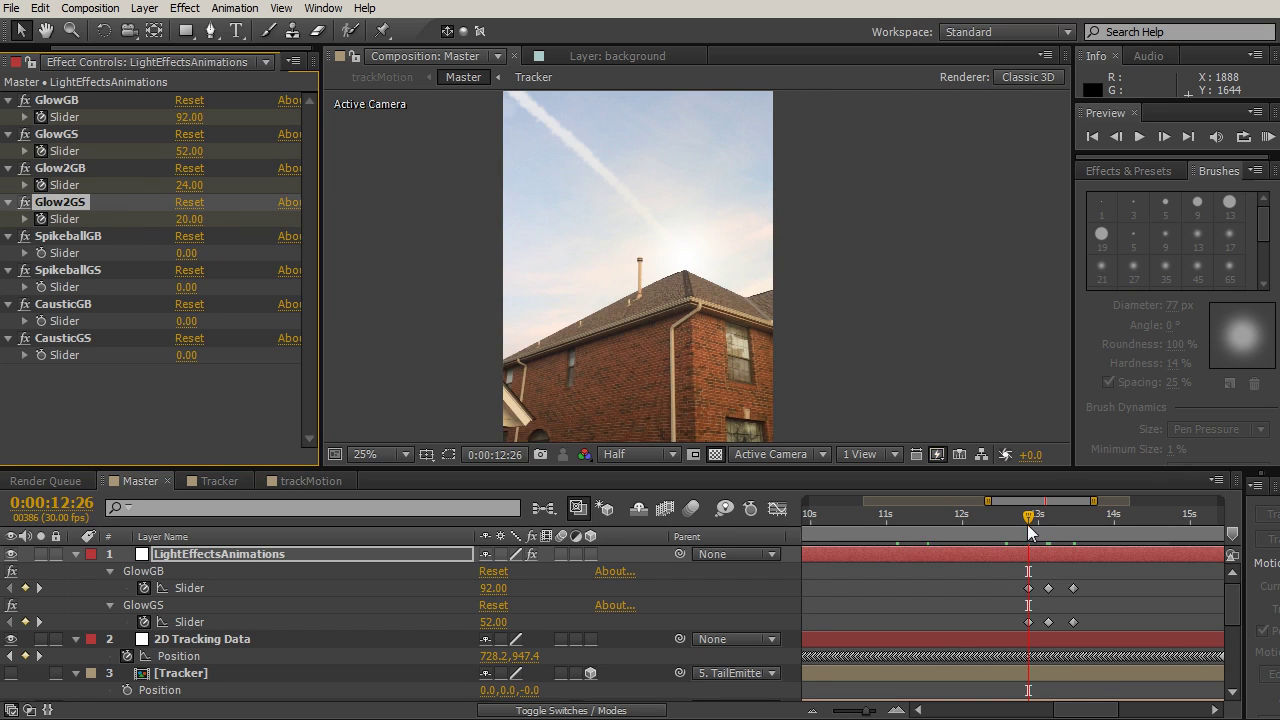
# Step: At 13:04, raise Glow2GB and Glow2GS to 36 and 38
pyautogui.click(39, 621)
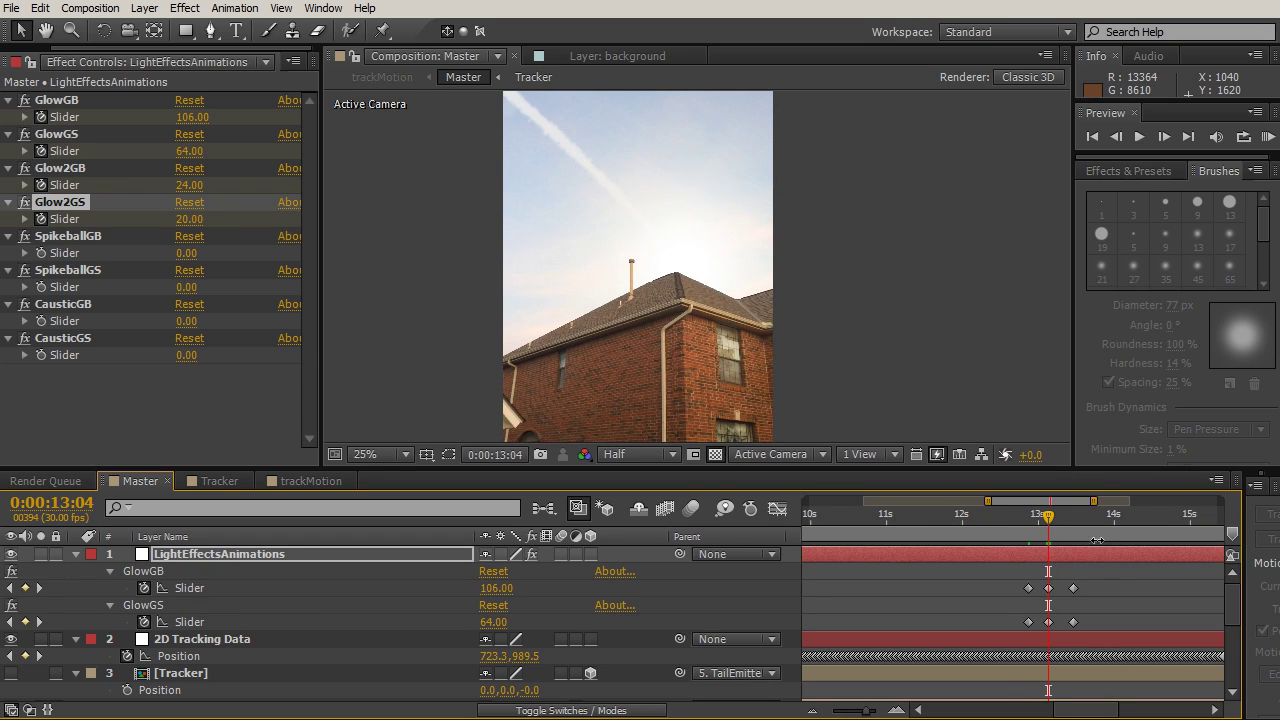
pyautogui.click(1050, 518)
pyautogui.moveTo(1050, 518); pyautogui.dragTo(1046, 518)
pyautogui.click(1022, 558)
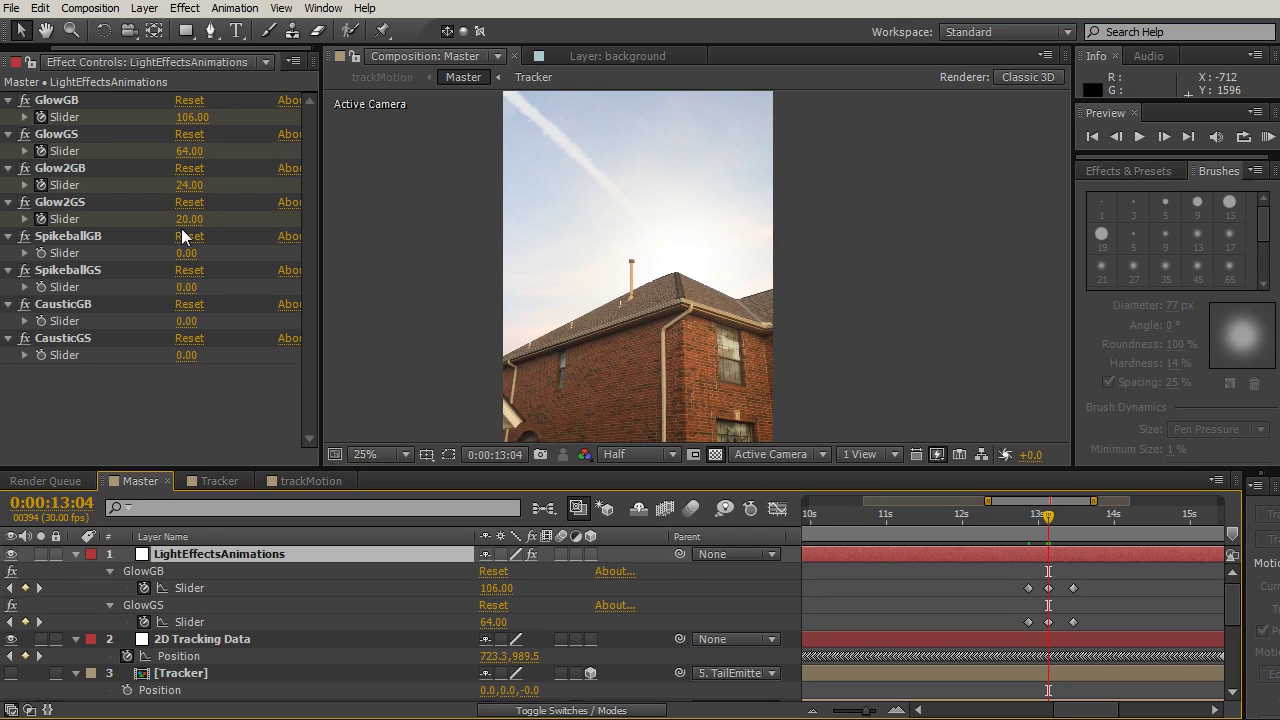
pyautogui.moveTo(184, 219); pyautogui.dragTo(207, 185)
# Step: Reveal only the animated LightEffectsAnimations sliders in the timeline
pyautogui.press('u')
pyautogui.press('u')
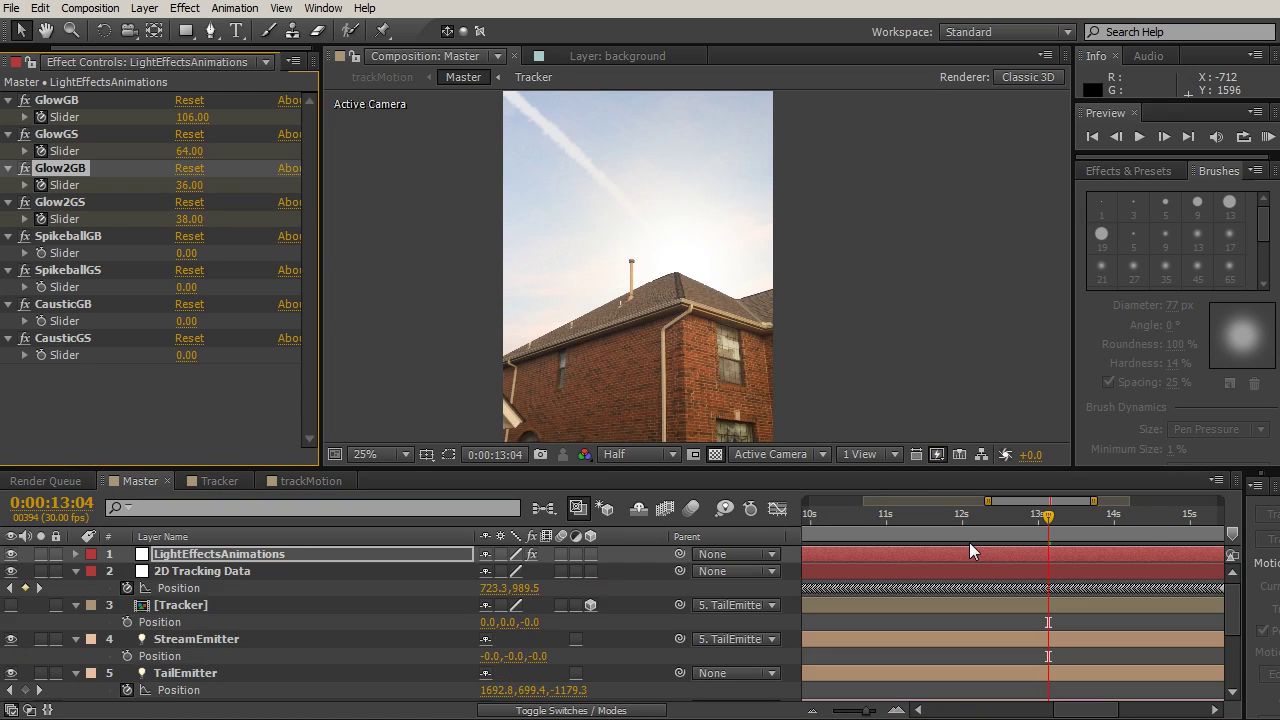
pyautogui.scroll(-1, 1233, 615)
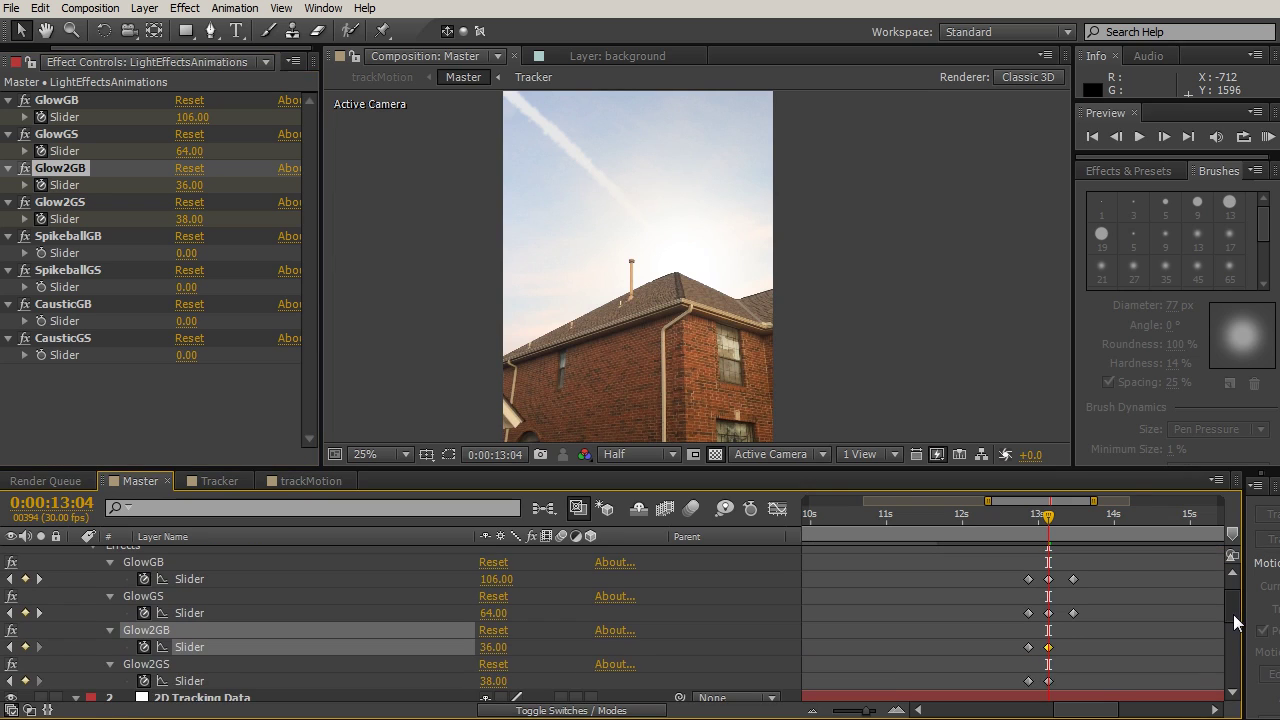
pyautogui.press('p')
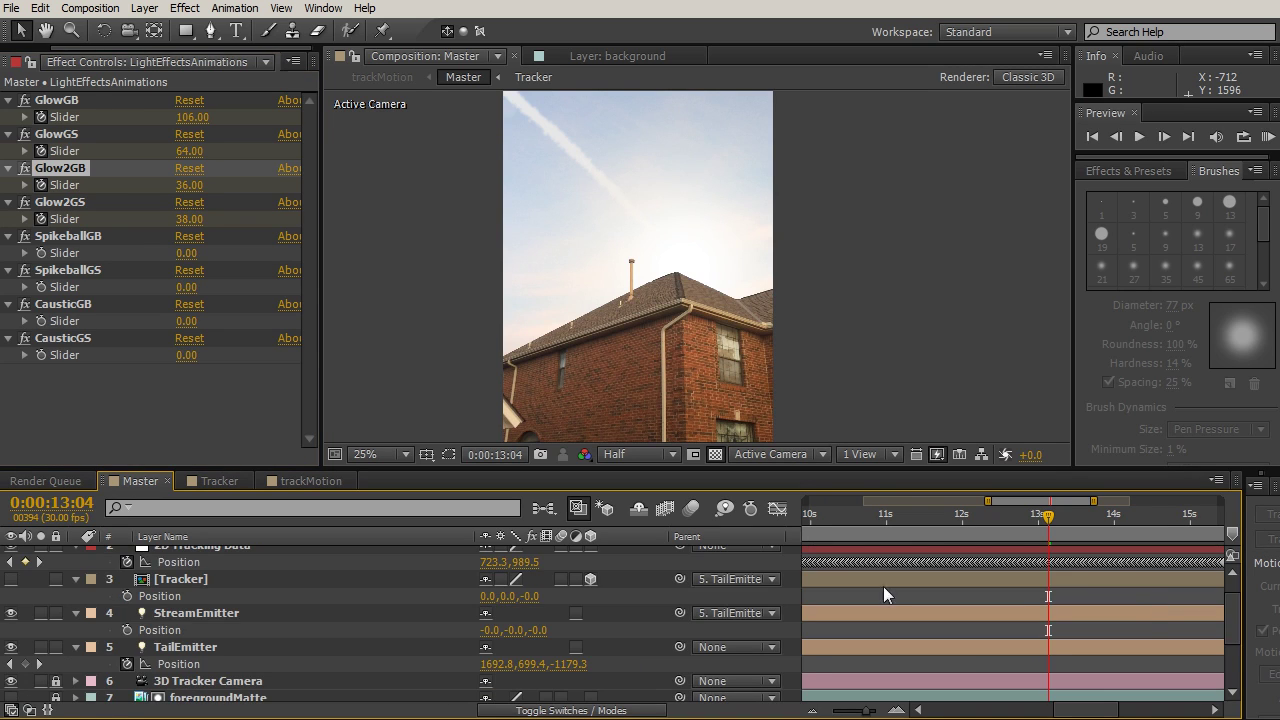
pyautogui.click(1232, 573)
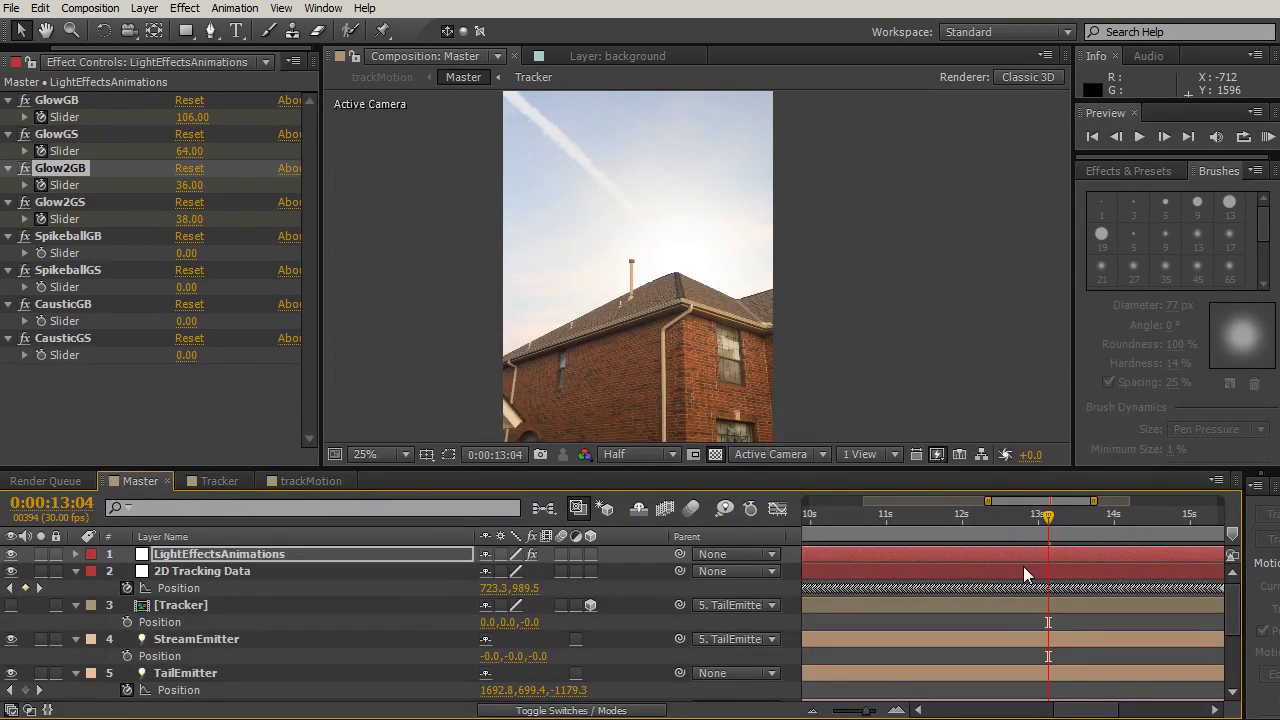
pyautogui.press('u')
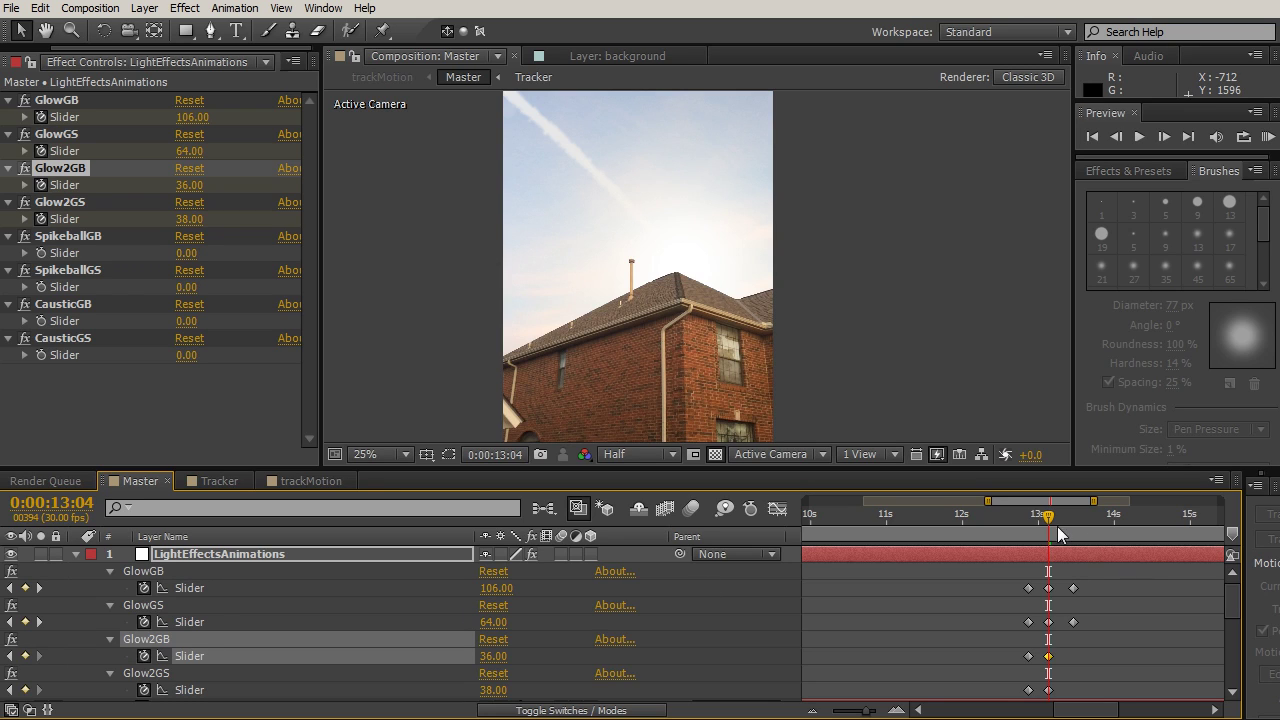
# Step: At 13:14, key Glow2GS and Glow2GB to 0, then return to 12:21
pyautogui.click(40, 590)
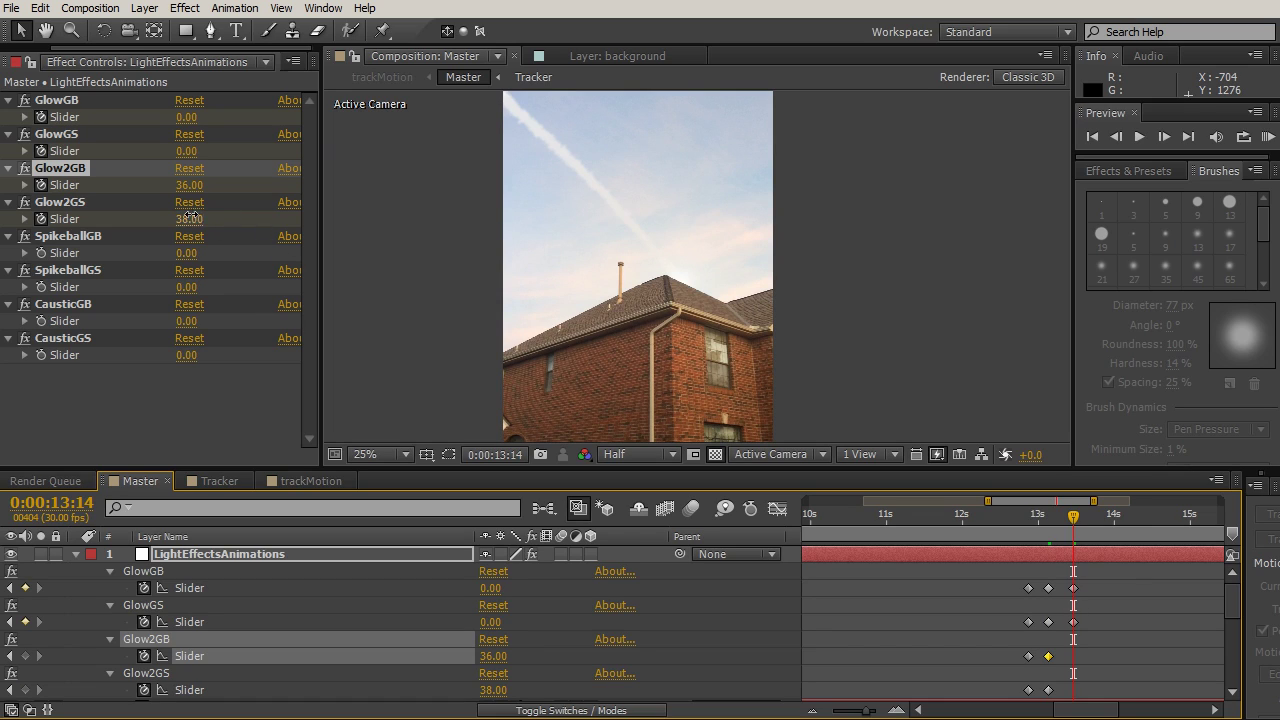
pyautogui.click(189, 218)
pyautogui.write('0')
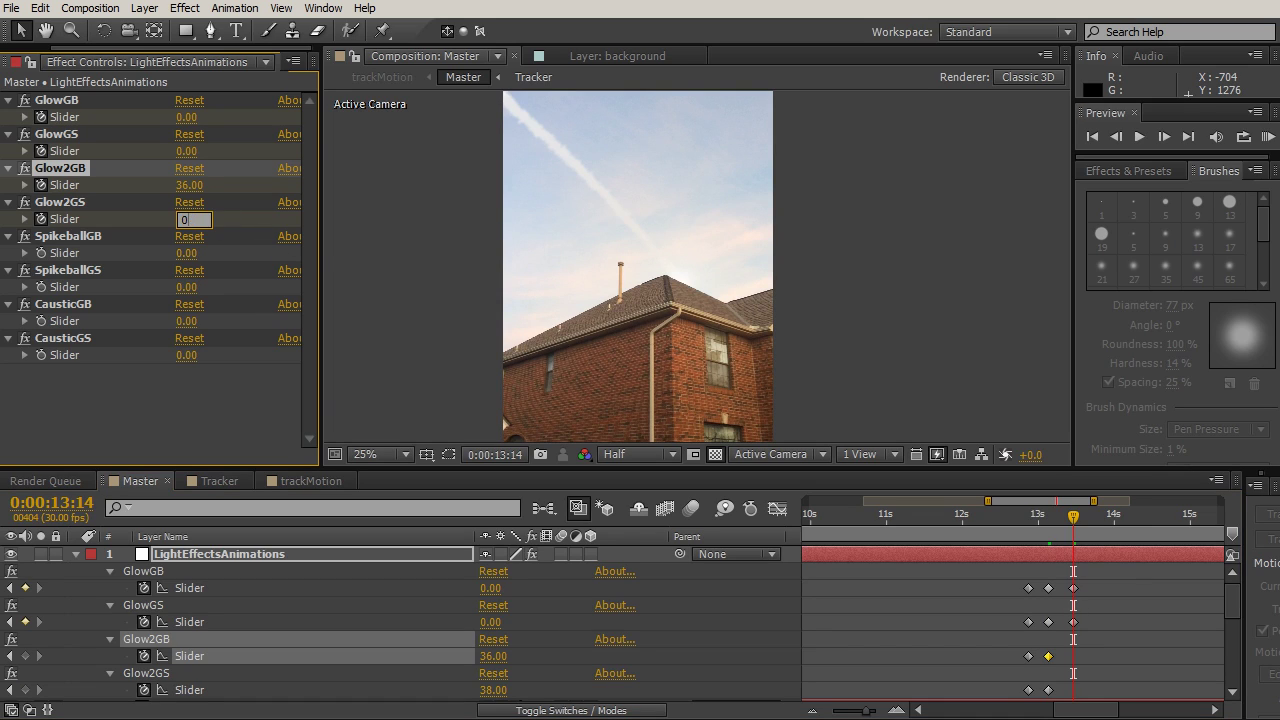
pyautogui.hotkey('shift', 'Tab')
pyautogui.write('0')
pyautogui.press('Return')
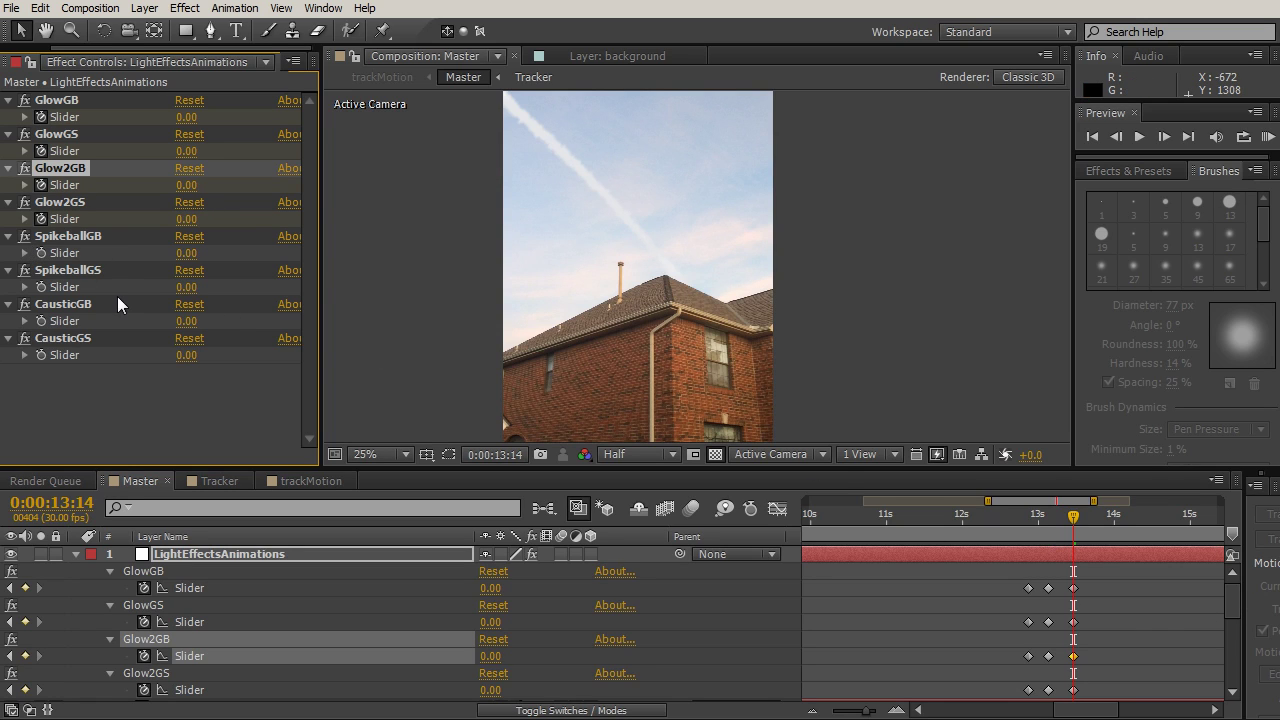
pyautogui.moveTo(1033, 525); pyautogui.dragTo(1016, 523)
# Step: At 13:04, raise SpikeballGB and SpikeballGS to 56 and 72
pyautogui.click(39, 588)
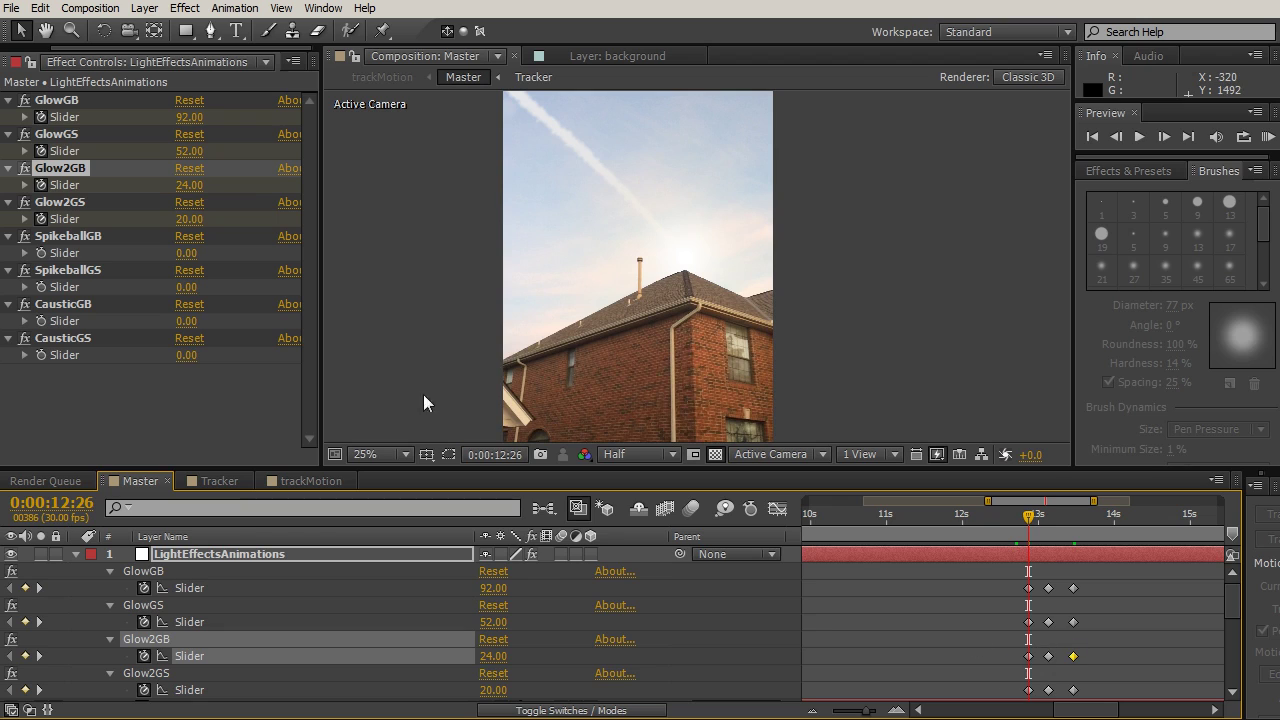
pyautogui.click(46, 276)
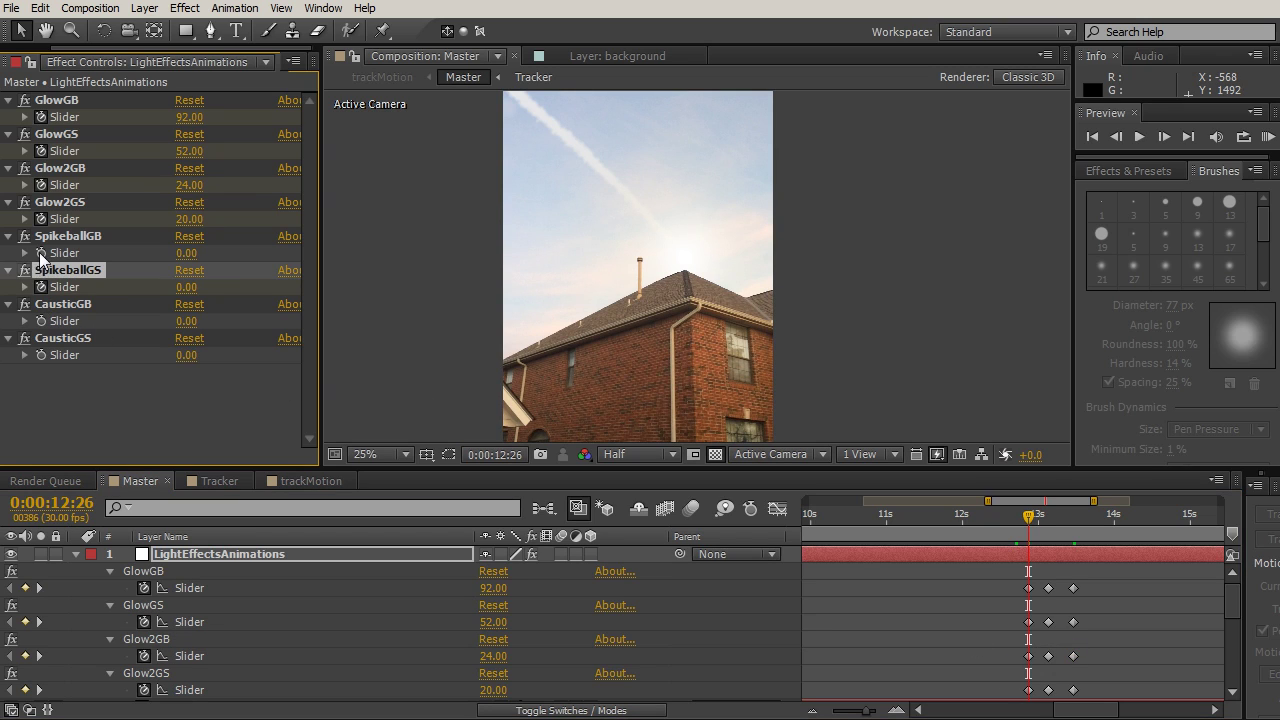
pyautogui.click(45, 238)
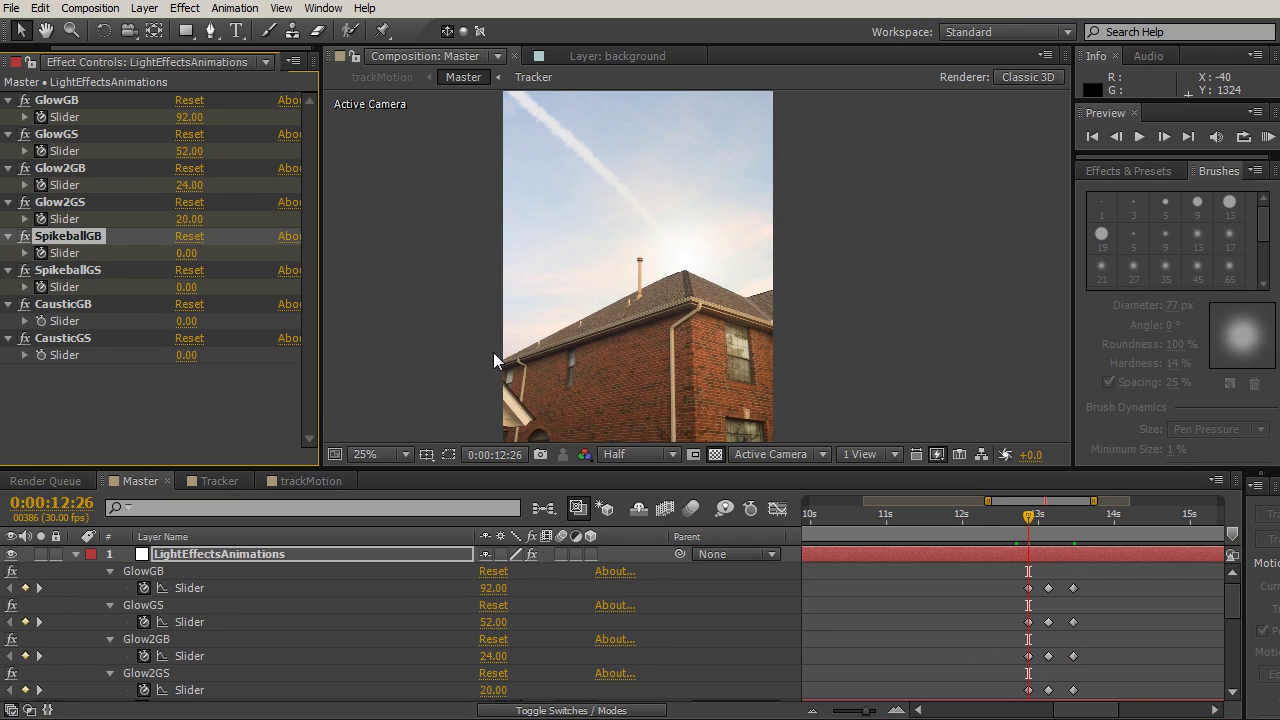
pyautogui.moveTo(1029, 516); pyautogui.dragTo(1049, 514)
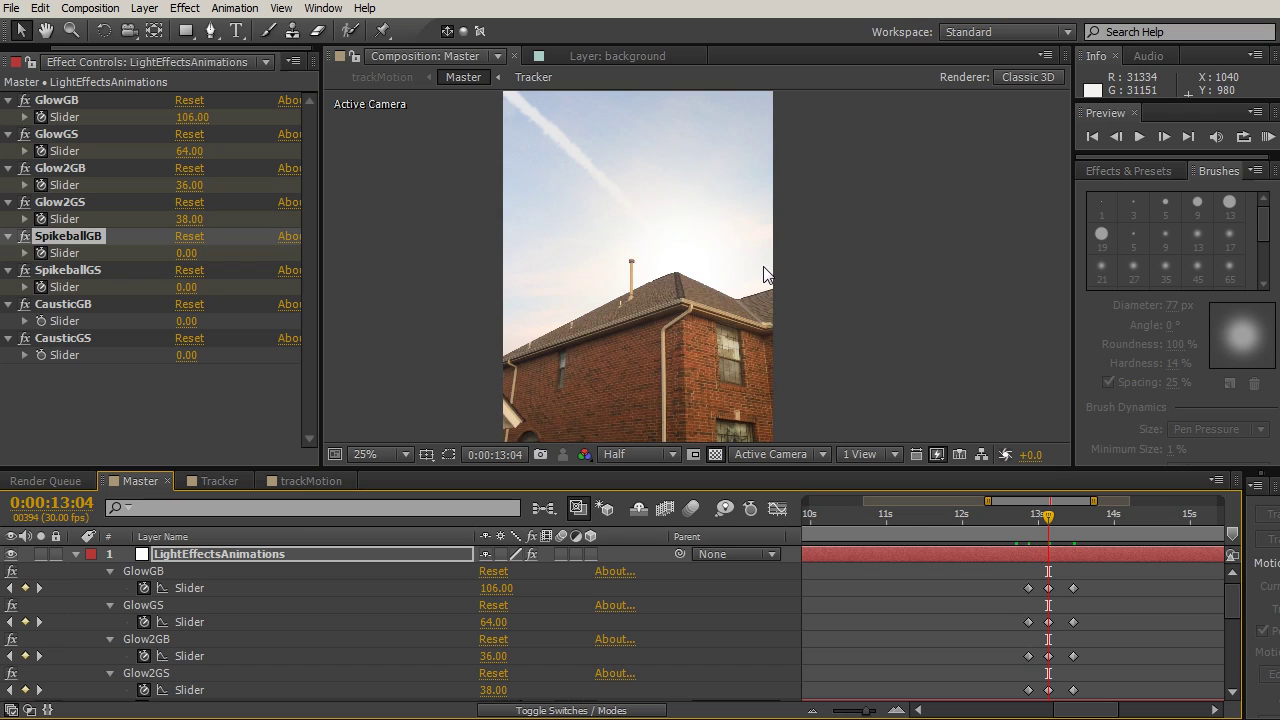
pyautogui.moveTo(187, 253)
pyautogui.mouseDown()
pyautogui.moveTo(220, 256)
pyautogui.moveTo(218, 286)
pyautogui.moveTo(252, 285)
pyautogui.moveTo(207, 254)
pyautogui.mouseUp()
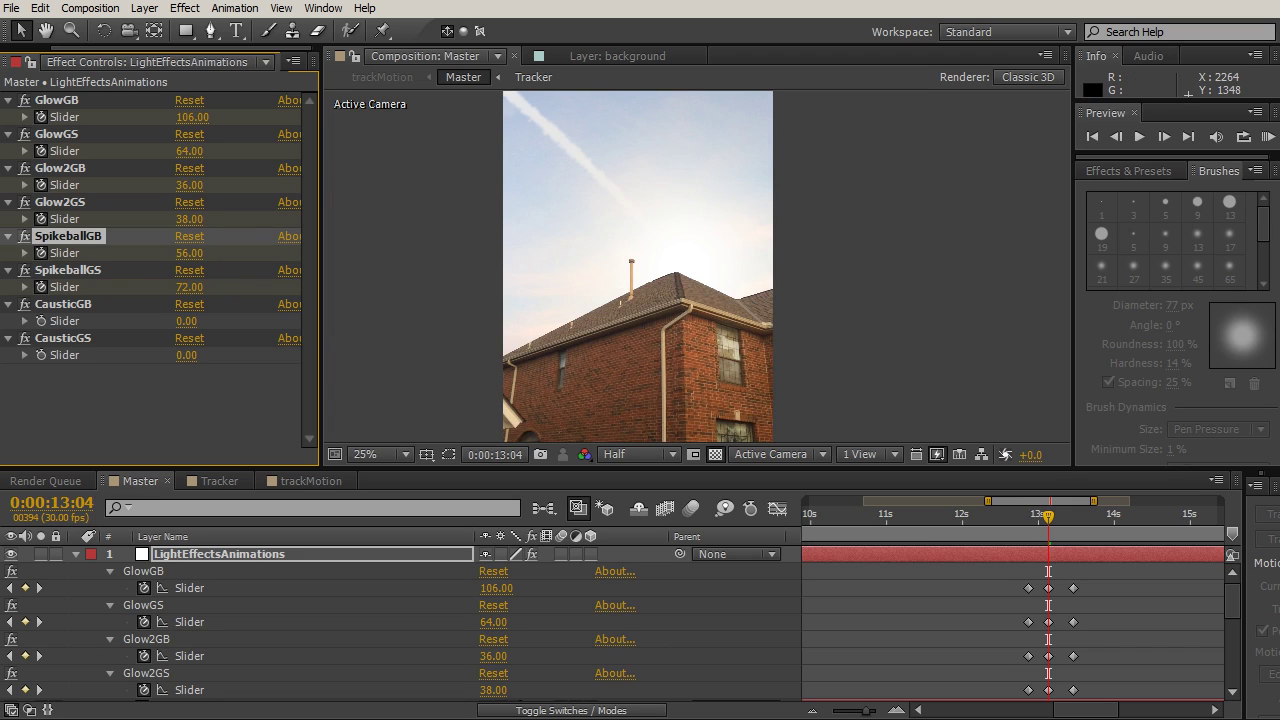
# Step: At 13:14, set SpikeballGB and SpikeballGS to 0 and enlarge the timeline
pyautogui.click(39, 622)
pyautogui.click(188, 254)
pyautogui.write('0')
pyautogui.press('Tab')
pyautogui.write('0')
pyautogui.click(237, 280)
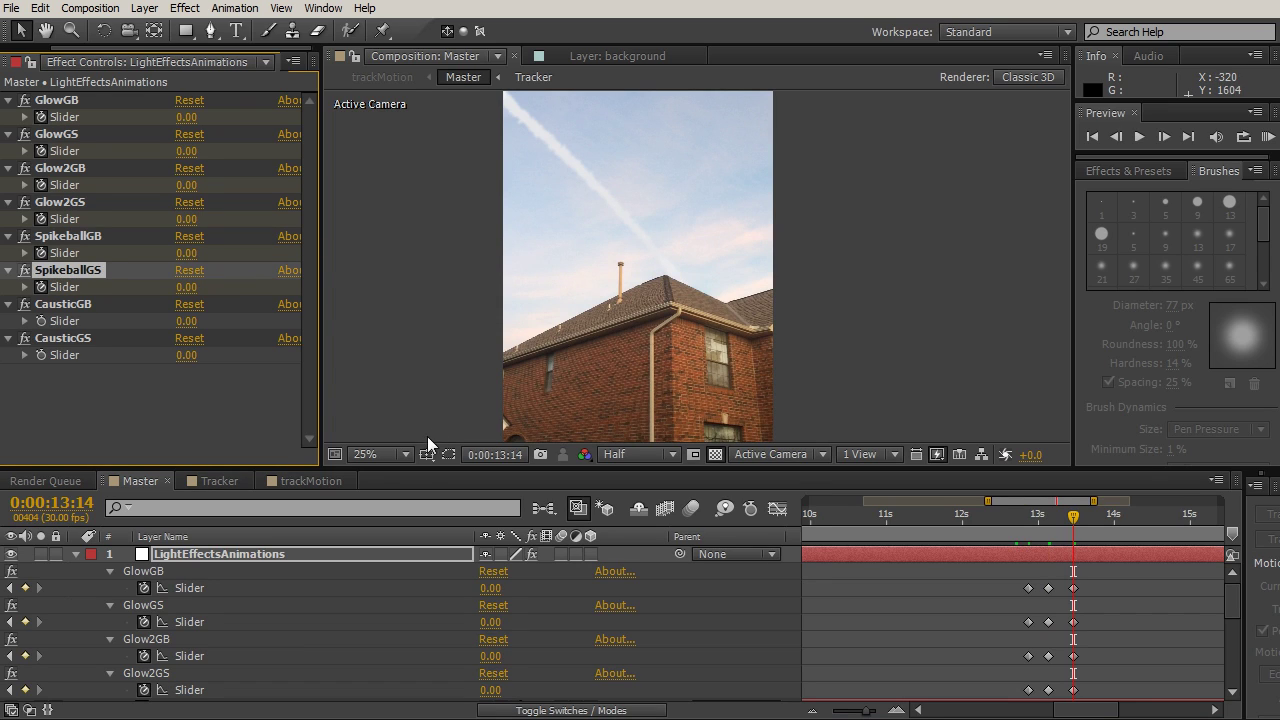
pyautogui.moveTo(424, 466); pyautogui.dragTo(403, 406)
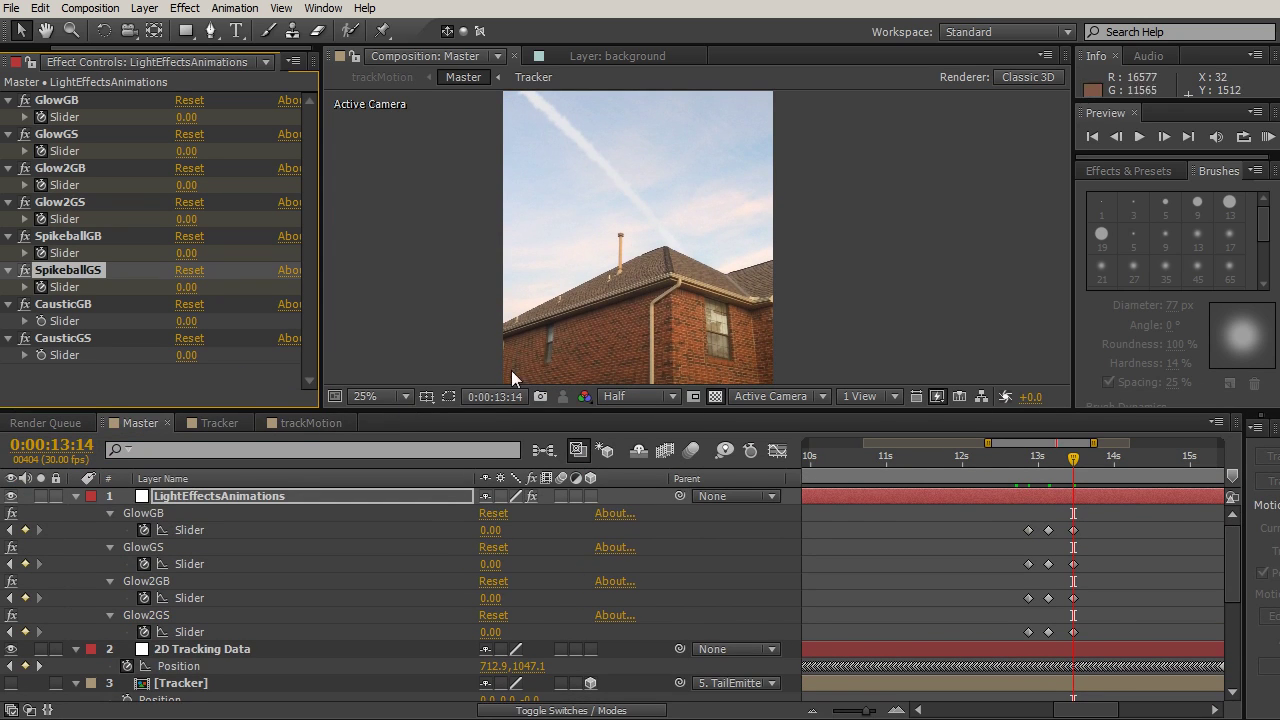
# Step: At 13:04, raise CausticGB and CausticGS to 66 from 0 at 12:26
pyautogui.click(10, 598)
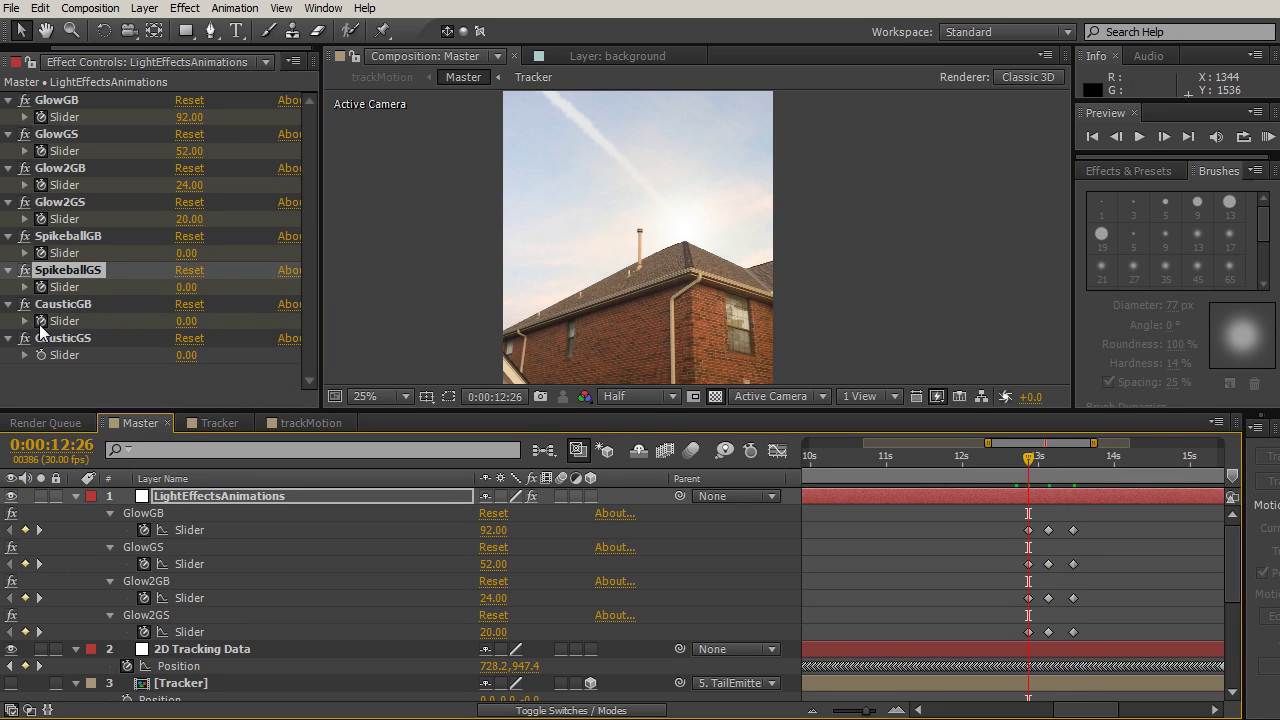
pyautogui.click(45, 305)
pyautogui.click(50, 339)
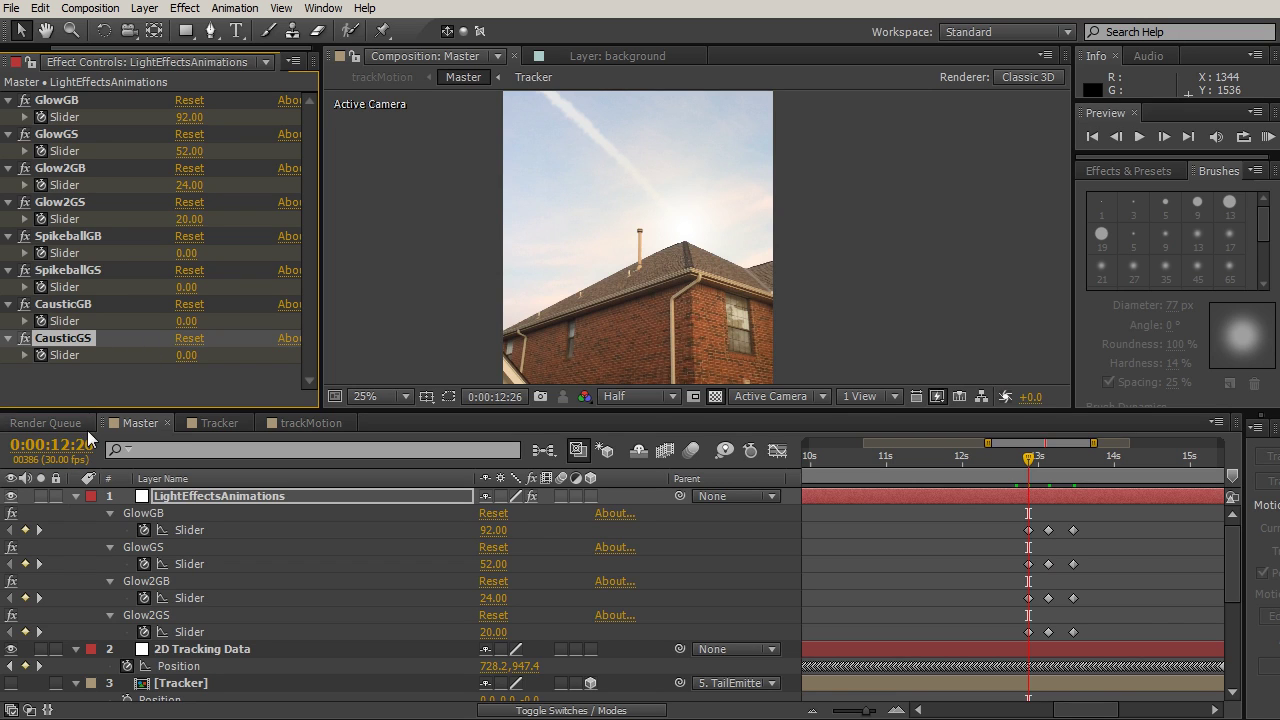
pyautogui.click(42, 561)
pyautogui.moveTo(187, 321); pyautogui.dragTo(228, 326)
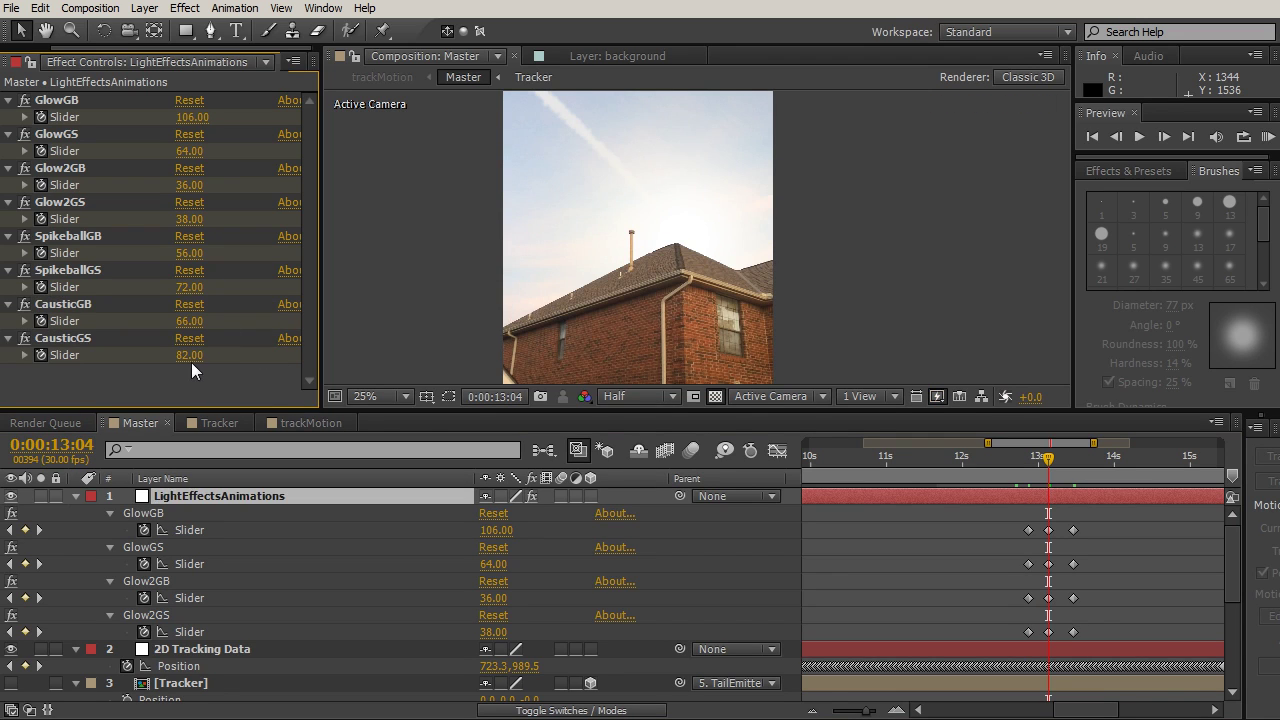
pyautogui.click(174, 342)
# Step: At 13:14, set CausticGB and CausticGS back to 0
pyautogui.click(40, 565)
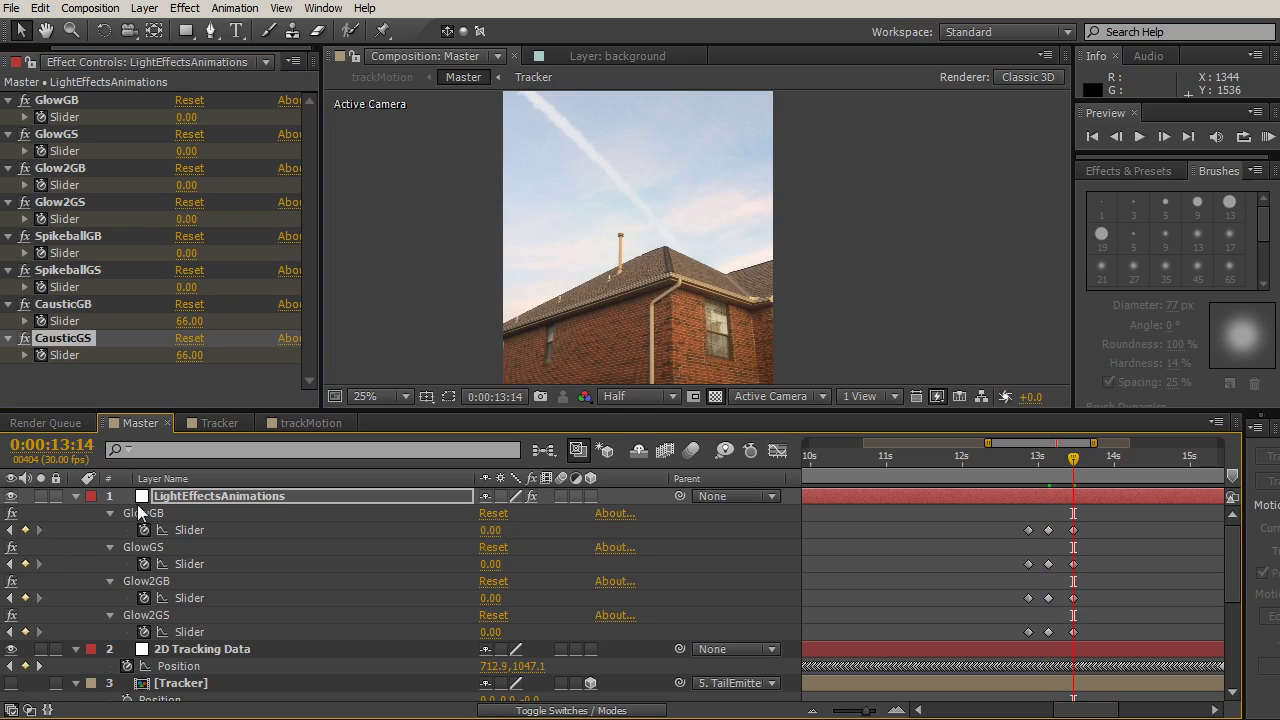
pyautogui.click(187, 322)
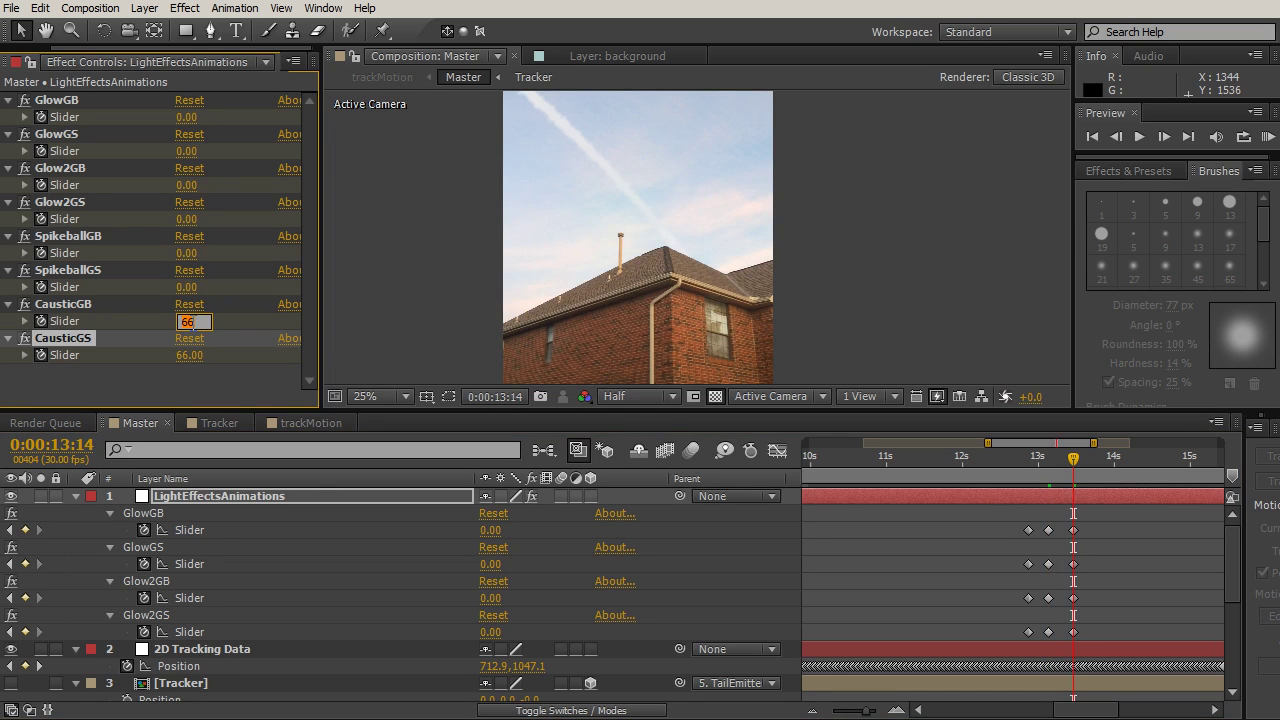
pyautogui.write('0')
pyautogui.press('Return')
# Step: List all animated effect sliders in an enlarged timeline and return to 12:26
pyautogui.moveTo(1031, 460)
pyautogui.mouseDown()
pyautogui.moveTo(1019, 462)
pyautogui.moveTo(1031, 460)
pyautogui.mouseUp()
pyautogui.press('u')
pyautogui.press('u')
pyautogui.moveTo(984, 410); pyautogui.dragTo(987, 314)
pyautogui.scroll(-1, 1231, 460)
pyautogui.scroll(1, 1231, 460)
pyautogui.moveTo(1037, 368); pyautogui.dragTo(1025, 368)
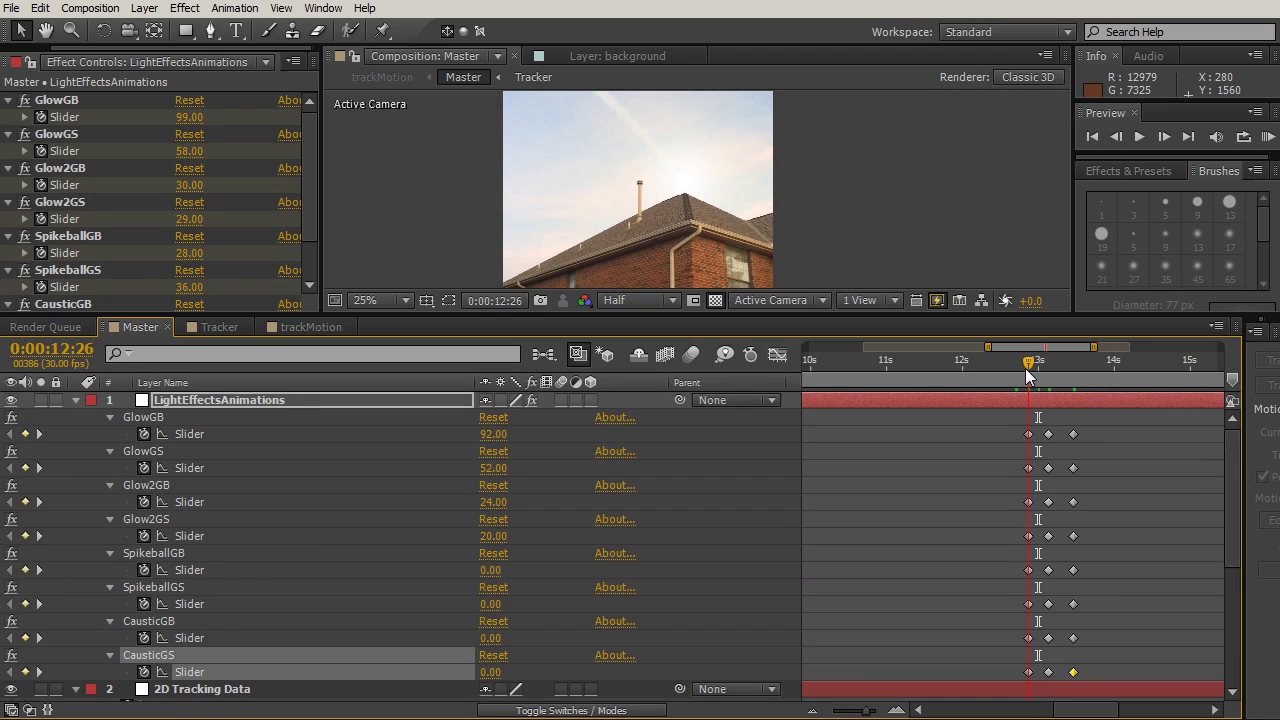
# Step: Preview the flash from 11:17 to 13:13, then scrub GlowGB down and both Spikeball sliders up
pyautogui.click(929, 360)
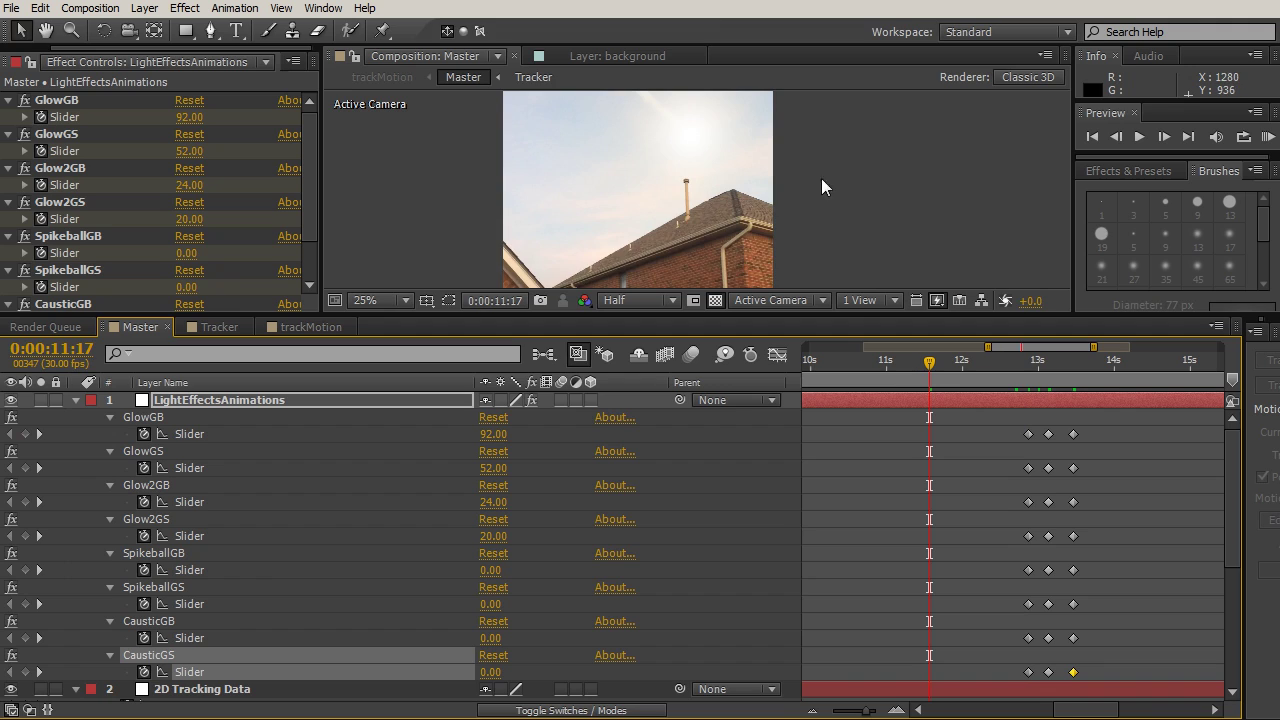
pyautogui.moveTo(977, 360); pyautogui.dragTo(1051, 364)
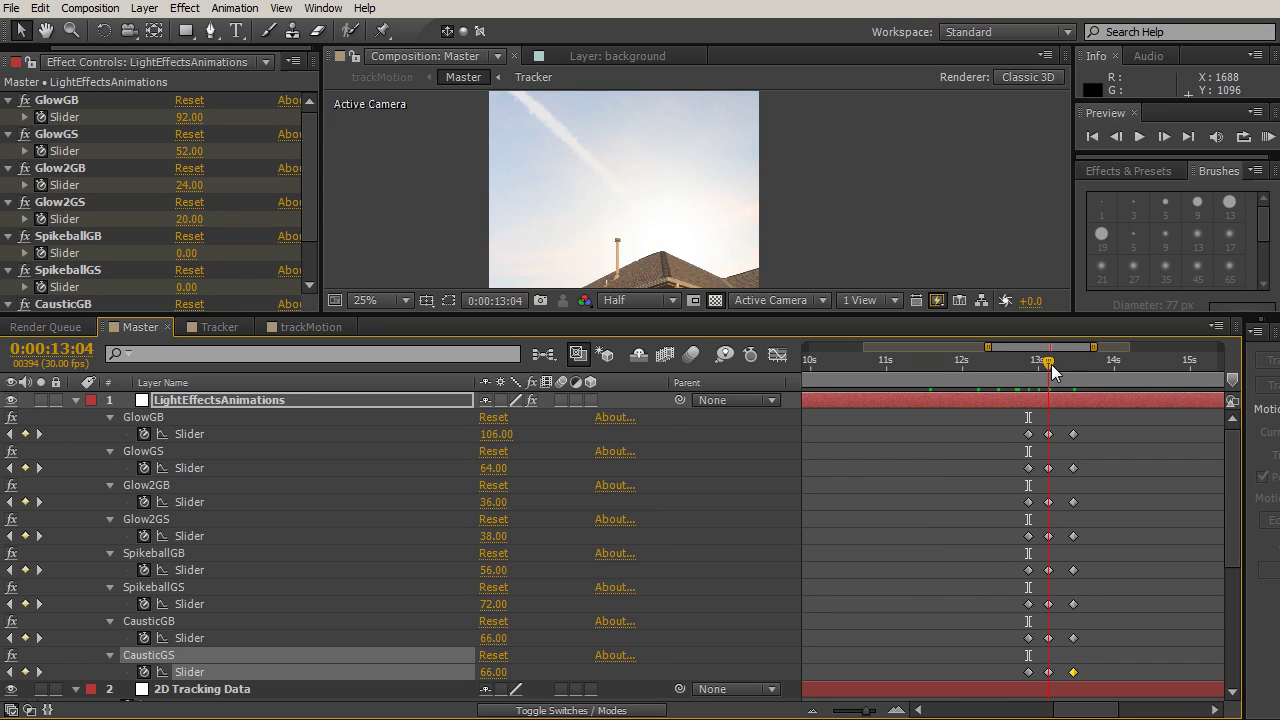
pyautogui.moveTo(1048, 358)
pyautogui.mouseDown()
pyautogui.moveTo(1075, 366)
pyautogui.moveTo(1047, 366)
pyautogui.mouseUp()
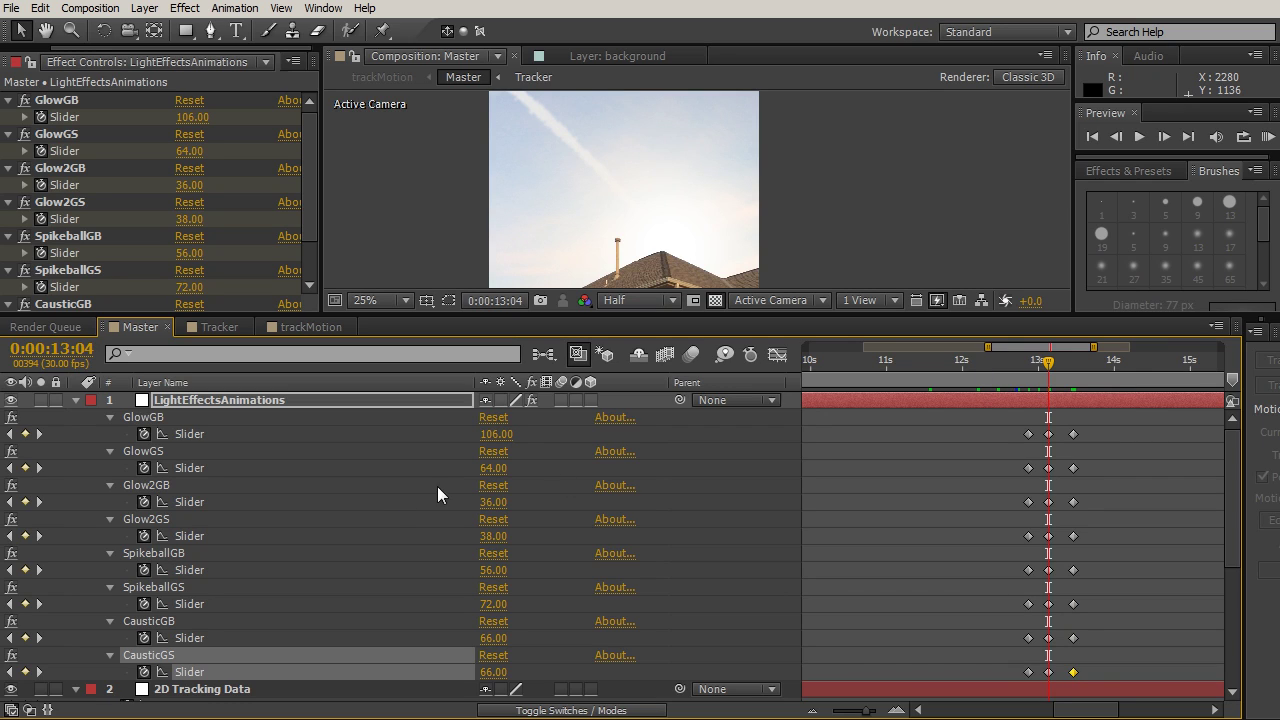
pyautogui.moveTo(193, 125); pyautogui.dragTo(166, 150)
pyautogui.moveTo(204, 250); pyautogui.dragTo(275, 250)
pyautogui.moveTo(190, 286); pyautogui.dragTo(226, 286)
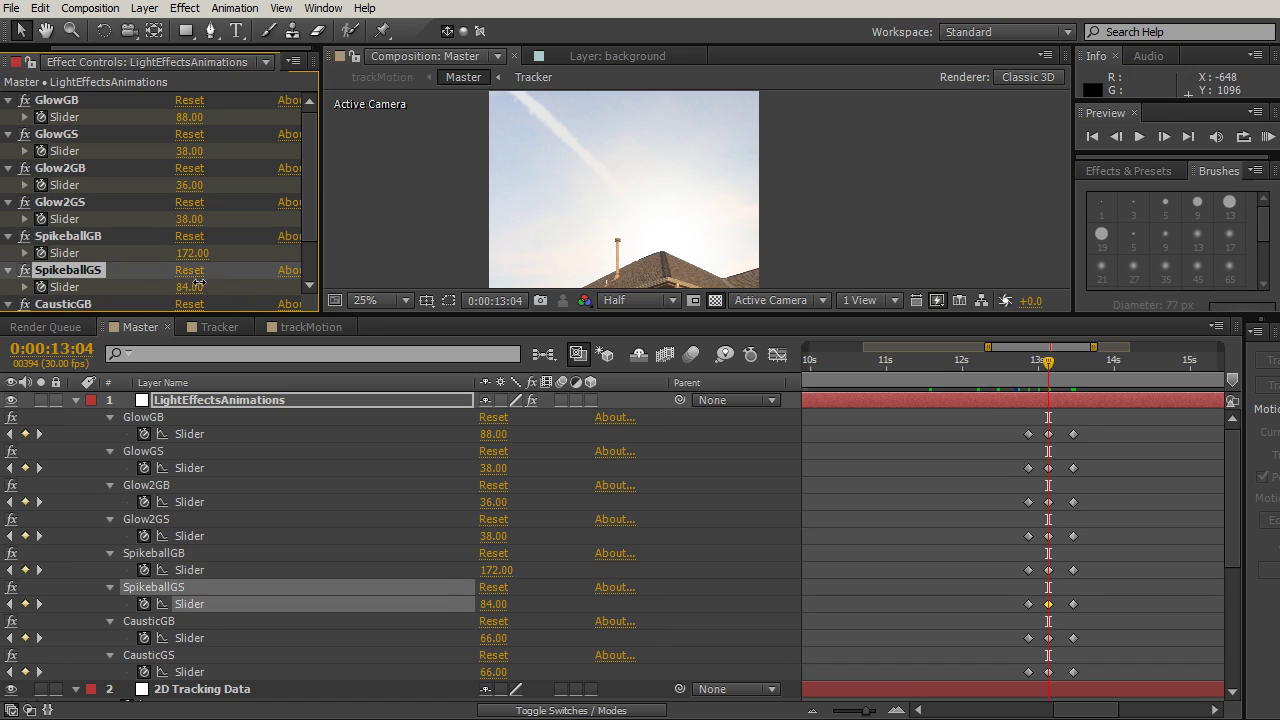
pyautogui.moveTo(186, 118); pyautogui.dragTo(184, 229)
# Step: At the 13:04 peak, set Glow2GS to 2 and GlowGB to 15
pyautogui.click(188, 220)
pyautogui.press('Return')
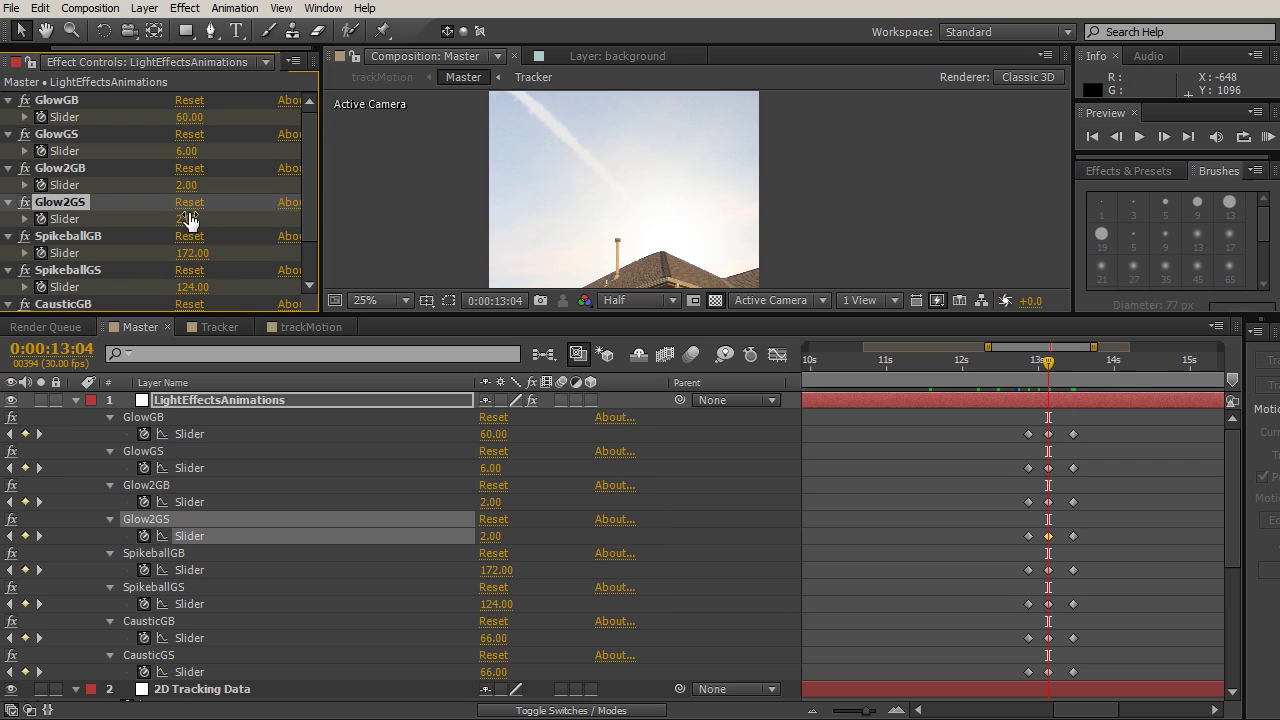
pyautogui.click(187, 117)
pyautogui.write('1')
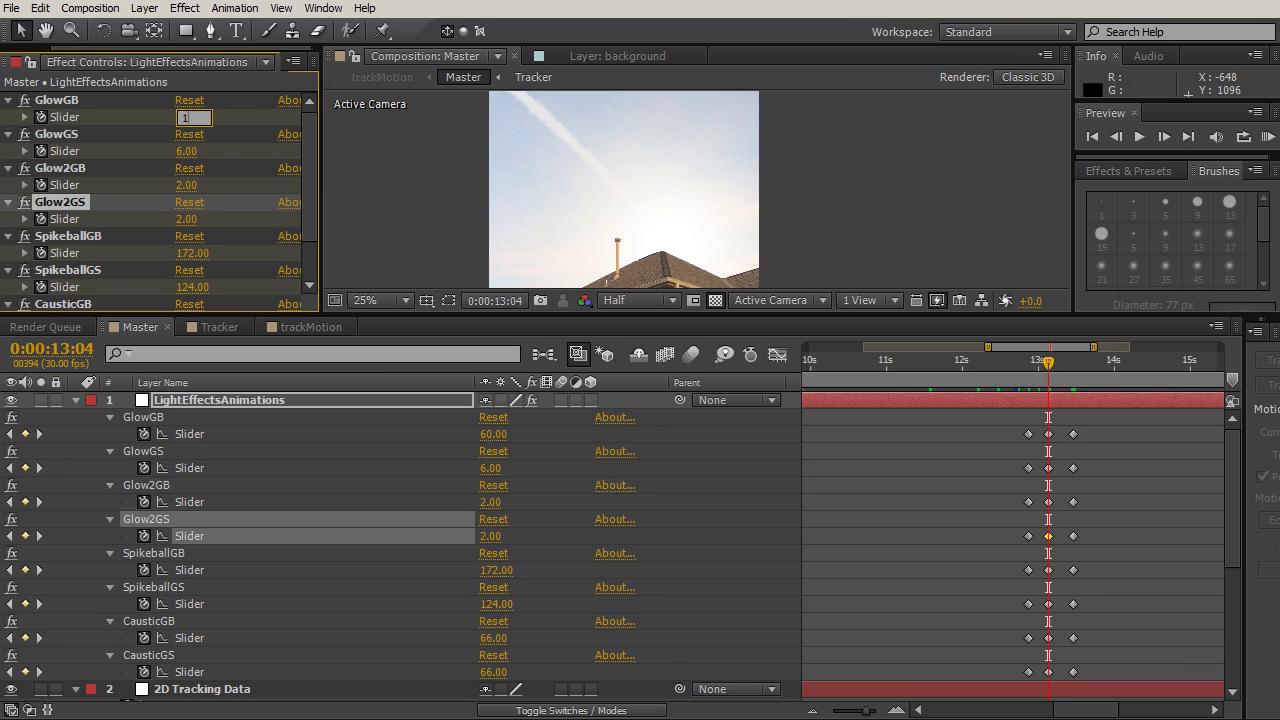
pyautogui.write('5')
pyautogui.press('Return')
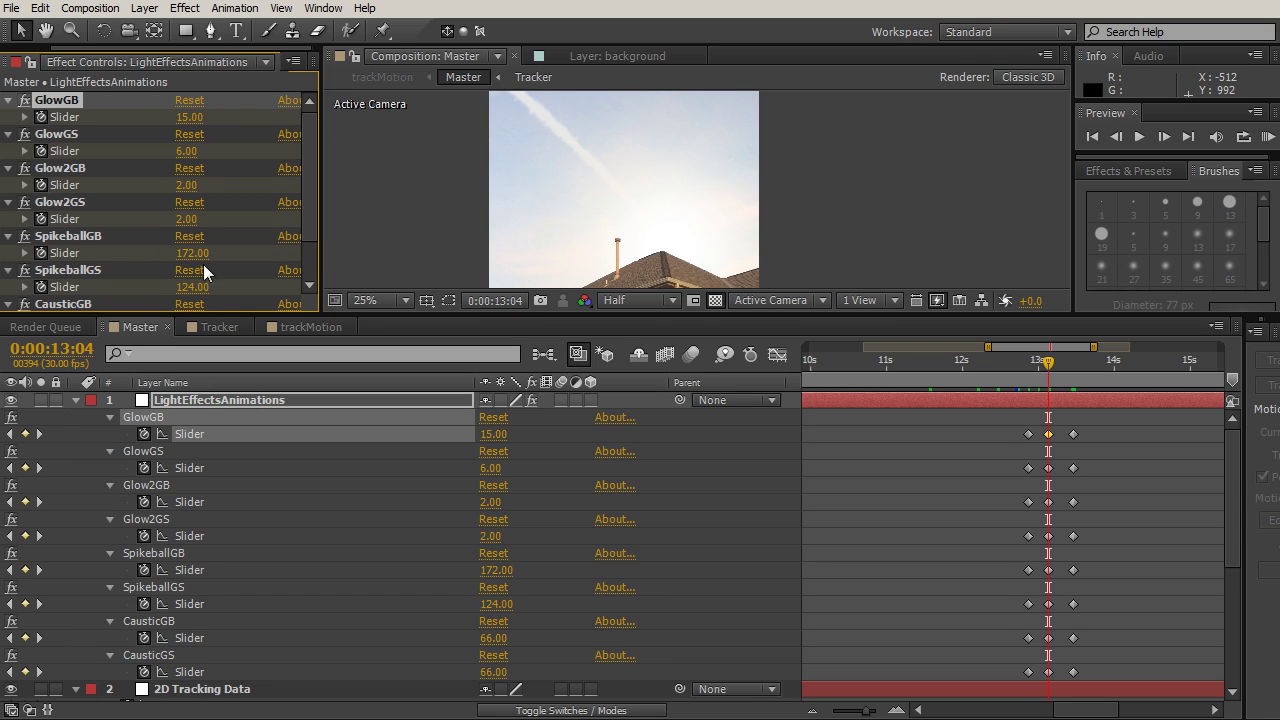
# Step: Scrub SpikeballGS down and move a GlowGB keyframe earlier to about 12:22
pyautogui.scroll(-1, 314, 229)
pyautogui.moveTo(195, 271); pyautogui.dragTo(269, 242)
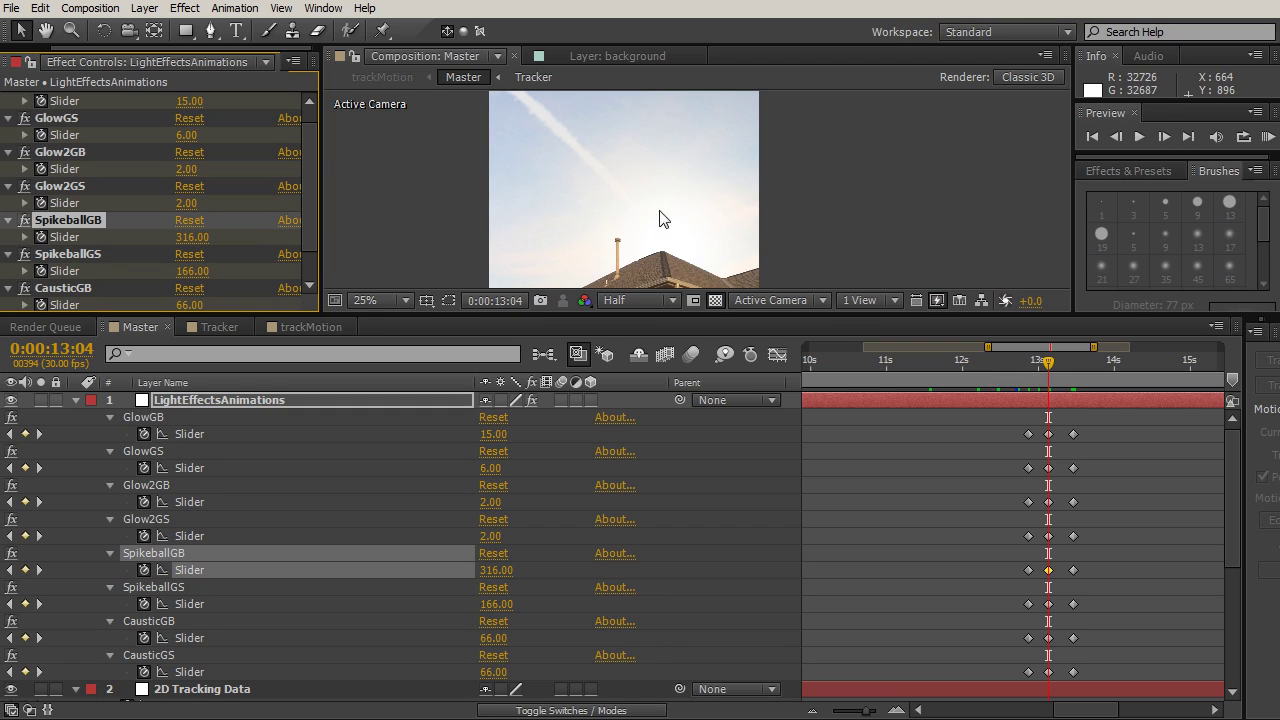
pyautogui.moveTo(197, 271); pyautogui.dragTo(172, 237)
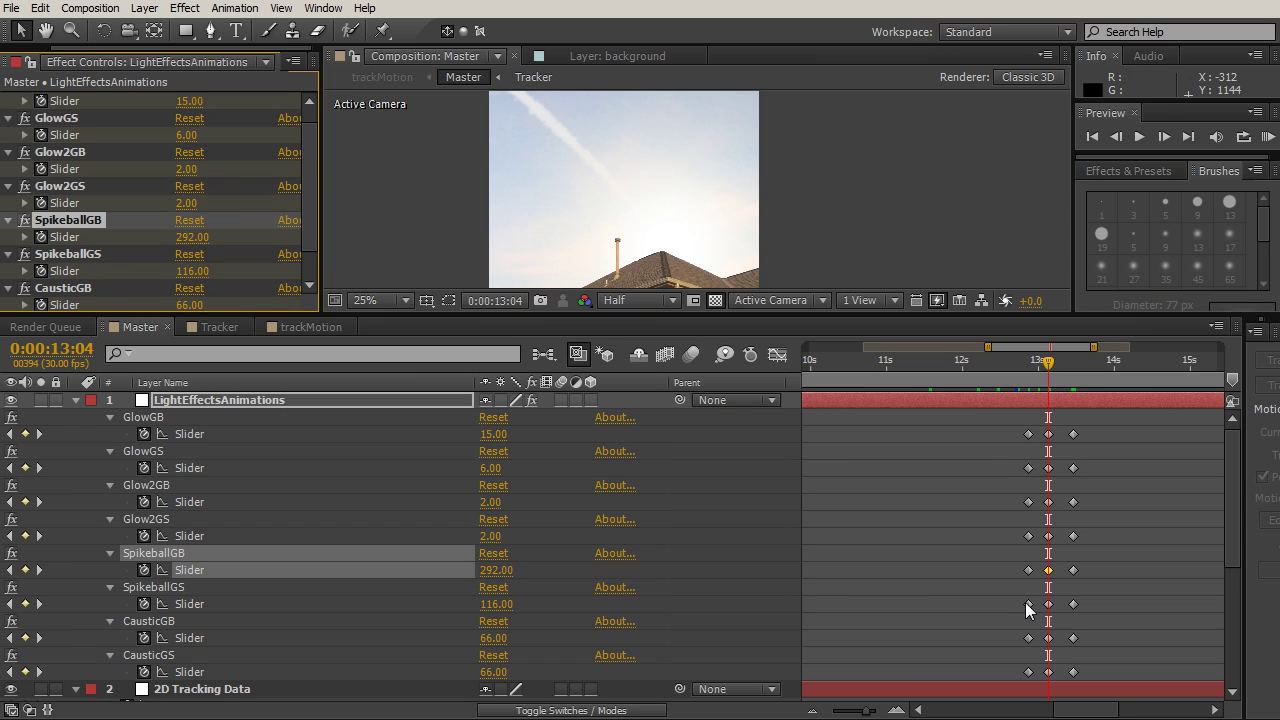
pyautogui.moveTo(1028, 434); pyautogui.dragTo(1061, 434)
# Step: Offset the GlowGB, Glow2GB and CausticGS slider keyframes so each effect flashes at different times
pyautogui.click(1063, 437)
pyautogui.moveTo(1027, 503); pyautogui.dragTo(1030, 673)
pyautogui.click(1068, 668)
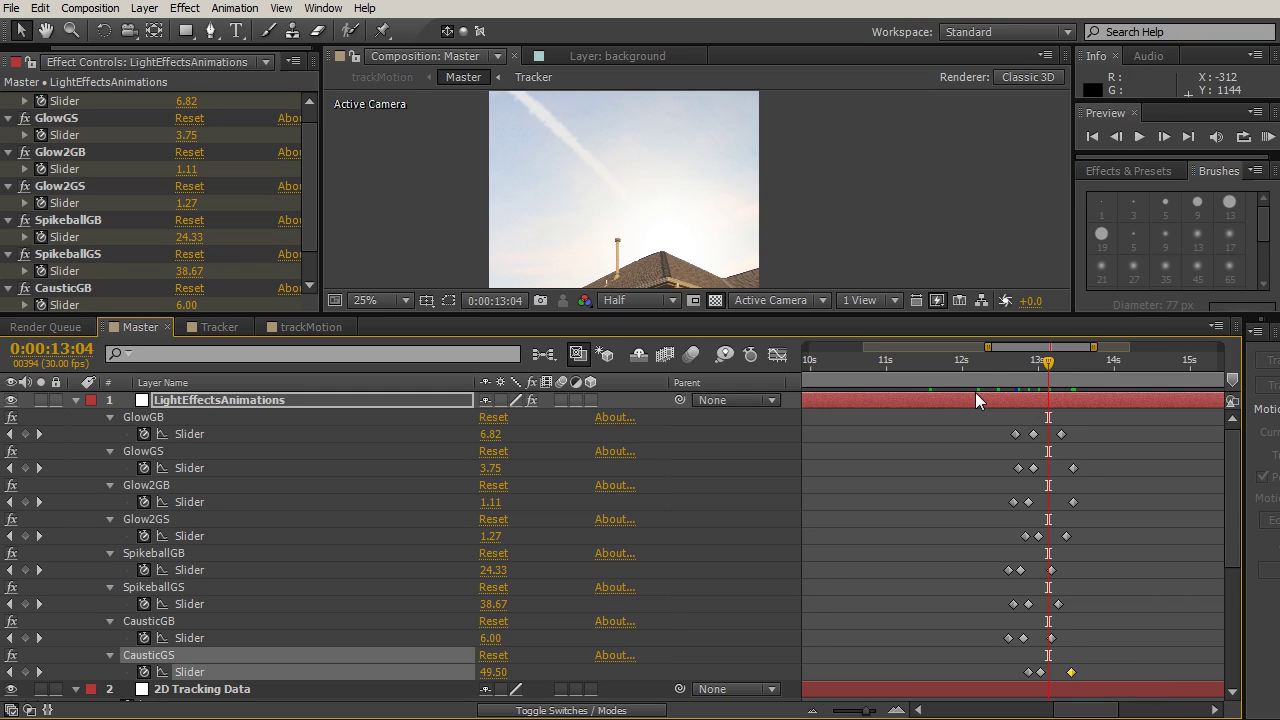
pyautogui.moveTo(971, 366); pyautogui.dragTo(876, 366)
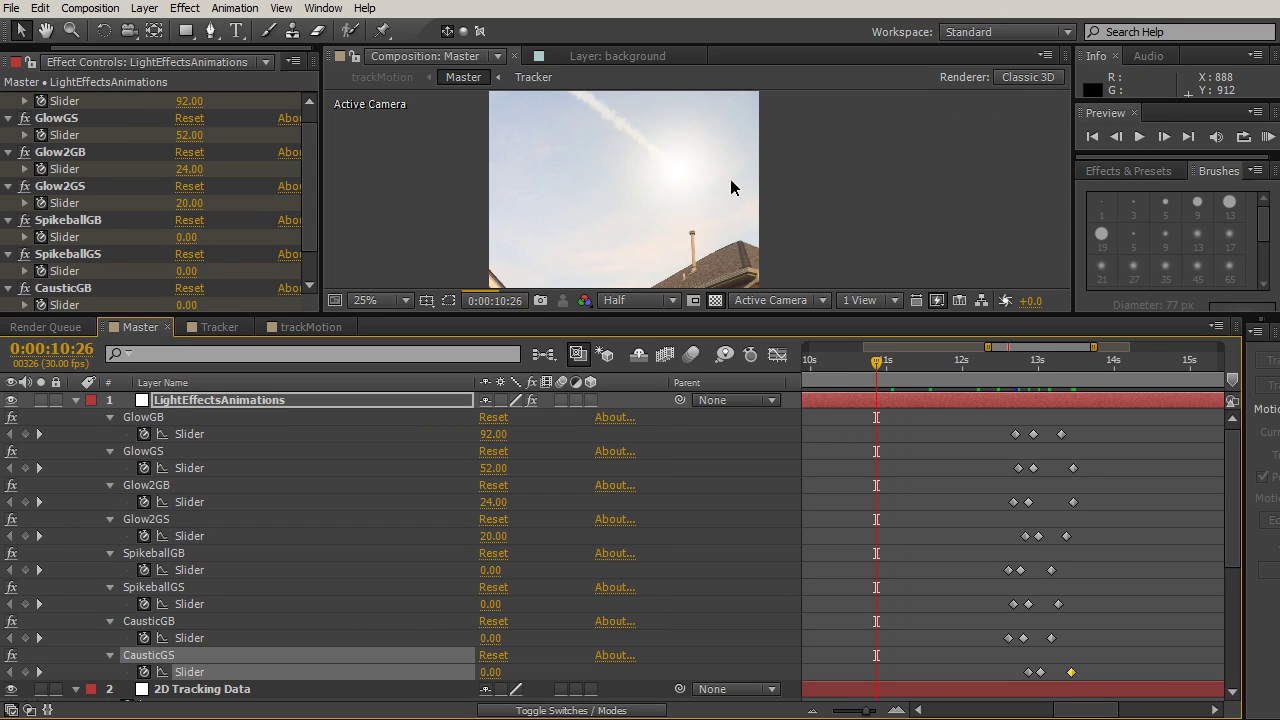
# Step: Preview the flash and set GlowGB and GlowGS keyframes at 10:27
pyautogui.moveTo(729, 186); pyautogui.dragTo(763, 208)
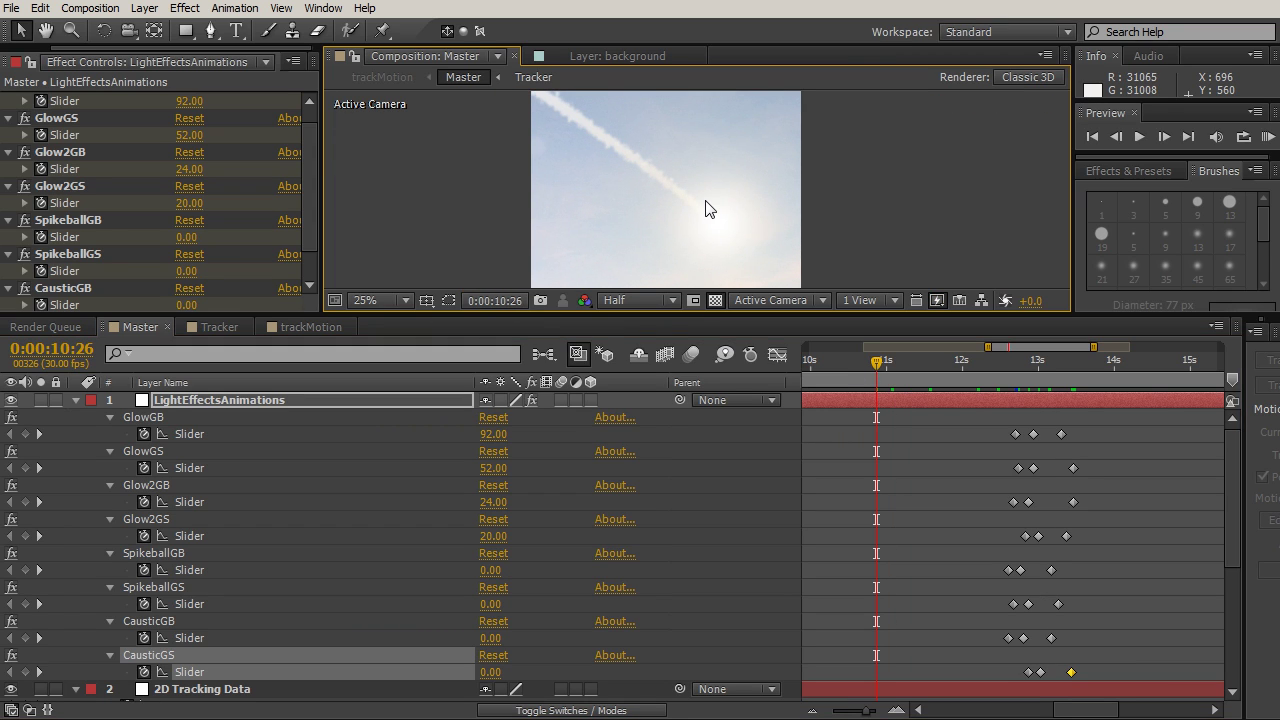
pyautogui.moveTo(941, 364); pyautogui.dragTo(877, 372)
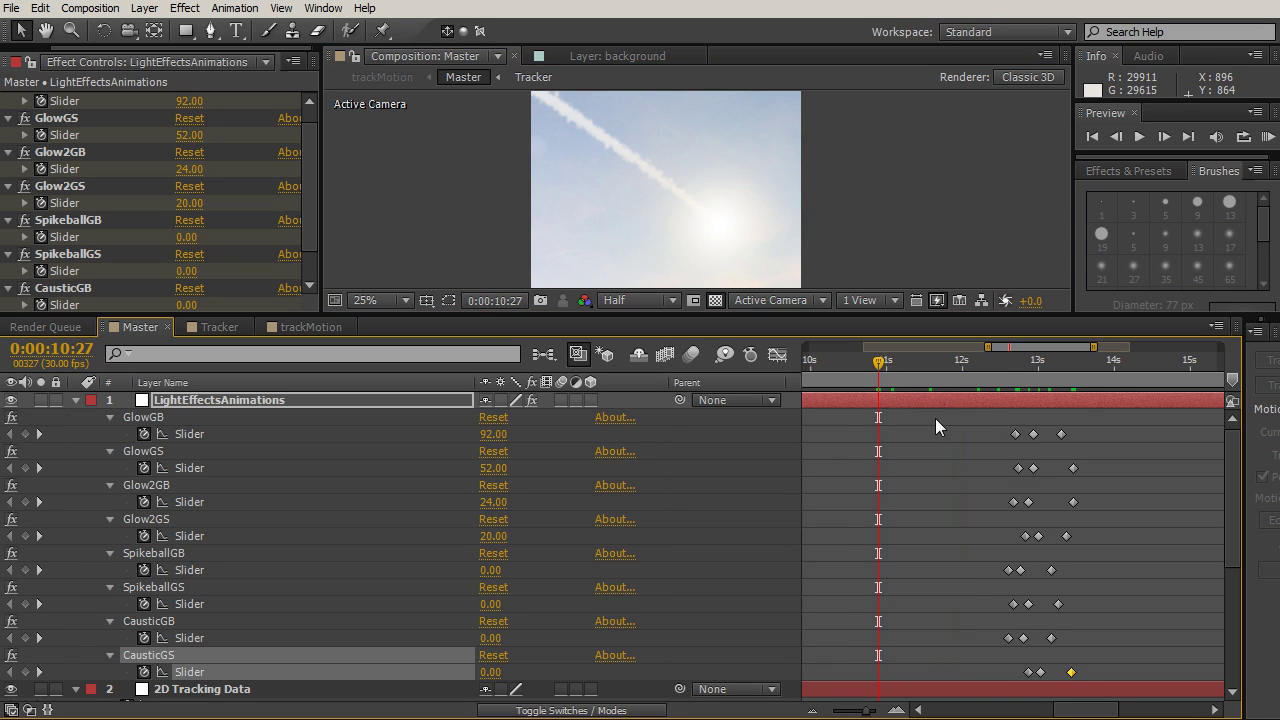
pyautogui.click(25, 434)
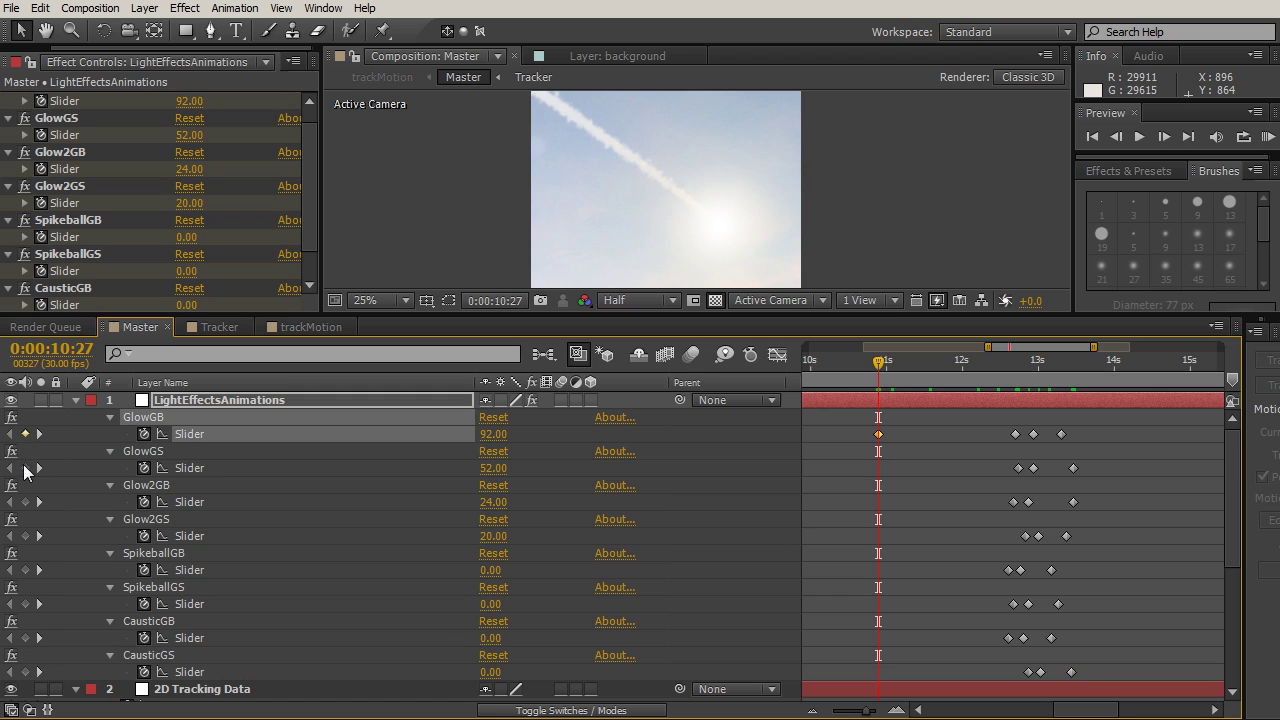
pyautogui.click(25, 468)
# Step: Keyframe GlowGB and GlowGS at 11:16, lowering them to 2 and 8
pyautogui.moveTo(887, 364); pyautogui.dragTo(927, 362)
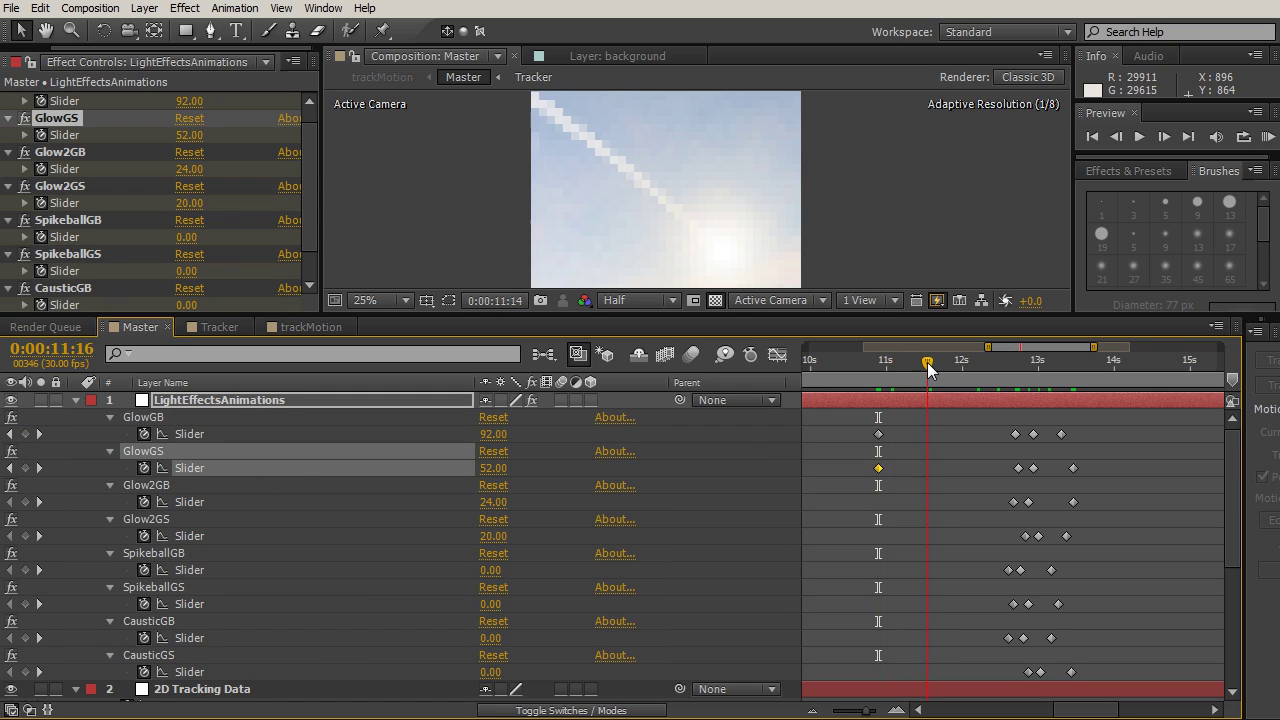
pyautogui.click(25, 434)
pyautogui.click(25, 468)
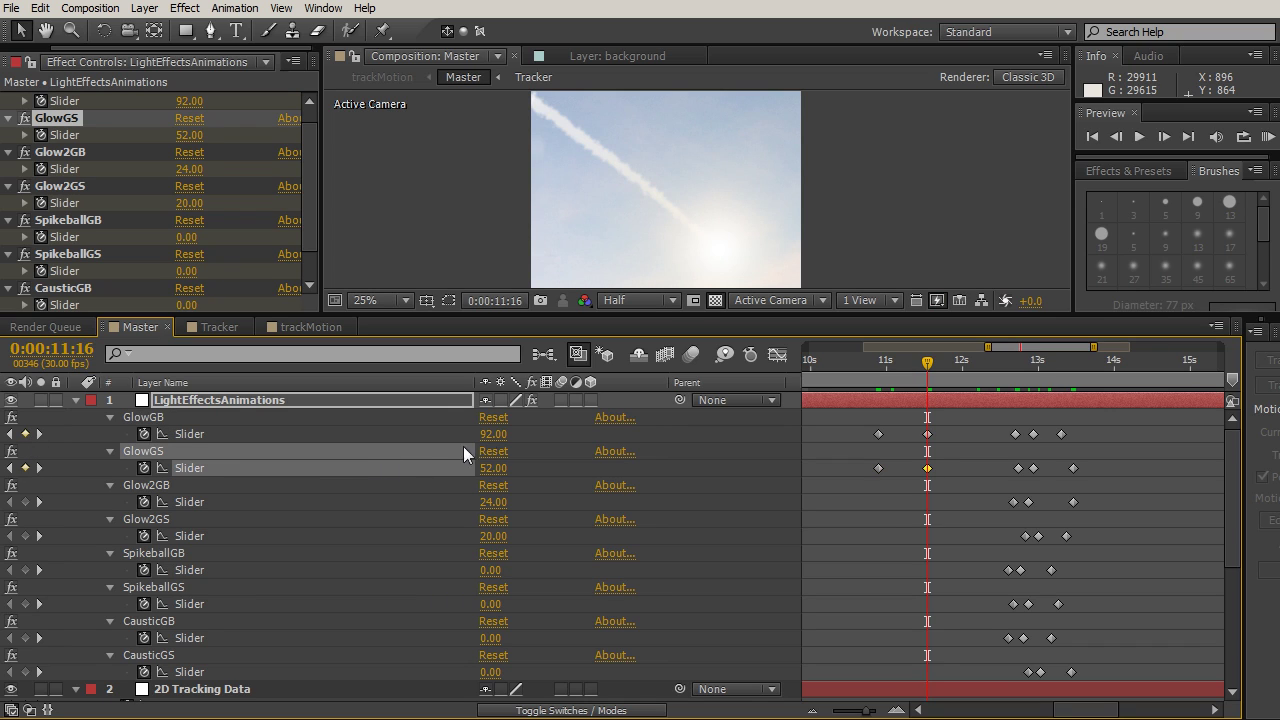
pyautogui.moveTo(493, 434); pyautogui.dragTo(513, 500)
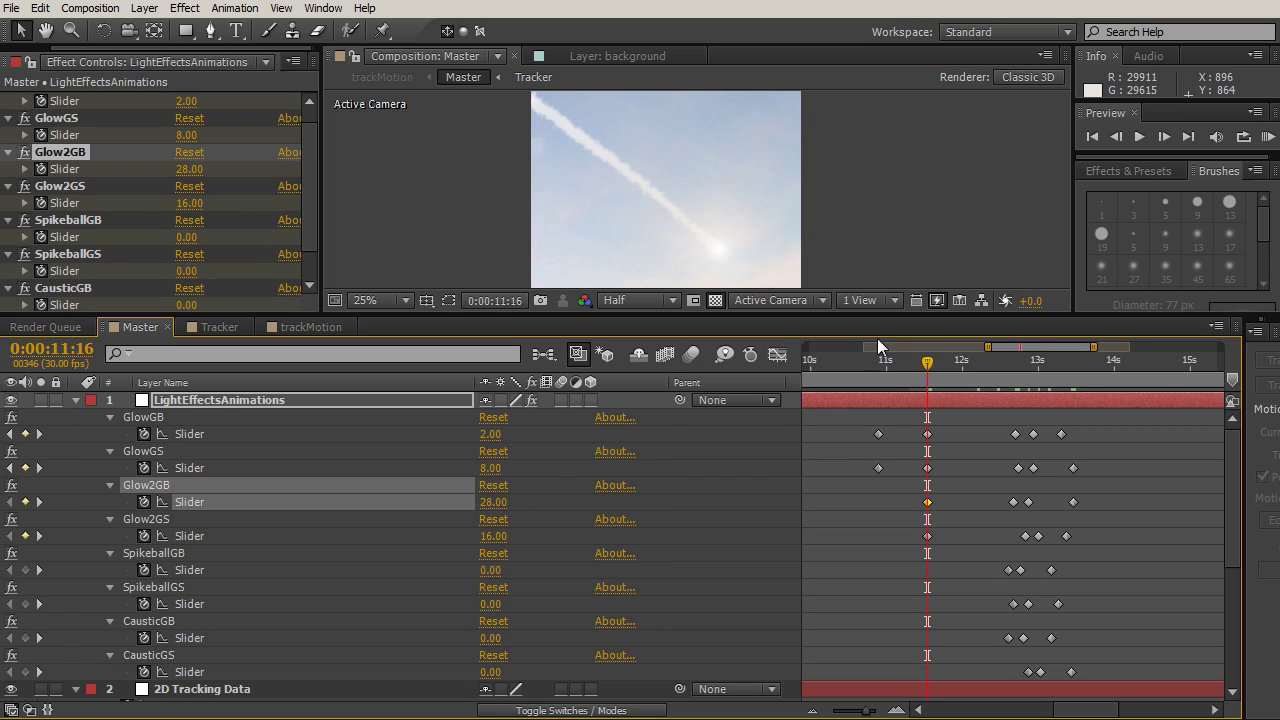
pyautogui.moveTo(929, 369); pyautogui.dragTo(997, 356)
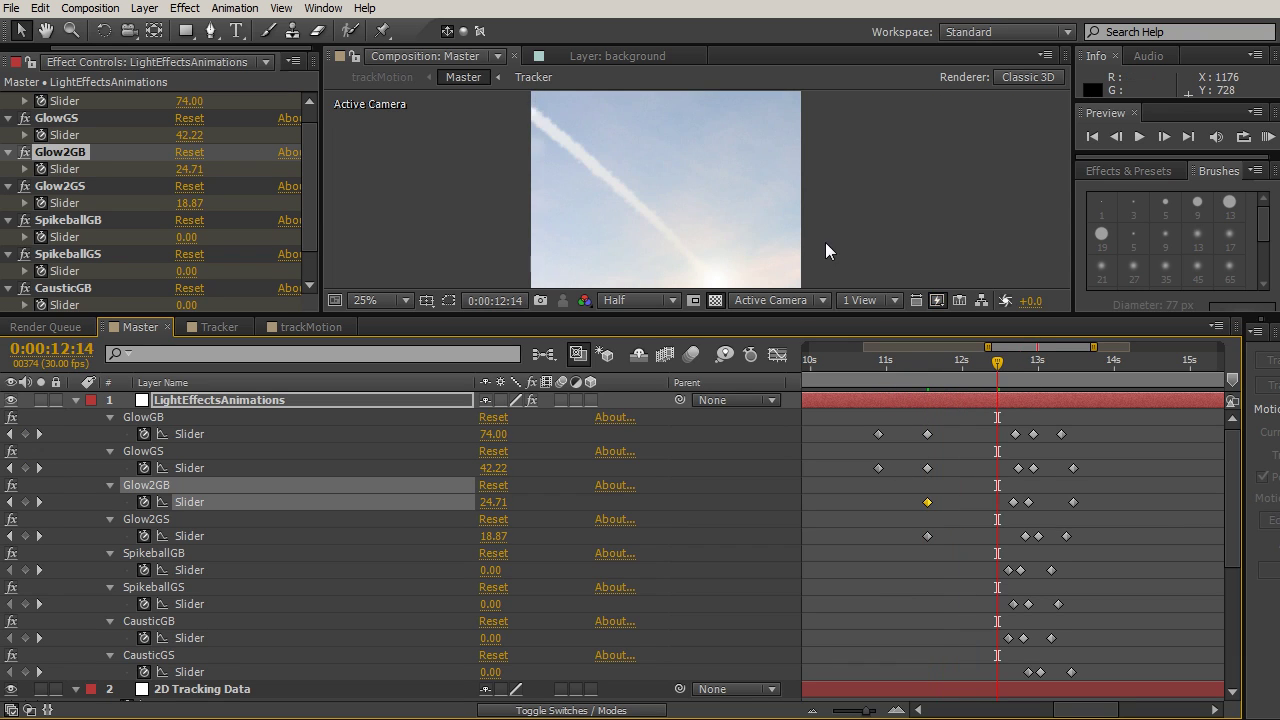
pyautogui.press('space')
pyautogui.moveTo(825, 242); pyautogui.dragTo(808, 177)
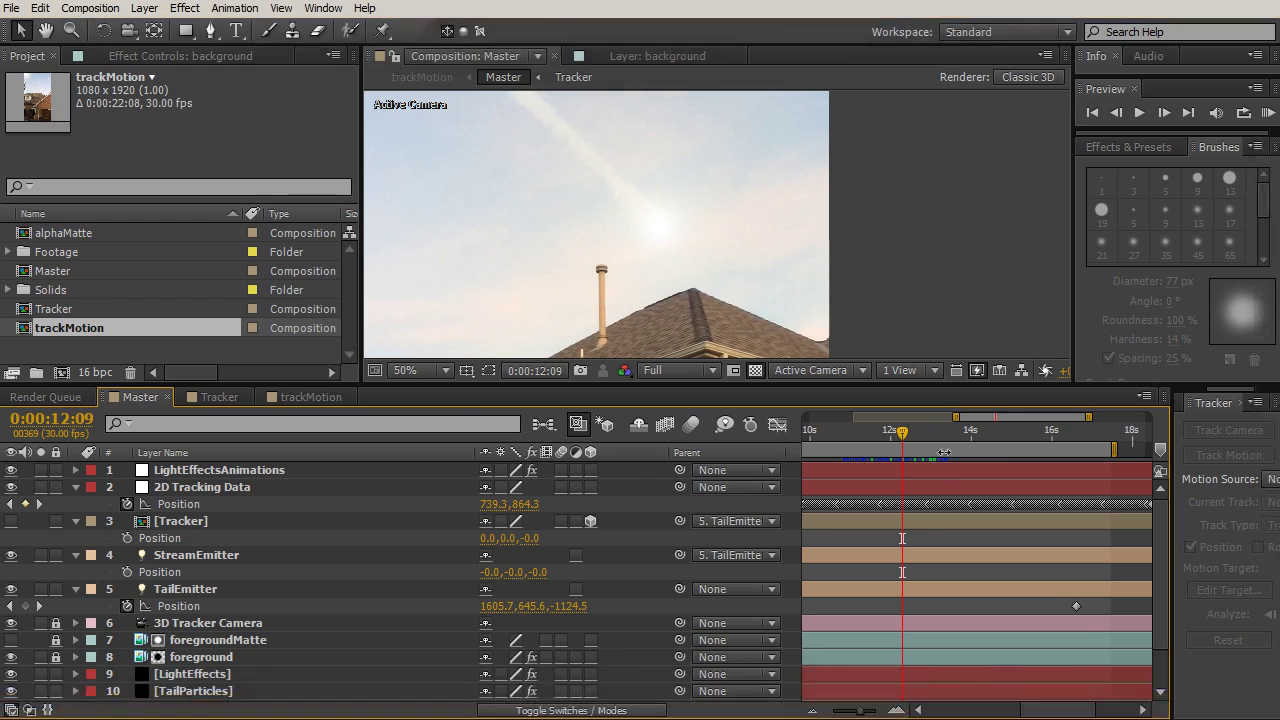
# Step: Scrub to 13:01 to check the glow values: GlowGB 81, GlowGS 52, Glow2GB 24, Glow2GS 19.6
pyautogui.moveTo(870, 424); pyautogui.dragTo(924, 440)
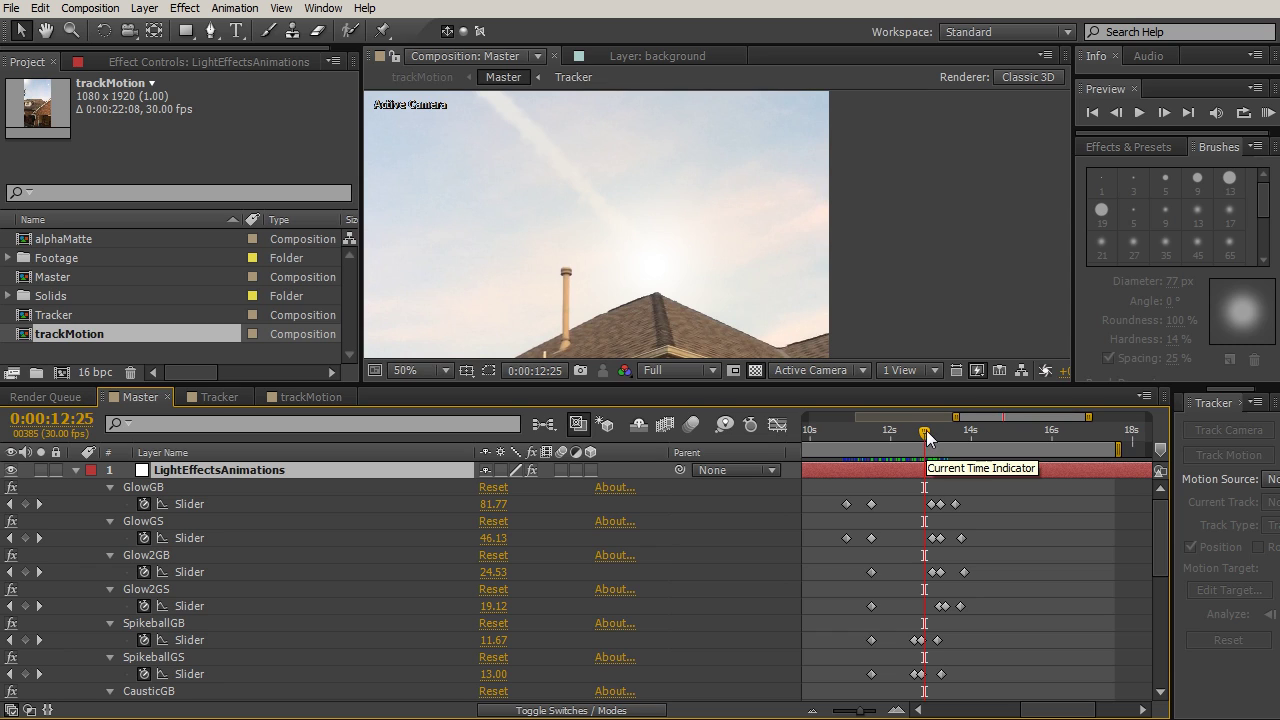
pyautogui.moveTo(925, 437); pyautogui.dragTo(933, 437)
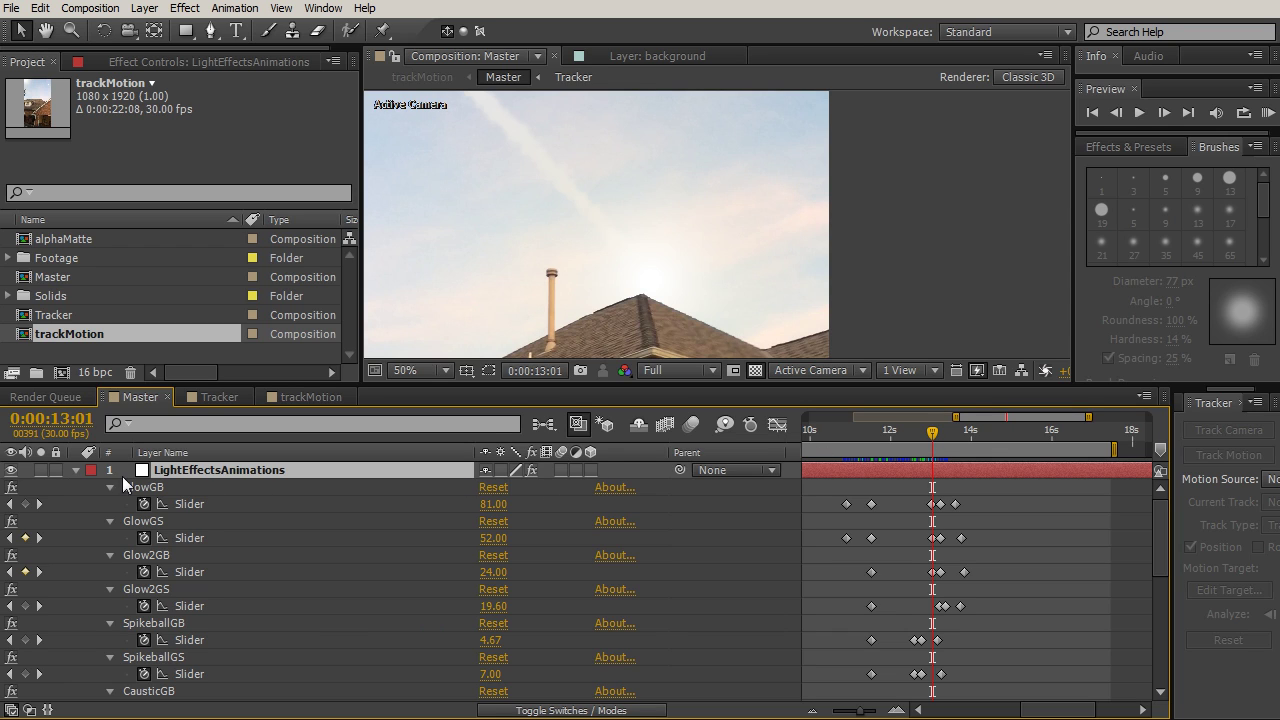
# Step: Collapse the LightEffectsAnimations, 2D Tracking Data, Tracker, StreamEmitter and TailEmitter layer properties
pyautogui.click(76, 470)
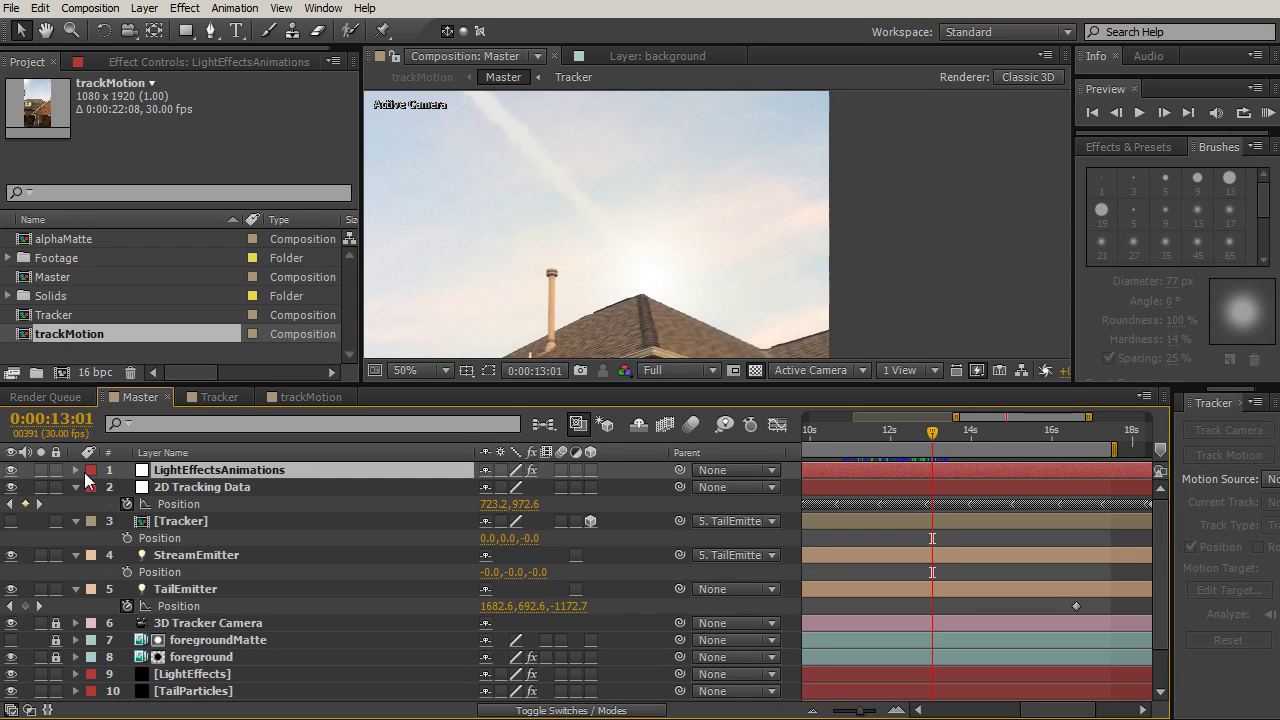
pyautogui.click(76, 487)
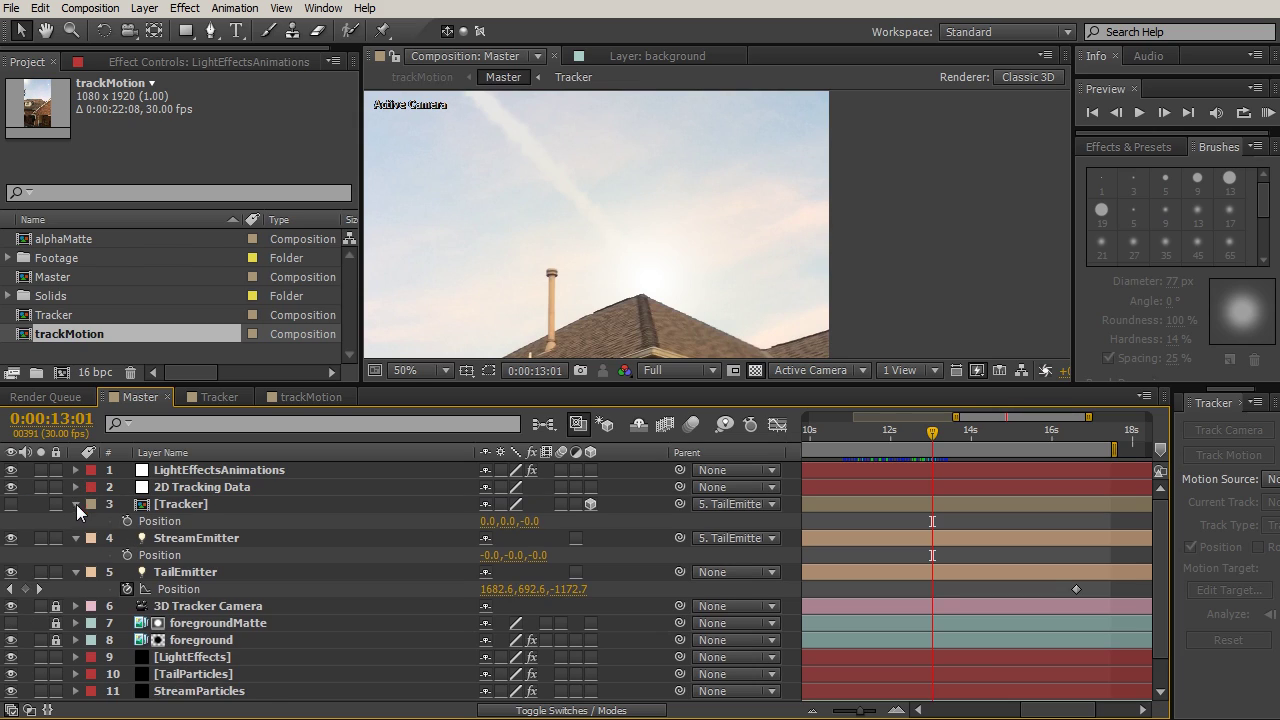
pyautogui.click(76, 504)
pyautogui.click(77, 521)
pyautogui.click(76, 538)
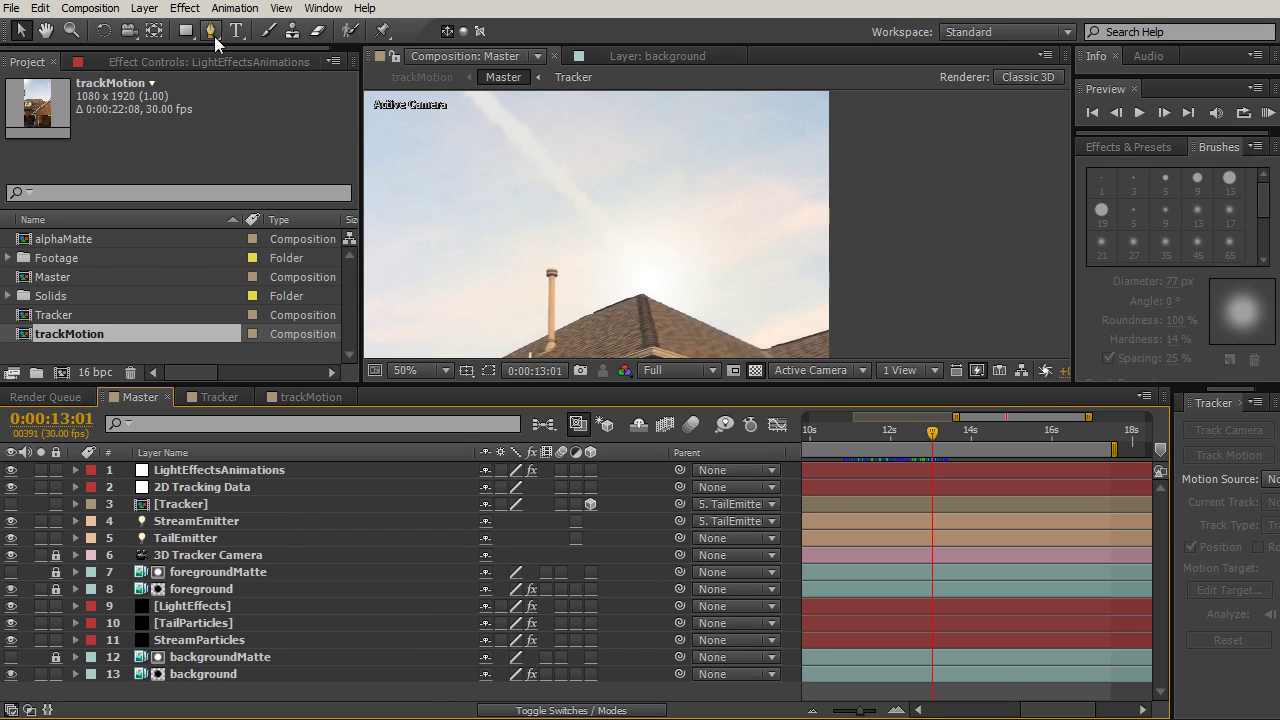
# Step: Create a new adjustment layer named LensEffects and make the timeline taller
pyautogui.click(160, 10)
pyautogui.moveTo(157, 30)
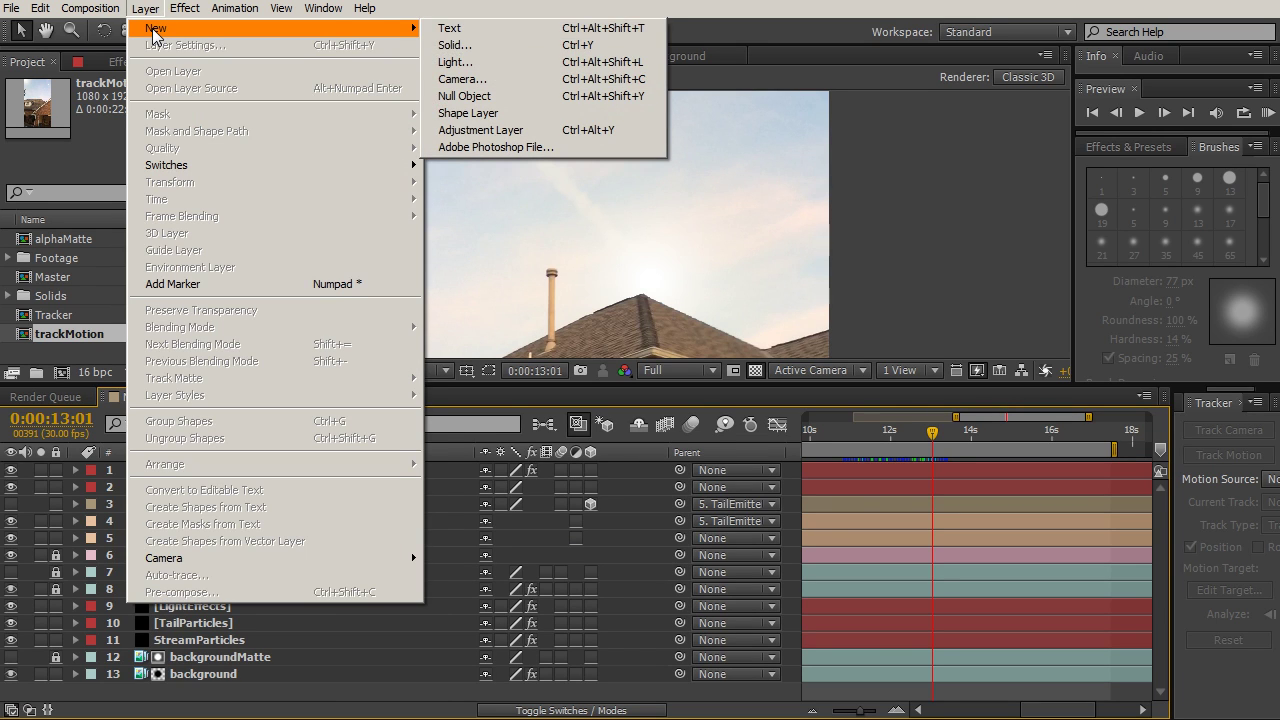
pyautogui.click(478, 130)
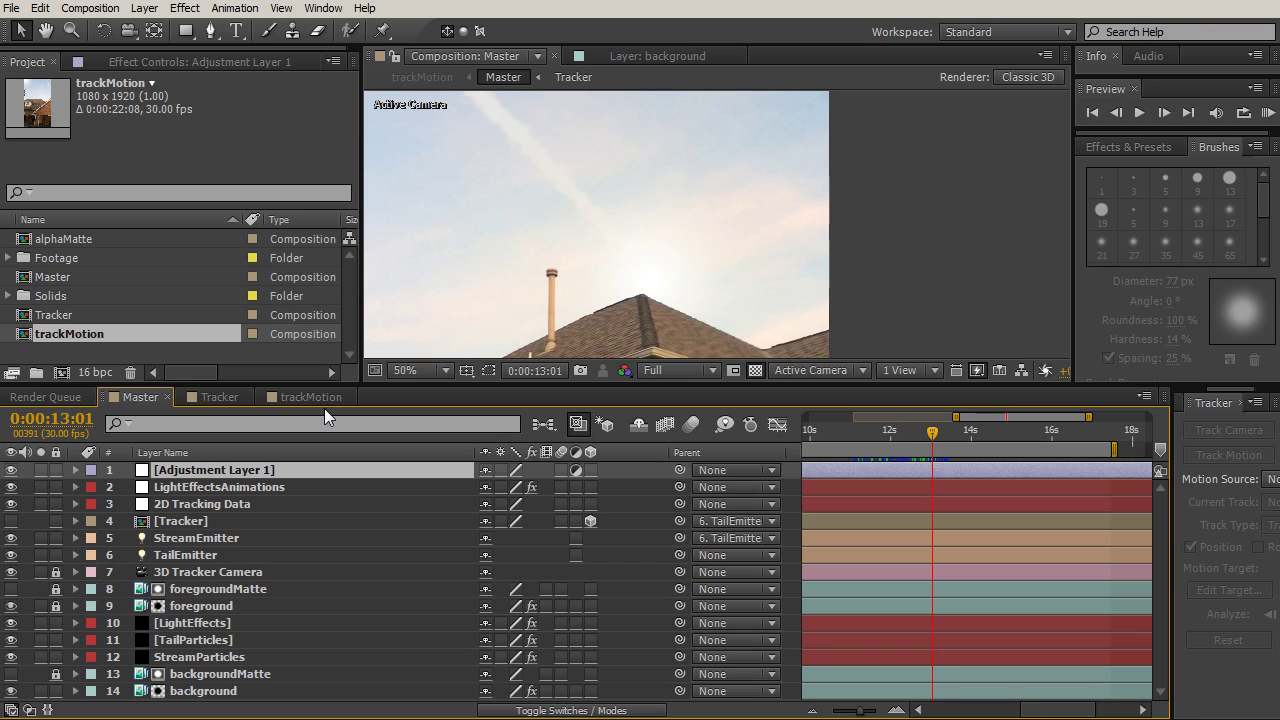
pyautogui.press('Return')
pyautogui.write('Lens')
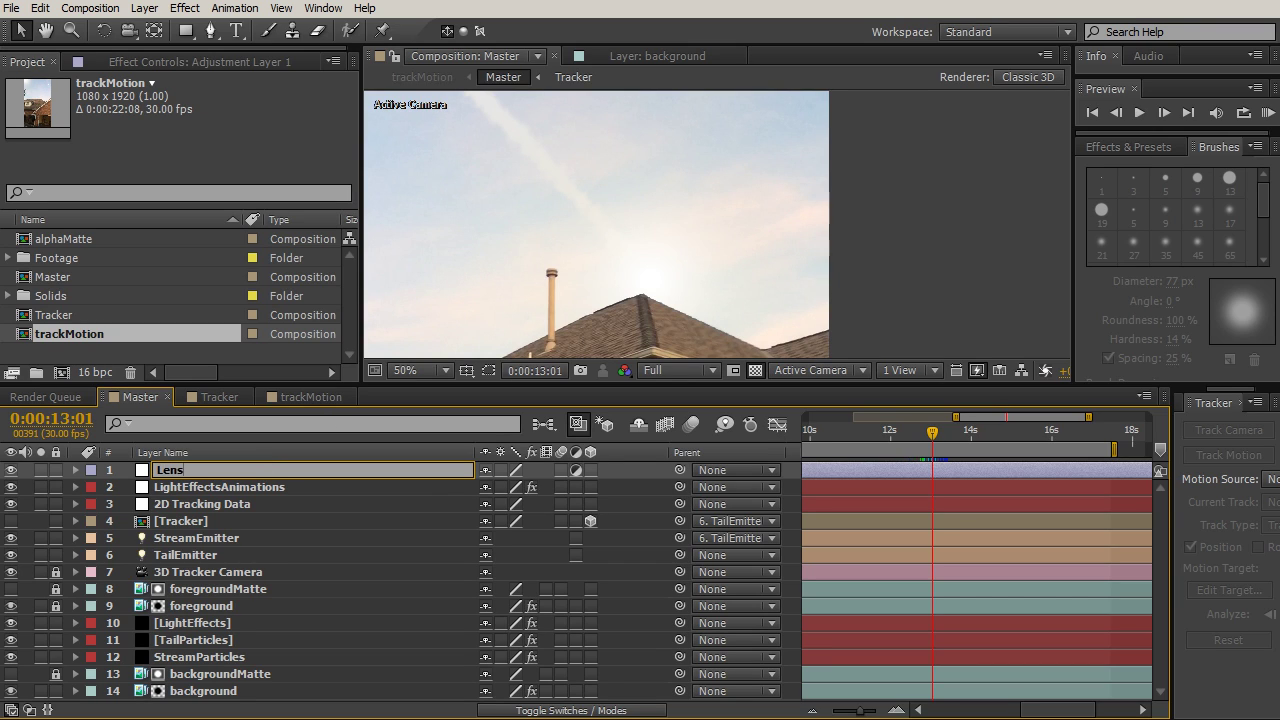
pyautogui.write('Effects')
pyautogui.press('Return')
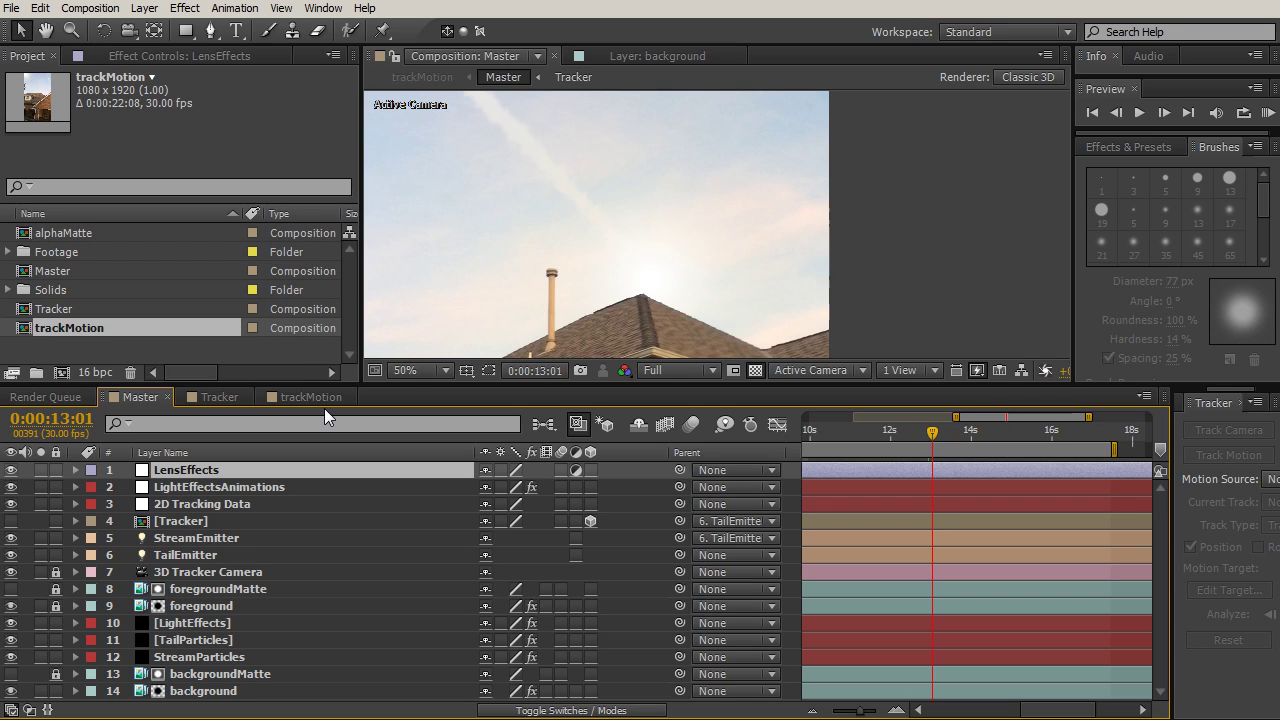
pyautogui.moveTo(334, 381); pyautogui.dragTo(328, 352)
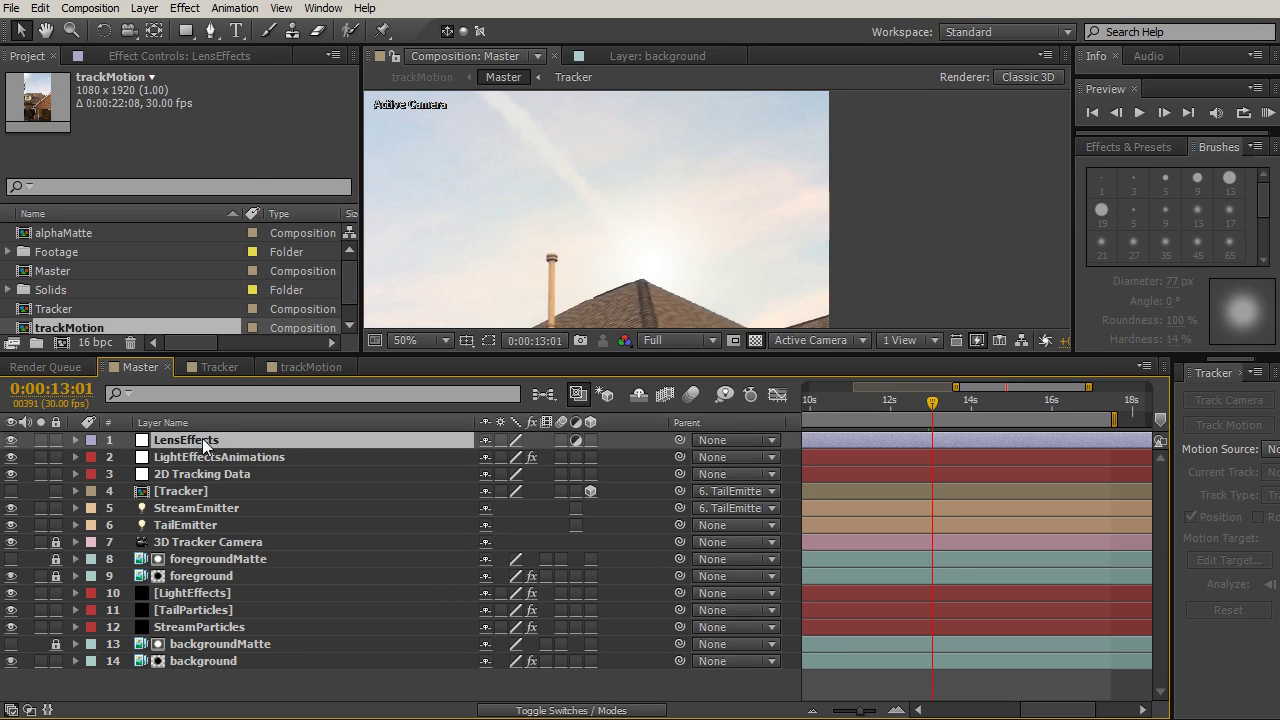
pyautogui.click(185, 30)
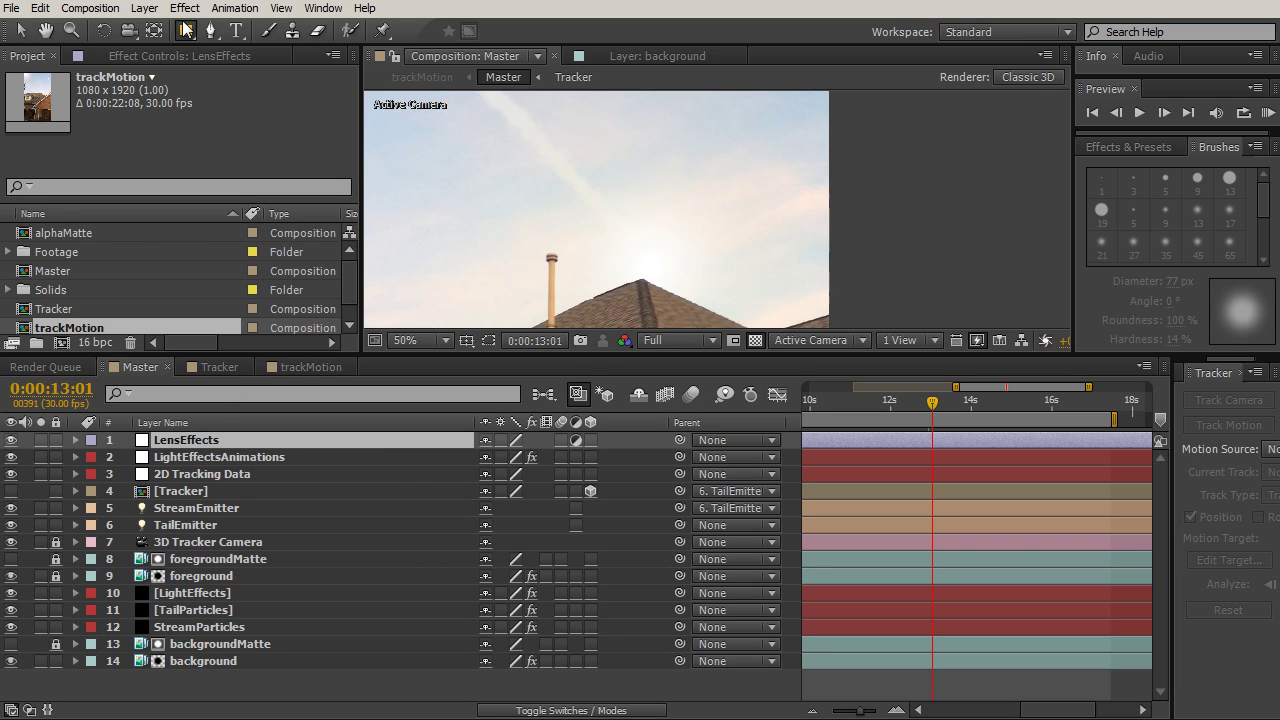
# Step: Apply the Exposure effect to the LensEffects layer
pyautogui.click(189, 9)
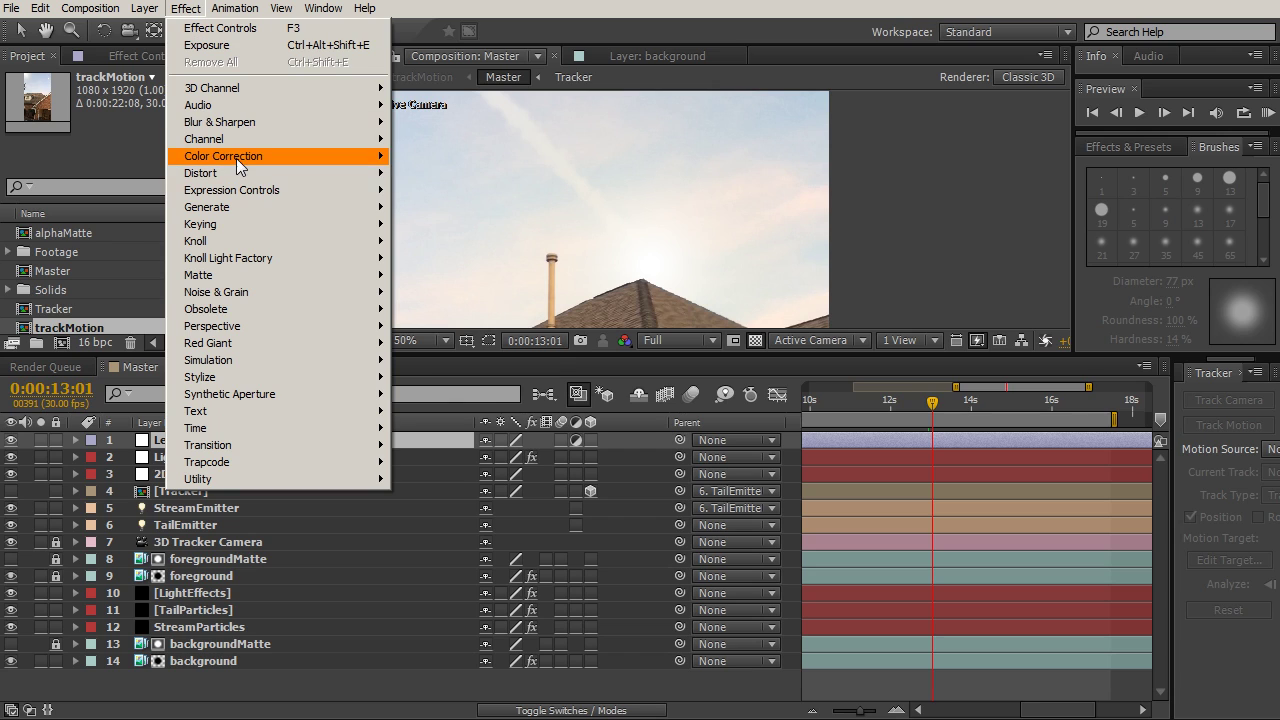
pyautogui.moveTo(244, 157)
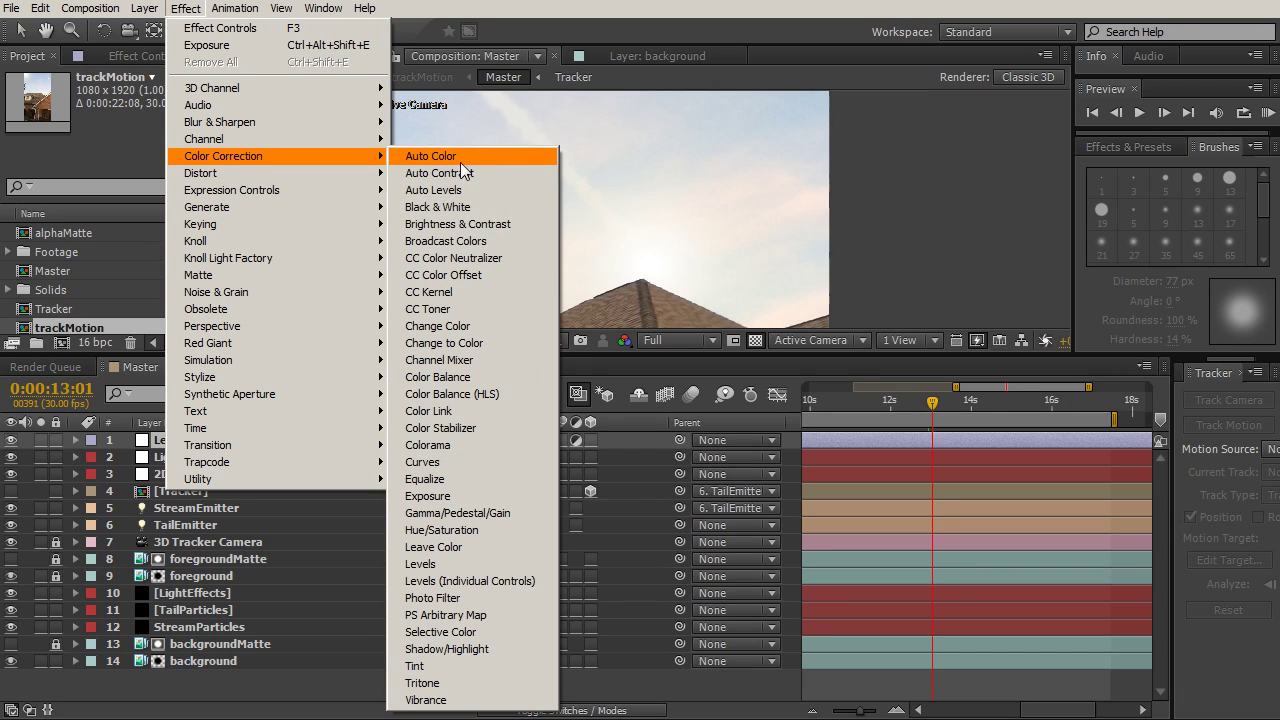
pyautogui.click(434, 496)
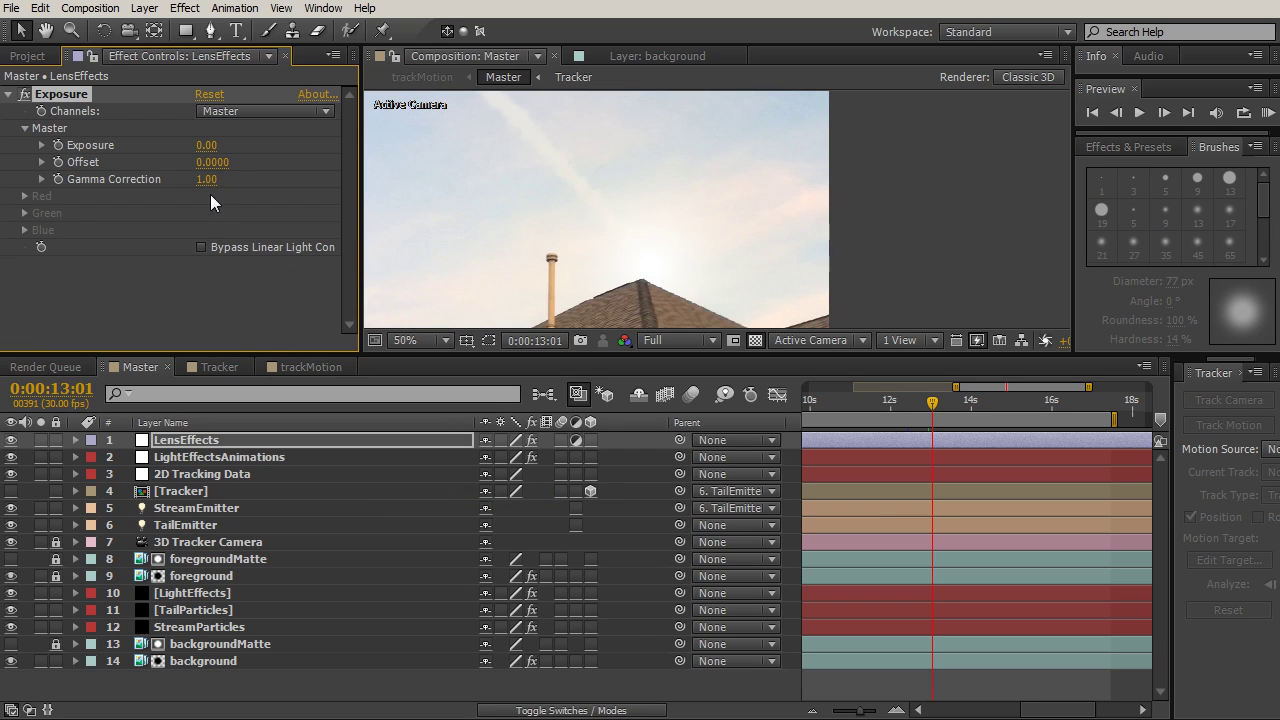
# Step: Keyframe Exposure starting at 0.00, rising to 0.82 at the 13:06 flash peak
pyautogui.moveTo(912, 400)
pyautogui.mouseDown()
pyautogui.moveTo(919, 410)
pyautogui.moveTo(888, 404)
pyautogui.moveTo(920, 406)
pyautogui.mouseUp()
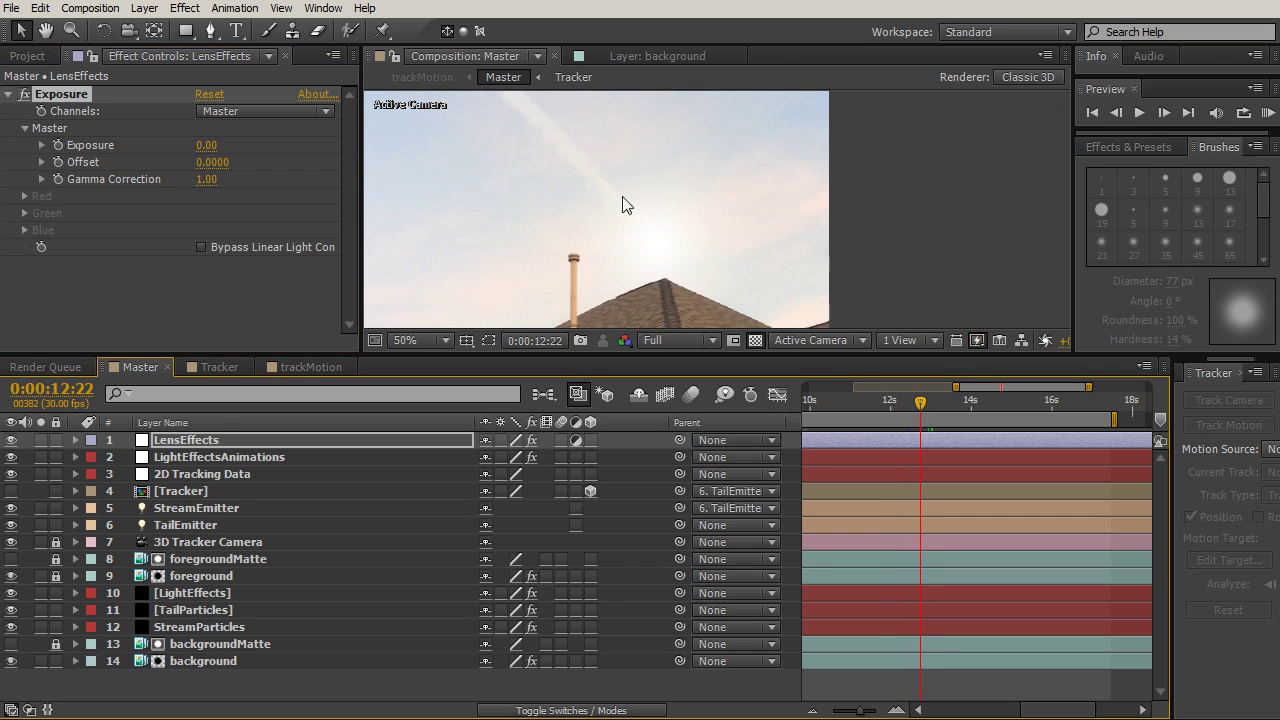
pyautogui.click(182, 442)
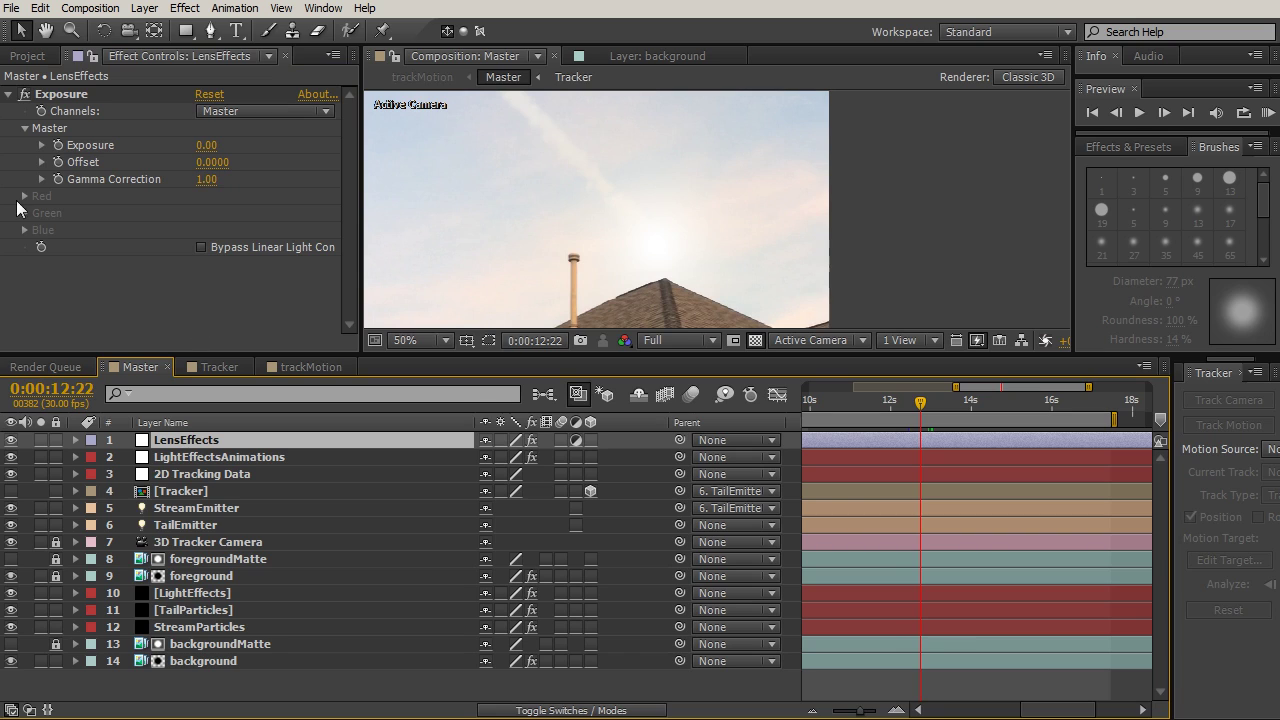
pyautogui.click(56, 145)
pyautogui.moveTo(920, 404); pyautogui.dragTo(939, 405)
pyautogui.moveTo(209, 146); pyautogui.dragTo(294, 148)
pyautogui.moveTo(503, 206); pyautogui.dragTo(563, 199)
pyautogui.press(',')
pyautogui.press(',')
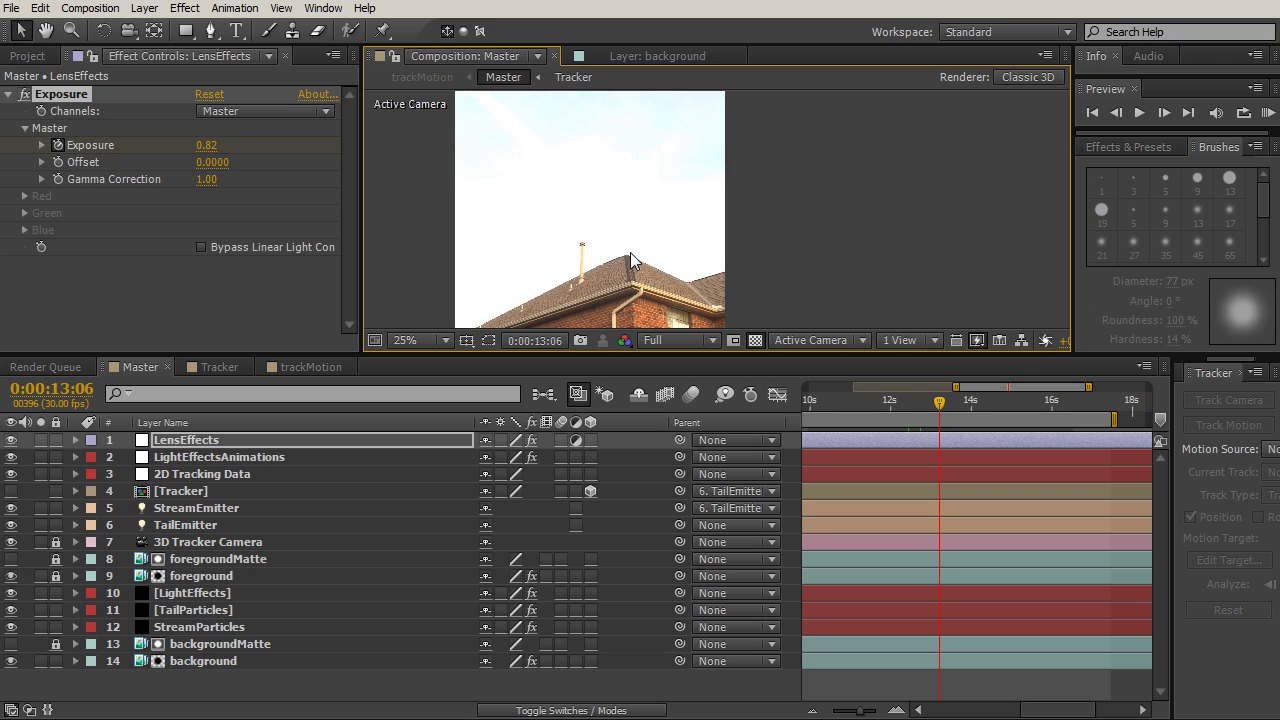
# Step: Add an Exposure keyframe of 0 at 13:23 so the flash fades out
pyautogui.press('u')
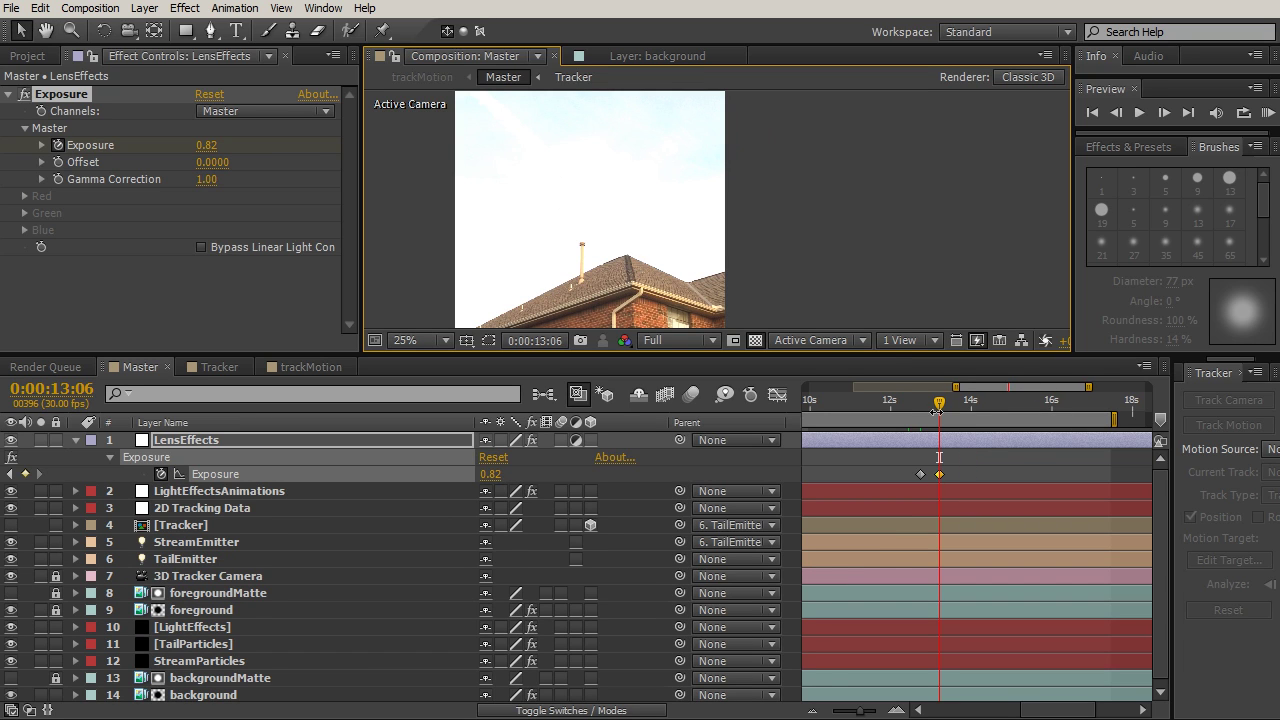
pyautogui.moveTo(940, 402); pyautogui.dragTo(961, 402)
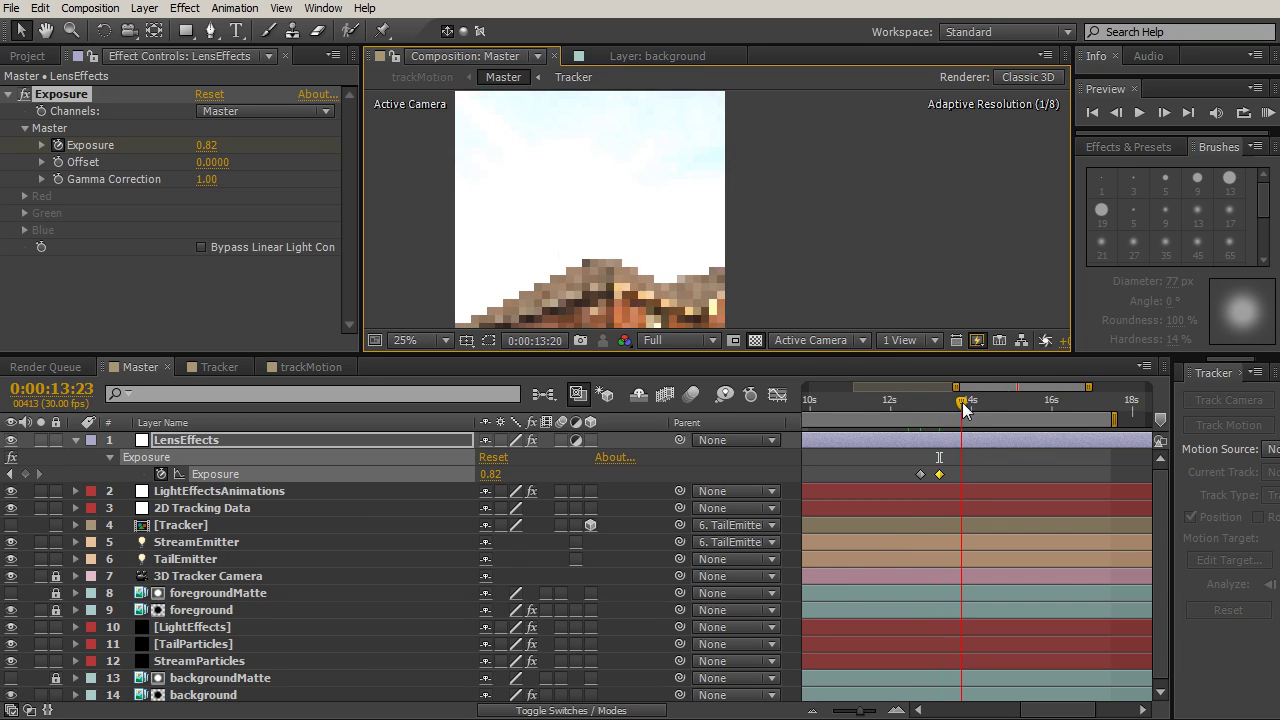
pyautogui.click(204, 146)
pyautogui.write('0')
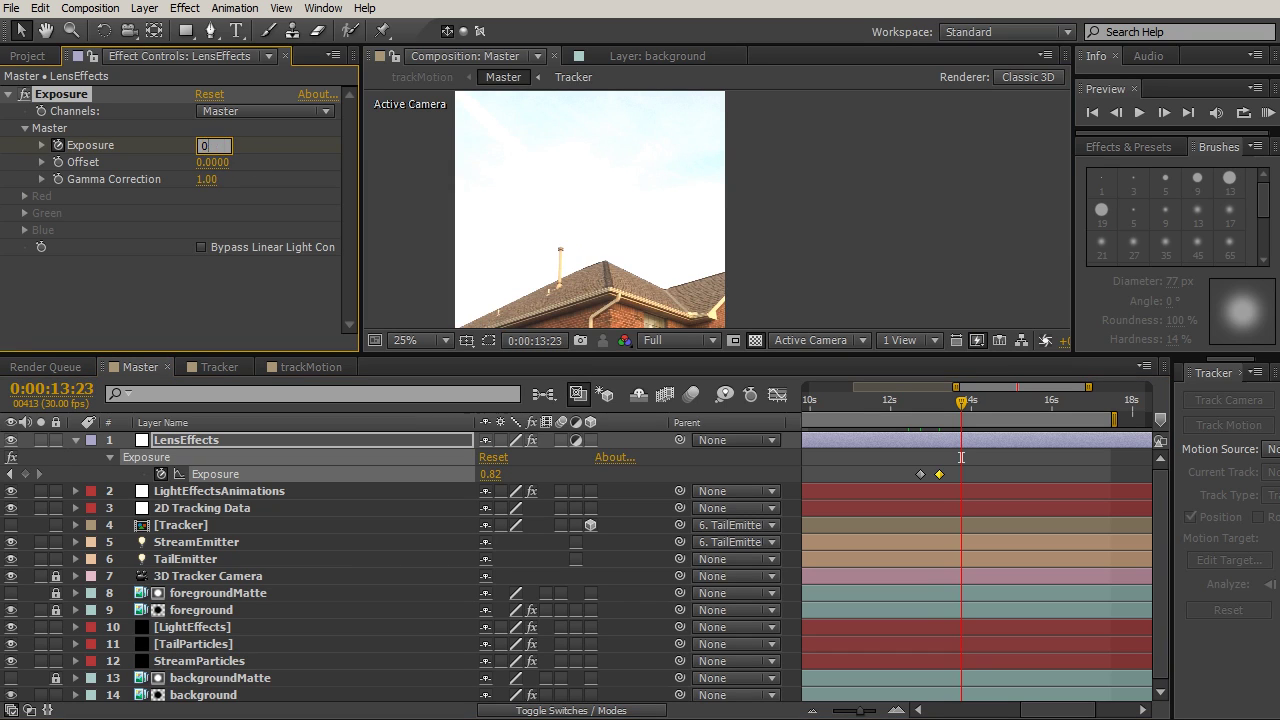
pyautogui.press('Return')
# Step: Scrub through the exposure flash to preview it, panning the view down and left
pyautogui.moveTo(922, 400)
pyautogui.mouseDown()
pyautogui.moveTo(912, 410)
pyautogui.moveTo(933, 414)
pyautogui.mouseUp()
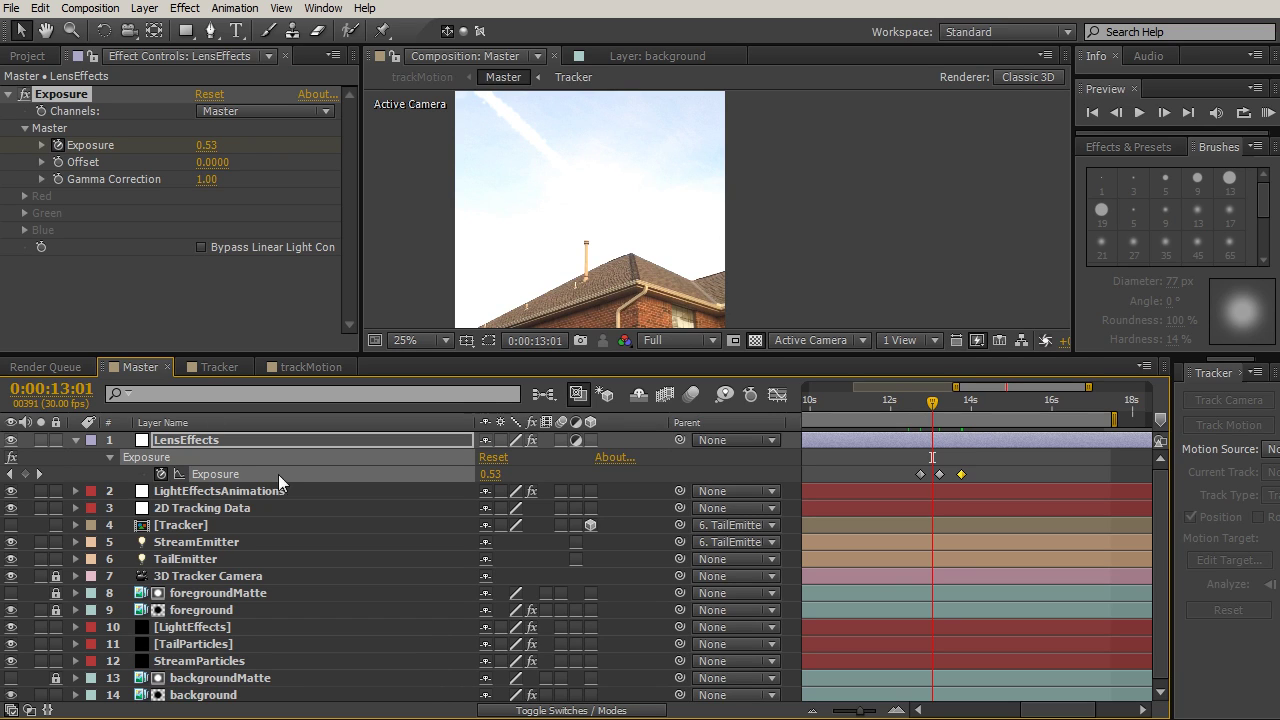
pyautogui.moveTo(928, 404); pyautogui.dragTo(955, 402)
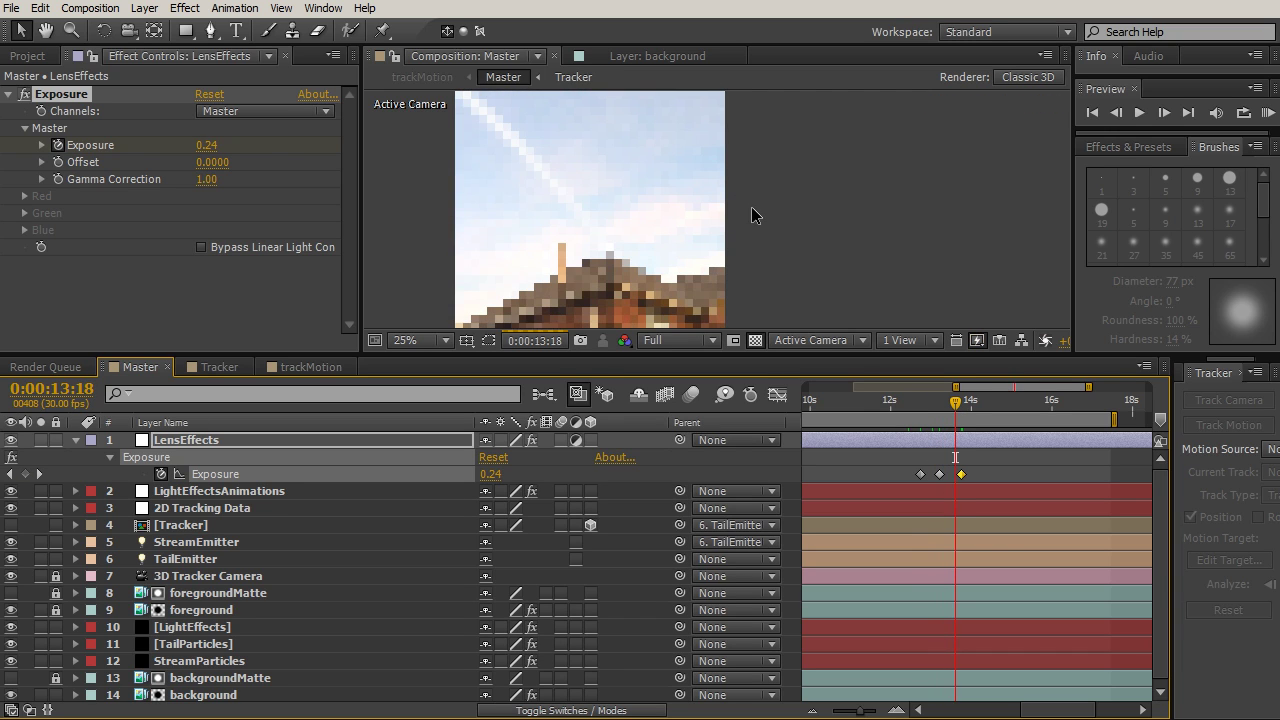
pyautogui.press('h')
pyautogui.moveTo(666, 177); pyautogui.dragTo(655, 261)
pyautogui.press('v')
# Step: Review the flash from 12:22 through the 13:06 peak to 13:16
pyautogui.moveTo(922, 415); pyautogui.dragTo(920, 406)
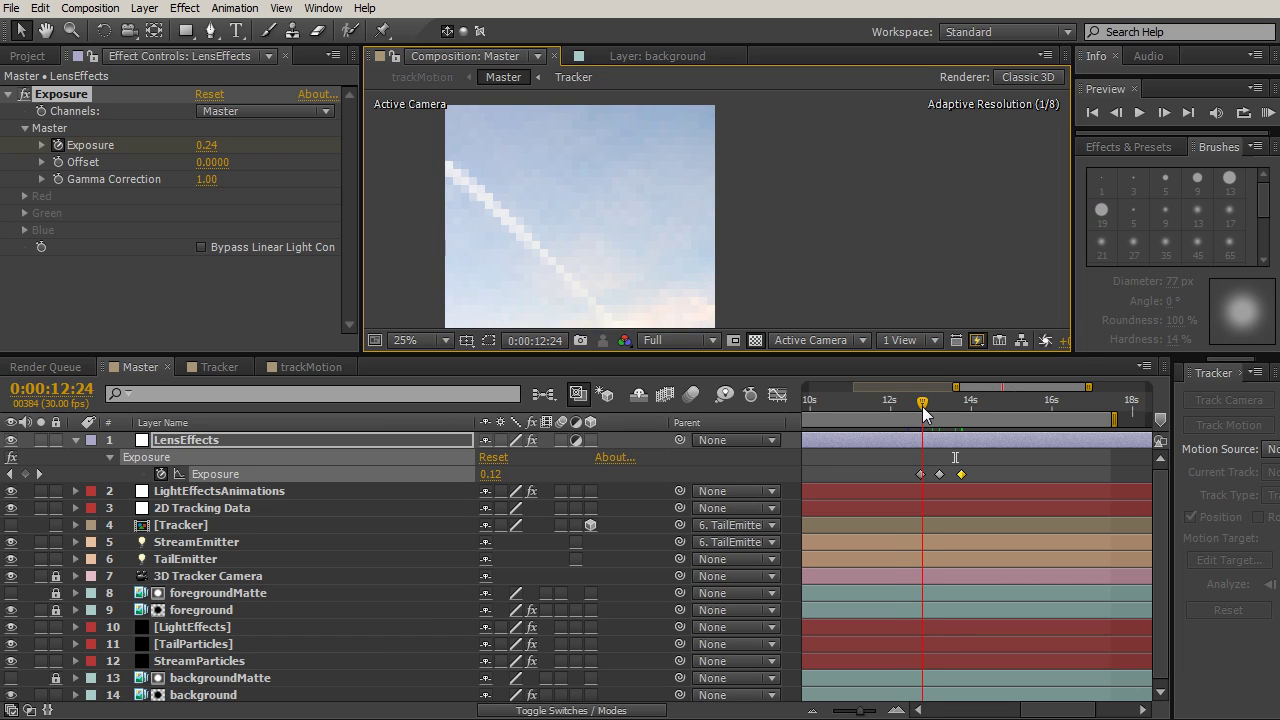
pyautogui.moveTo(922, 406); pyautogui.dragTo(943, 409)
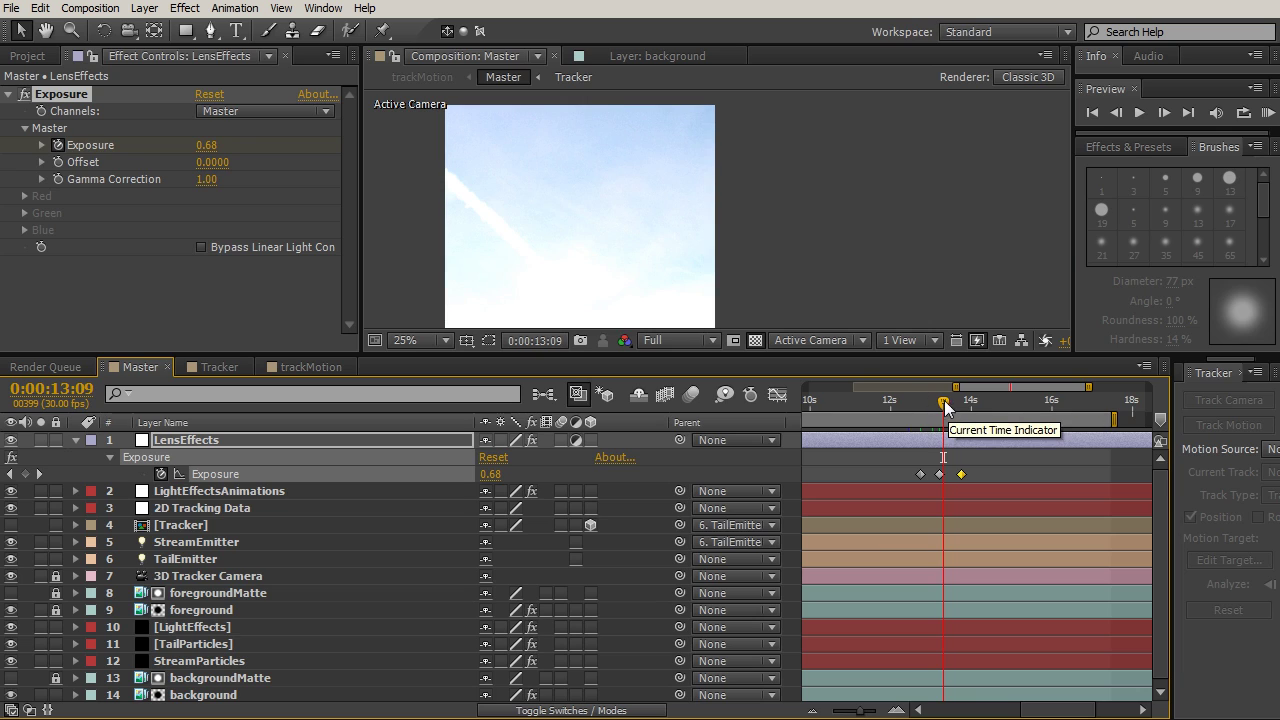
pyautogui.click(948, 400)
pyautogui.moveTo(948, 400); pyautogui.dragTo(962, 407)
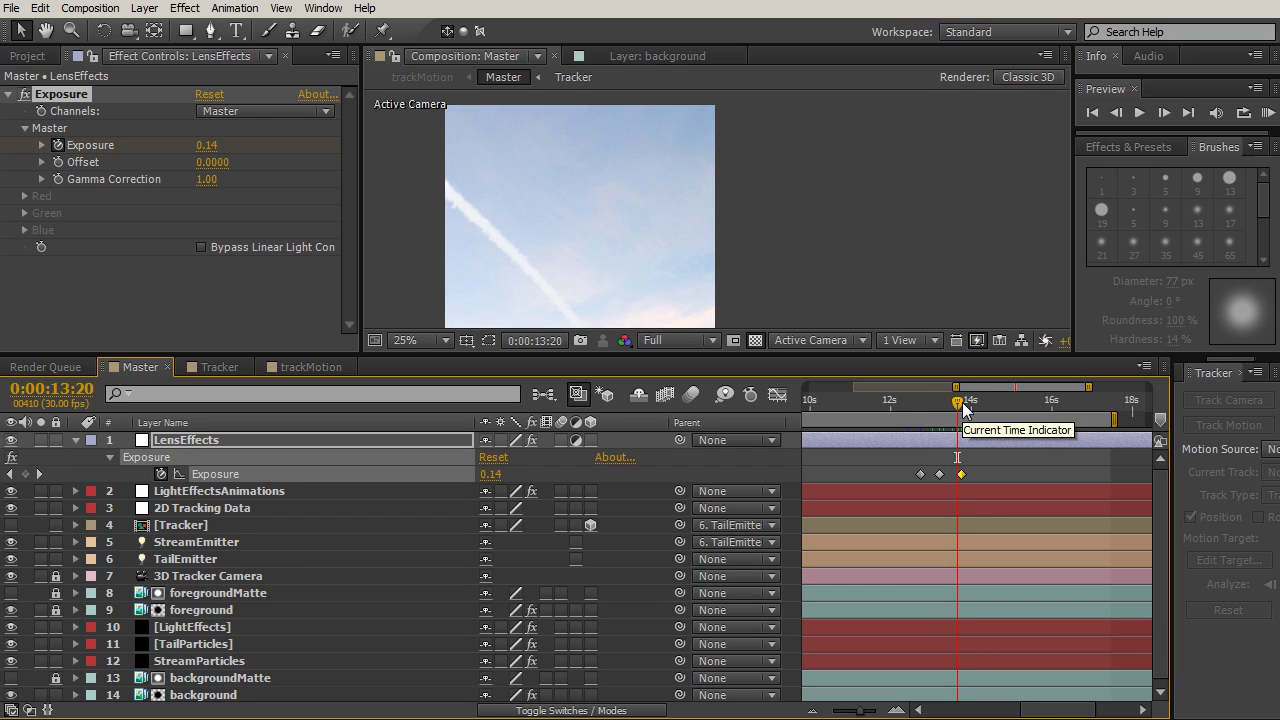
pyautogui.click(962, 408)
pyautogui.moveTo(962, 408)
pyautogui.mouseDown()
pyautogui.moveTo(924, 408)
pyautogui.moveTo(1012, 406)
pyautogui.moveTo(918, 406)
pyautogui.moveTo(939, 414)
pyautogui.mouseUp()
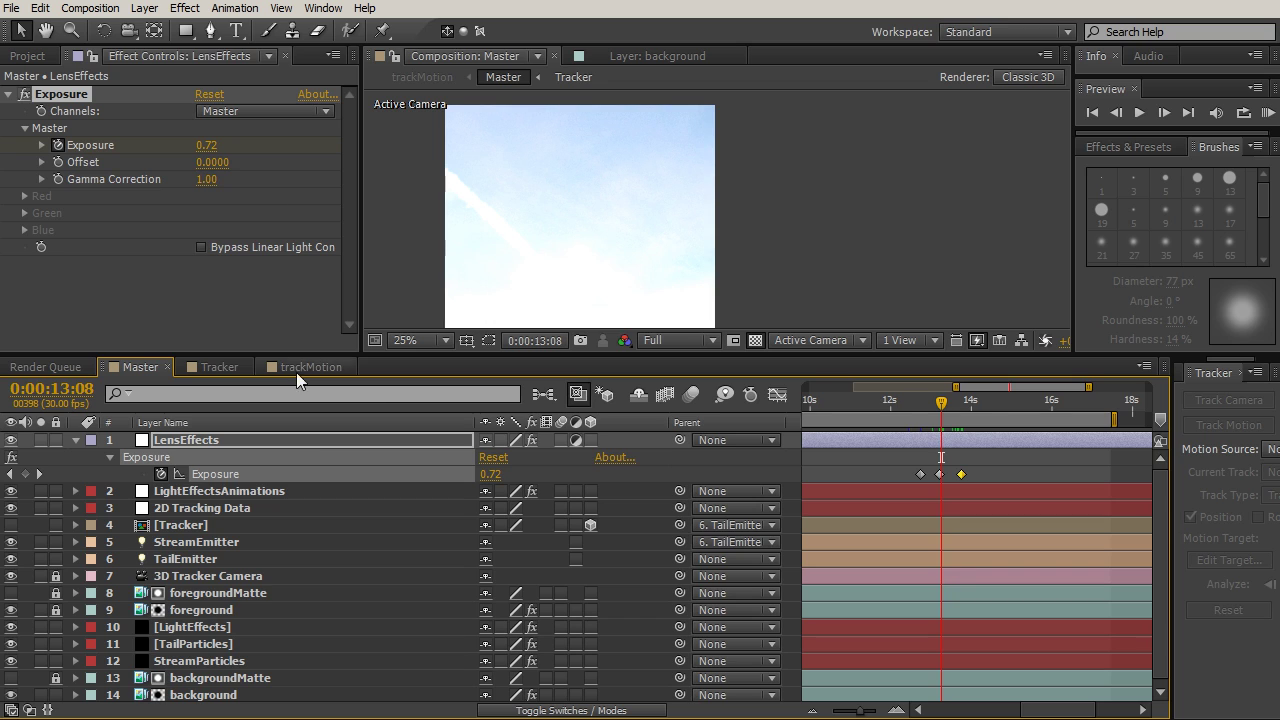
pyautogui.click(185, 8)
pyautogui.moveTo(276, 148)
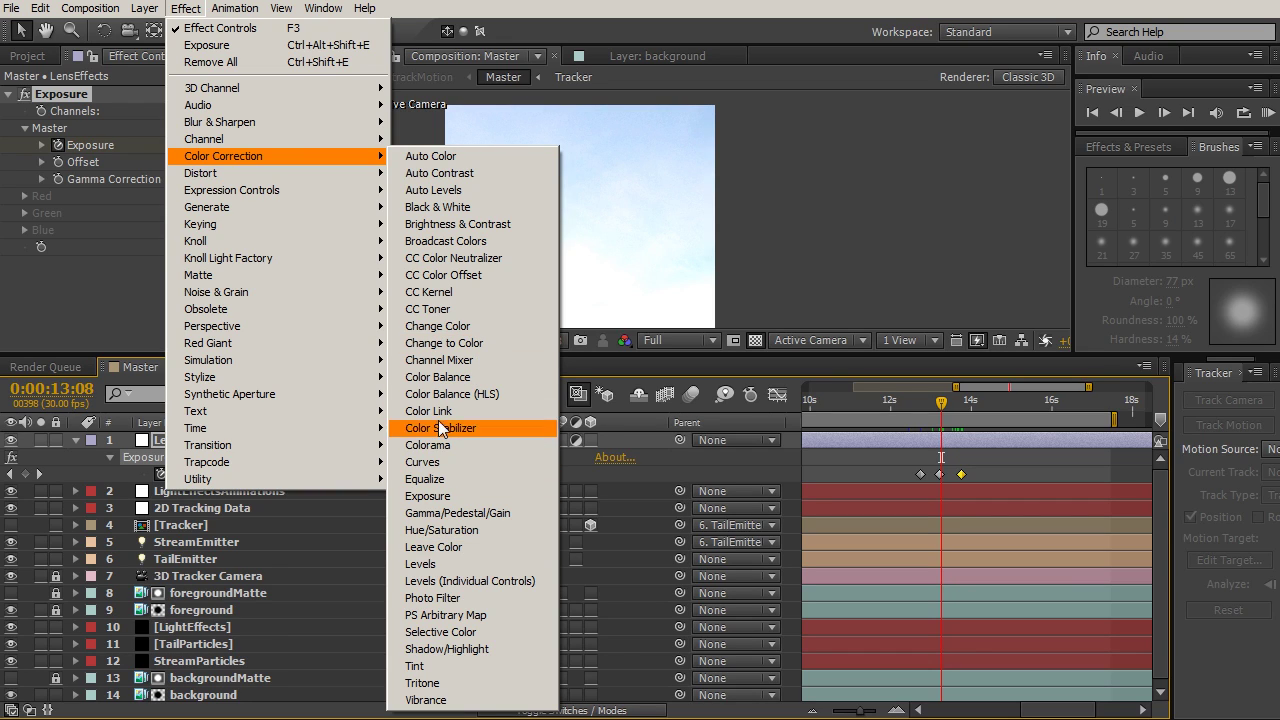
# Step: Close the effects list unused, select LensEffects and return to 12:22 where Exposure is 0.00
pyautogui.click(805, 262)
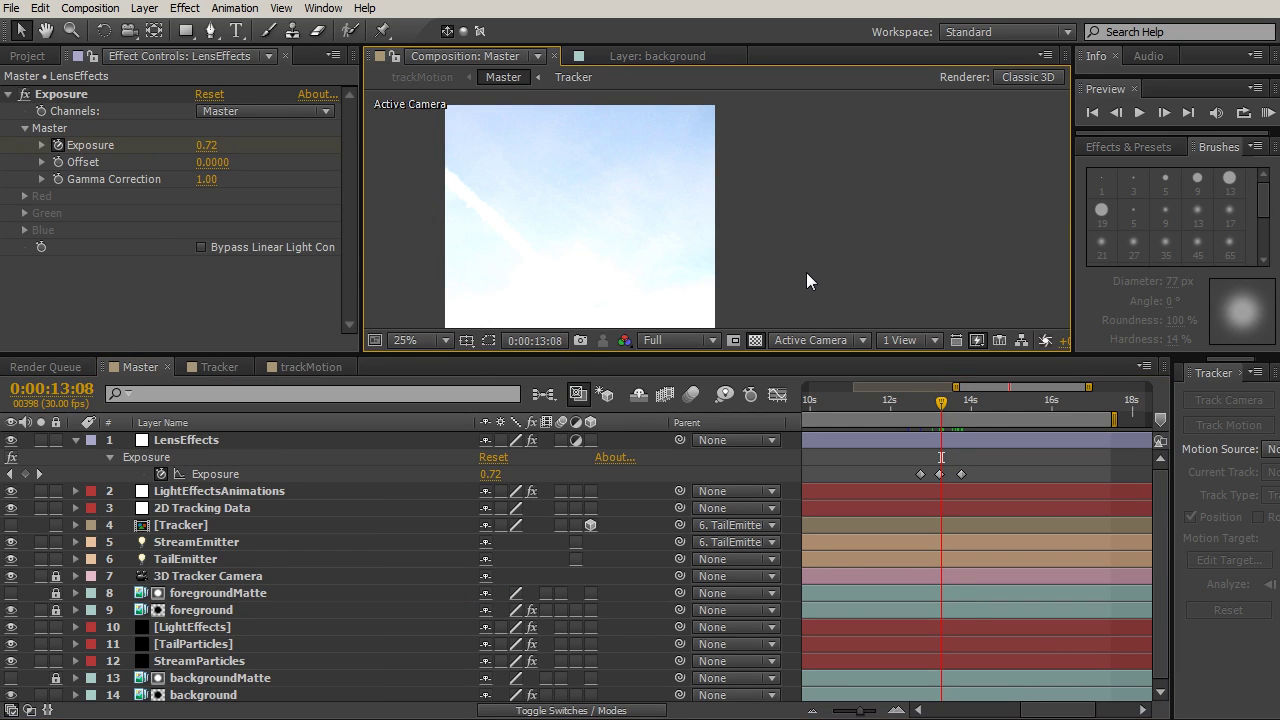
pyautogui.click(270, 440)
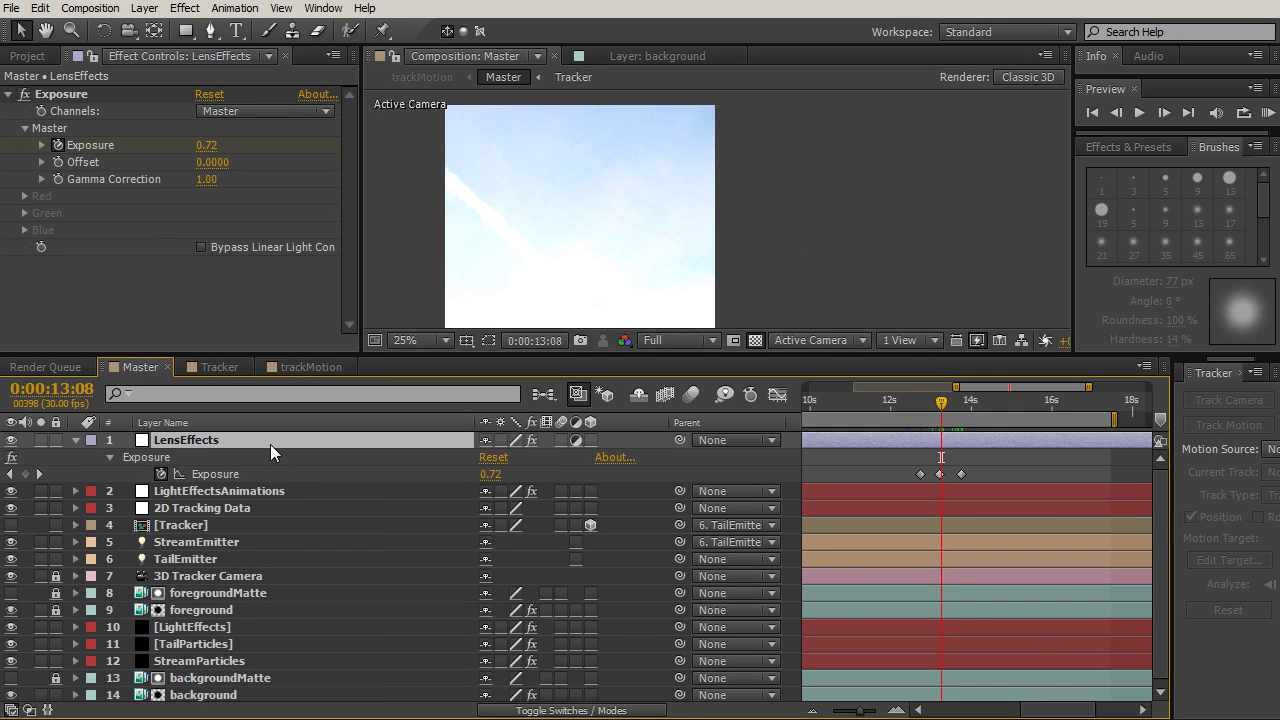
pyautogui.moveTo(918, 406)
pyautogui.mouseDown()
pyautogui.moveTo(963, 401)
pyautogui.moveTo(920, 405)
pyautogui.mouseUp()
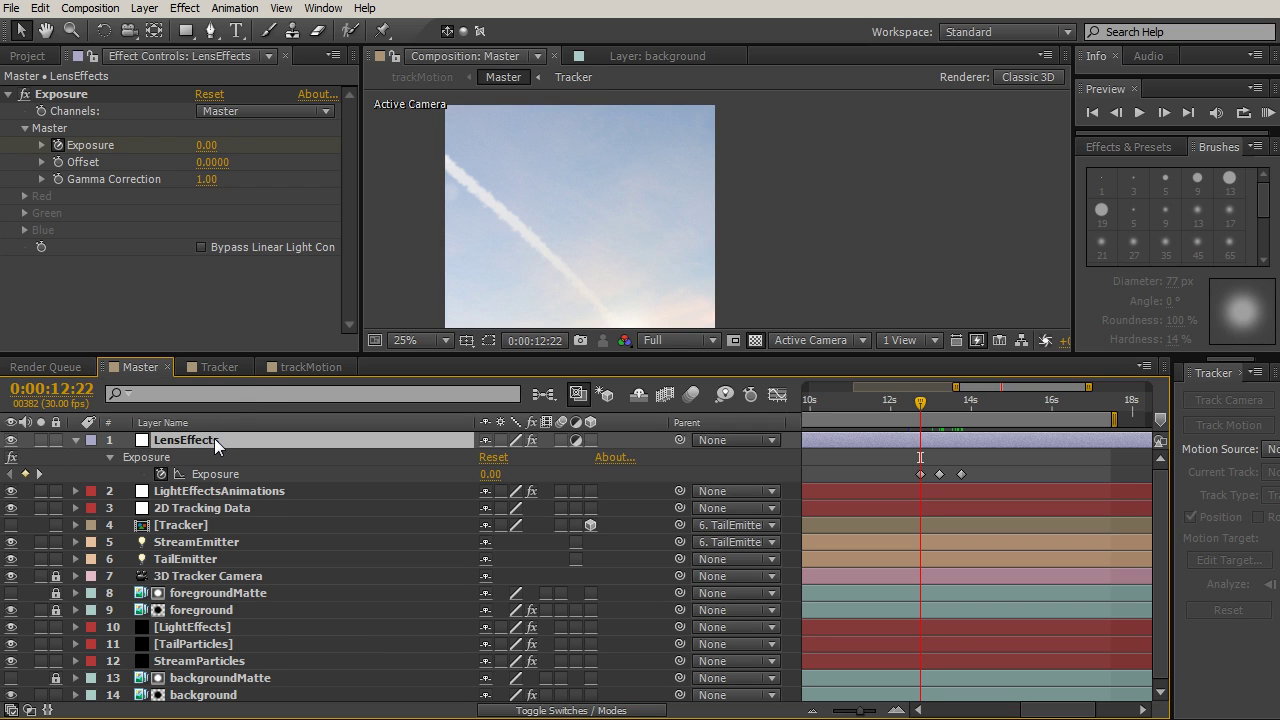
pyautogui.click(186, 8)
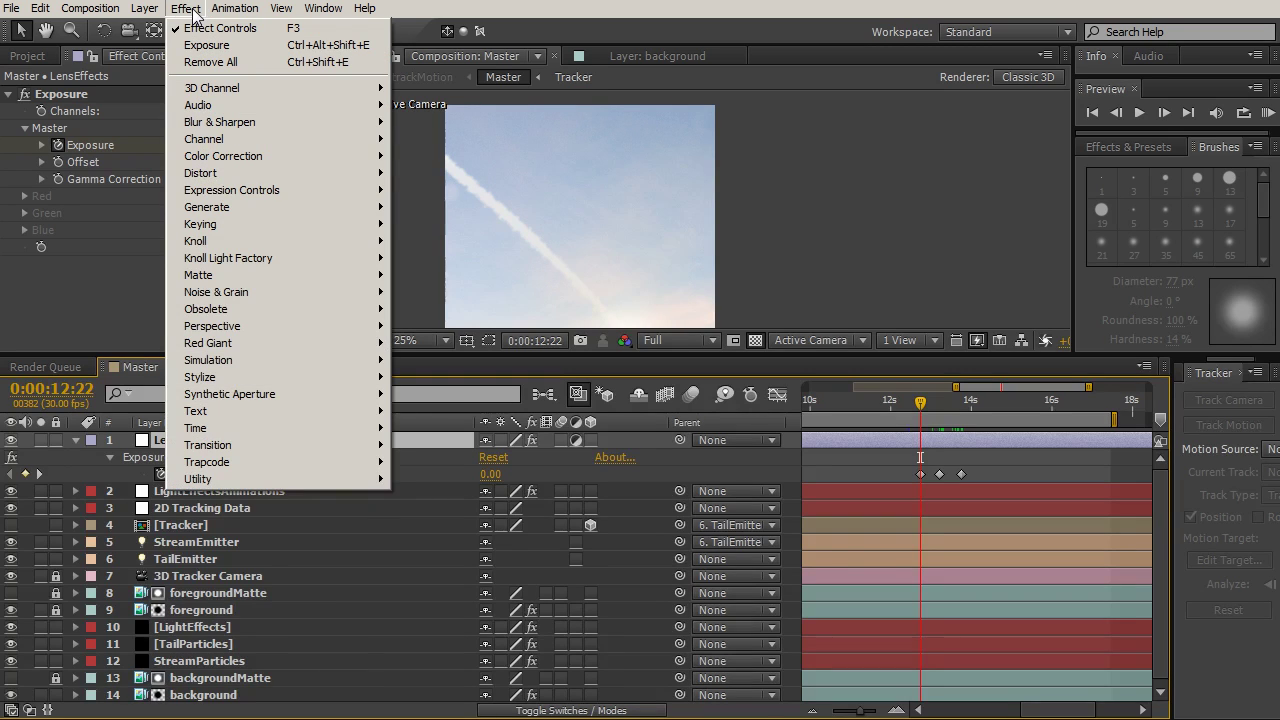
# Step: Apply Add Grain to LensEffects and pan the view onto the smoke trail
pyautogui.moveTo(244, 292)
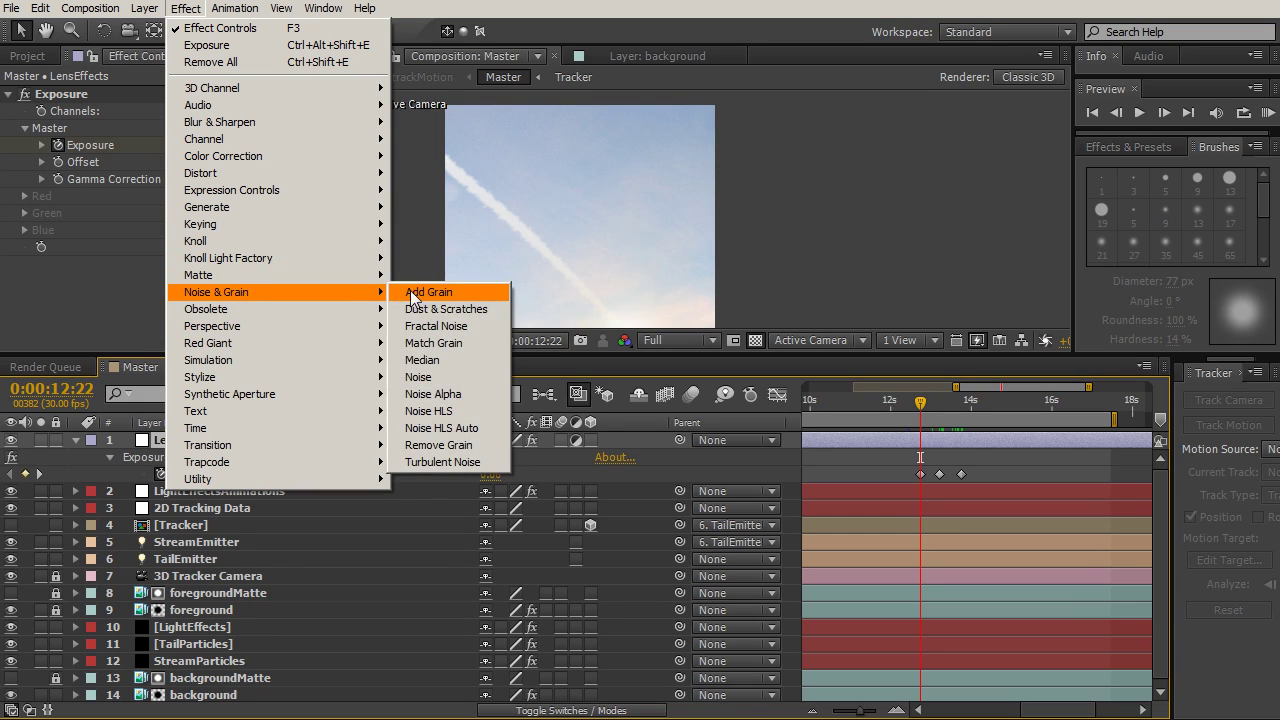
pyautogui.click(423, 293)
pyautogui.scroll(2, 538, 252)
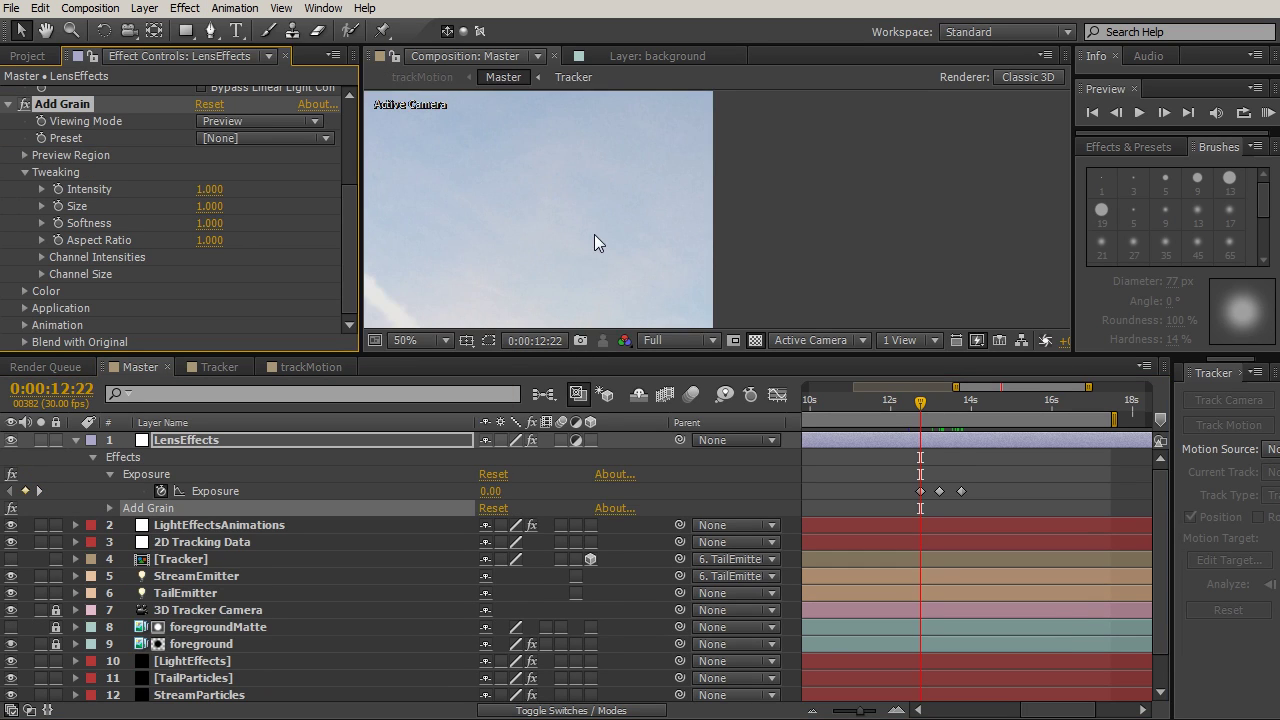
pyautogui.press('h')
pyautogui.moveTo(743, 220); pyautogui.dragTo(672, 231)
pyautogui.press('v')
pyautogui.scroll(-2, 672, 231)
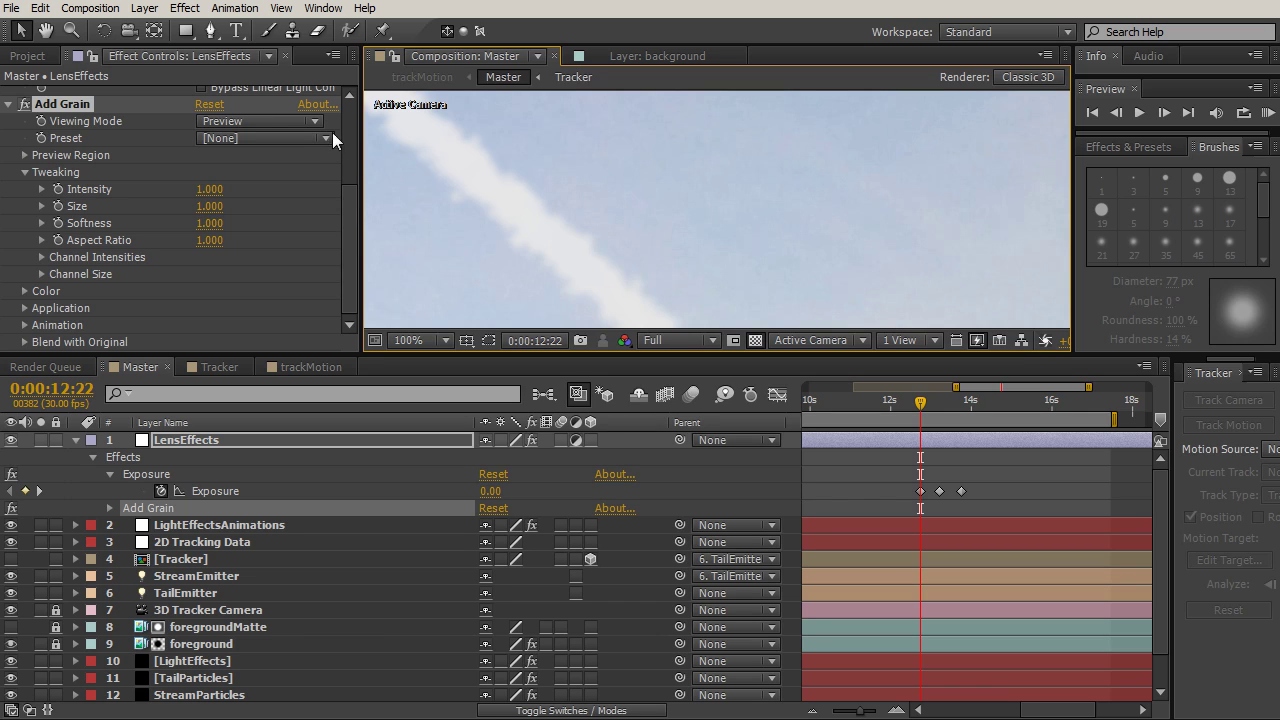
# Step: Set the grain to Final Output viewing mode, monochromatic, with Intensity and Size 0.15
pyautogui.click(262, 121)
pyautogui.click(240, 171)
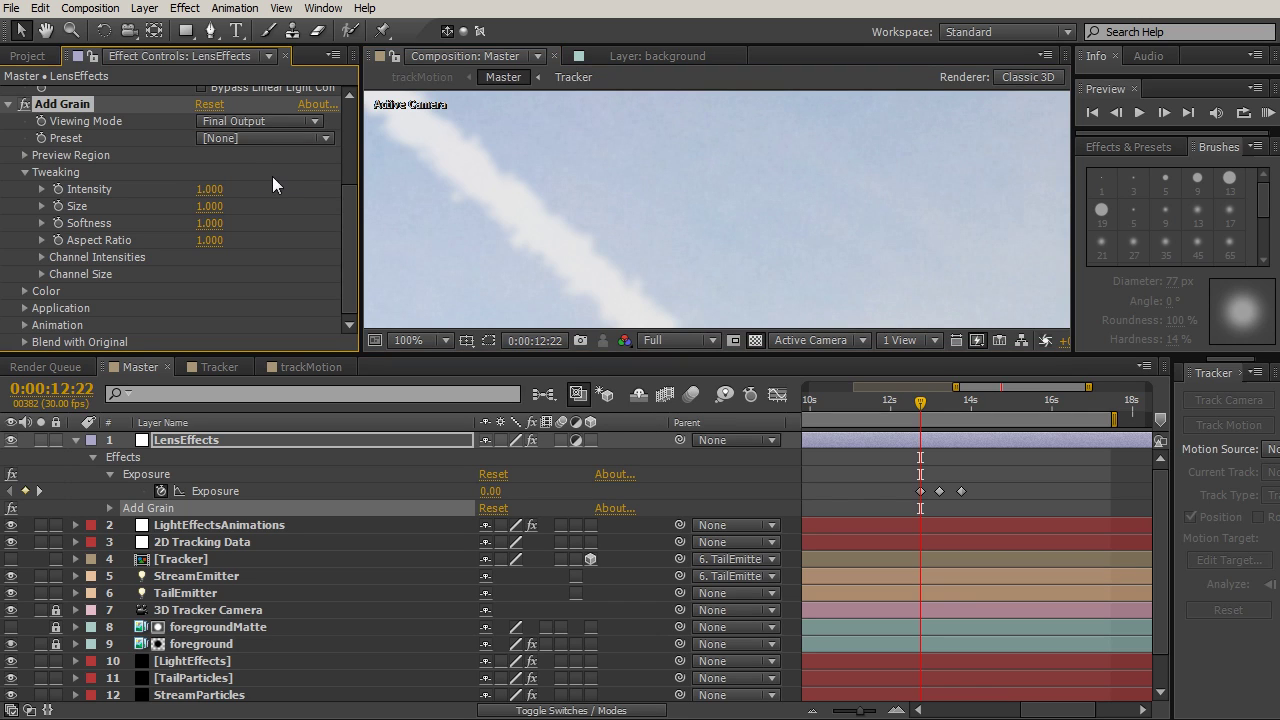
pyautogui.click(24, 291)
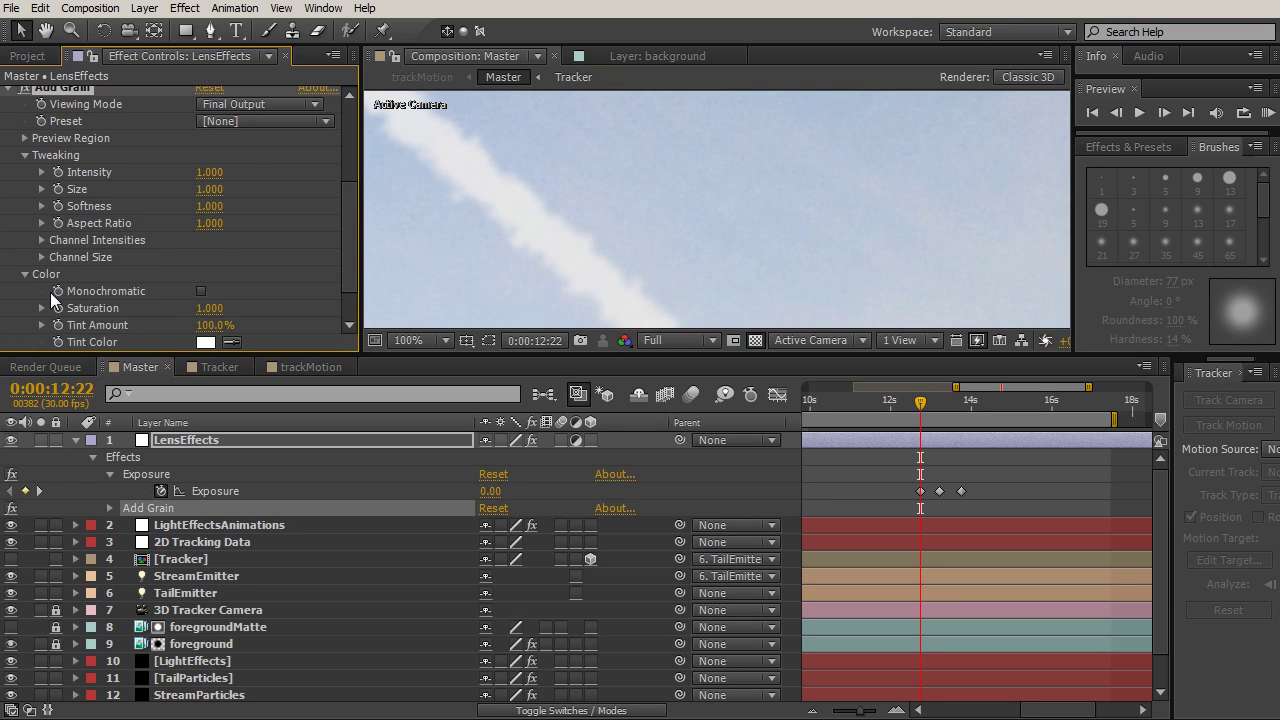
pyautogui.click(201, 291)
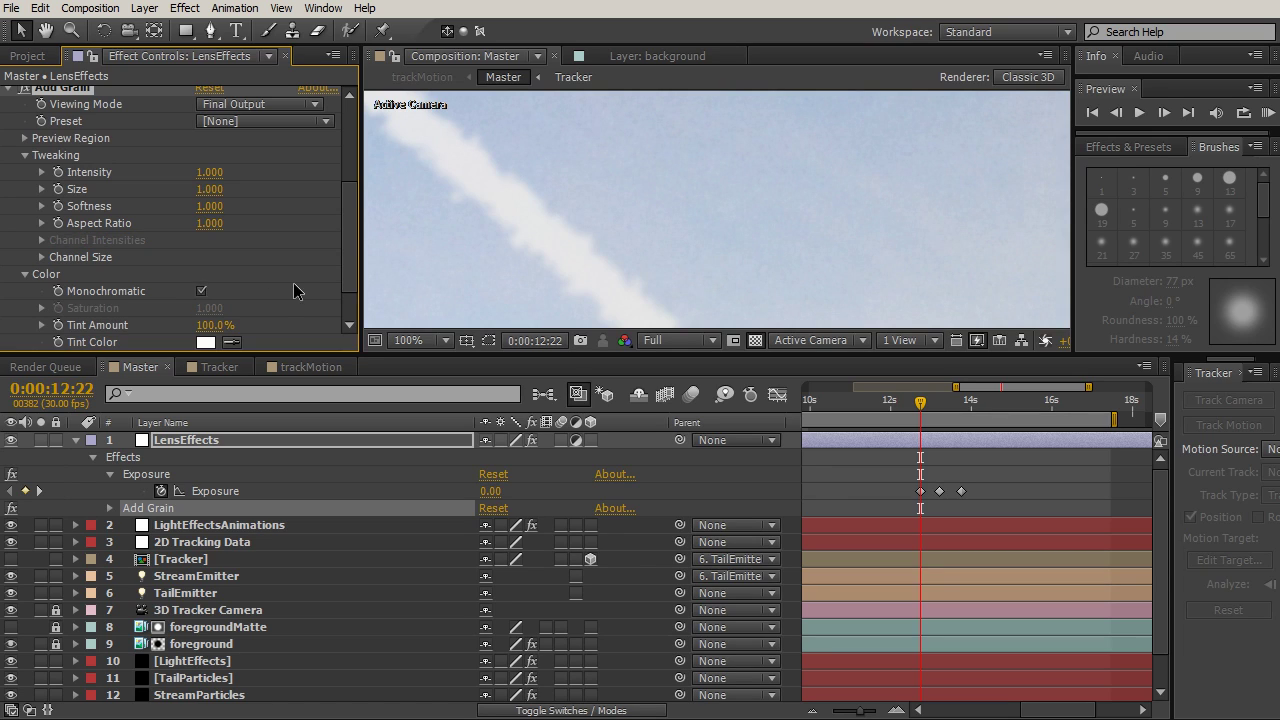
pyautogui.click(208, 177)
pyautogui.write('.15')
pyautogui.press('Tab')
pyautogui.write('.15')
pyautogui.press('Return')
pyautogui.click(27, 56)
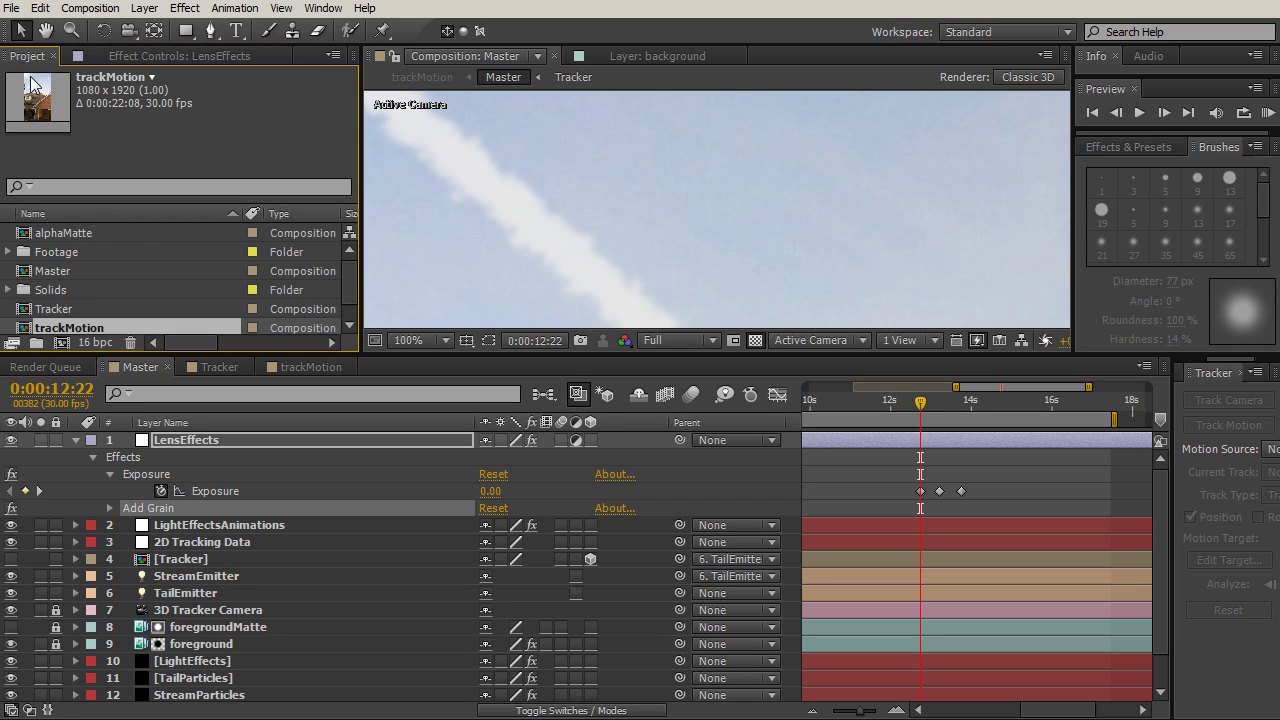
# Step: Add meteorShot01.mov from the Footage folder to Master as layer 15
pyautogui.moveTo(258, 356); pyautogui.dragTo(230, 446)
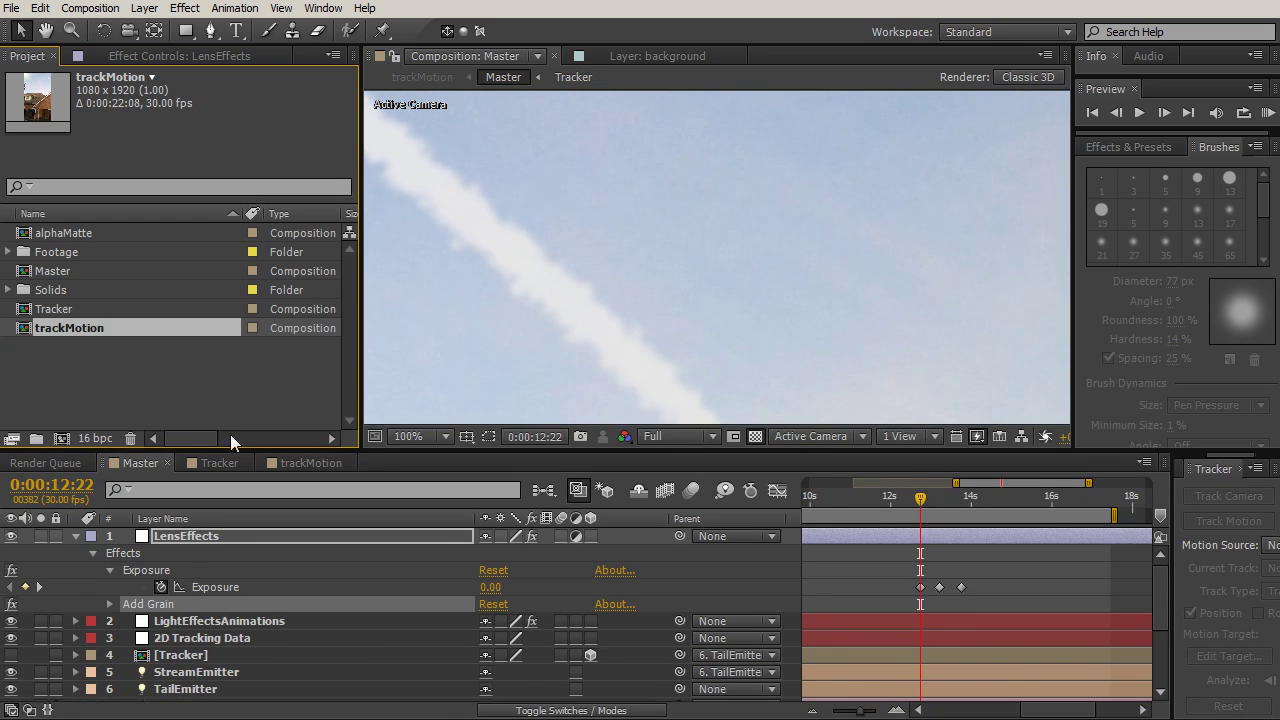
pyautogui.click(9, 252)
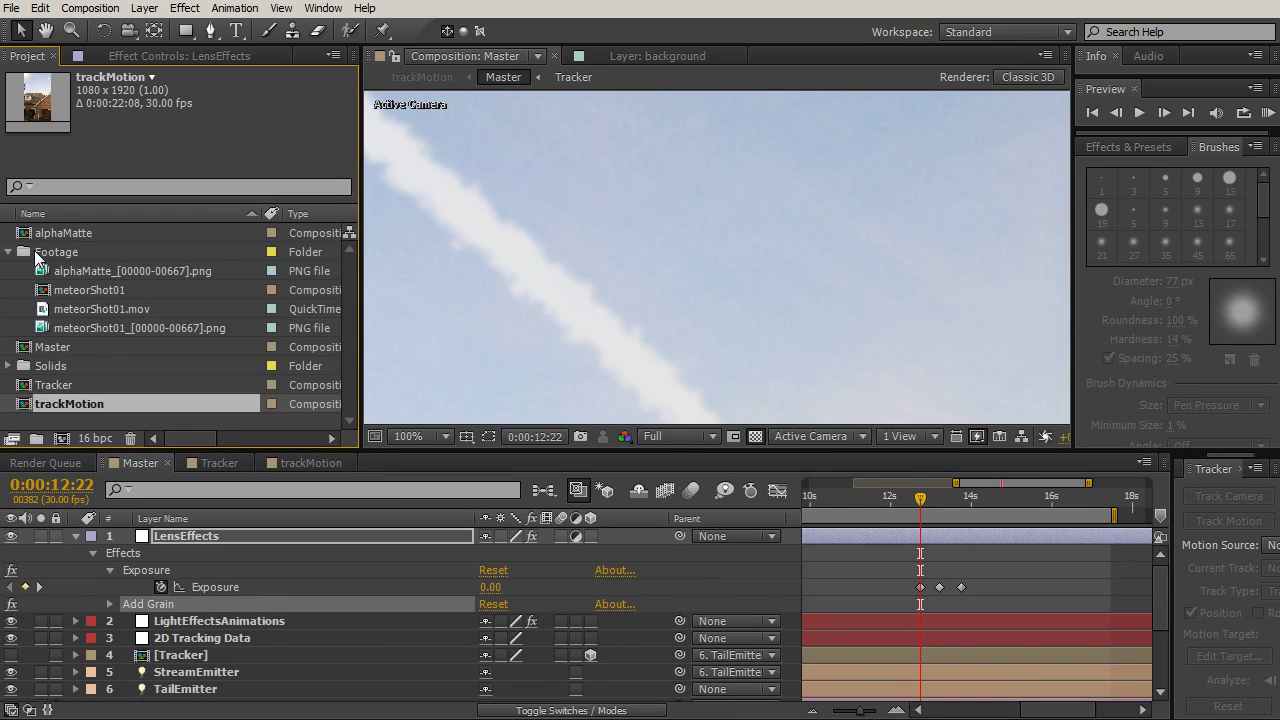
pyautogui.click(74, 312)
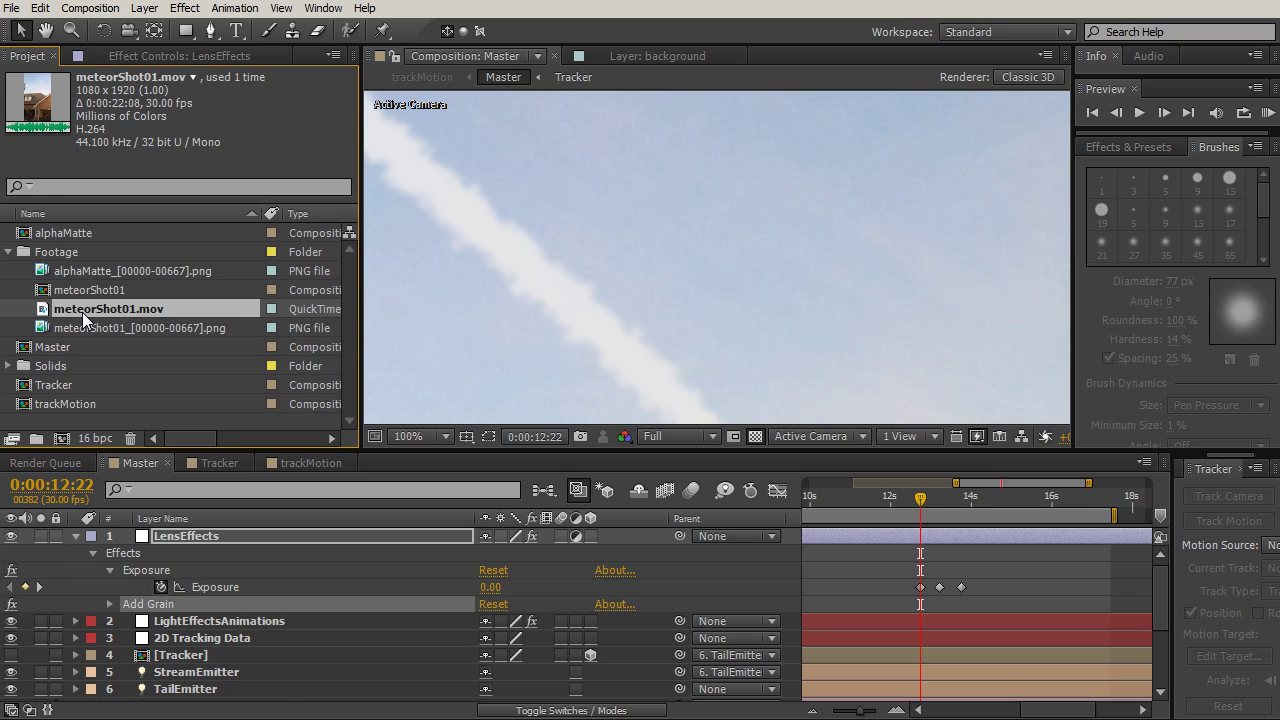
pyautogui.click(75, 536)
pyautogui.moveTo(308, 446); pyautogui.dragTo(306, 348)
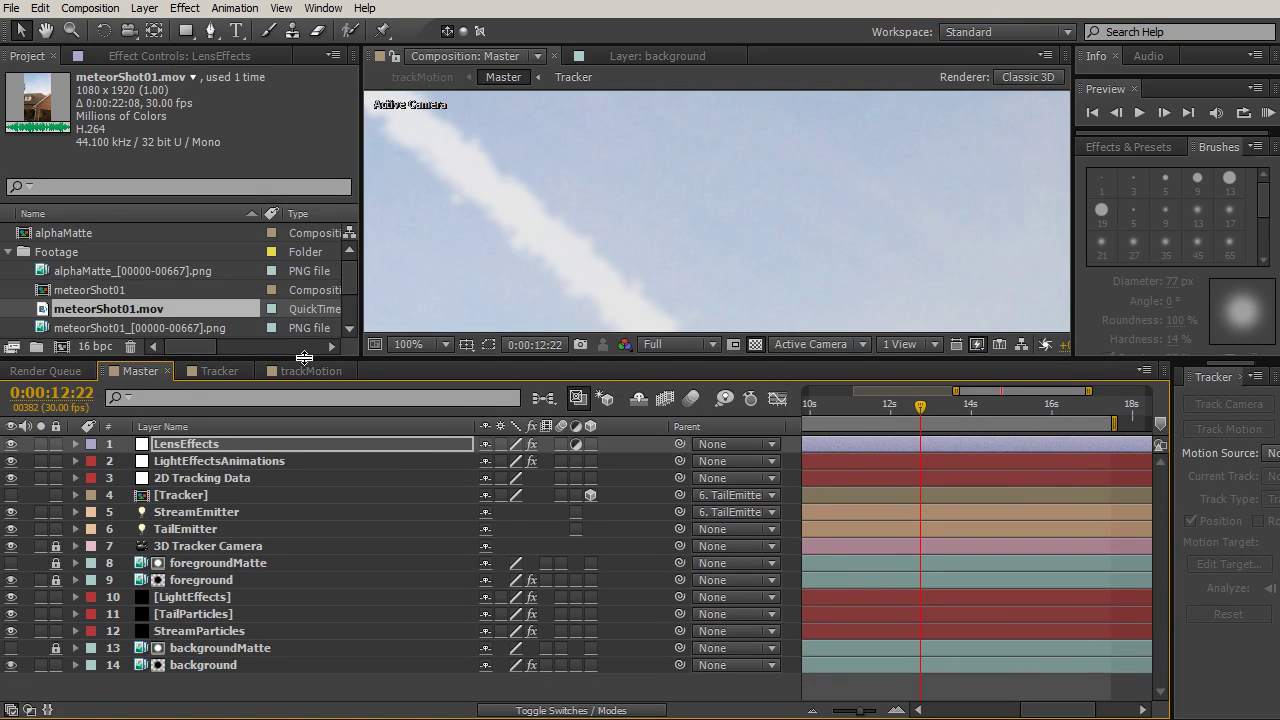
pyautogui.moveTo(126, 320); pyautogui.dragTo(130, 676)
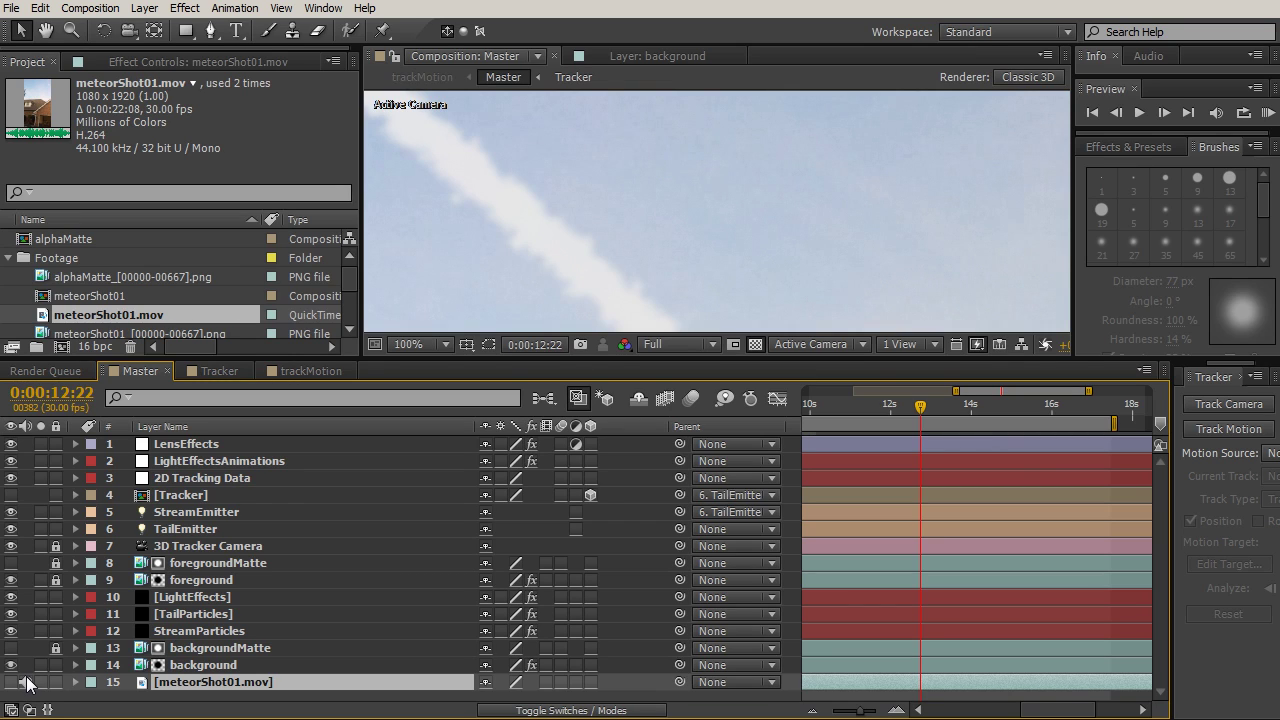
pyautogui.hotkey('ctrl', 'm')
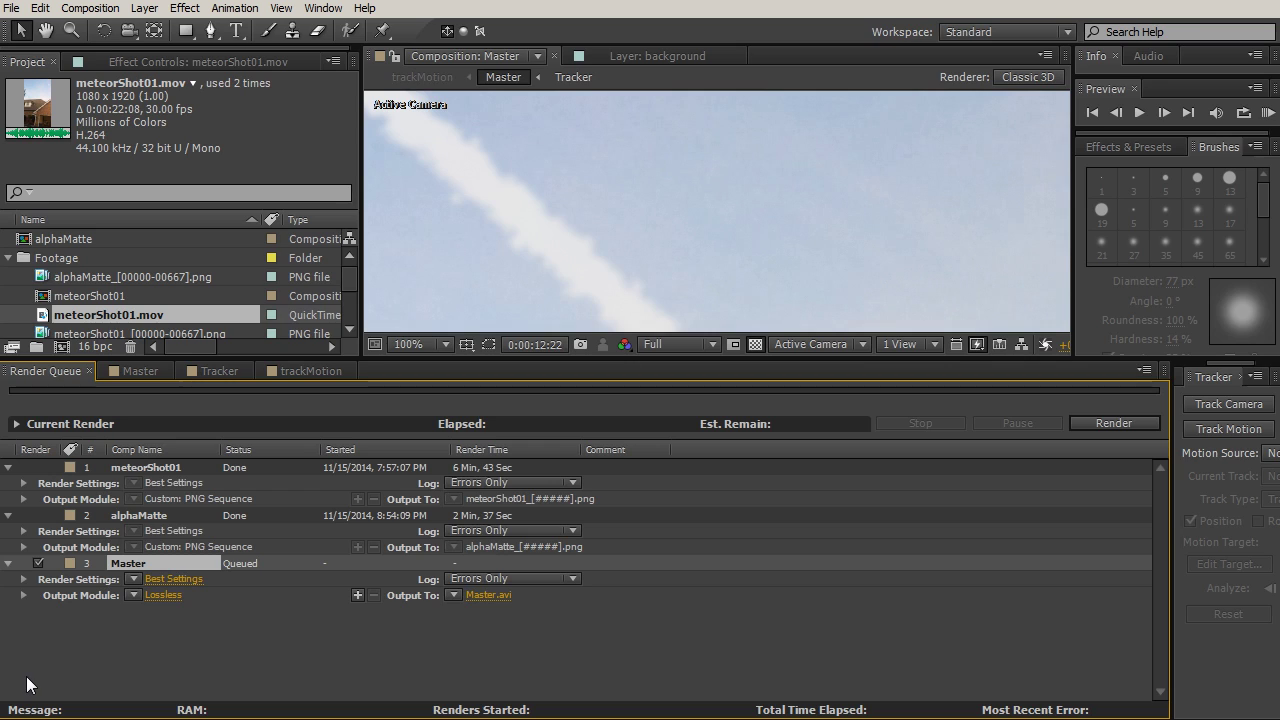
# Step: Set Master's output module to H.264 writing Master.mp4 and start the render
pyautogui.click(134, 595)
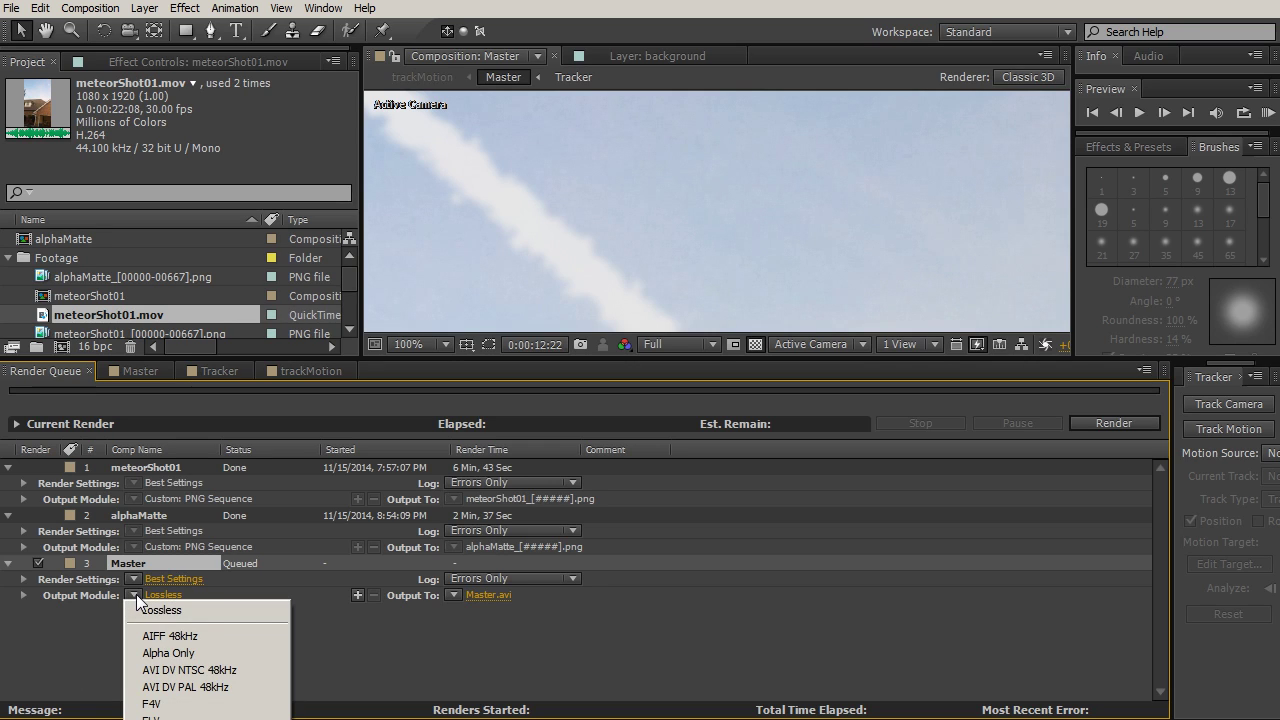
pyautogui.click(390, 360)
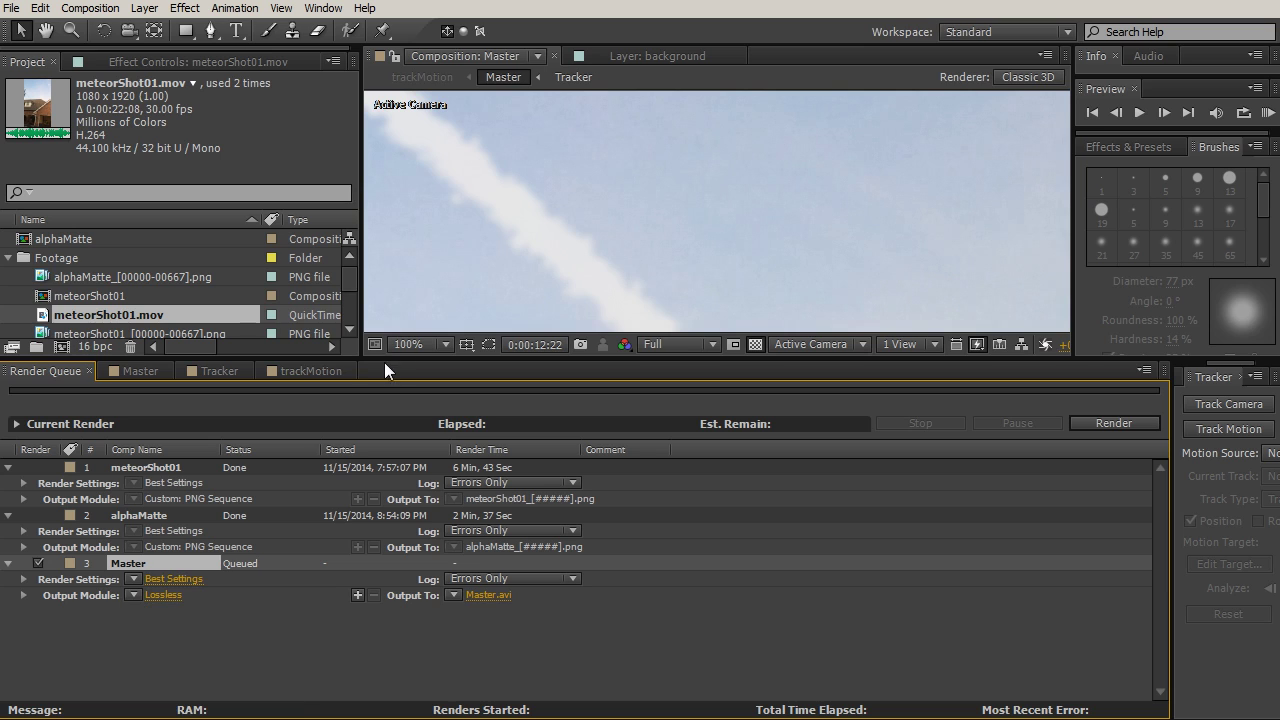
pyautogui.moveTo(384, 357); pyautogui.dragTo(384, 249)
pyautogui.click(133, 487)
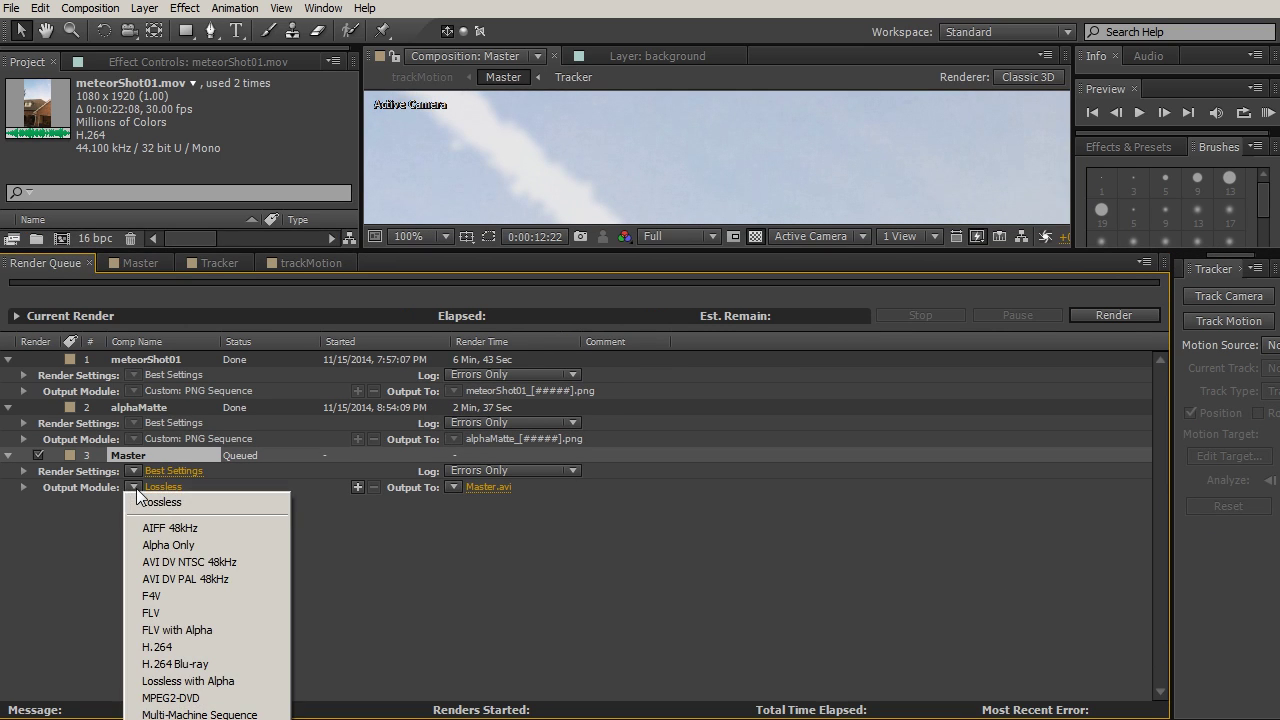
pyautogui.click(182, 648)
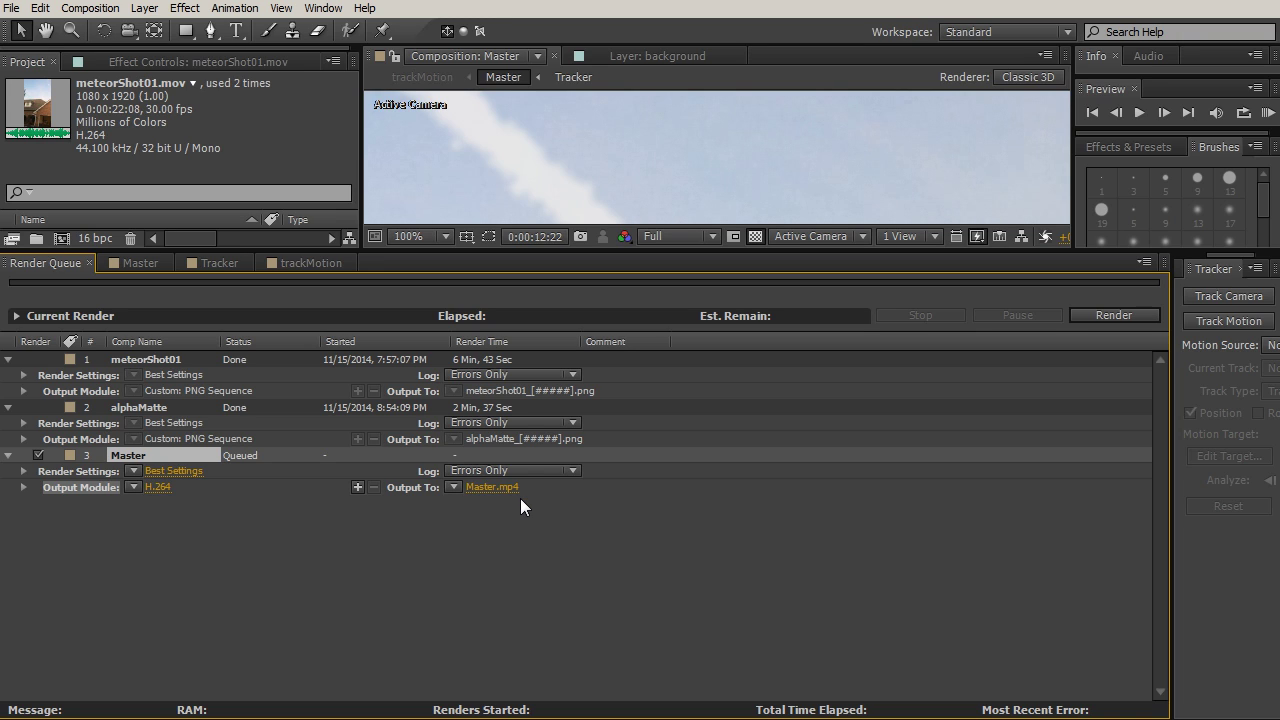
pyautogui.click(1095, 315)
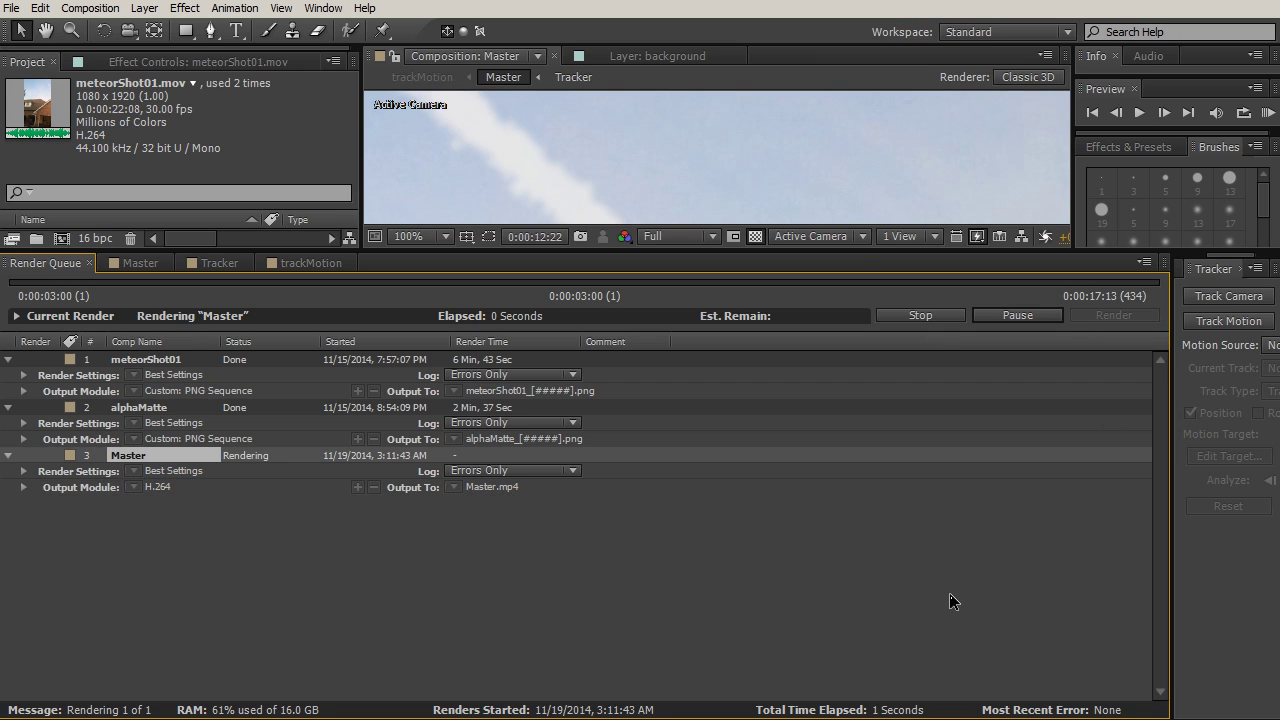
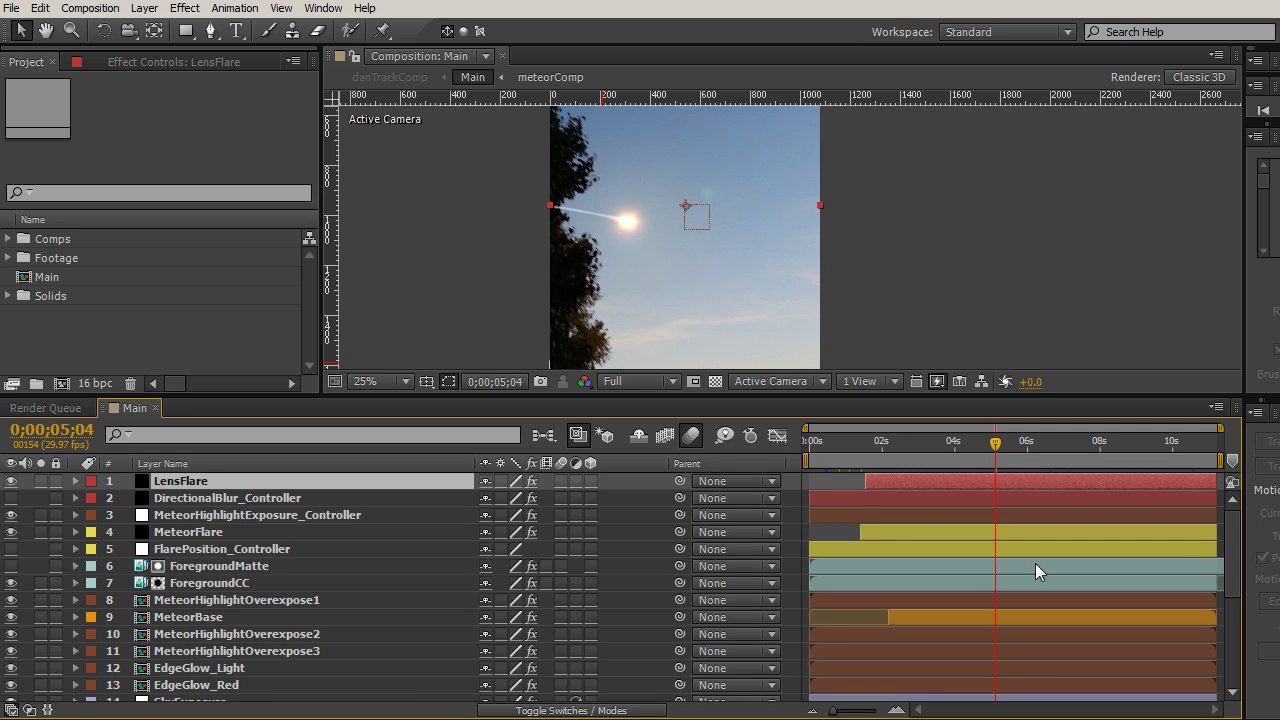
# Step: Select the three IMGseq_BKGTrack layers and review them at frame 1;01
pyautogui.moveTo(1232, 585); pyautogui.dragTo(1230, 632)
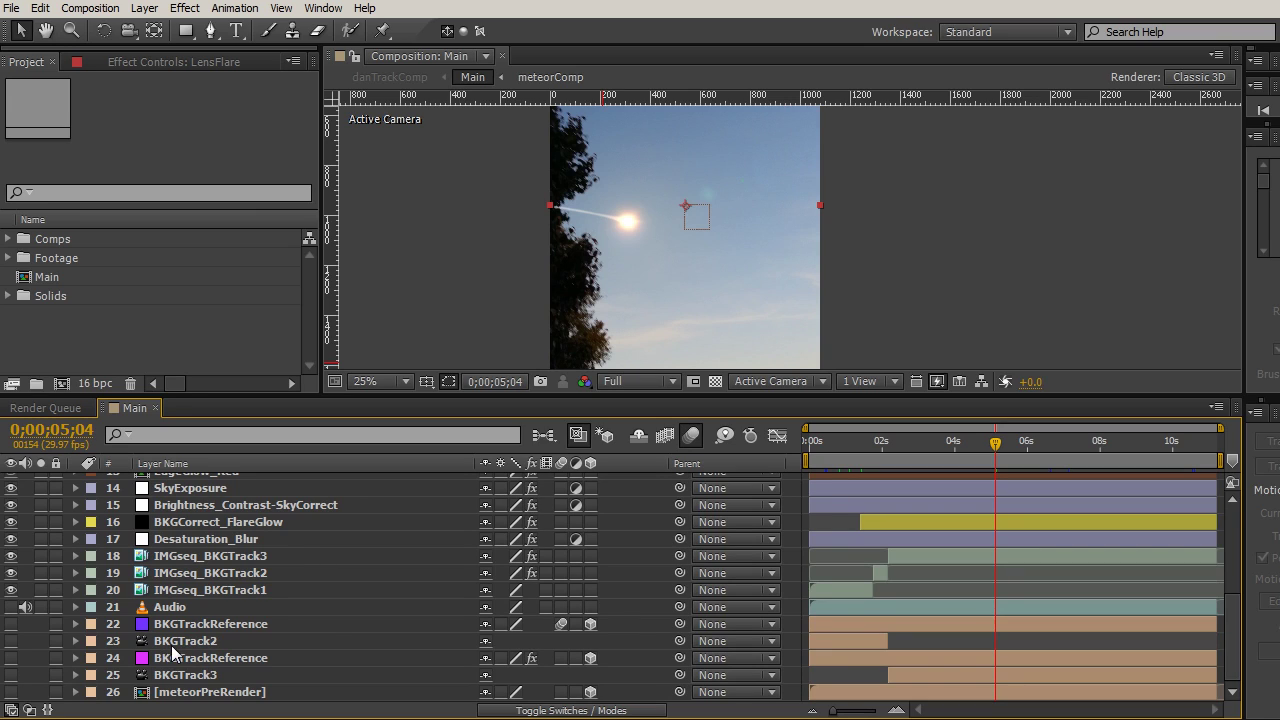
pyautogui.click(198, 591)
pyautogui.click(845, 443)
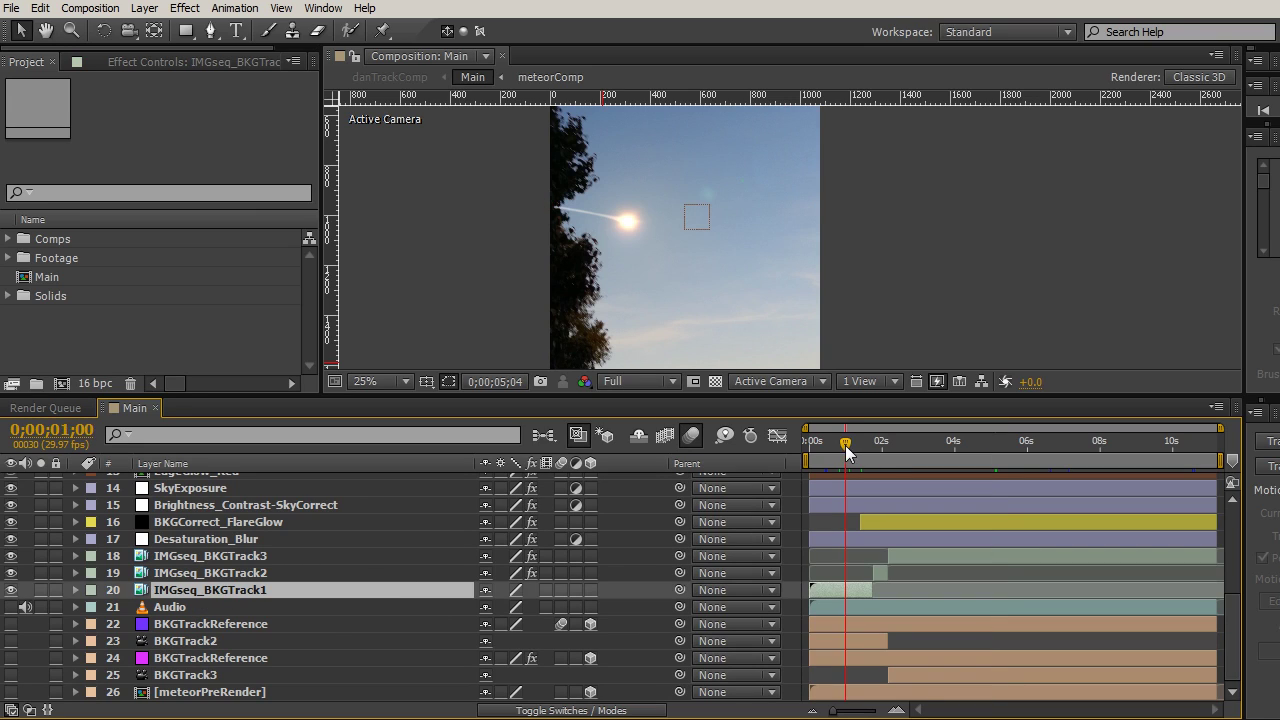
pyautogui.moveTo(845, 448); pyautogui.dragTo(882, 447)
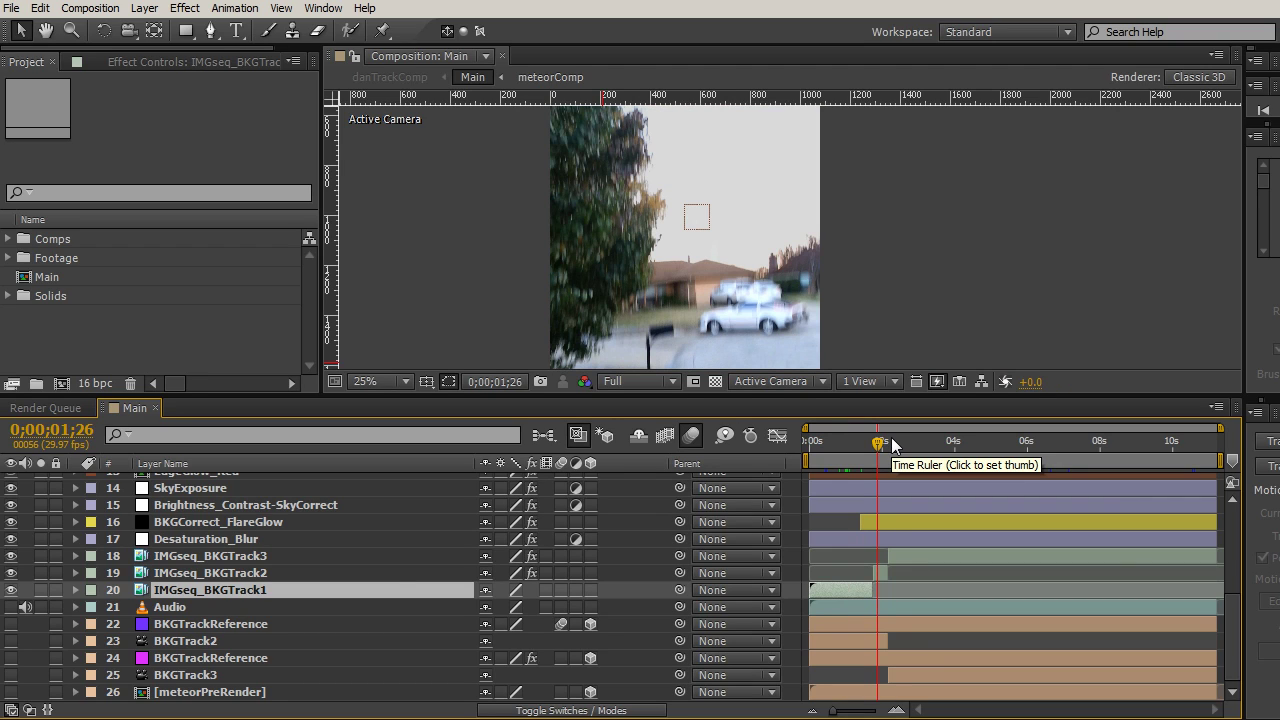
pyautogui.keyDown('shift'); pyautogui.click(243, 557); pyautogui.keyUp('shift')
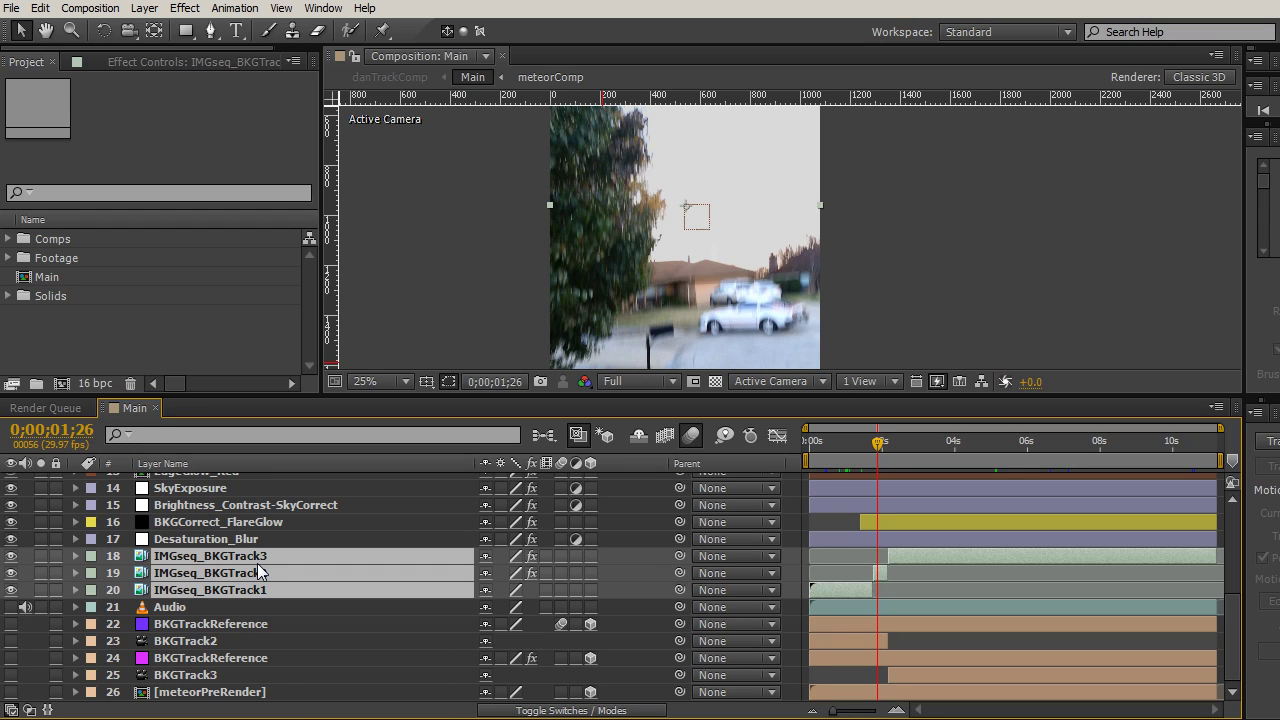
# Step: Return to the meteor frame at 6;03 and hide the mask and path outlines
pyautogui.click(1031, 443)
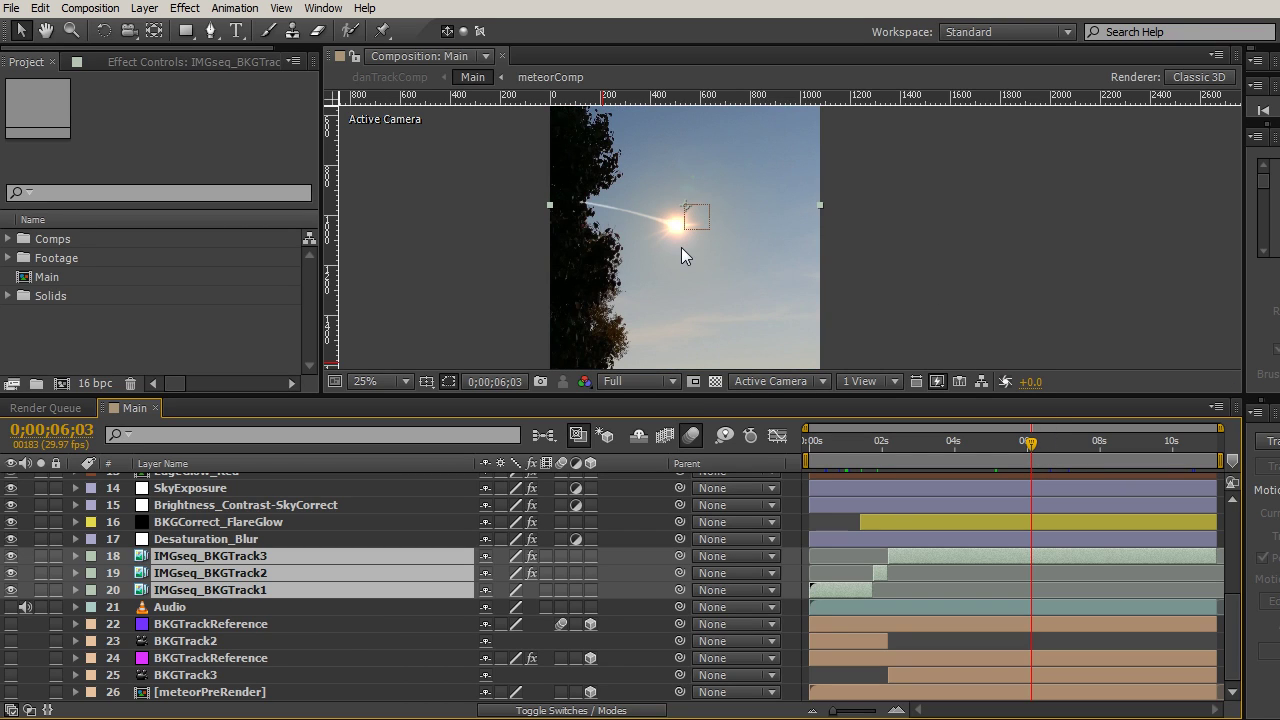
pyautogui.hotkey('ctrl', 'shift', 'h')
pyautogui.scroll(3, 1231, 619)
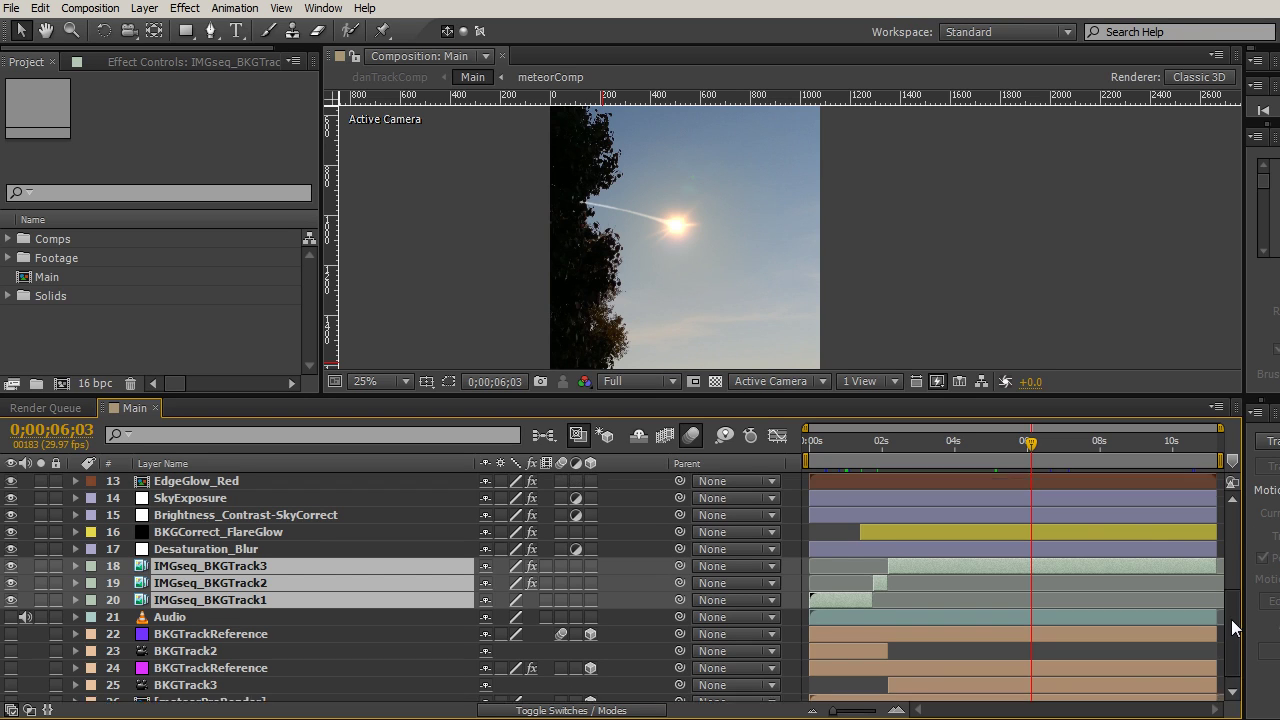
pyautogui.moveTo(1227, 589); pyautogui.dragTo(1221, 537)
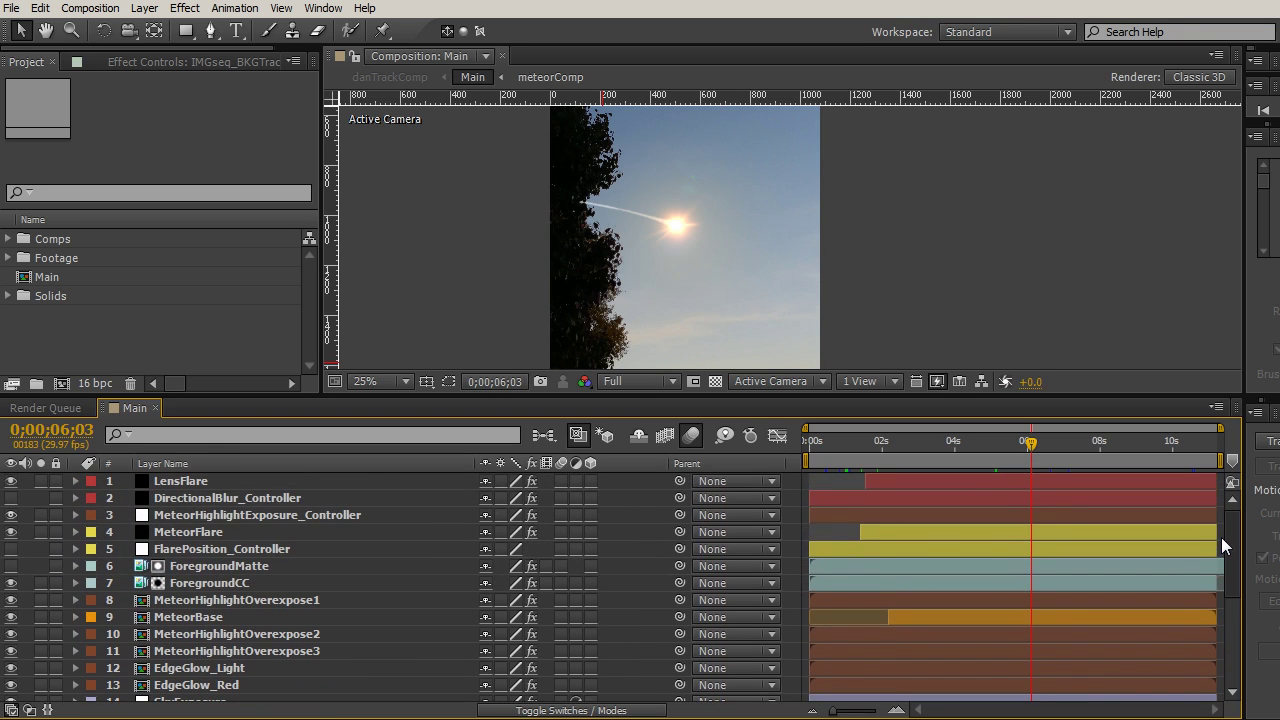
# Step: Select MeteorFlare and step through its lens flare elements in Effect Controls
pyautogui.click(198, 536)
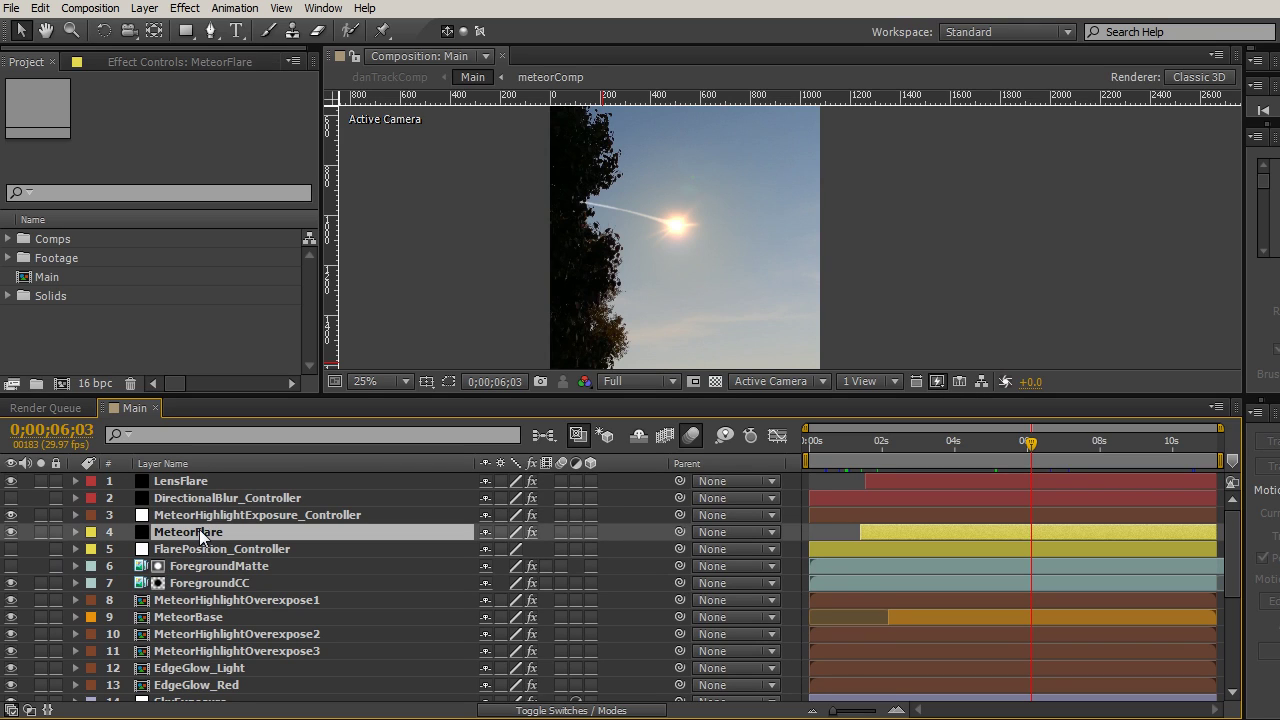
pyautogui.click(173, 62)
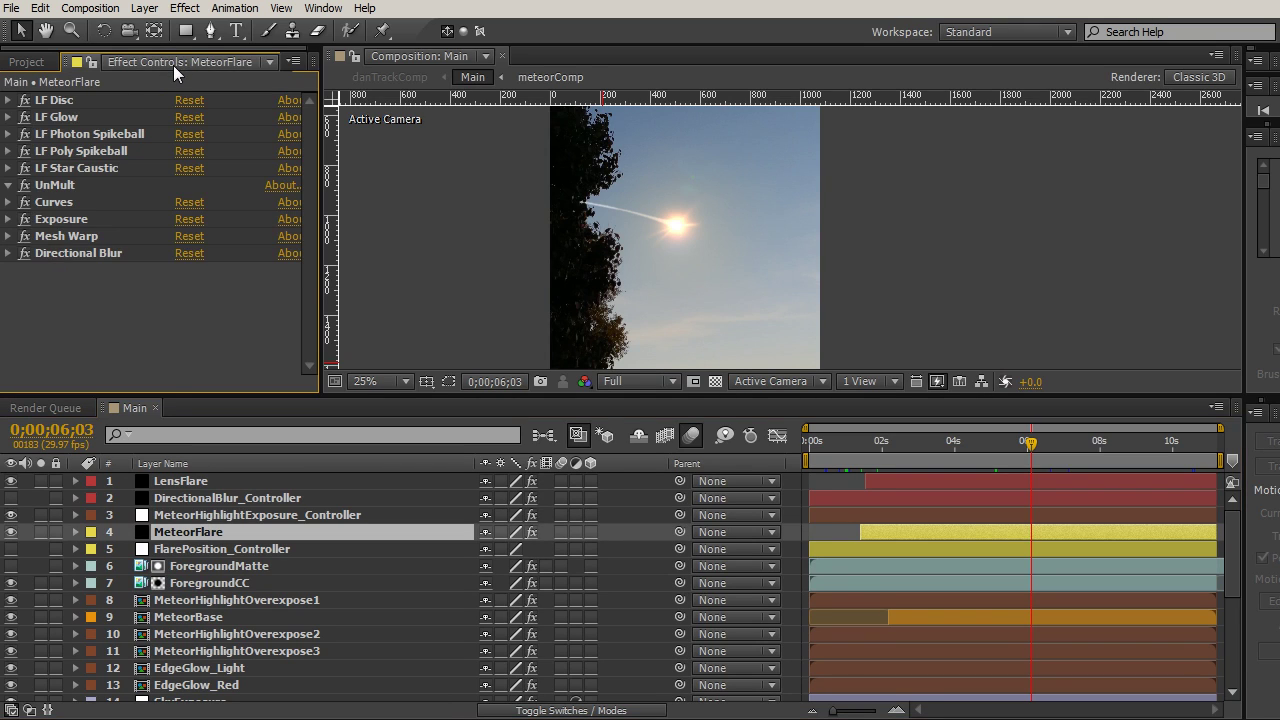
pyautogui.click(72, 168)
pyautogui.click(72, 151)
pyautogui.click(70, 134)
# Step: Inspect the LF Glow settings, then select the LF Disc effect
pyautogui.click(66, 117)
pyautogui.click(8, 117)
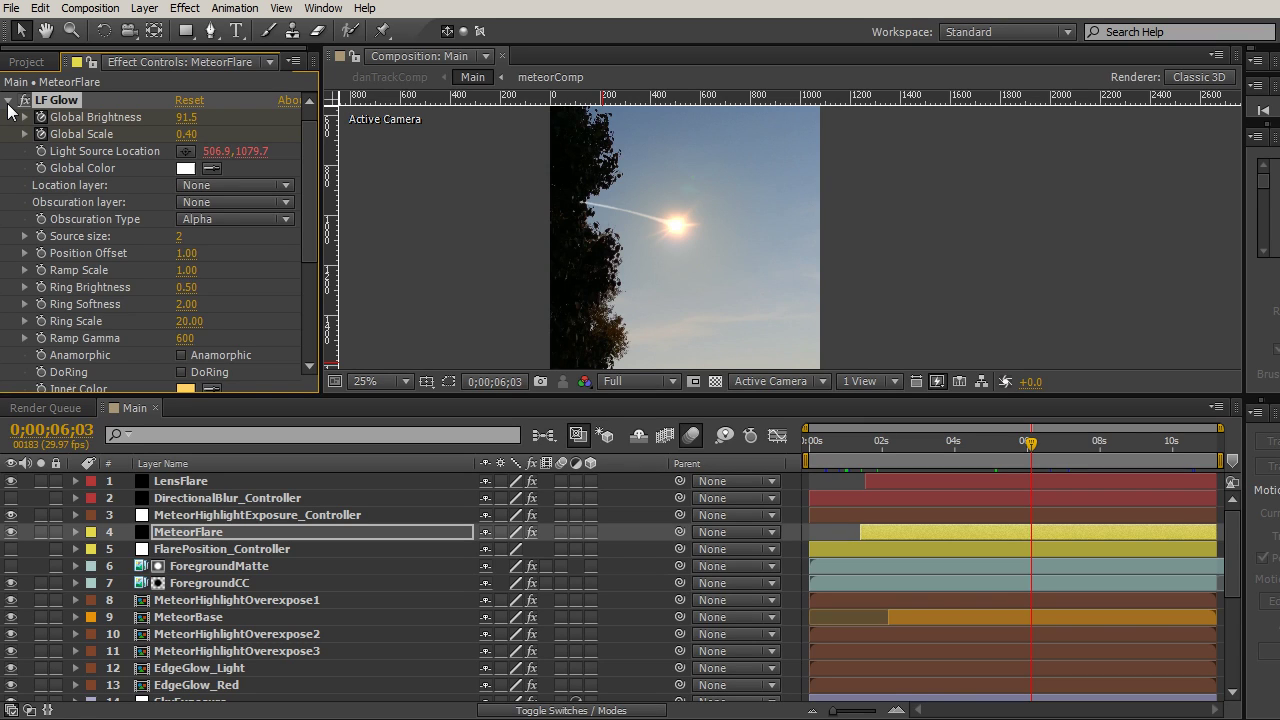
pyautogui.click(8, 100)
pyautogui.click(42, 104)
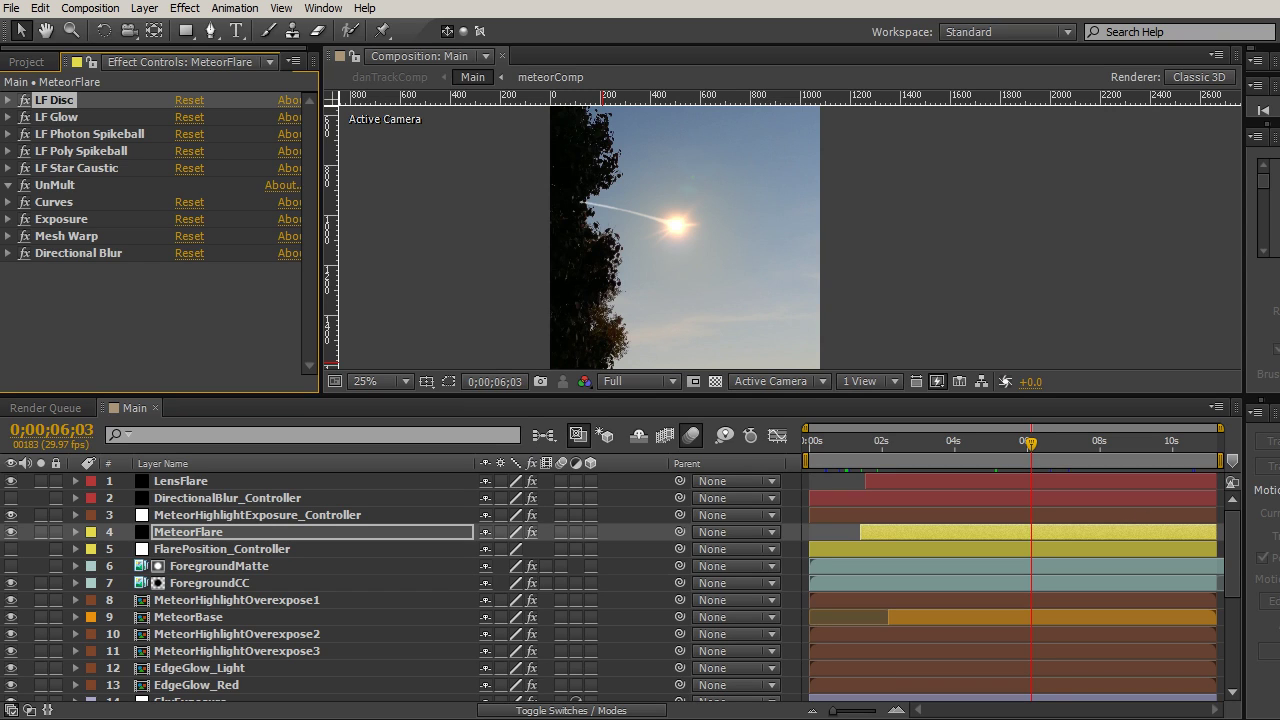
pyautogui.moveTo(1233, 545); pyautogui.dragTo(1227, 589)
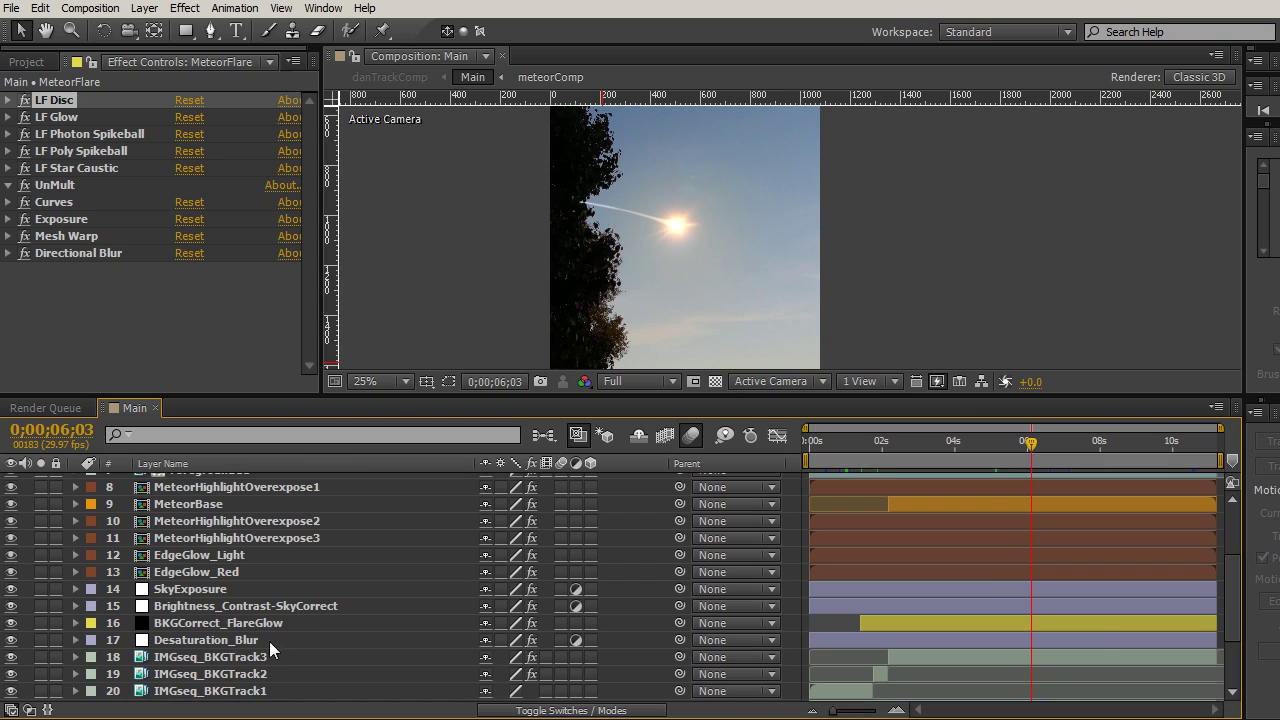
# Step: Toggle BKGCorrect_FlareGlow off and on twice to compare, leaving it visible
pyautogui.click(245, 627)
pyautogui.click(11, 623)
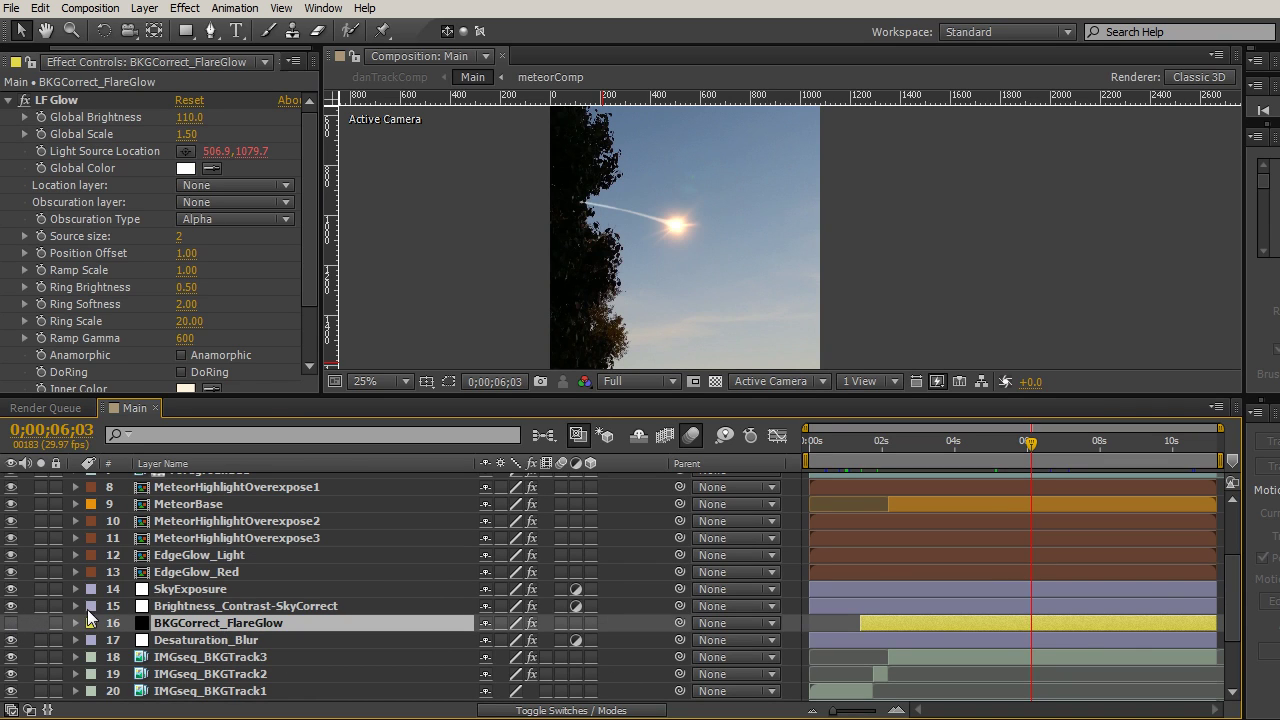
pyautogui.click(11, 623)
pyautogui.click(11, 623)
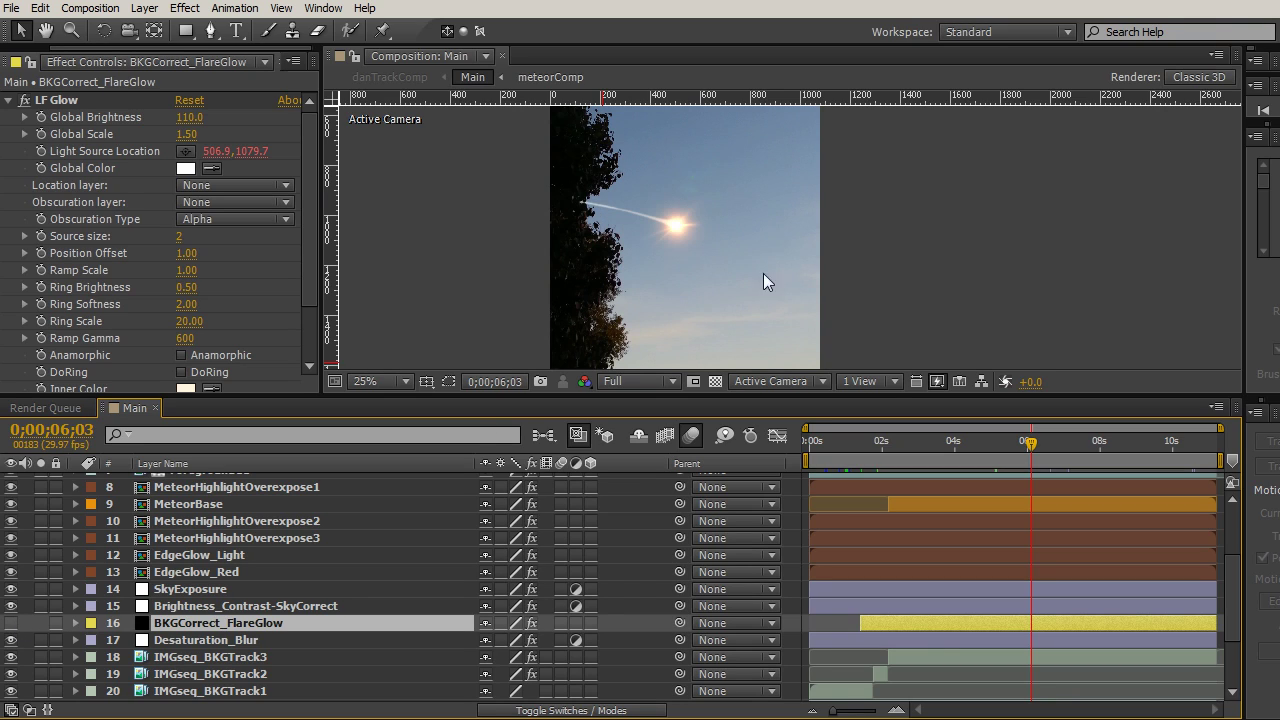
pyautogui.click(11, 623)
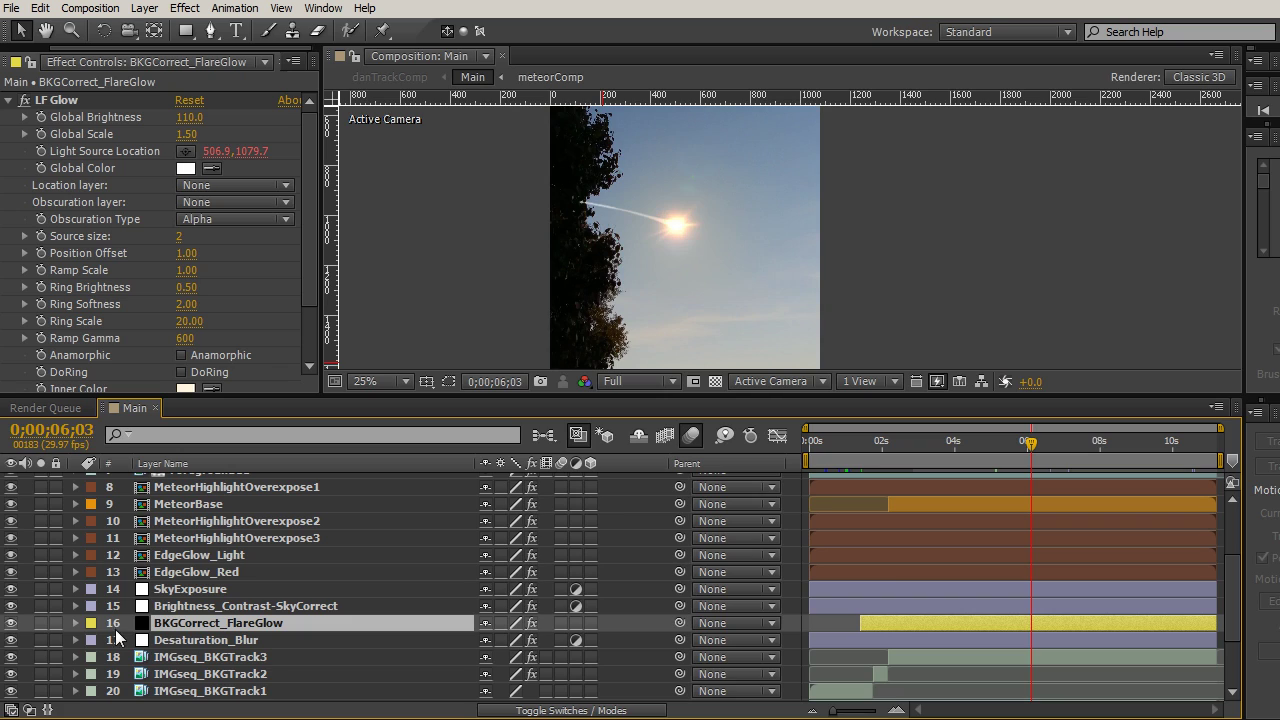
# Step: Collapse and re-expand LF Glow, then select the Desaturation_Blur layer
pyautogui.click(9, 101)
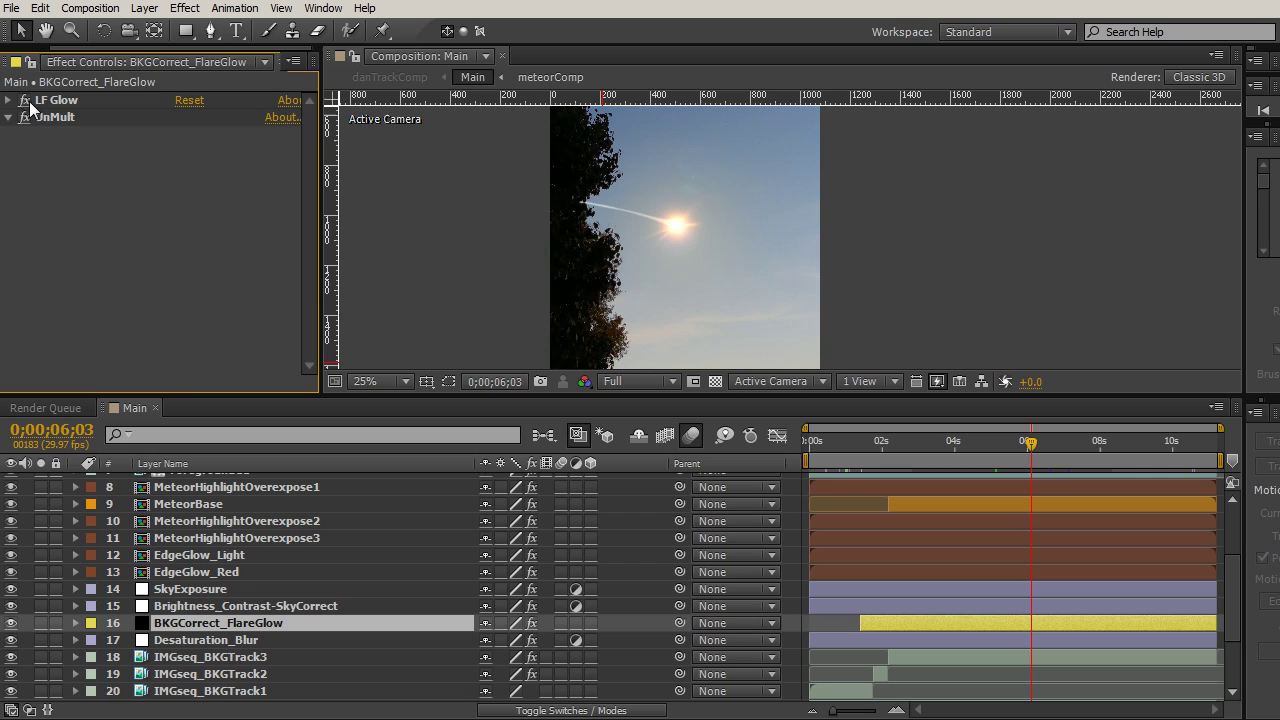
pyautogui.click(9, 101)
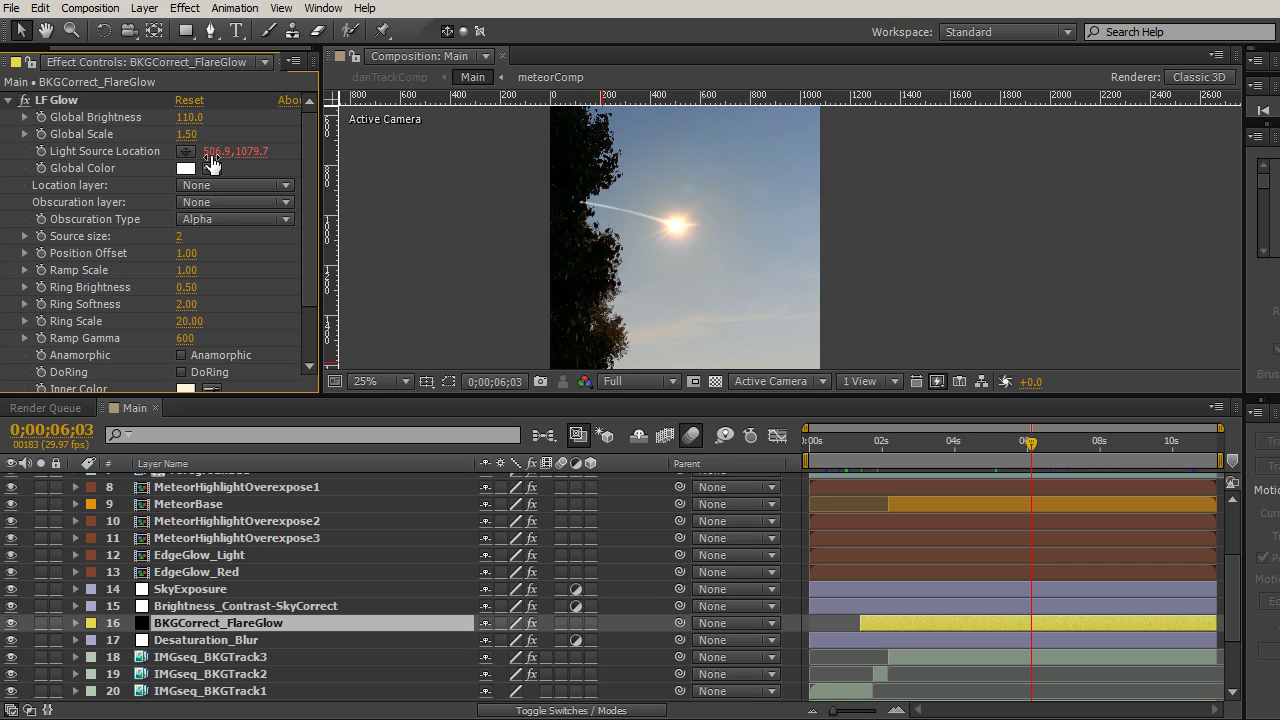
pyautogui.moveTo(1226, 563); pyautogui.dragTo(1233, 600)
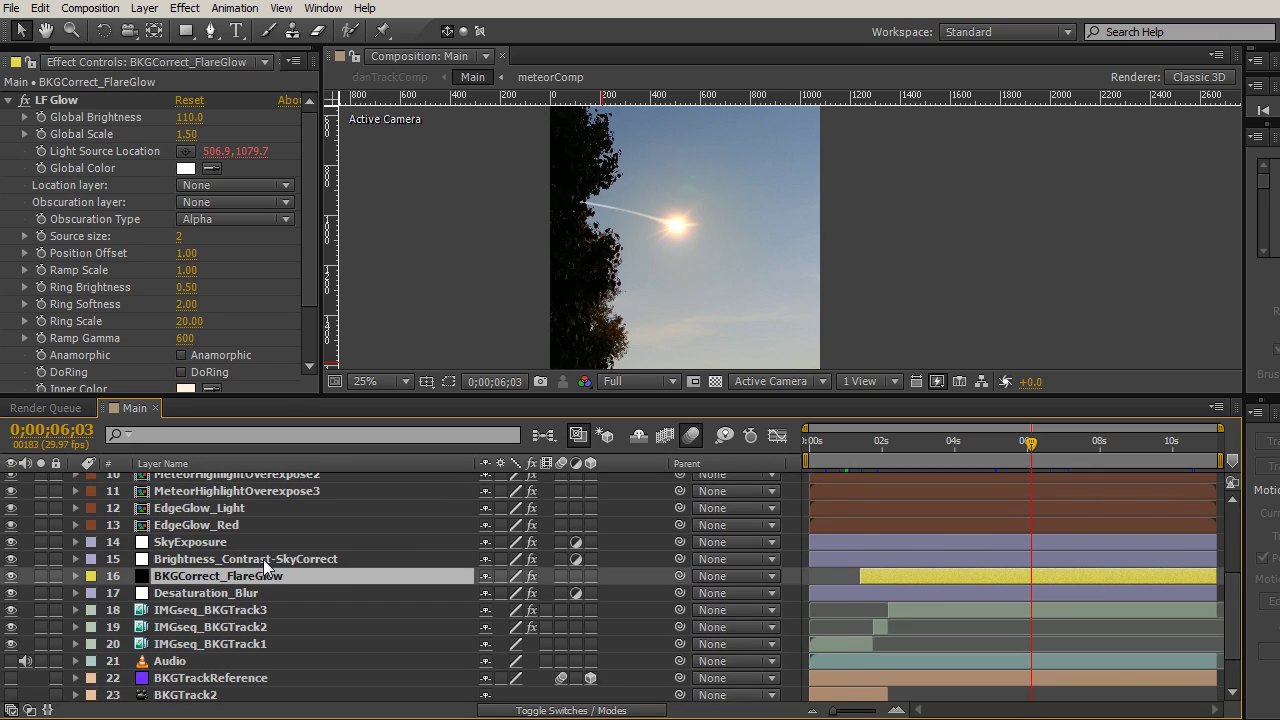
pyautogui.click(225, 591)
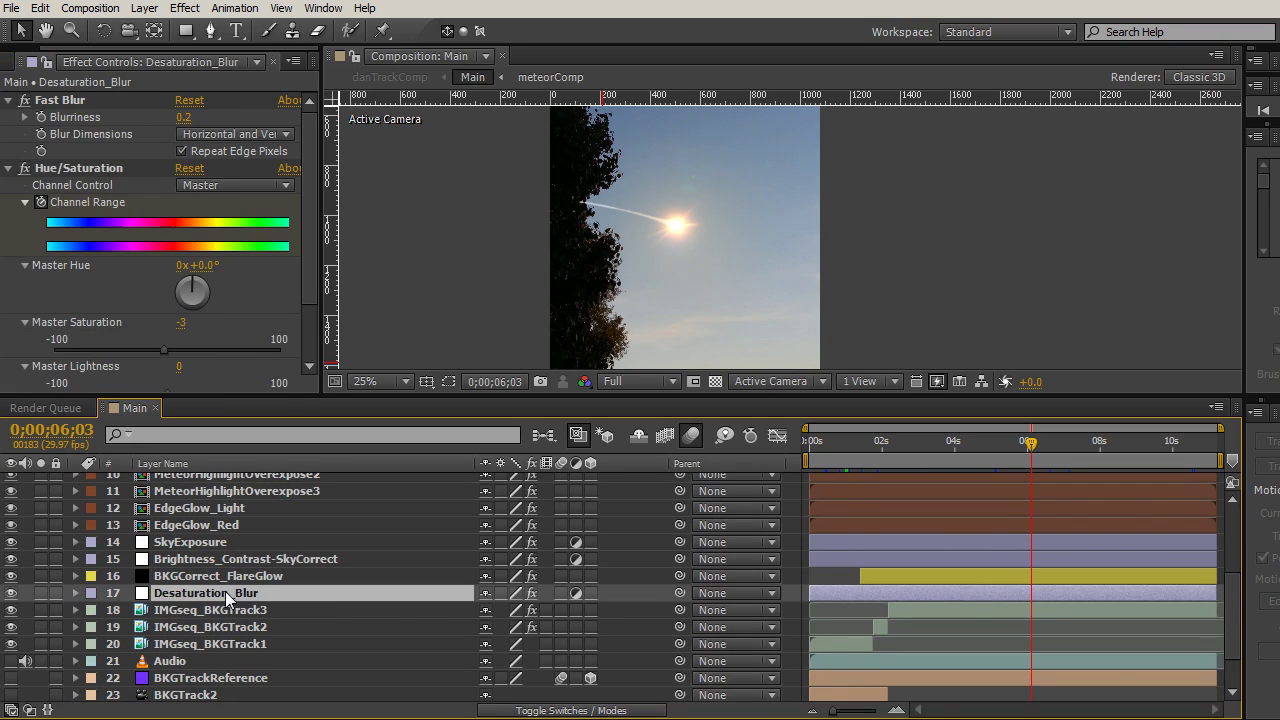
# Step: Select SkyExposure to show Exposure -0.22, offset 0 and gamma 1.00
pyautogui.click(195, 541)
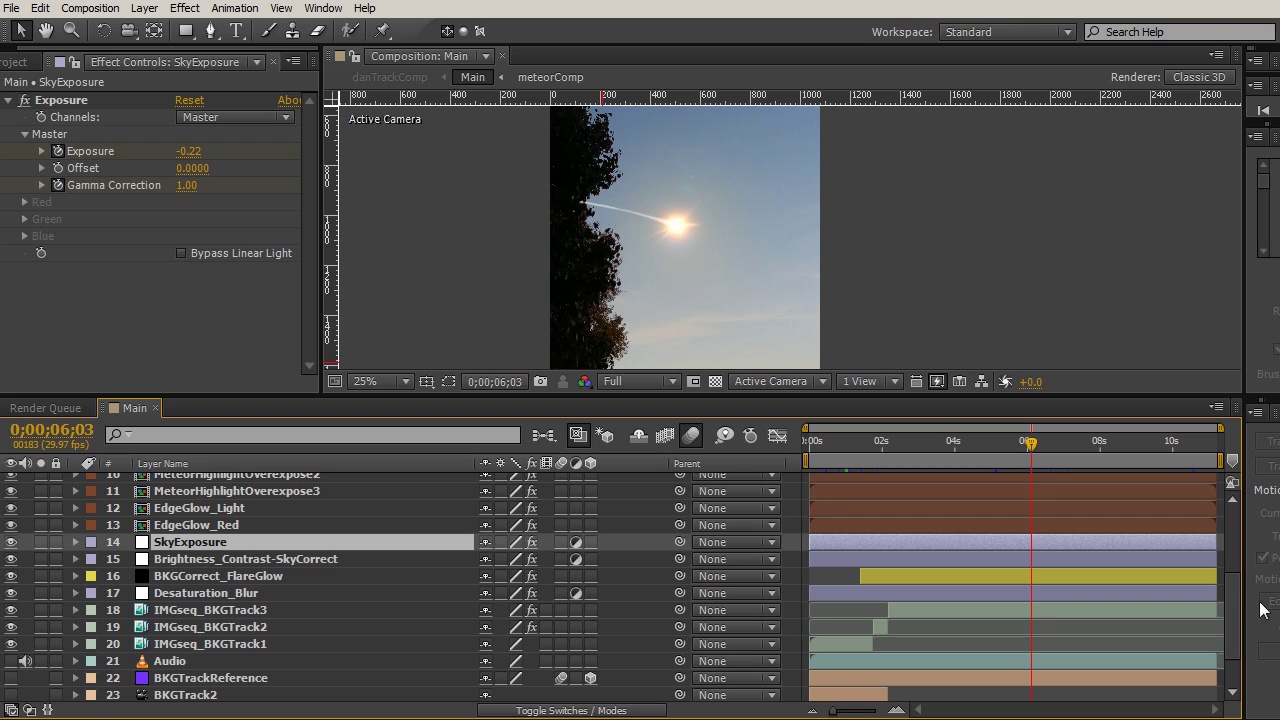
pyautogui.scroll(4, 1227, 531)
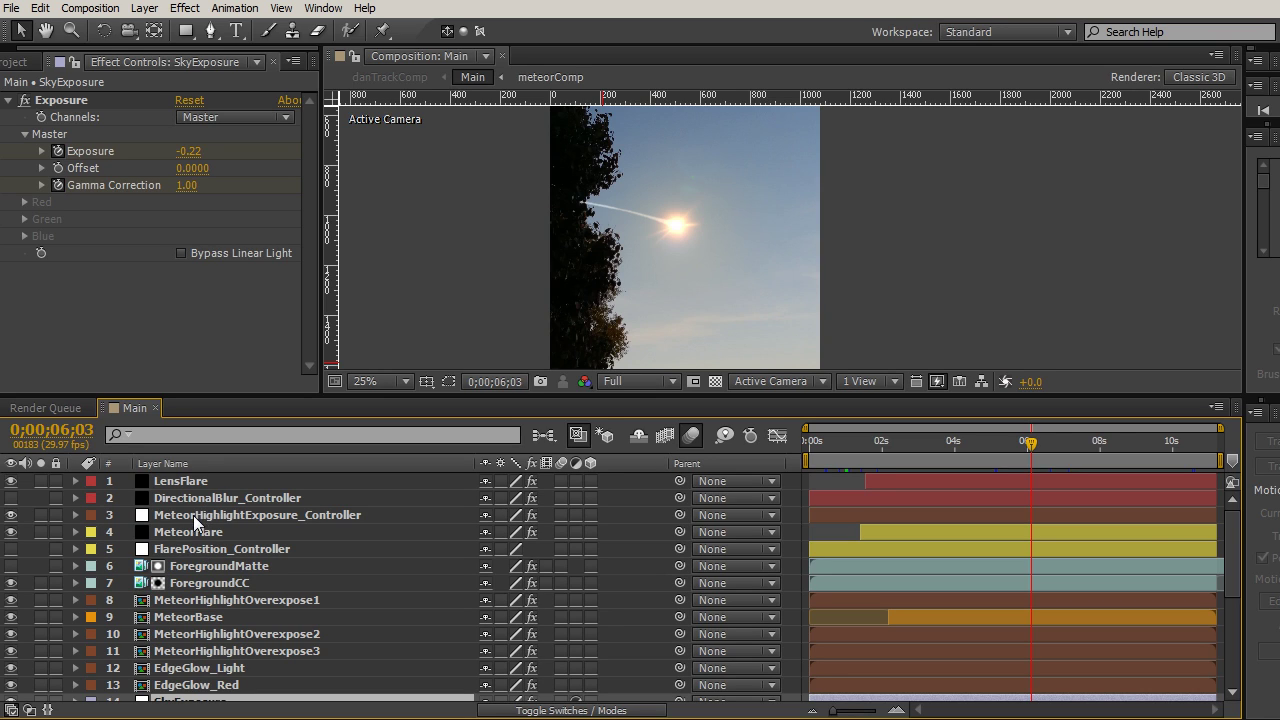
# Step: Toggle SkyExposure off and on repeatedly to compare the sky, leaving it on
pyautogui.scroll(-1, 1231, 581)
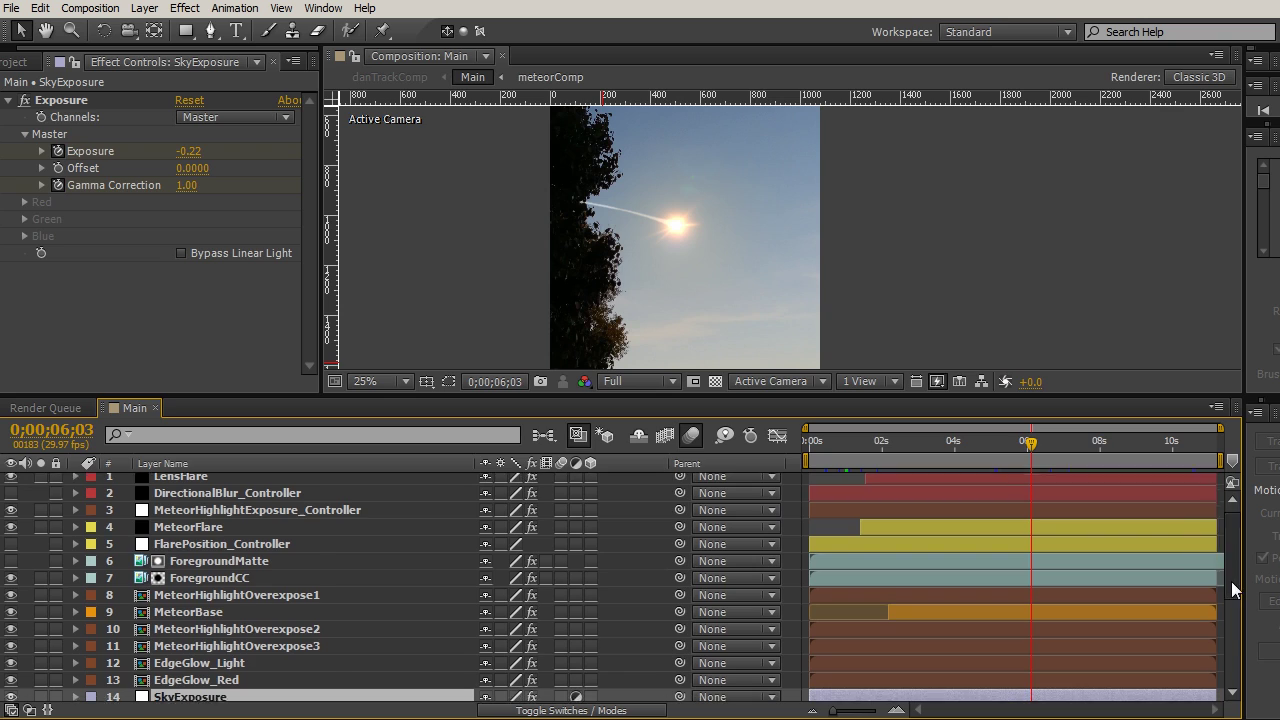
pyautogui.scroll(-2, 939, 607)
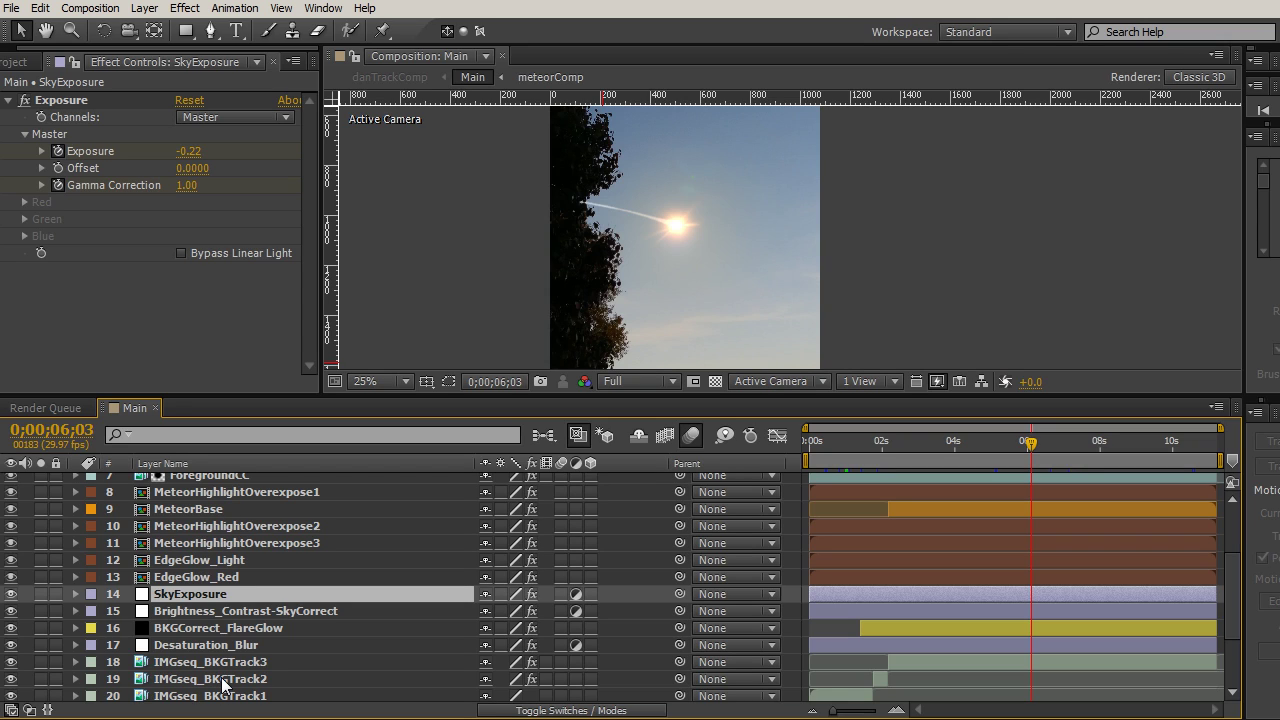
pyautogui.click(11, 594)
pyautogui.click(11, 594)
pyautogui.click(11, 594)
pyautogui.click(11, 594)
pyautogui.click(11, 594)
# Step: Reveal SkyExposure's Exposure keyframes and move through 9;06 and 9;19 to 10;12
pyautogui.press('u')
pyautogui.click(1143, 441)
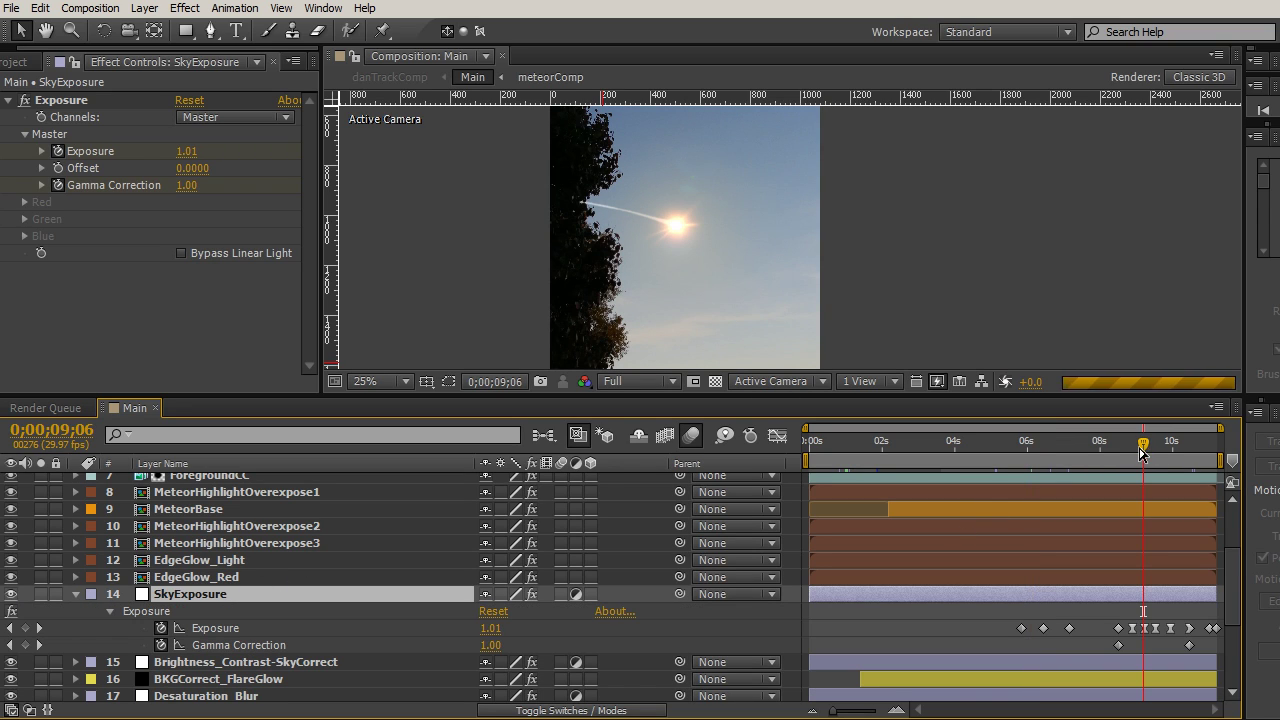
pyautogui.click(1159, 443)
pyautogui.moveTo(1170, 452); pyautogui.dragTo(1187, 445)
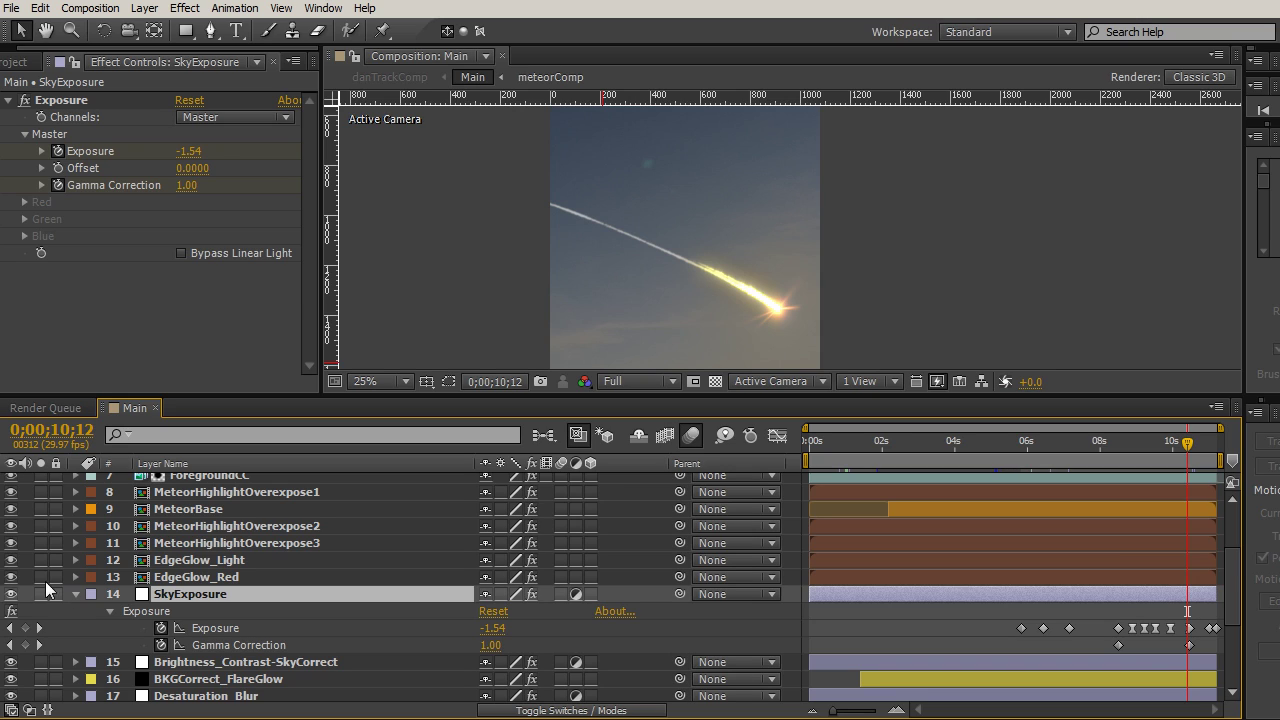
# Step: Compare the sky at 10;12 with SkyExposure off and on, then collapse its keyframes
pyautogui.click(11, 594)
pyautogui.click(11, 594)
pyautogui.click(11, 594)
pyautogui.click(11, 594)
pyautogui.click(75, 595)
# Step: Reveal Desaturation_Blur's keyframes at 8;06, where Master Saturation is -22
pyautogui.click(169, 646)
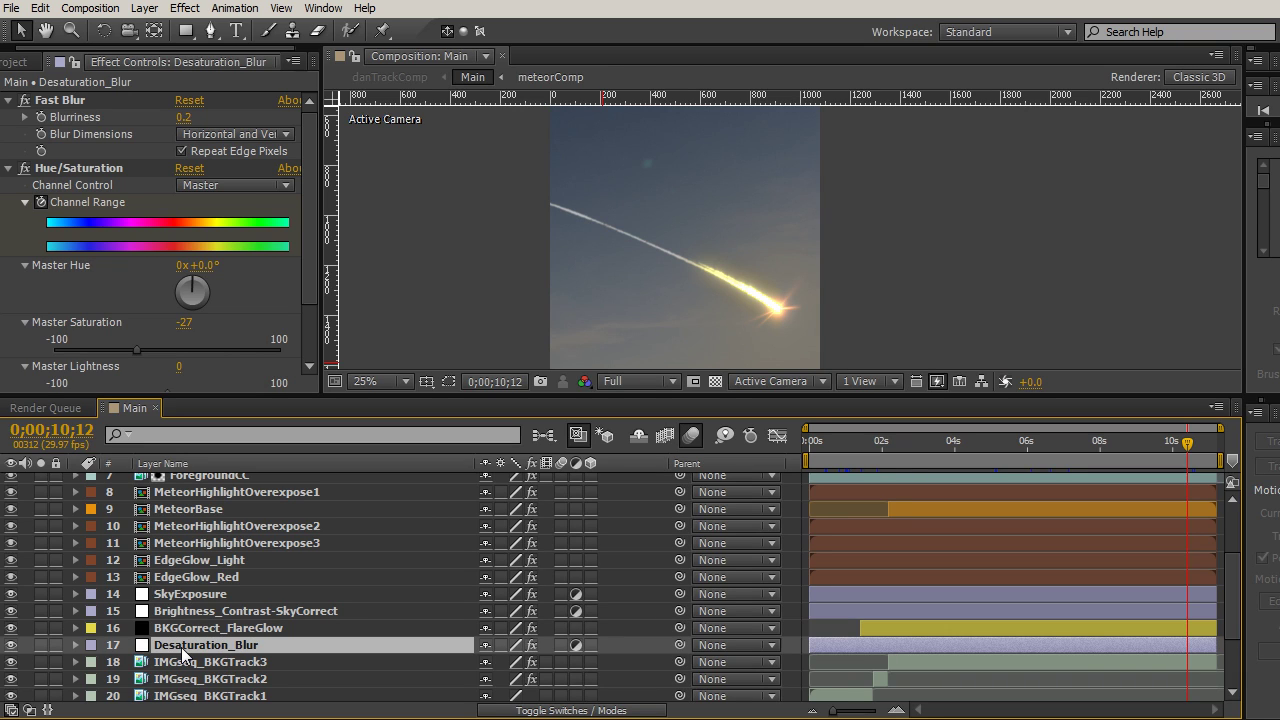
pyautogui.press('u')
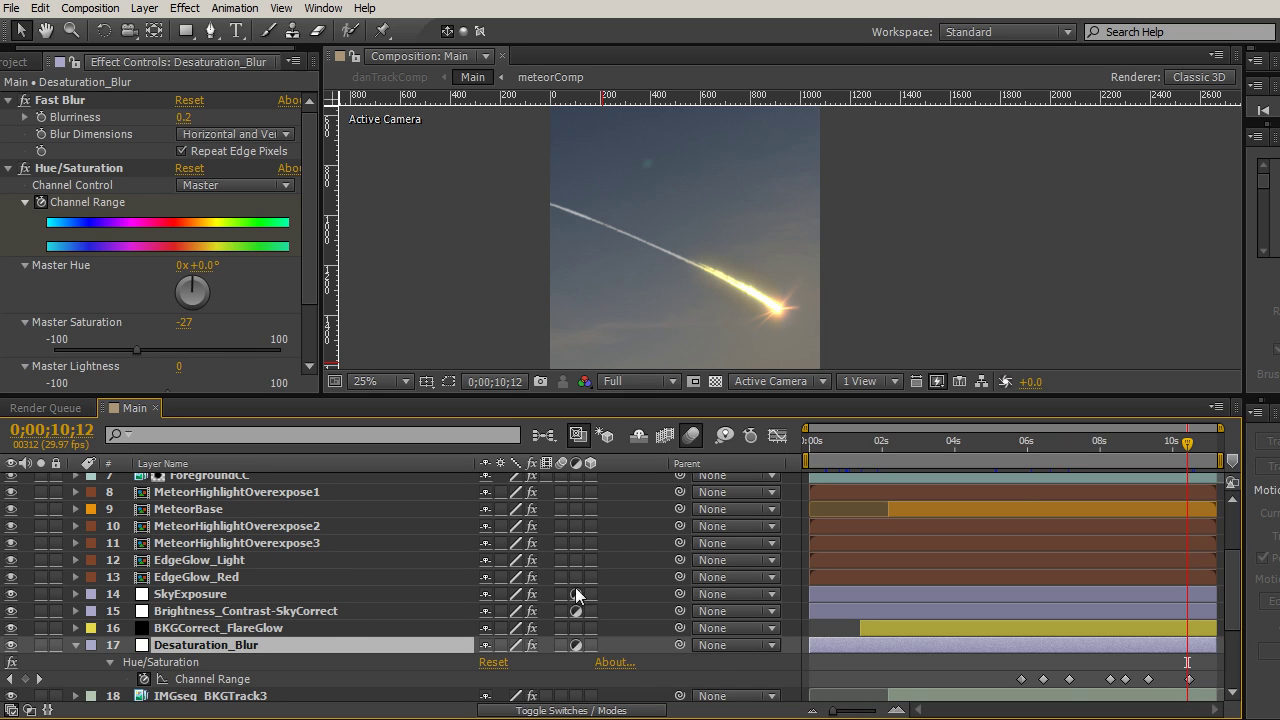
pyautogui.click(1107, 443)
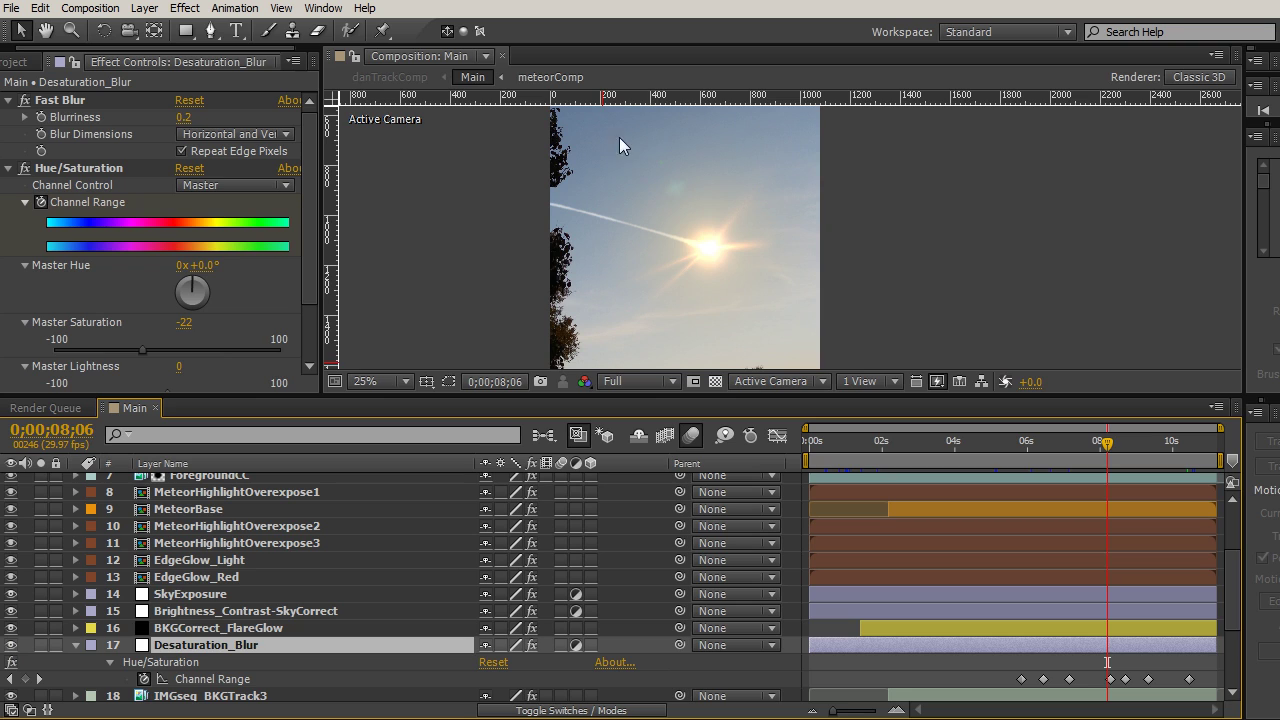
# Step: Magnify the viewer to 50% to inspect the sky, then return to 25%
pyautogui.scroll(2, 635, 259)
pyautogui.moveTo(635, 259); pyautogui.dragTo(680, 390)
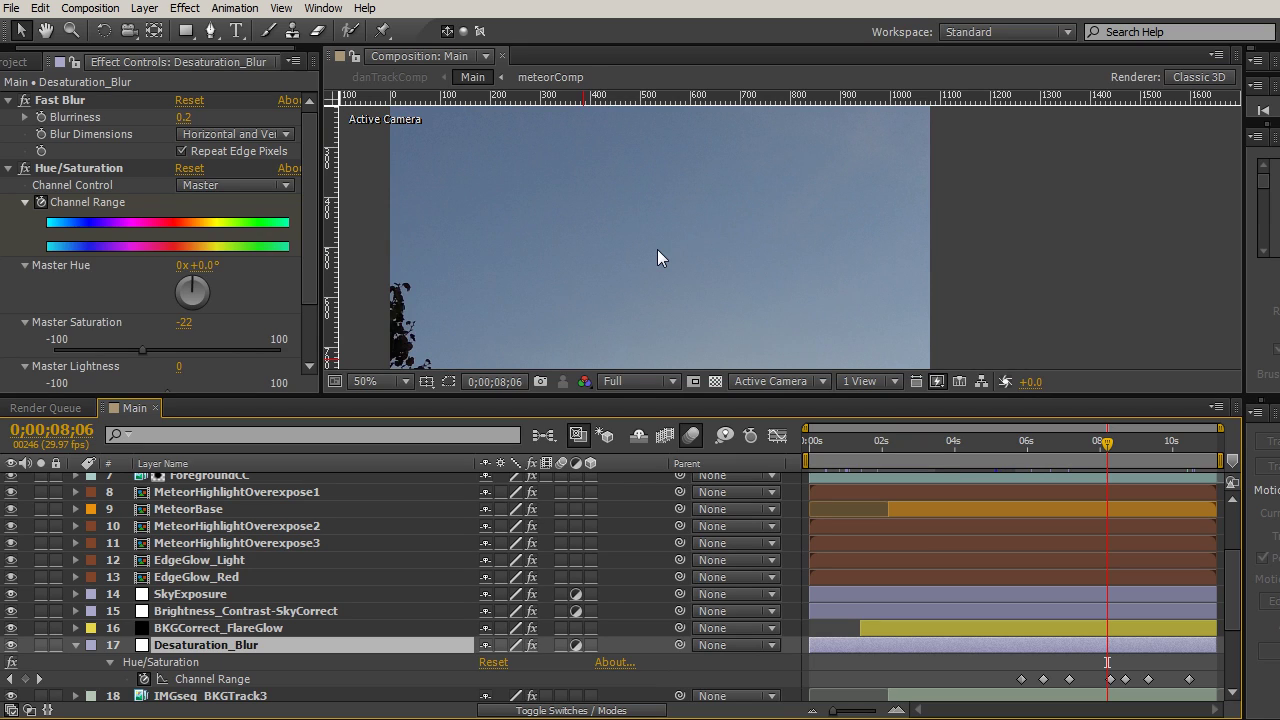
pyautogui.press(',')
pyautogui.moveTo(687, 243); pyautogui.dragTo(673, 235)
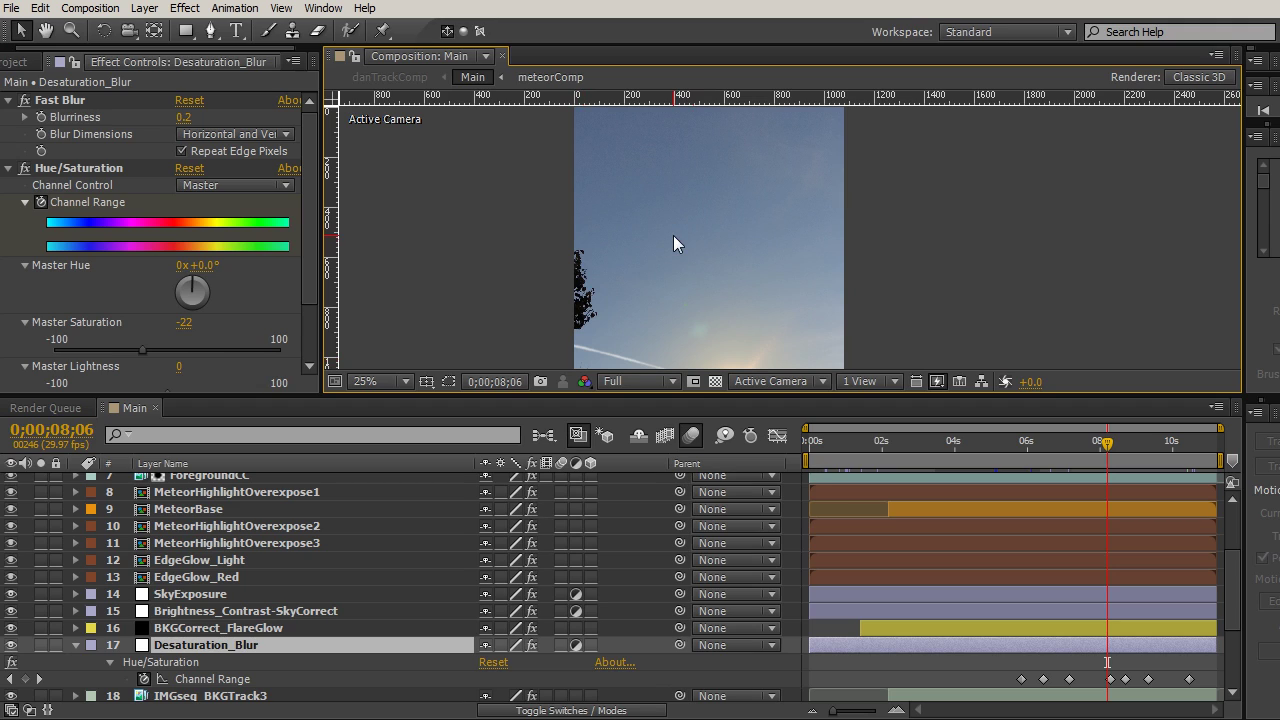